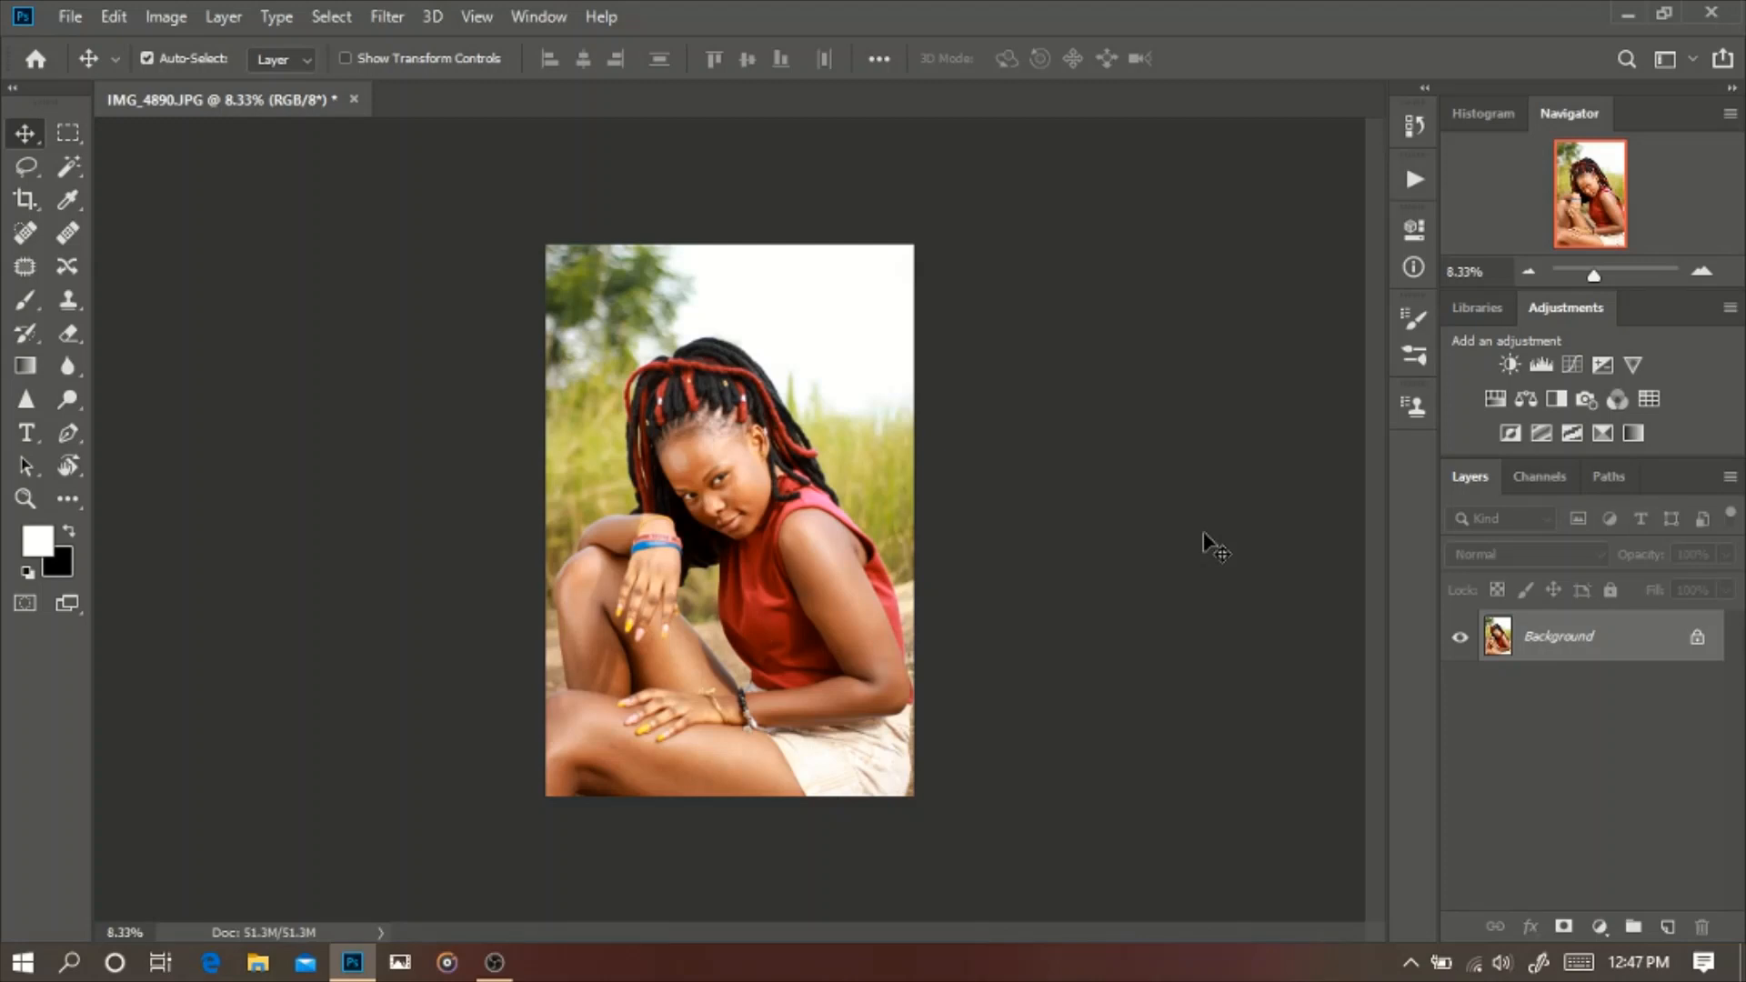
# Step: Duplicate the Background layer twice and group the two copies
pyautogui.hotkey('ctrl', 'j')
pyautogui.hotkey('ctrl', 'j')
pyautogui.keyDown('shift'); pyautogui.click(1609, 713); pyautogui.keyUp('shift')
pyautogui.hotkey('ctrl', 'g')
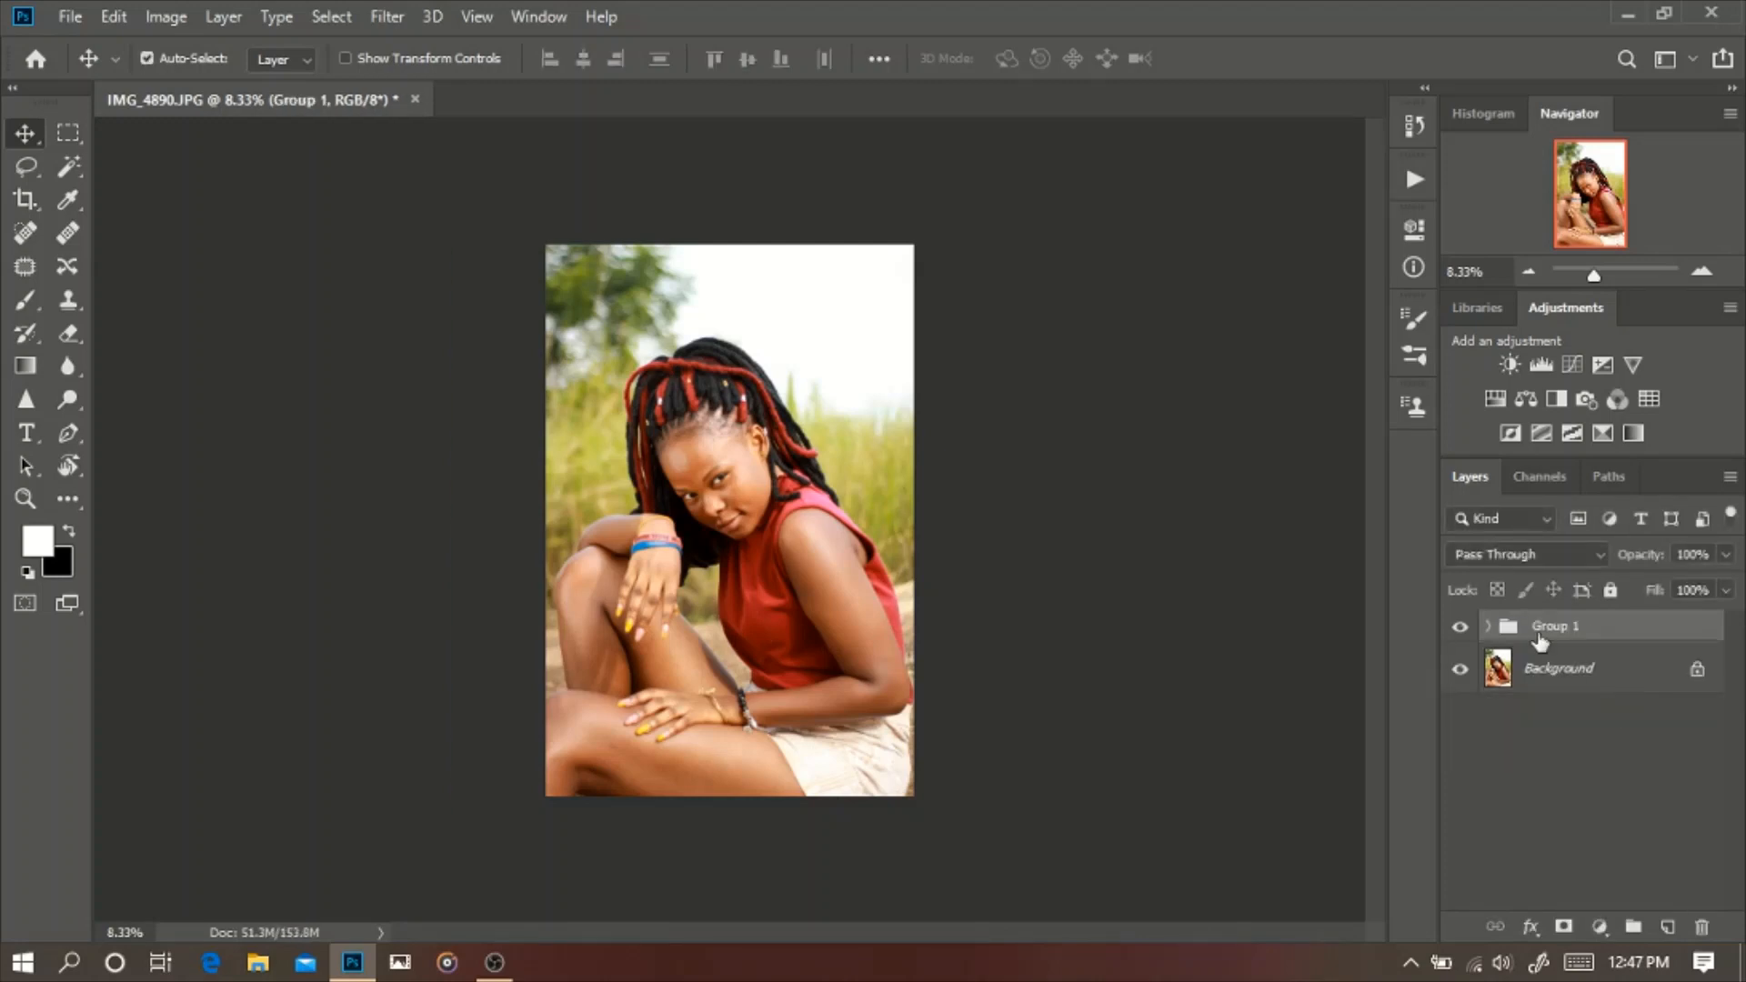
# Step: Hide the upper copy and apply a 10-pixel Gaussian Blur to Layer 1
pyautogui.click(1600, 720)
pyautogui.click(1460, 669)
pyautogui.click(386, 17)
pyautogui.moveTo(449, 319)
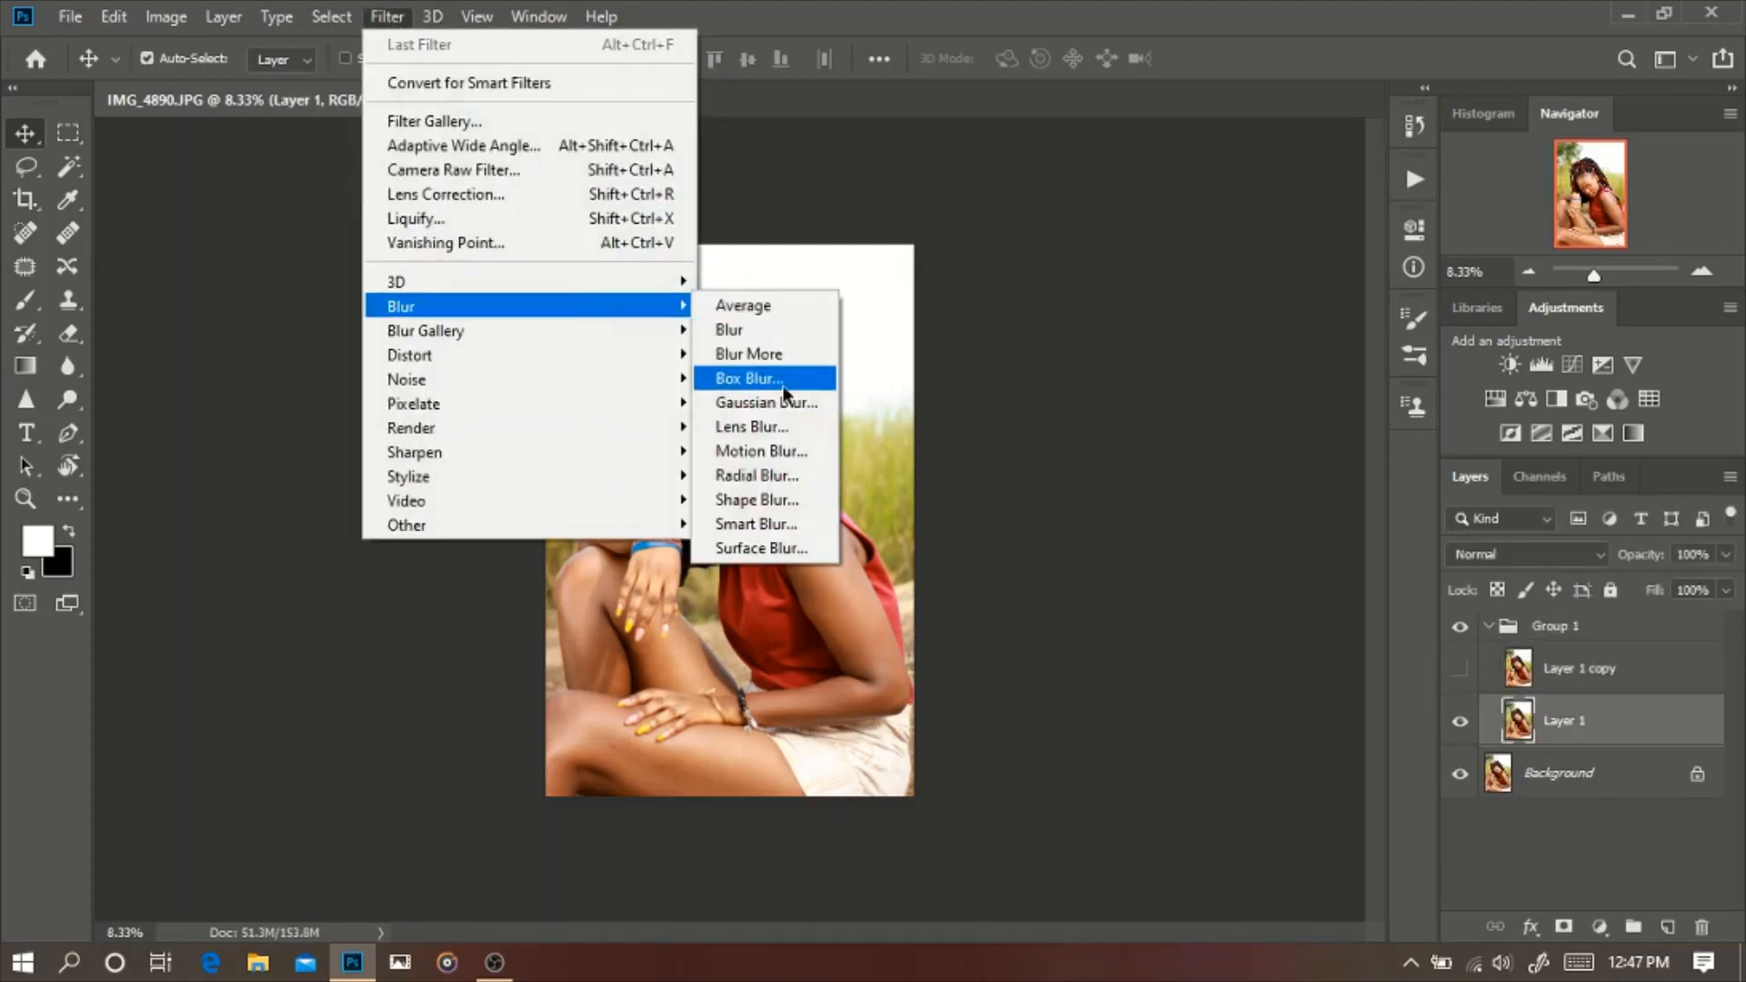
pyautogui.click(773, 389)
pyautogui.write('10')
pyautogui.press('Return')
# Step: Show Layer 1 copy and use Apply Image on it with Layer 1 as source, Subtract blending, scale 2 and offset 128
pyautogui.click(1461, 670)
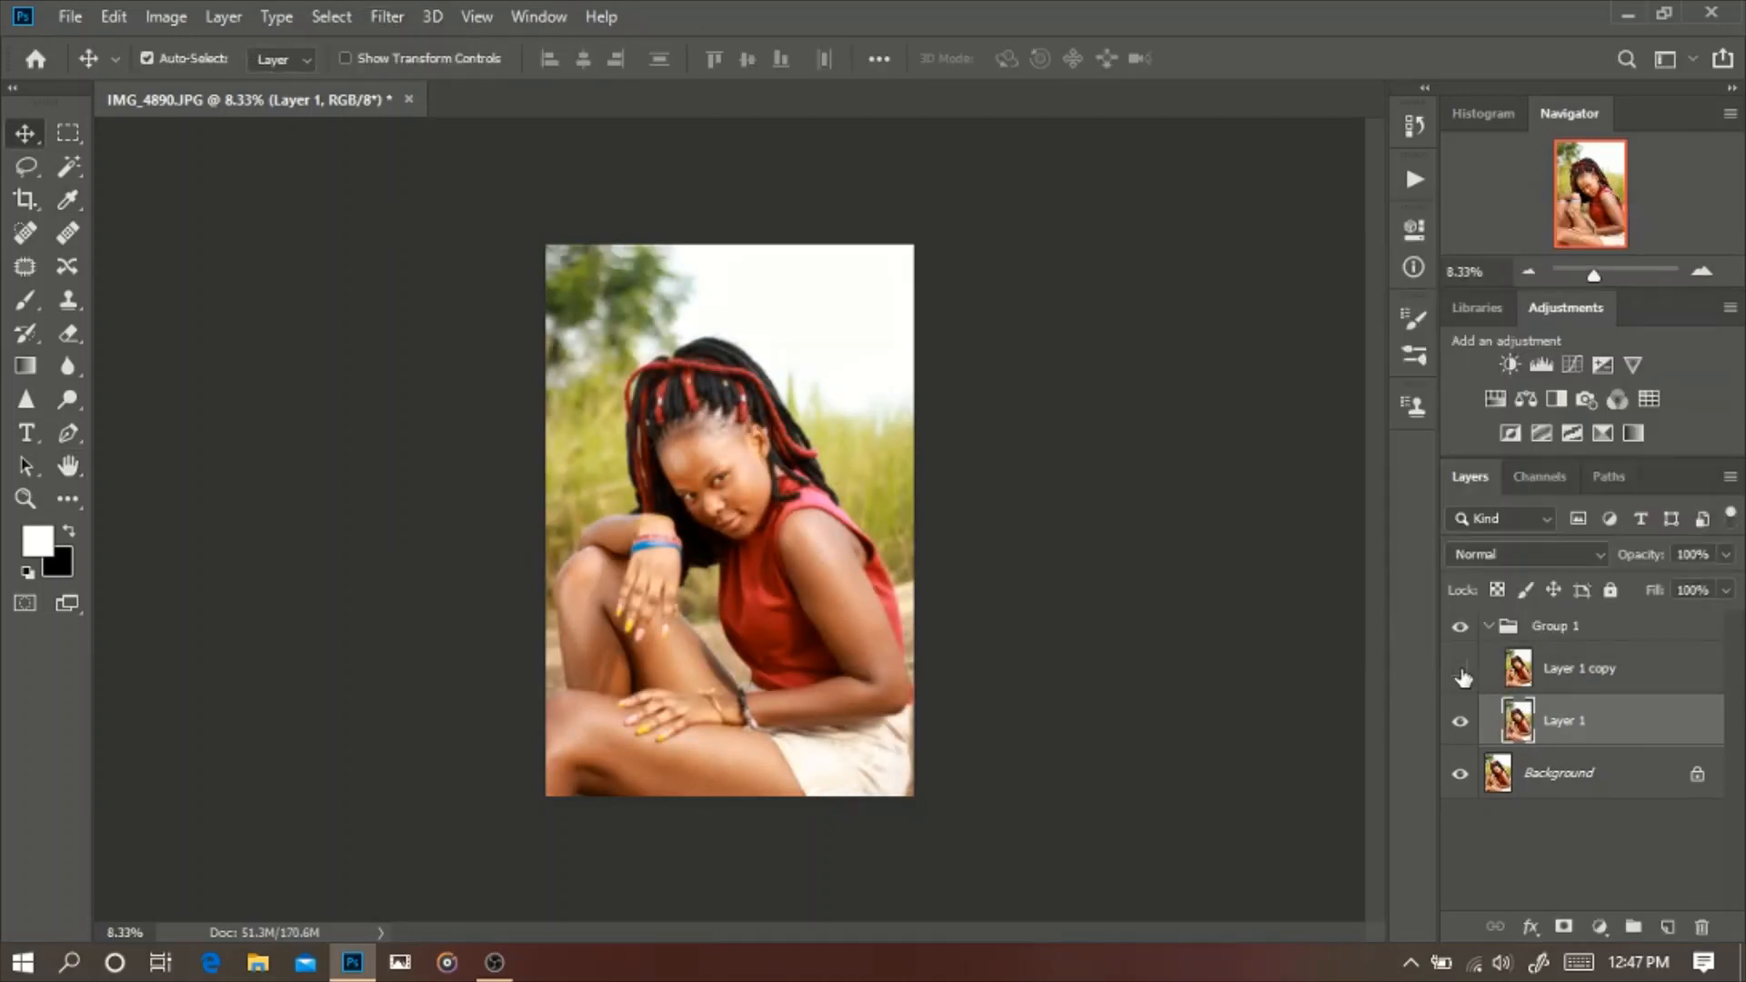
pyautogui.click(1581, 669)
pyautogui.click(384, 18)
pyautogui.click(165, 17)
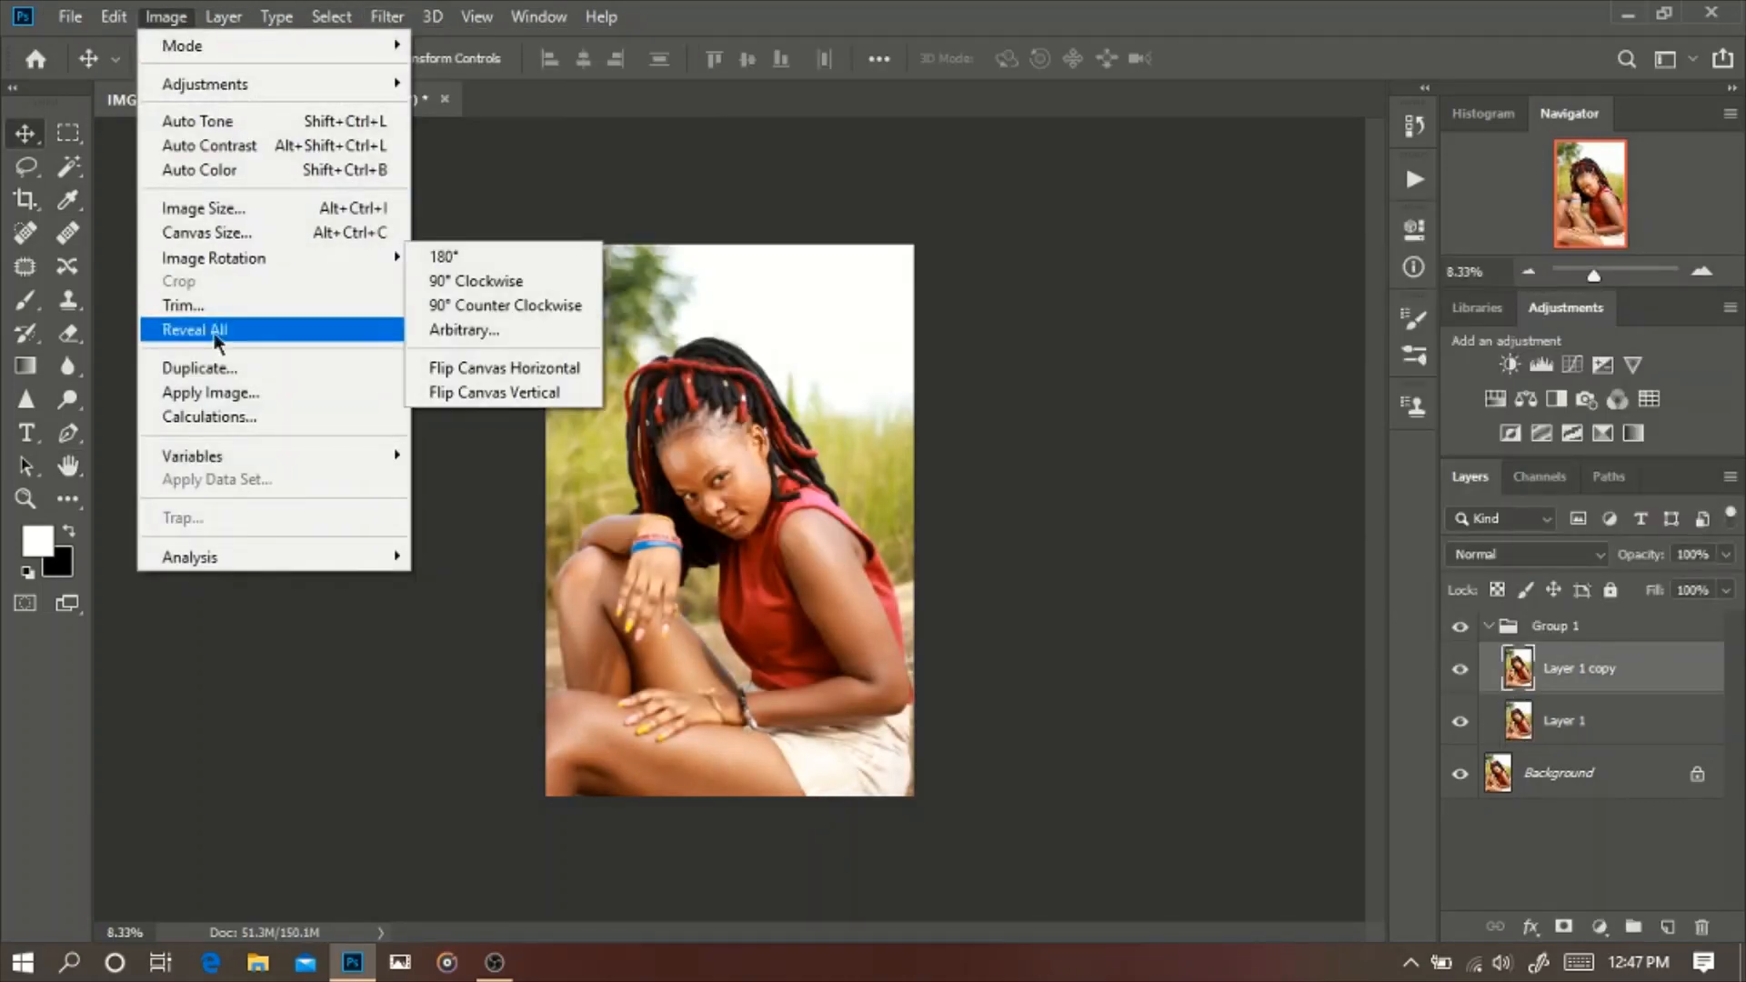
pyautogui.click(209, 393)
pyautogui.click(1231, 287)
pyautogui.click(1231, 311)
pyautogui.click(1173, 394)
pyautogui.click(1103, 830)
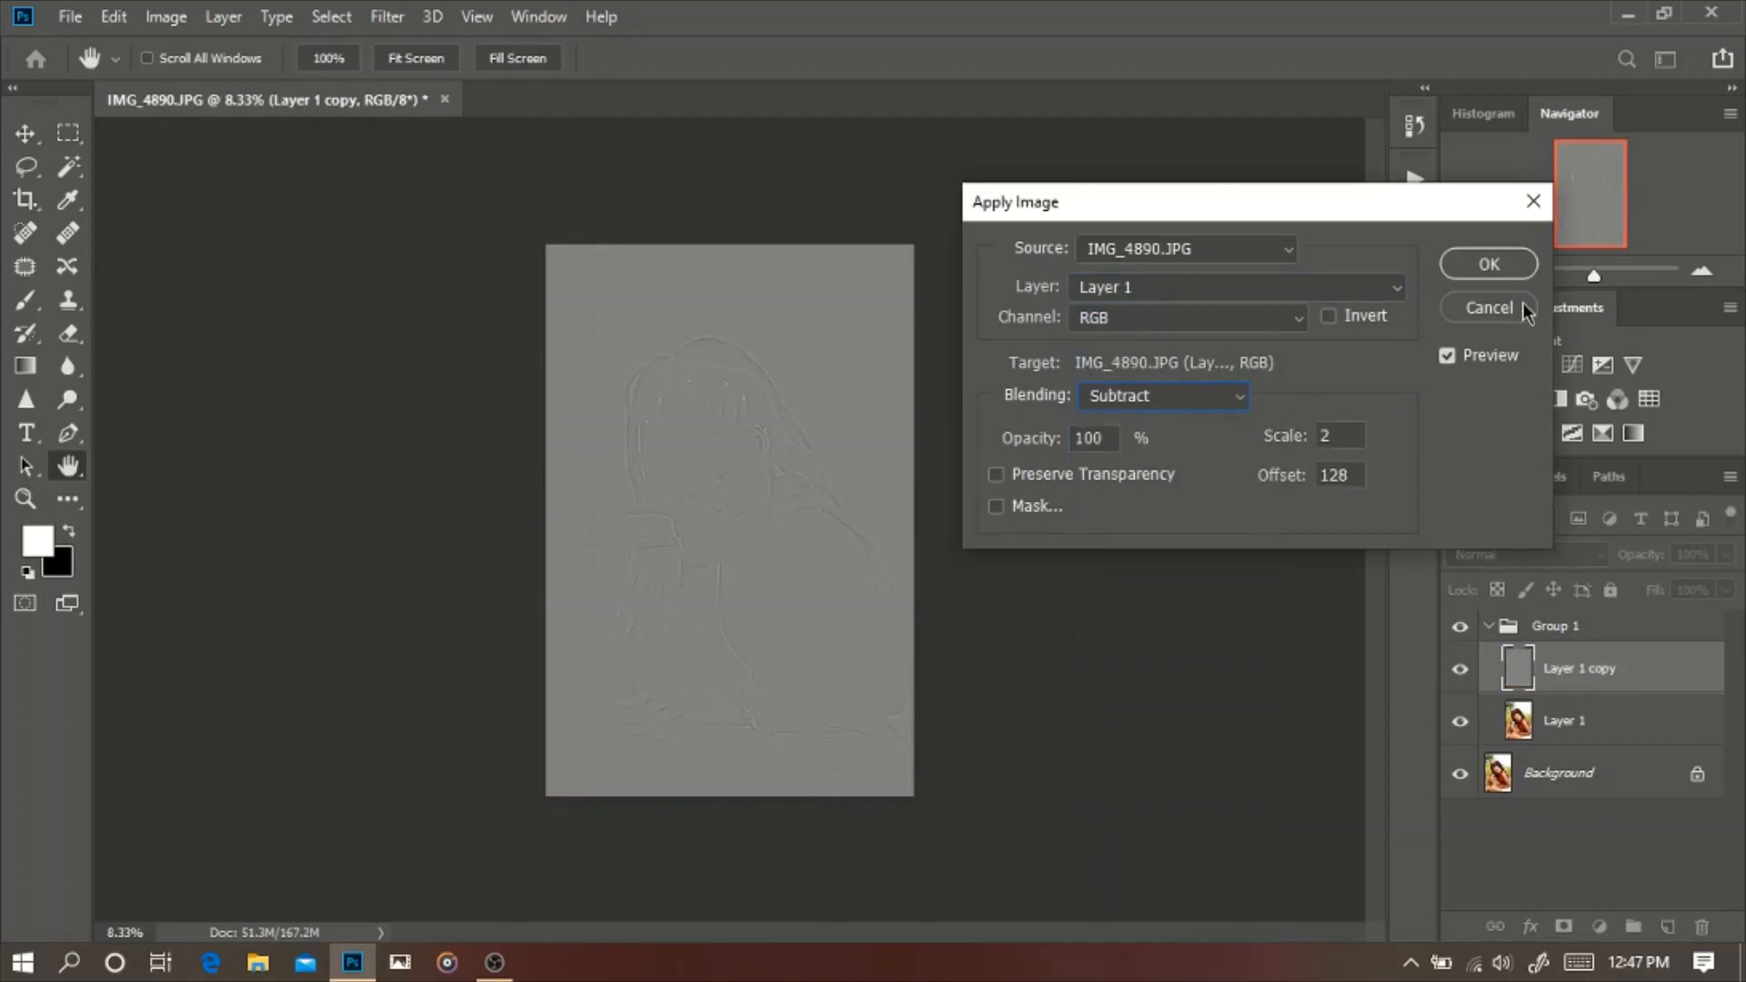
pyautogui.click(1488, 263)
# Step: Set the blend mode of Layer 1 copy to Linear Light
pyautogui.press('v')
pyautogui.click(1523, 554)
pyautogui.click(1483, 691)
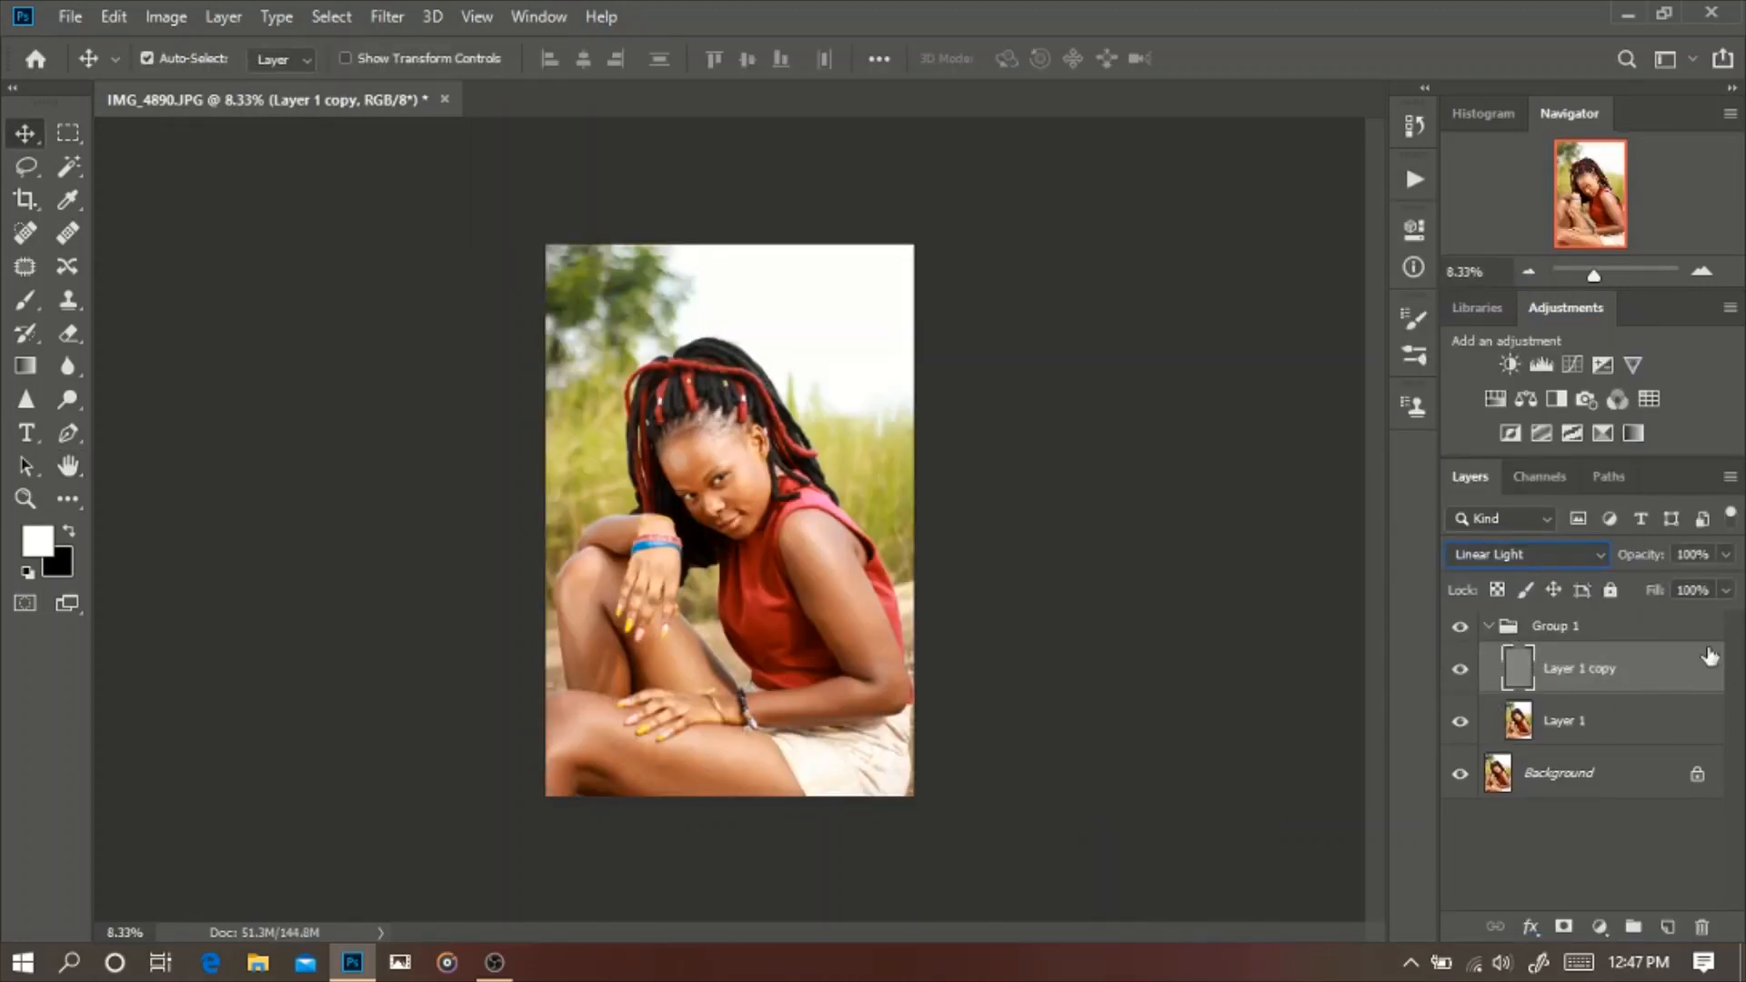
# Step: Lasso the forehead skin with a 40 px feather and apply a 30-pixel Gaussian Blur to it on Layer 1
pyautogui.hotkey('ctrl', '+')
pyautogui.hotkey('ctrl', '+')
pyautogui.hotkey('ctrl', '+')
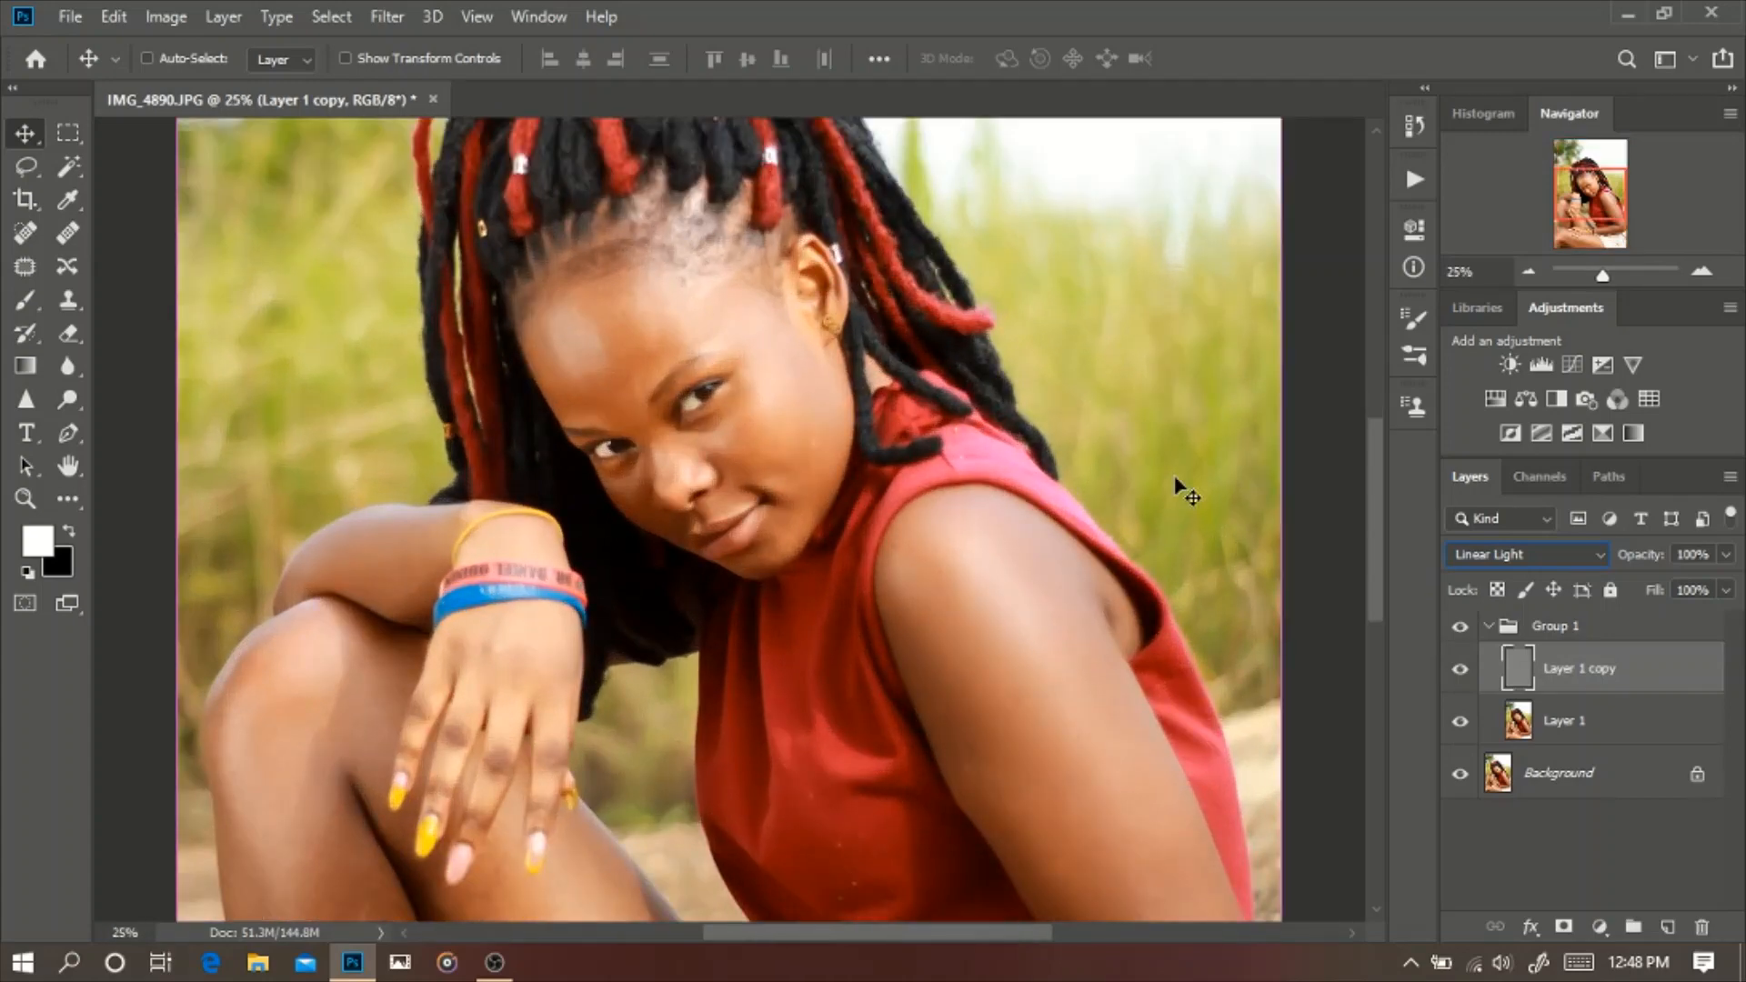
pyautogui.hotkey('ctrl', '+')
pyautogui.hotkey('ctrl', '+')
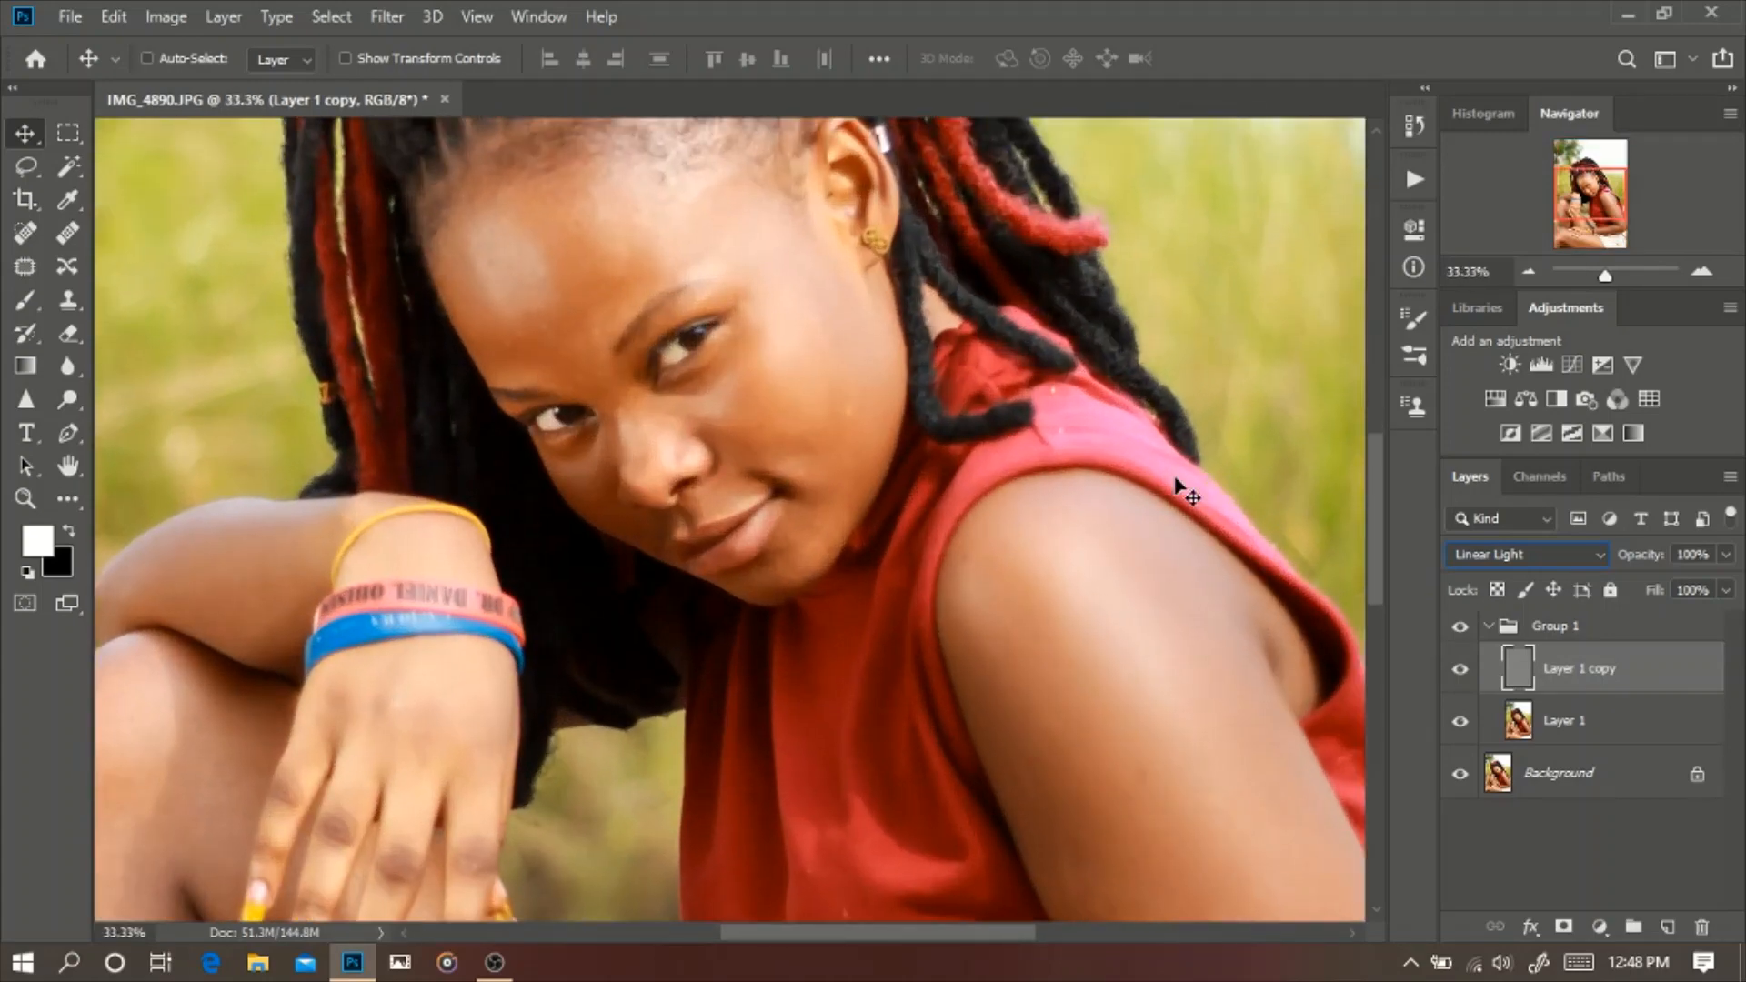
pyautogui.moveTo(653, 344); pyautogui.dragTo(746, 451)
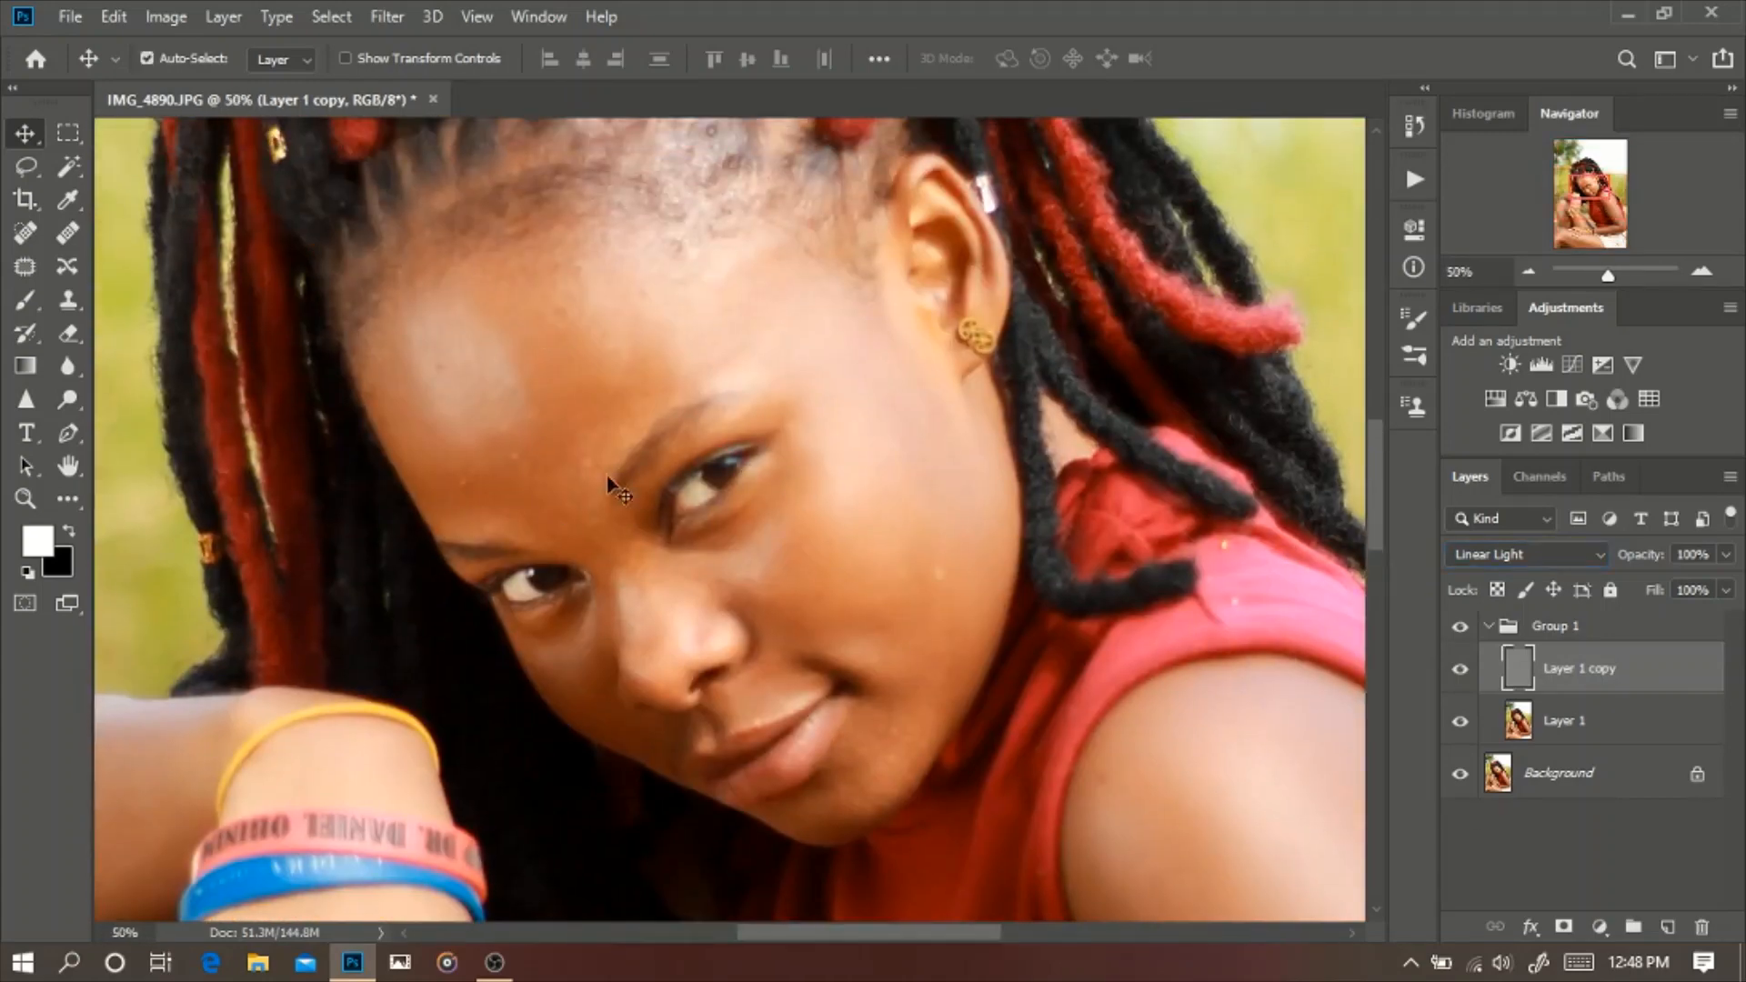
pyautogui.click(26, 165)
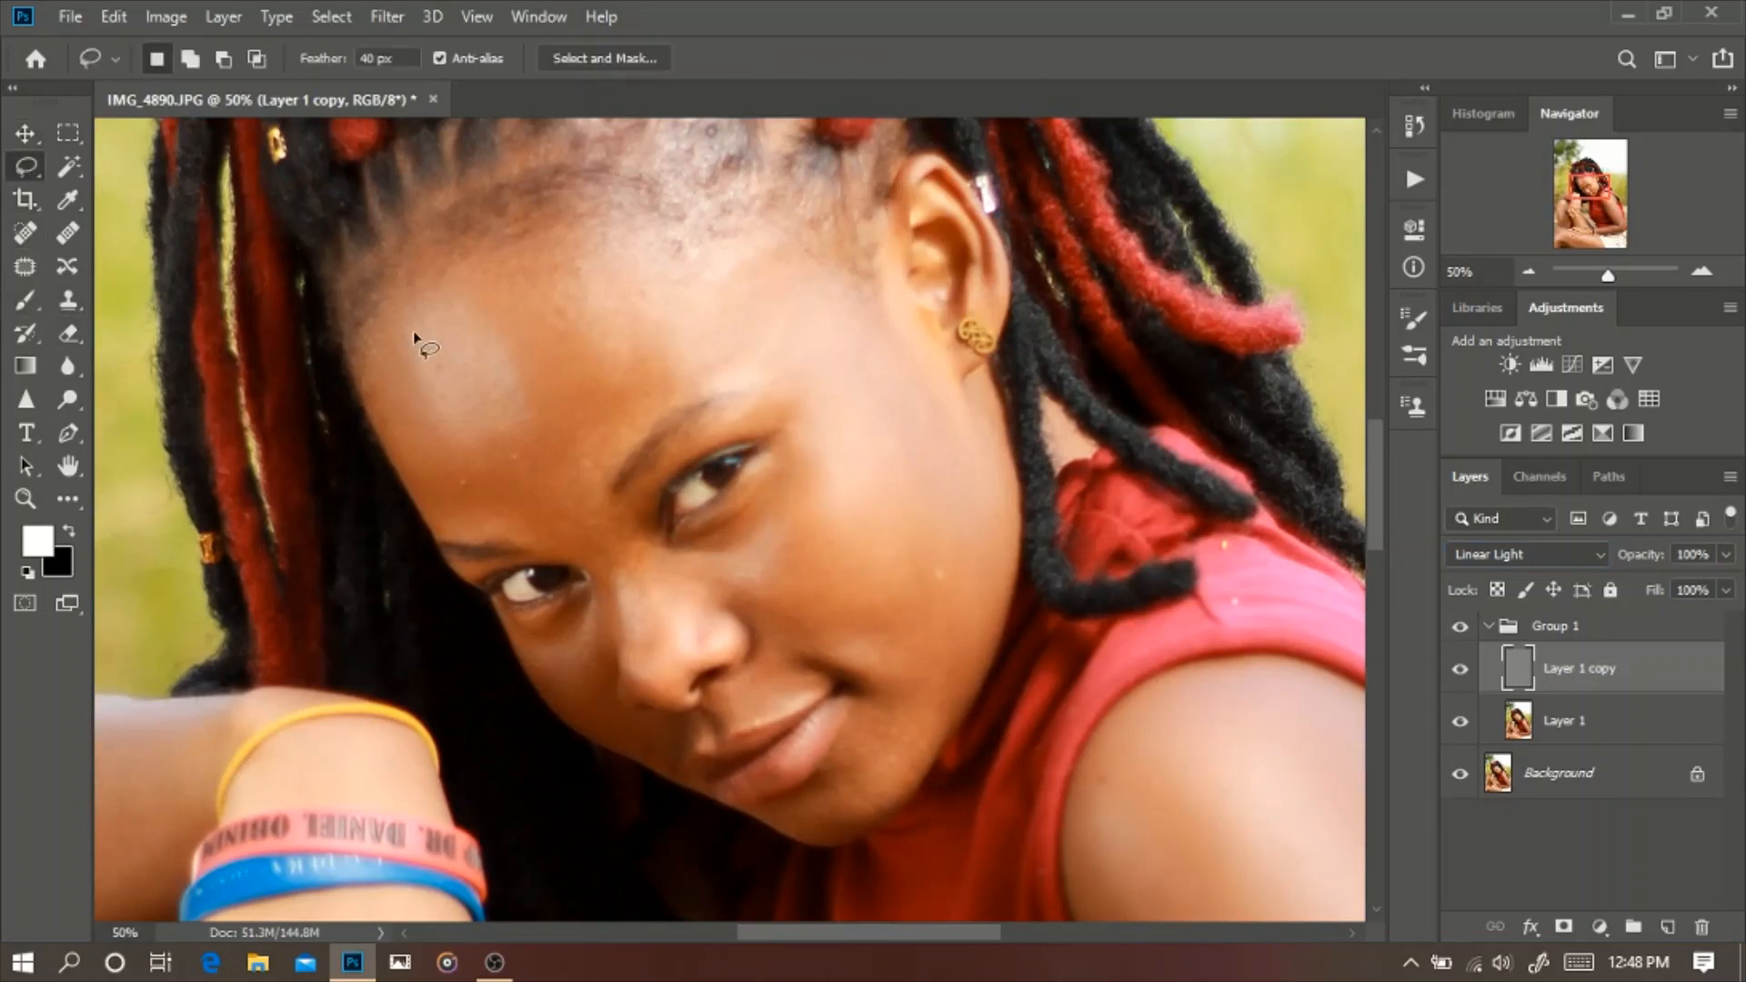
pyautogui.moveTo(400, 301)
pyautogui.mouseDown()
pyautogui.moveTo(799, 242)
pyautogui.moveTo(925, 447)
pyautogui.moveTo(400, 302)
pyautogui.mouseUp()
pyautogui.hotkey('alt', '[')
pyautogui.click(393, 23)
pyautogui.moveTo(448, 281)
pyautogui.click(760, 418)
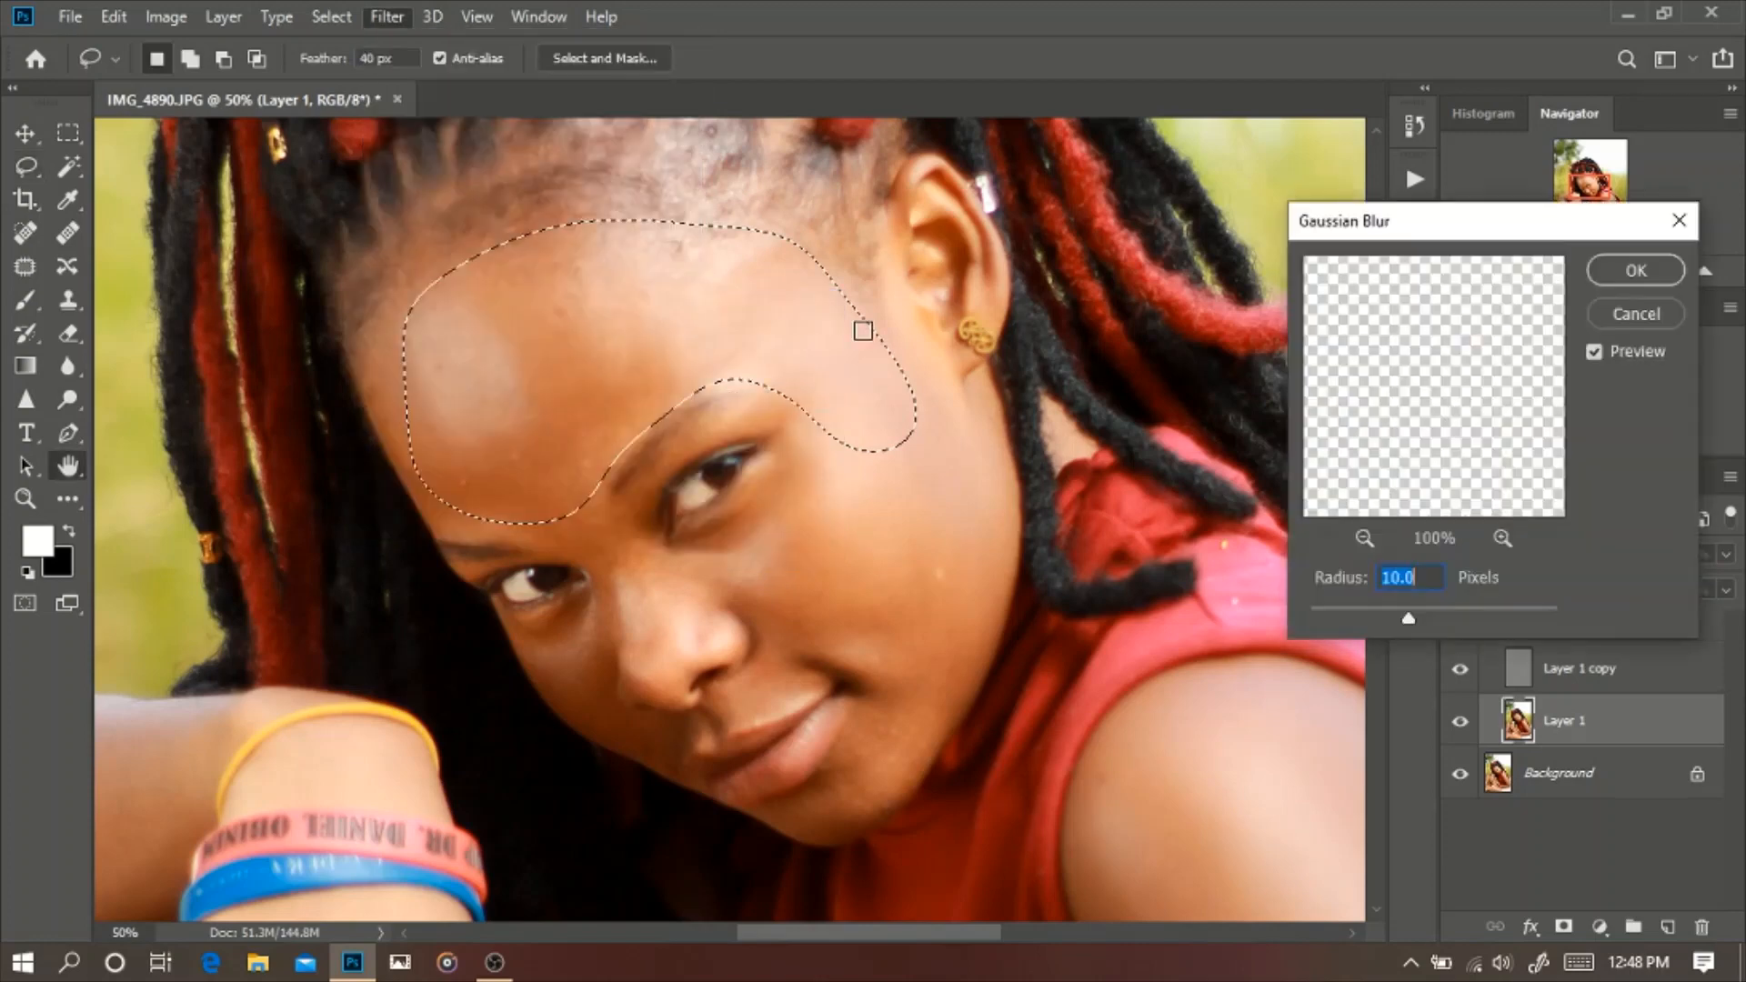
pyautogui.write('30')
pyautogui.press('Return')
pyautogui.hotkey('ctrl', 'd')
# Step: Lasso the cheek skin below the eyes and smooth it by reapplying the last Gaussian Blur
pyautogui.scroll(-5, 877, 592)
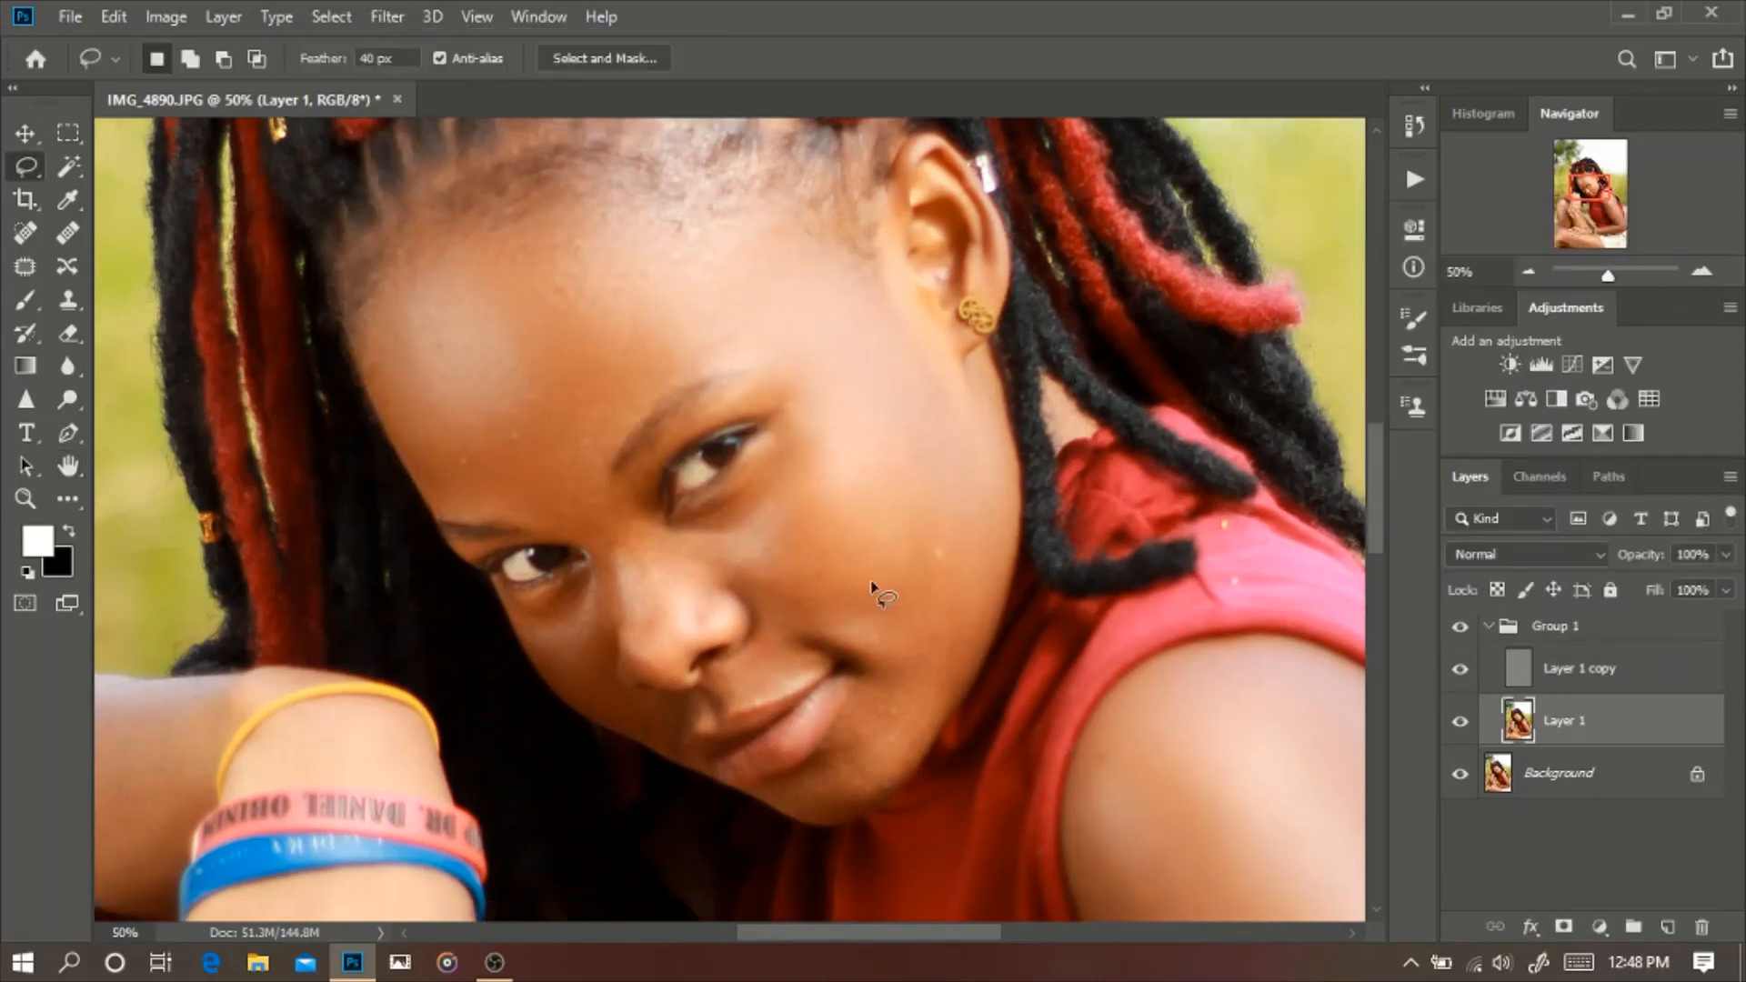
pyautogui.moveTo(789, 265)
pyautogui.mouseDown()
pyautogui.moveTo(648, 389)
pyautogui.moveTo(763, 479)
pyautogui.moveTo(985, 343)
pyautogui.moveTo(848, 144)
pyautogui.mouseUp()
pyautogui.hotkey('ctrl', '+')
pyautogui.moveTo(1007, 491)
pyautogui.mouseDown()
pyautogui.moveTo(983, 578)
pyautogui.moveTo(874, 517)
pyautogui.moveTo(970, 440)
pyautogui.mouseUp()
pyautogui.moveTo(541, 396)
pyautogui.mouseDown()
pyautogui.moveTo(564, 555)
pyautogui.moveTo(642, 593)
pyautogui.moveTo(467, 512)
pyautogui.moveTo(520, 387)
pyautogui.mouseUp()
pyautogui.hotkey('ctrl', 'alt', 'f')
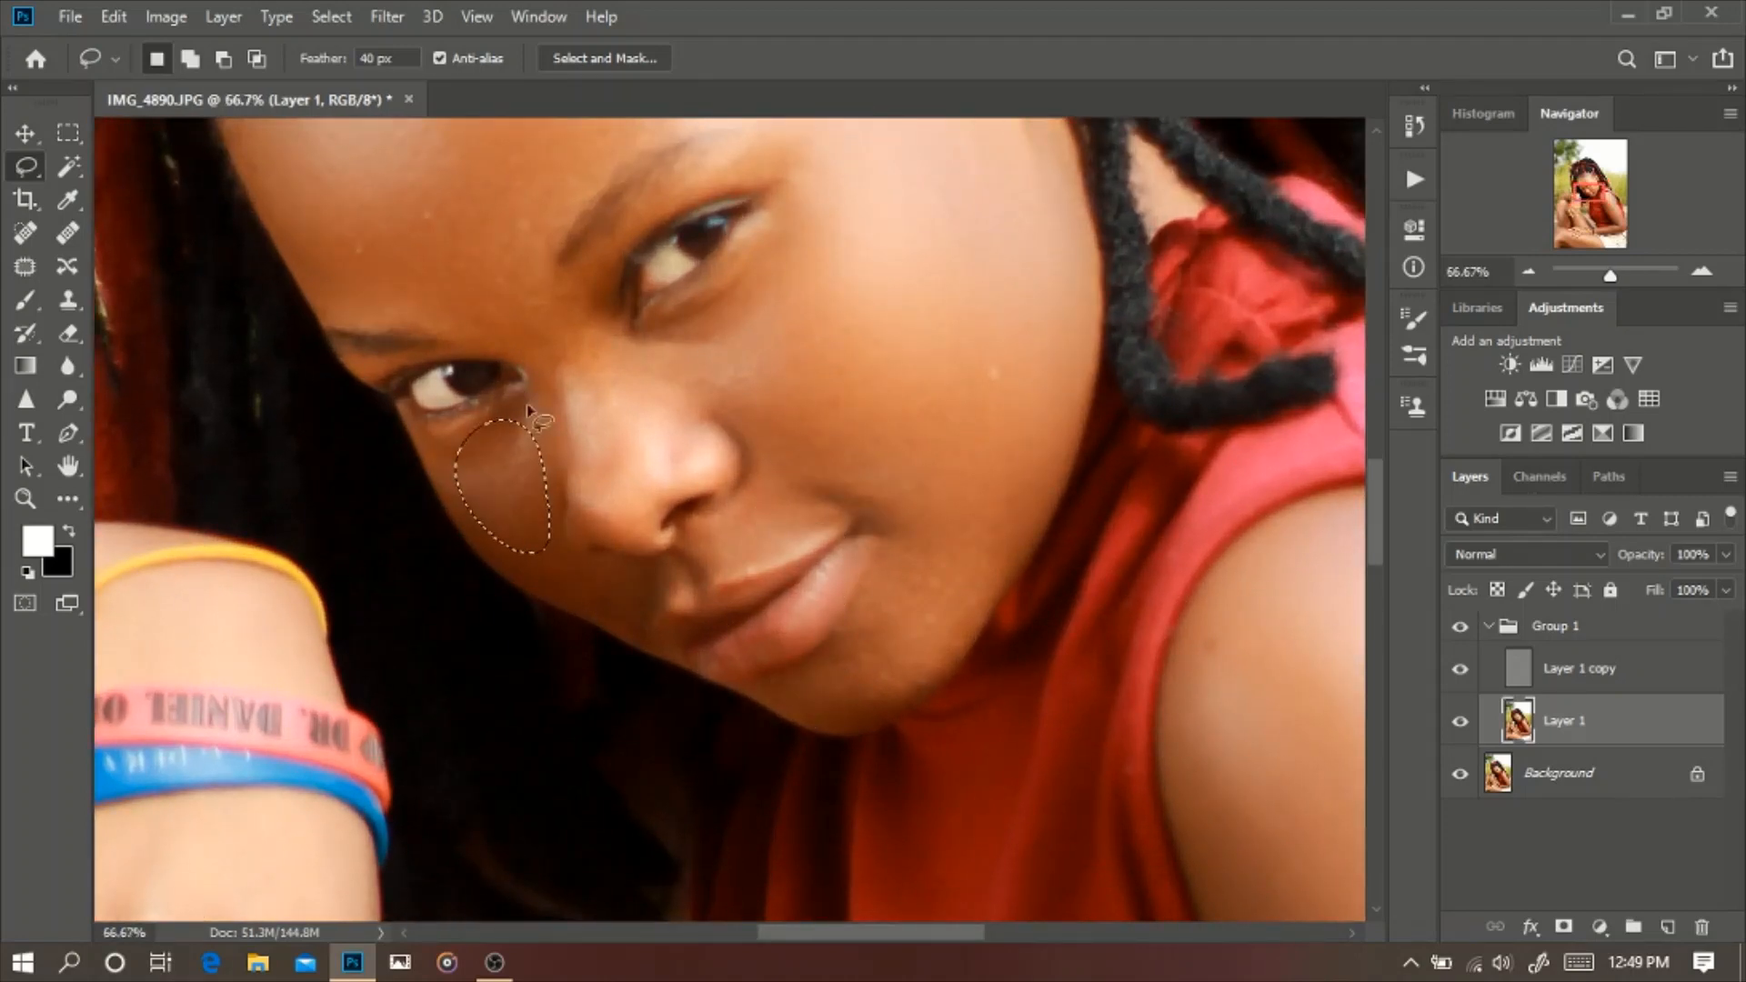
# Step: Lasso the upper arm and smooth its skin with a 50-pixel Gaussian Blur
pyautogui.moveTo(1044, 841); pyautogui.dragTo(375, 392)
pyautogui.hotkey('ctrl', '-')
pyautogui.moveTo(560, 429); pyautogui.dragTo(451, 631)
pyautogui.moveTo(846, 667)
pyautogui.mouseDown()
pyautogui.moveTo(815, 558)
pyautogui.moveTo(527, 646)
pyautogui.moveTo(440, 300)
pyautogui.moveTo(928, 650)
pyautogui.moveTo(928, 636)
pyautogui.mouseUp()
pyautogui.hotkey('ctrl', '-')
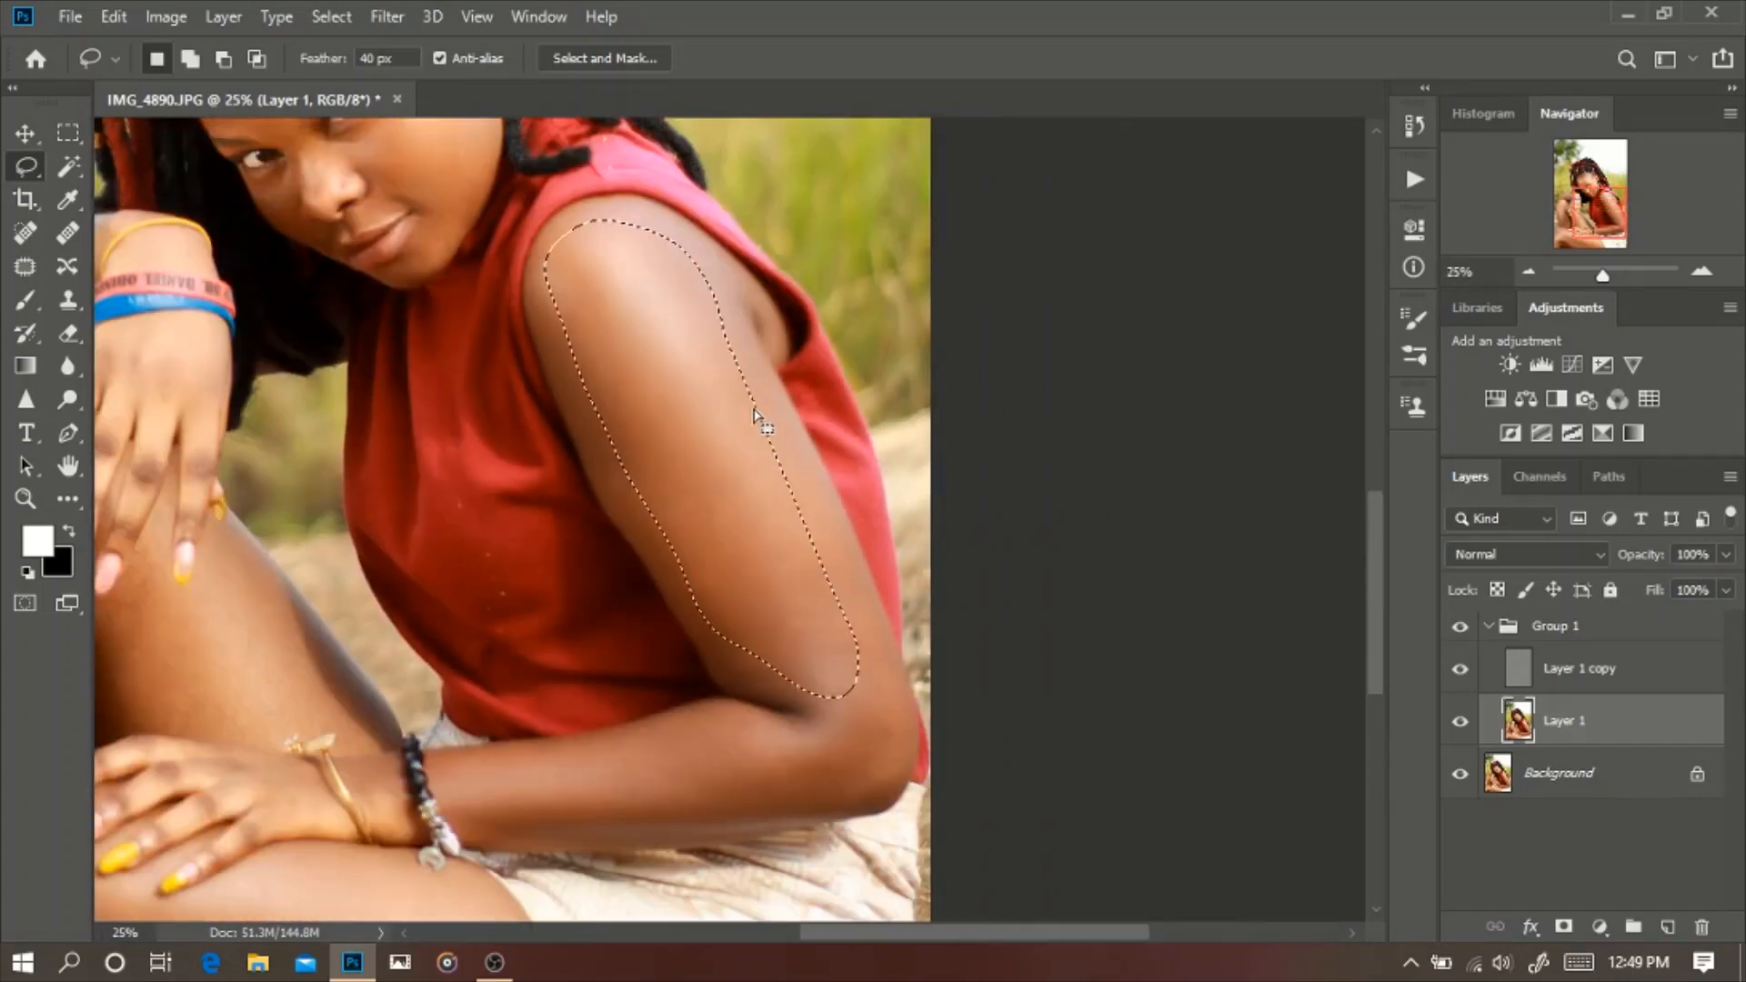
pyautogui.click(386, 17)
pyautogui.moveTo(597, 300)
pyautogui.click(764, 402)
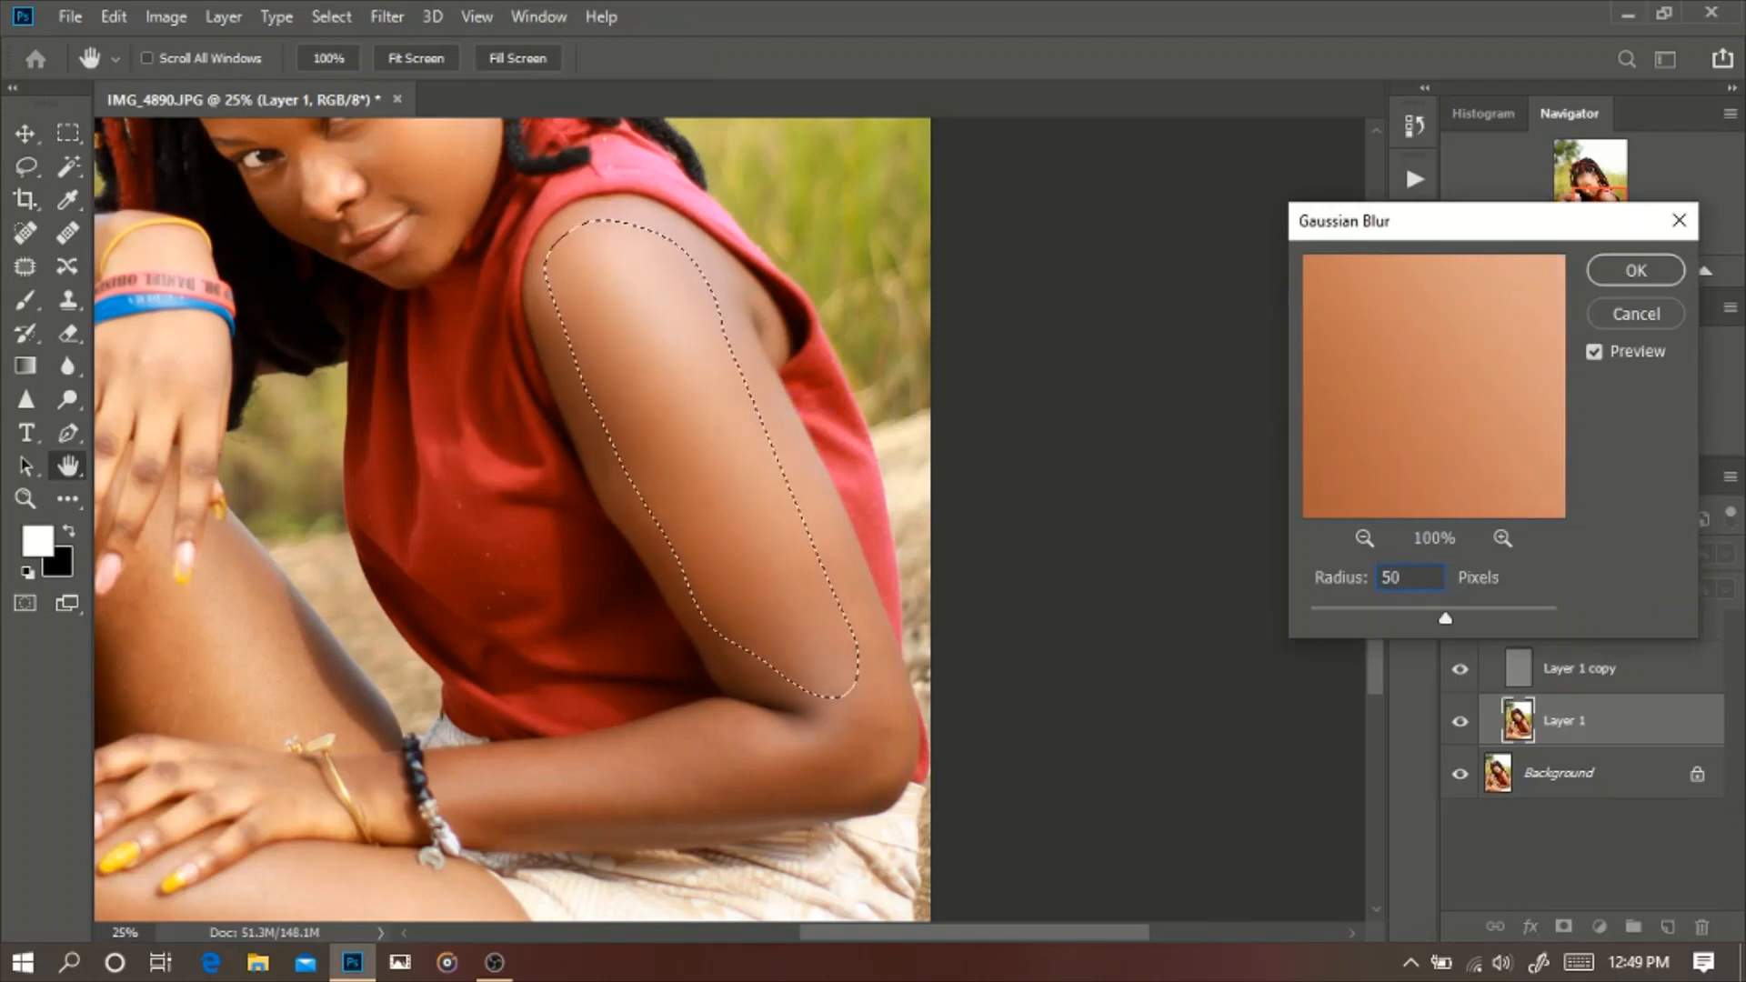
pyautogui.press('Return')
# Step: Lasso the resting forearm, reapply the last Gaussian Blur to it and clear the selection
pyautogui.hotkey('ctrl', '+')
pyautogui.moveTo(417, 167)
pyautogui.mouseDown()
pyautogui.moveTo(703, 637)
pyautogui.moveTo(366, 165)
pyautogui.moveTo(410, 167)
pyautogui.mouseUp()
pyautogui.hotkey('ctrl', 'd')
pyautogui.moveTo(814, 900); pyautogui.dragTo(1018, 455)
pyautogui.moveTo(869, 389)
pyautogui.mouseDown()
pyautogui.moveTo(1217, 350)
pyautogui.moveTo(1092, 571)
pyautogui.moveTo(493, 633)
pyautogui.moveTo(387, 504)
pyautogui.mouseUp()
pyautogui.hotkey('ctrl', 'alt', 'f')
pyautogui.hotkey('ctrl', 'd')
# Step: Lasso the lower thigh and knee around the resting hand and reapply the Gaussian Blur to smooth the skin
pyautogui.moveTo(103, 618); pyautogui.dragTo(685, 397)
pyautogui.moveTo(1211, 864)
pyautogui.mouseDown()
pyautogui.moveTo(756, 488)
pyautogui.moveTo(875, 652)
pyautogui.moveTo(593, 471)
pyautogui.moveTo(264, 912)
pyautogui.moveTo(1137, 816)
pyautogui.mouseUp()
pyautogui.hotkey('ctrl', '-')
pyautogui.hotkey('ctrl', 'alt', 'f')
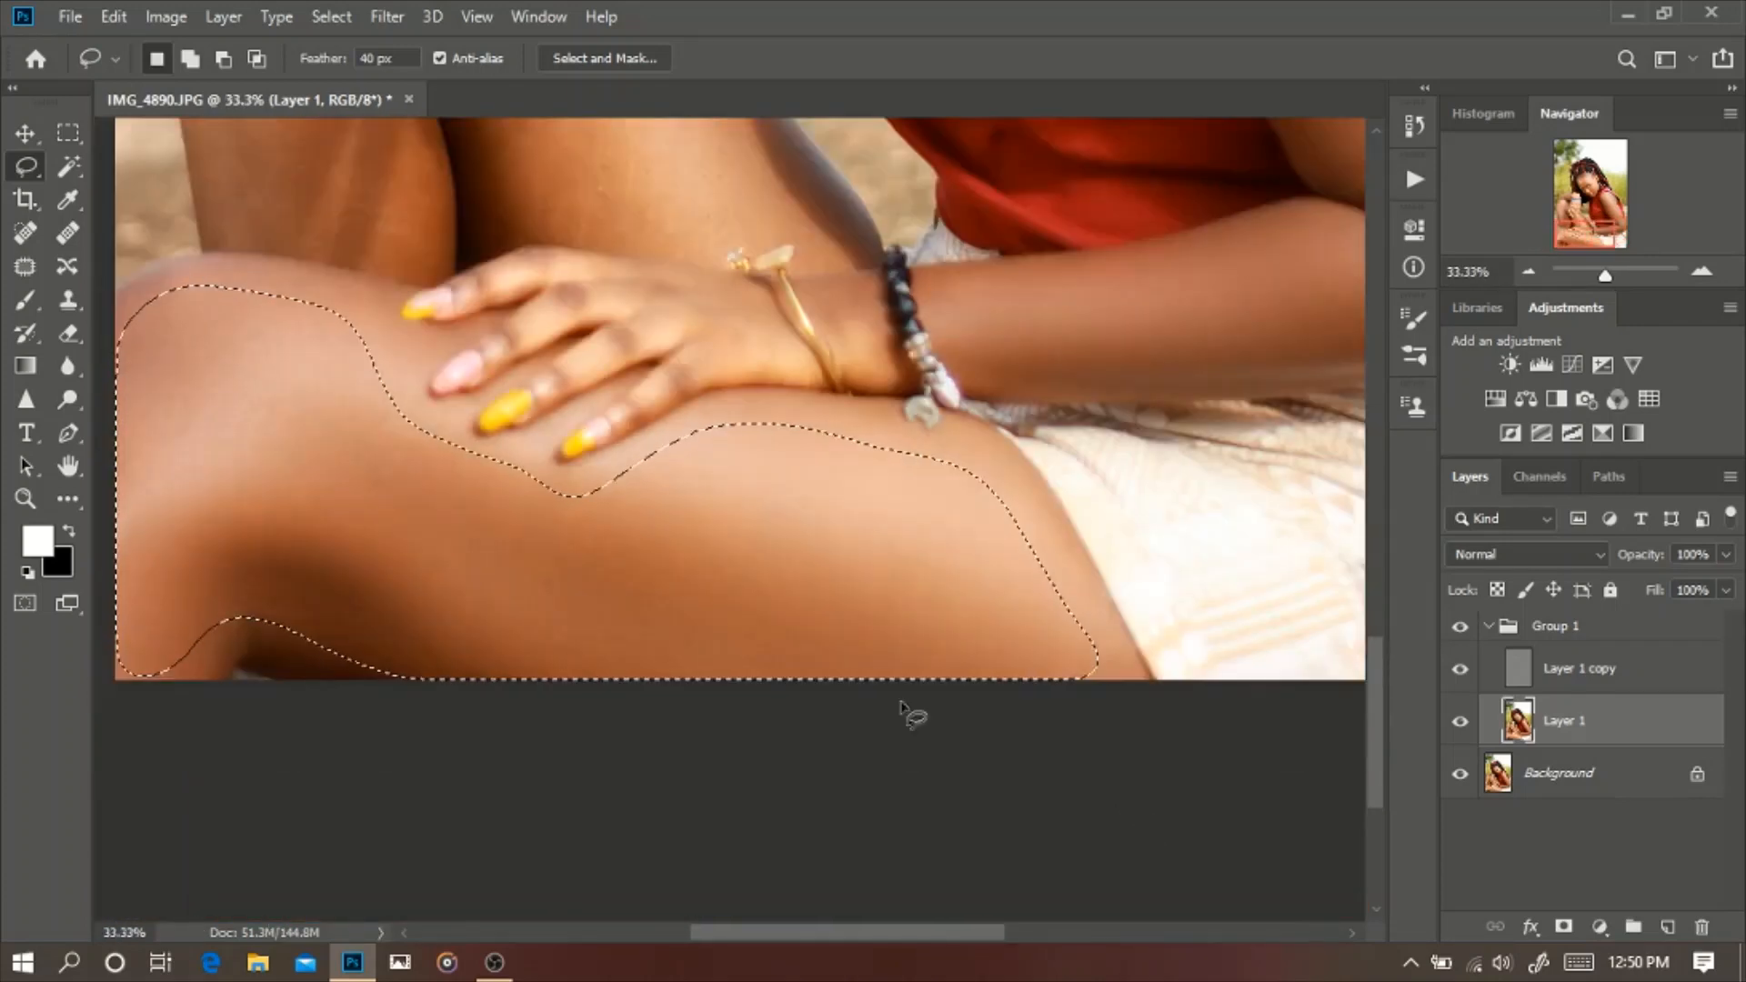
pyautogui.hotkey('ctrl', 'd')
# Step: Select two skin areas on the raised leg one after the other and smooth each with the same Gaussian Blur
pyautogui.moveTo(466, 173)
pyautogui.mouseDown()
pyautogui.moveTo(694, 393)
pyautogui.moveTo(774, 642)
pyautogui.mouseUp()
pyautogui.moveTo(970, 472)
pyautogui.mouseDown()
pyautogui.moveTo(1002, 687)
pyautogui.moveTo(854, 567)
pyautogui.moveTo(935, 507)
pyautogui.mouseUp()
pyautogui.hotkey('ctrl', 'alt', 'f')
pyautogui.hotkey('ctrl', 'd')
pyautogui.moveTo(627, 429)
pyautogui.mouseDown()
pyautogui.moveTo(729, 721)
pyautogui.moveTo(493, 311)
pyautogui.moveTo(701, 285)
pyautogui.moveTo(612, 389)
pyautogui.mouseUp()
pyautogui.hotkey('ctrl', 'alt', 'f')
pyautogui.hotkey('ctrl', 'd')
# Step: Lasso the skin of the bent forearm and the back of its hand and smooth it with the same Gaussian Blur
pyautogui.scroll(5, 776, 520)
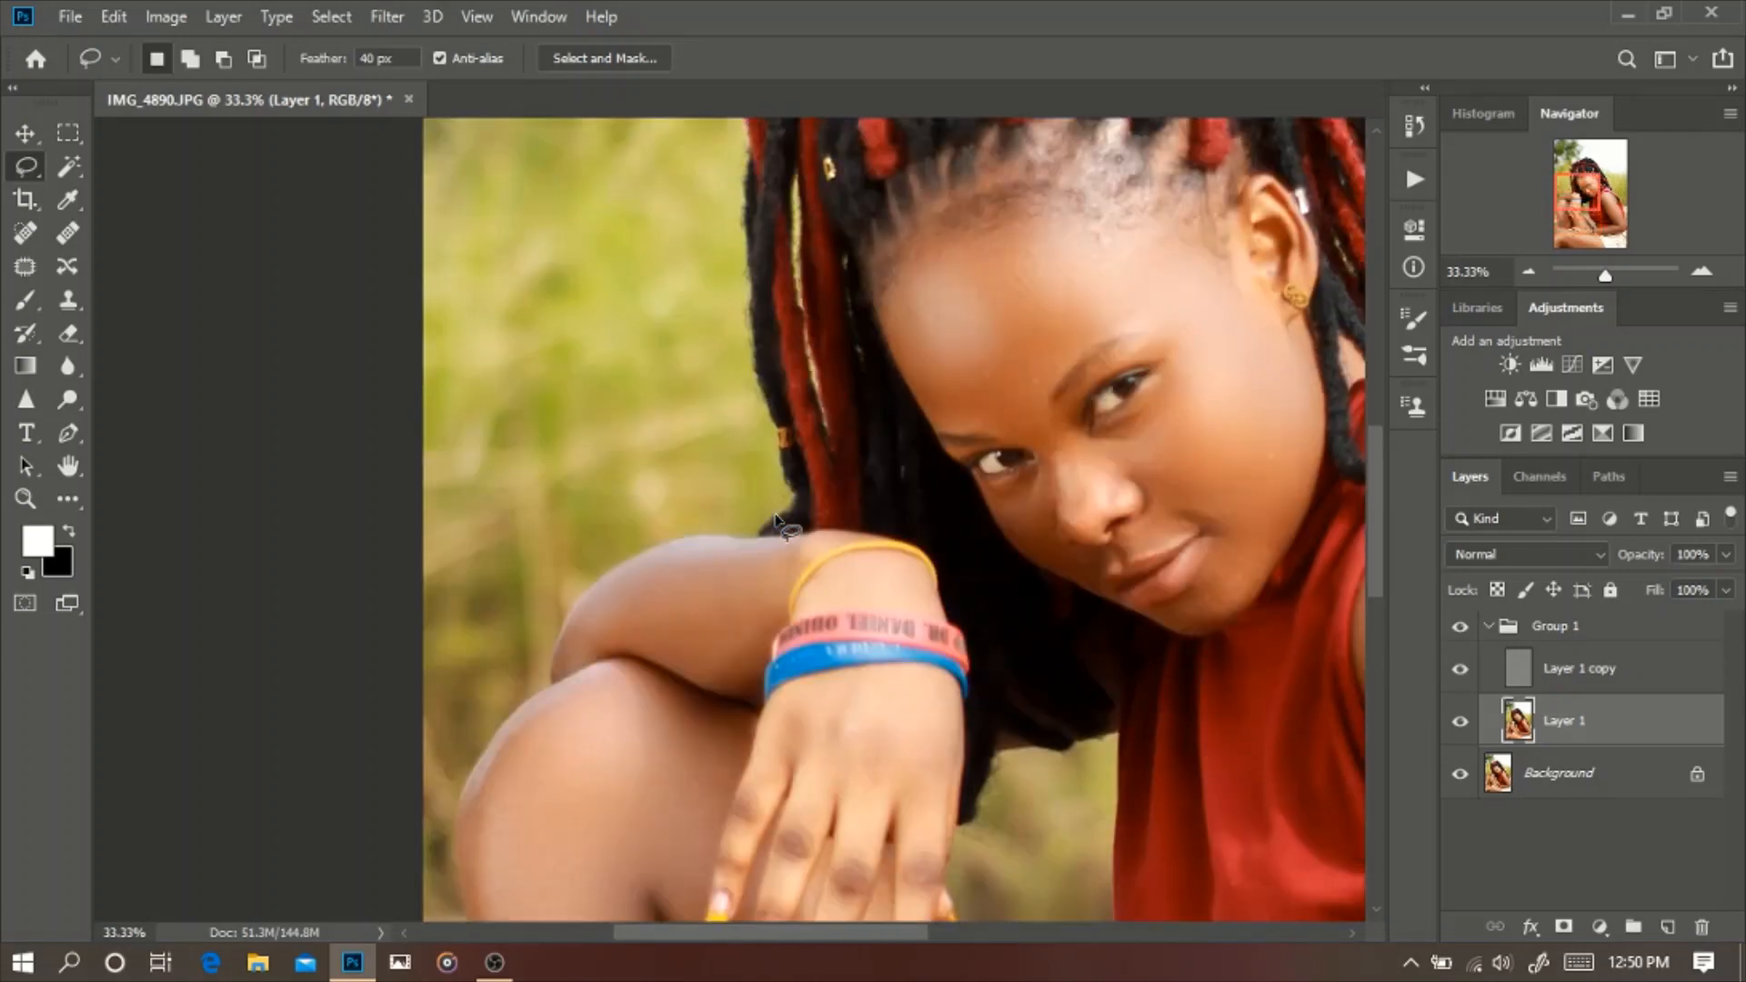
pyautogui.hotkey('ctrl', '+')
pyautogui.moveTo(756, 645); pyautogui.dragTo(725, 560)
pyautogui.moveTo(752, 487)
pyautogui.mouseDown()
pyautogui.moveTo(567, 521)
pyautogui.moveTo(758, 574)
pyautogui.mouseUp()
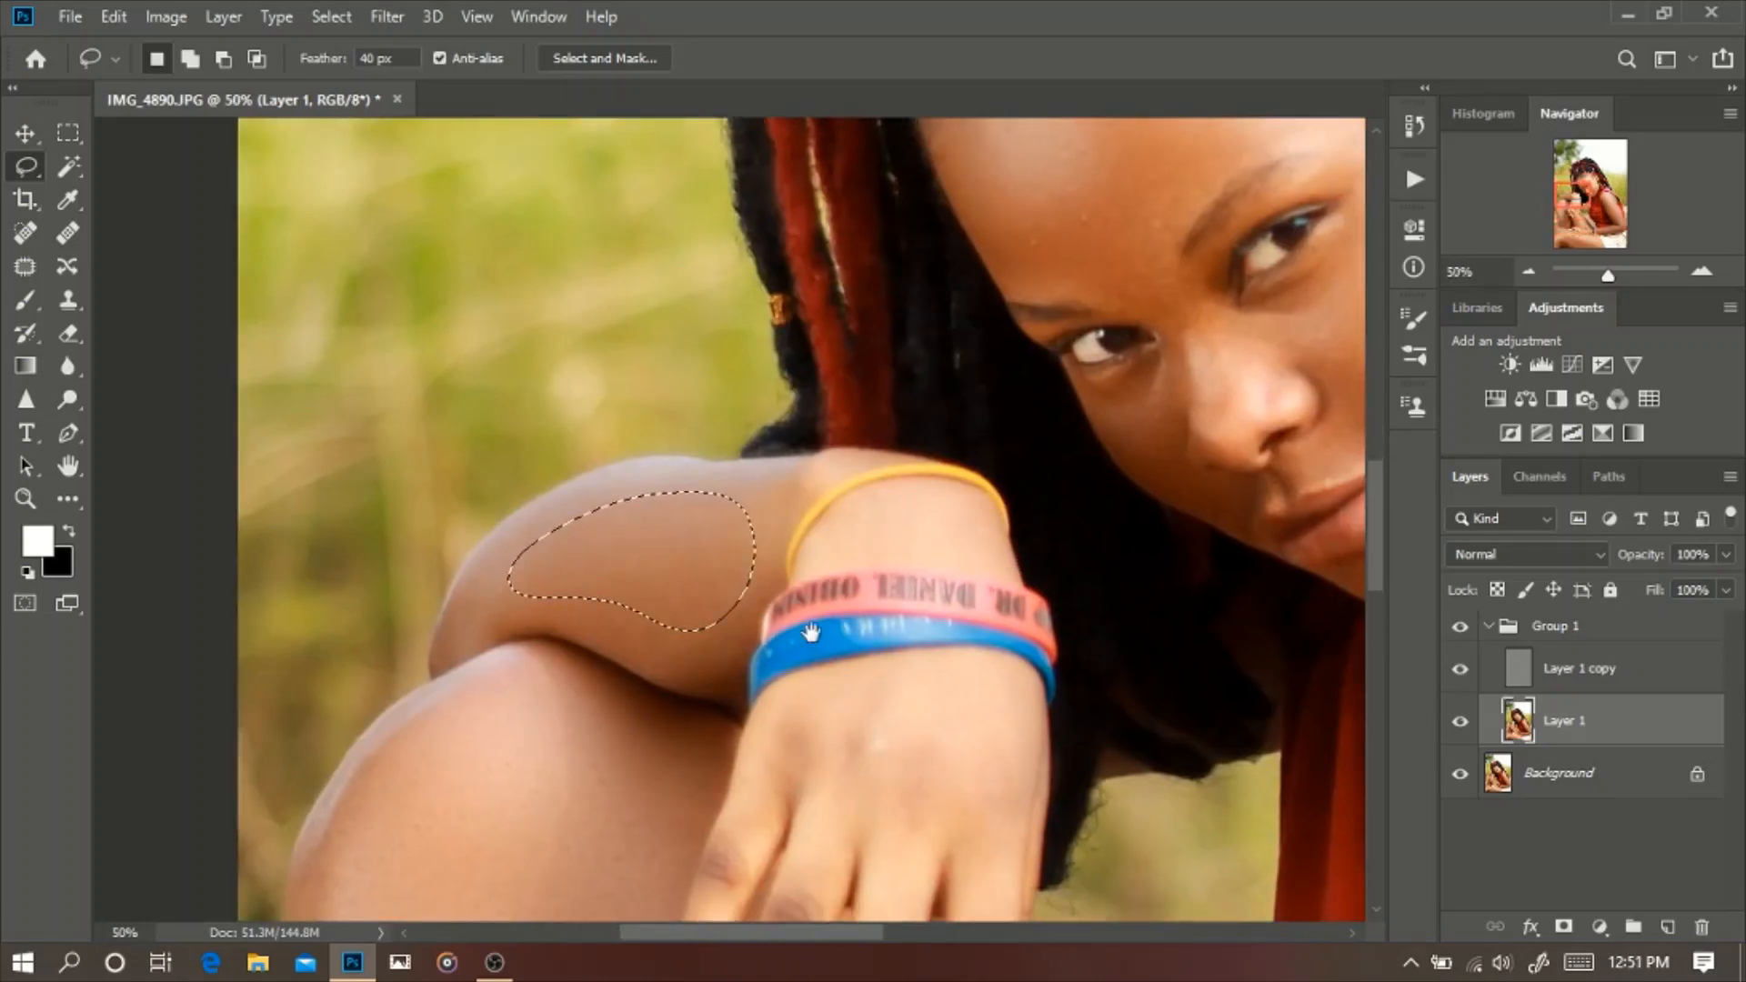
pyautogui.moveTo(811, 634); pyautogui.dragTo(596, 290)
pyautogui.moveTo(791, 340)
pyautogui.mouseDown()
pyautogui.moveTo(776, 502)
pyautogui.moveTo(611, 506)
pyautogui.moveTo(581, 355)
pyautogui.mouseUp()
pyautogui.hotkey('ctrl', 'alt', 'f')
pyautogui.hotkey('ctrl', 'd')
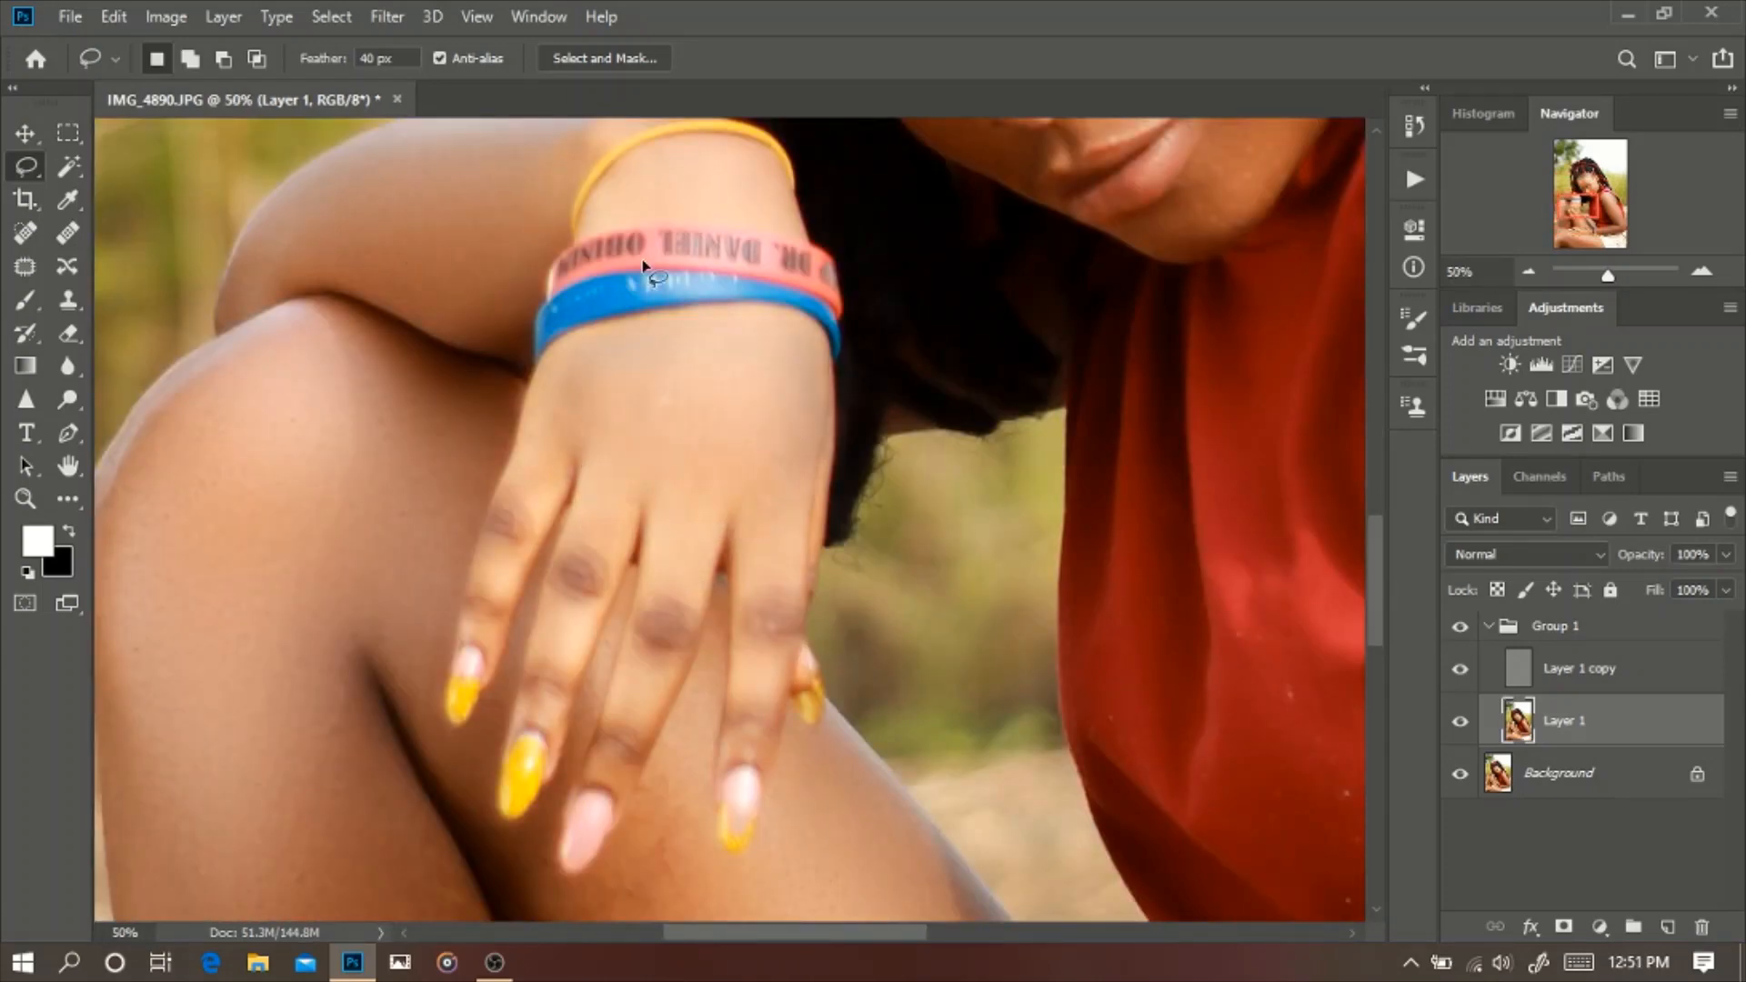
# Step: Lasso the skin patch on the wrist between the yellow and pink bands and clear the selection
pyautogui.scroll(3, 643, 266)
pyautogui.hotkey('ctrl', '+')
pyautogui.moveTo(767, 461)
pyautogui.mouseDown()
pyautogui.moveTo(817, 496)
pyautogui.moveTo(741, 465)
pyautogui.mouseUp()
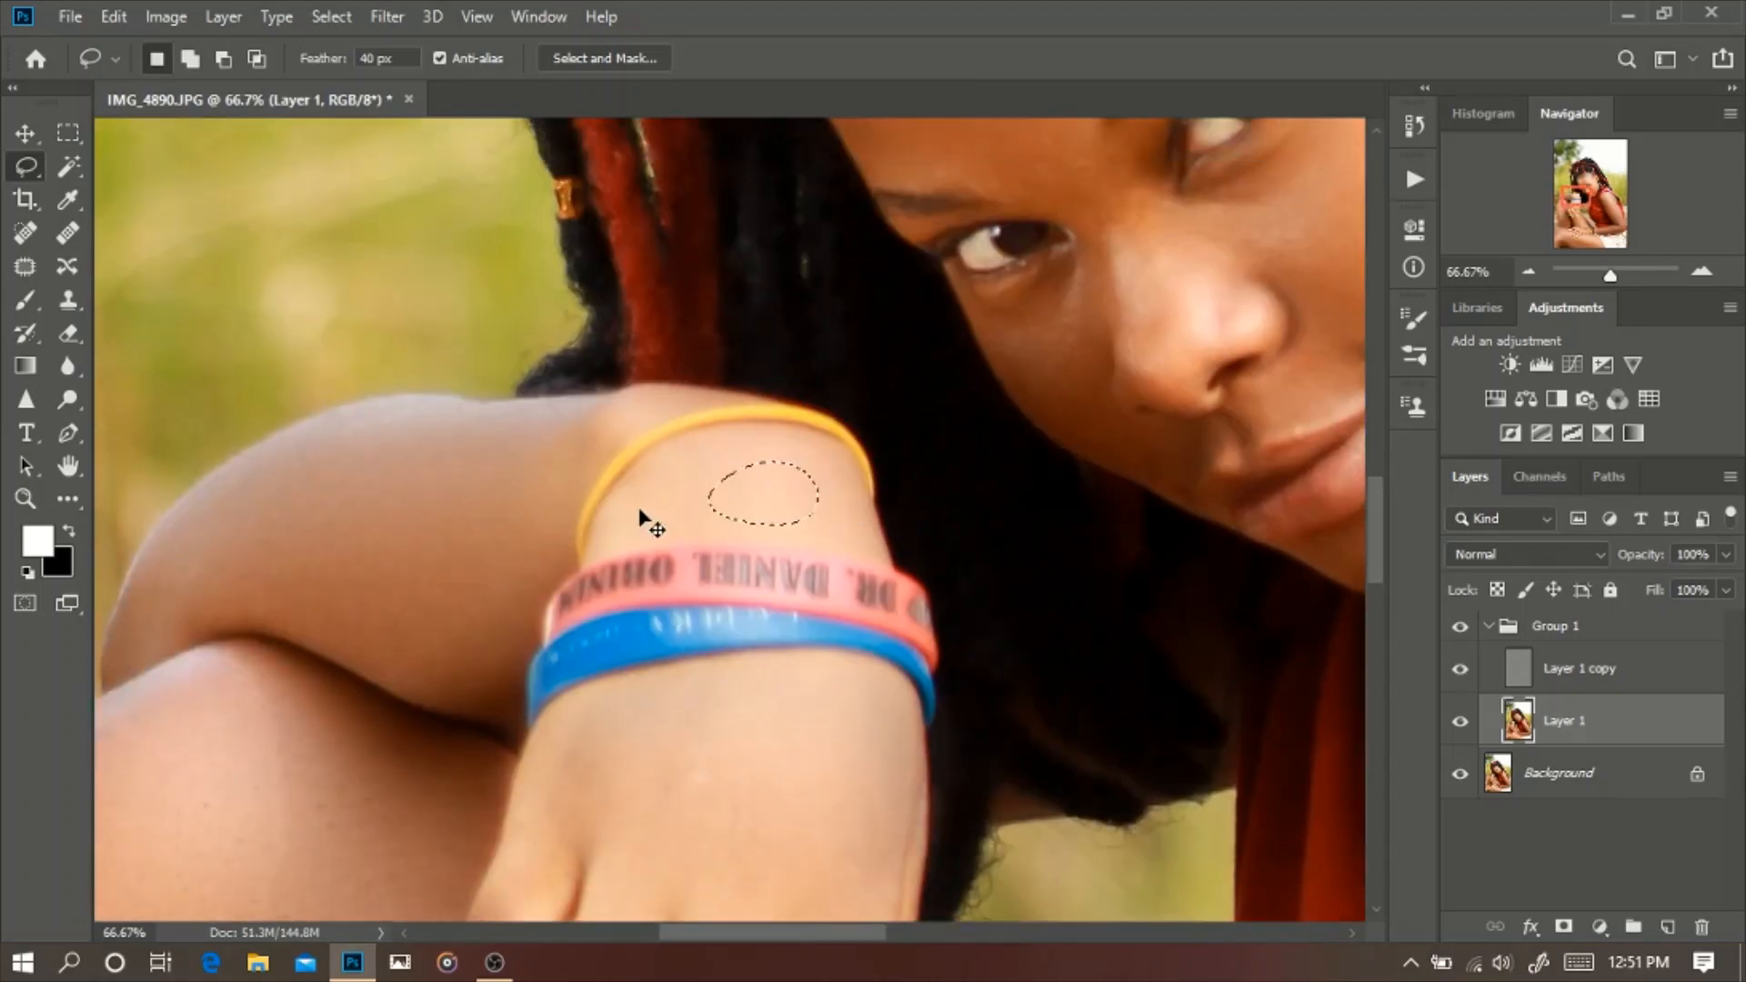
pyautogui.hotkey('ctrl', '-')
pyautogui.hotkey('ctrl', '-')
pyautogui.hotkey('ctrl', '-')
pyautogui.hotkey('ctrl', '-')
pyautogui.hotkey('ctrl', '-')
pyautogui.hotkey('ctrl', '-')
pyautogui.hotkey('ctrl', 'd')
pyautogui.hotkey('ctrl', '+')
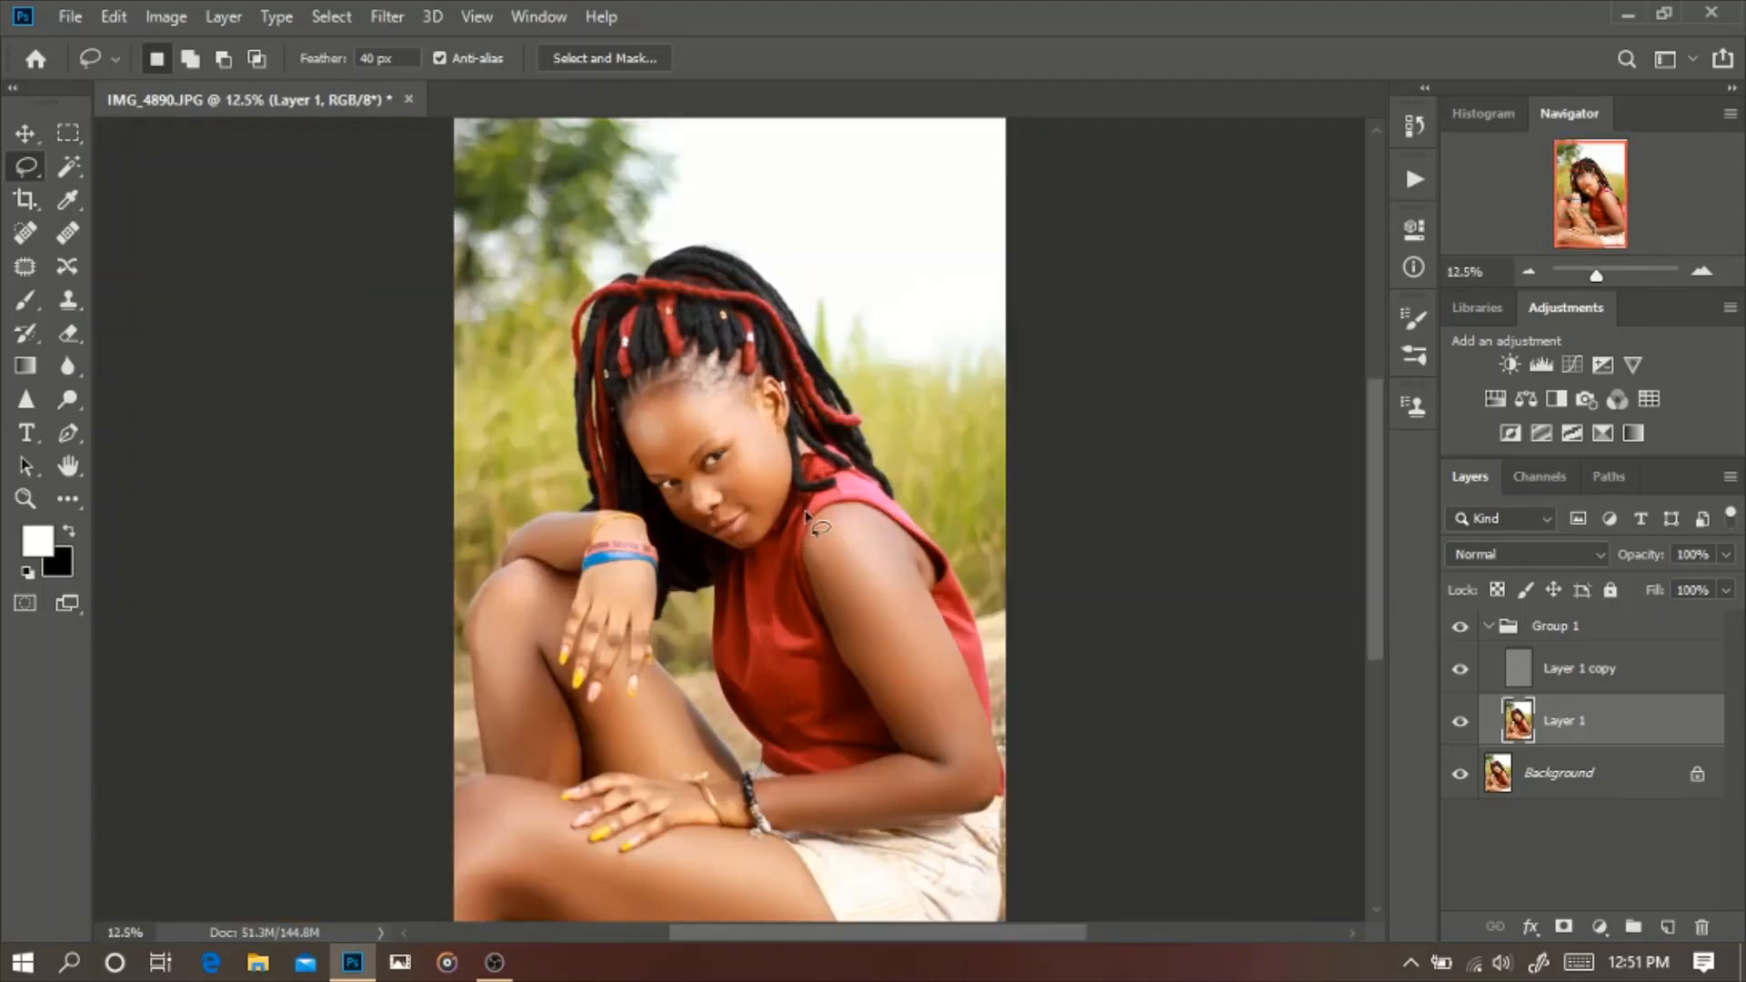
# Step: Compare the image with and without Group 1, collapse the group and lower its opacity to 91%
pyautogui.click(1460, 627)
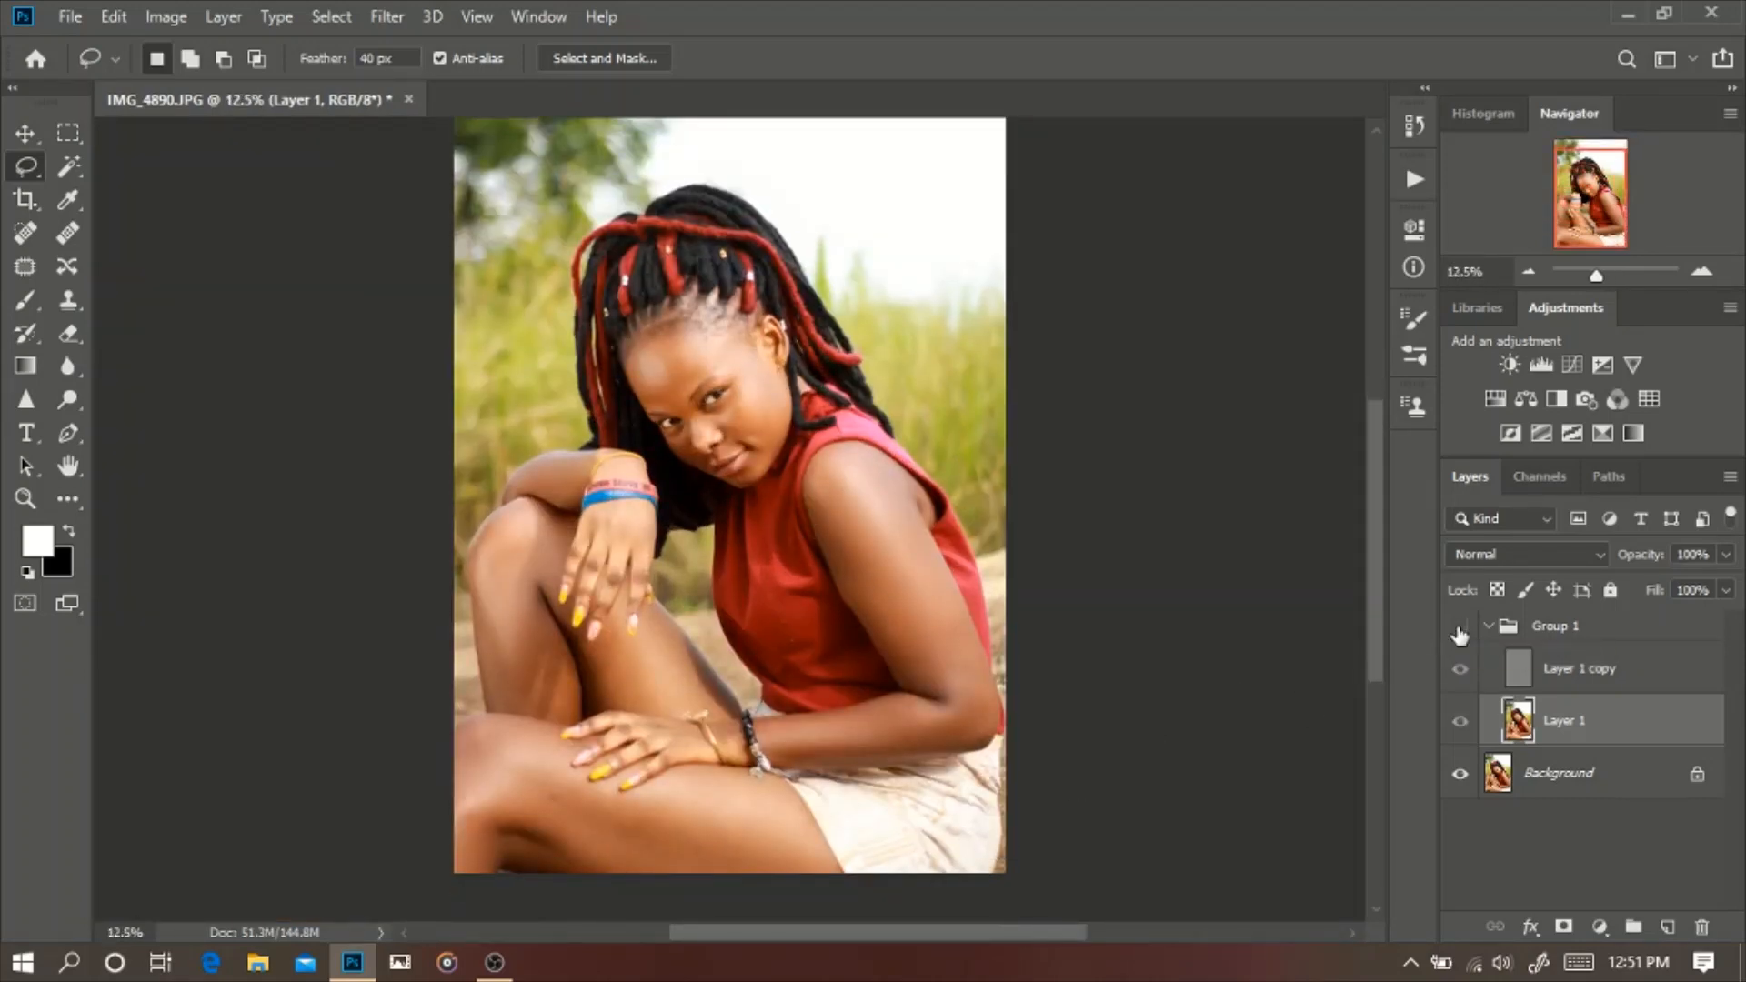
pyautogui.click(1459, 628)
pyautogui.click(1488, 626)
pyautogui.moveTo(1659, 556); pyautogui.dragTo(1652, 562)
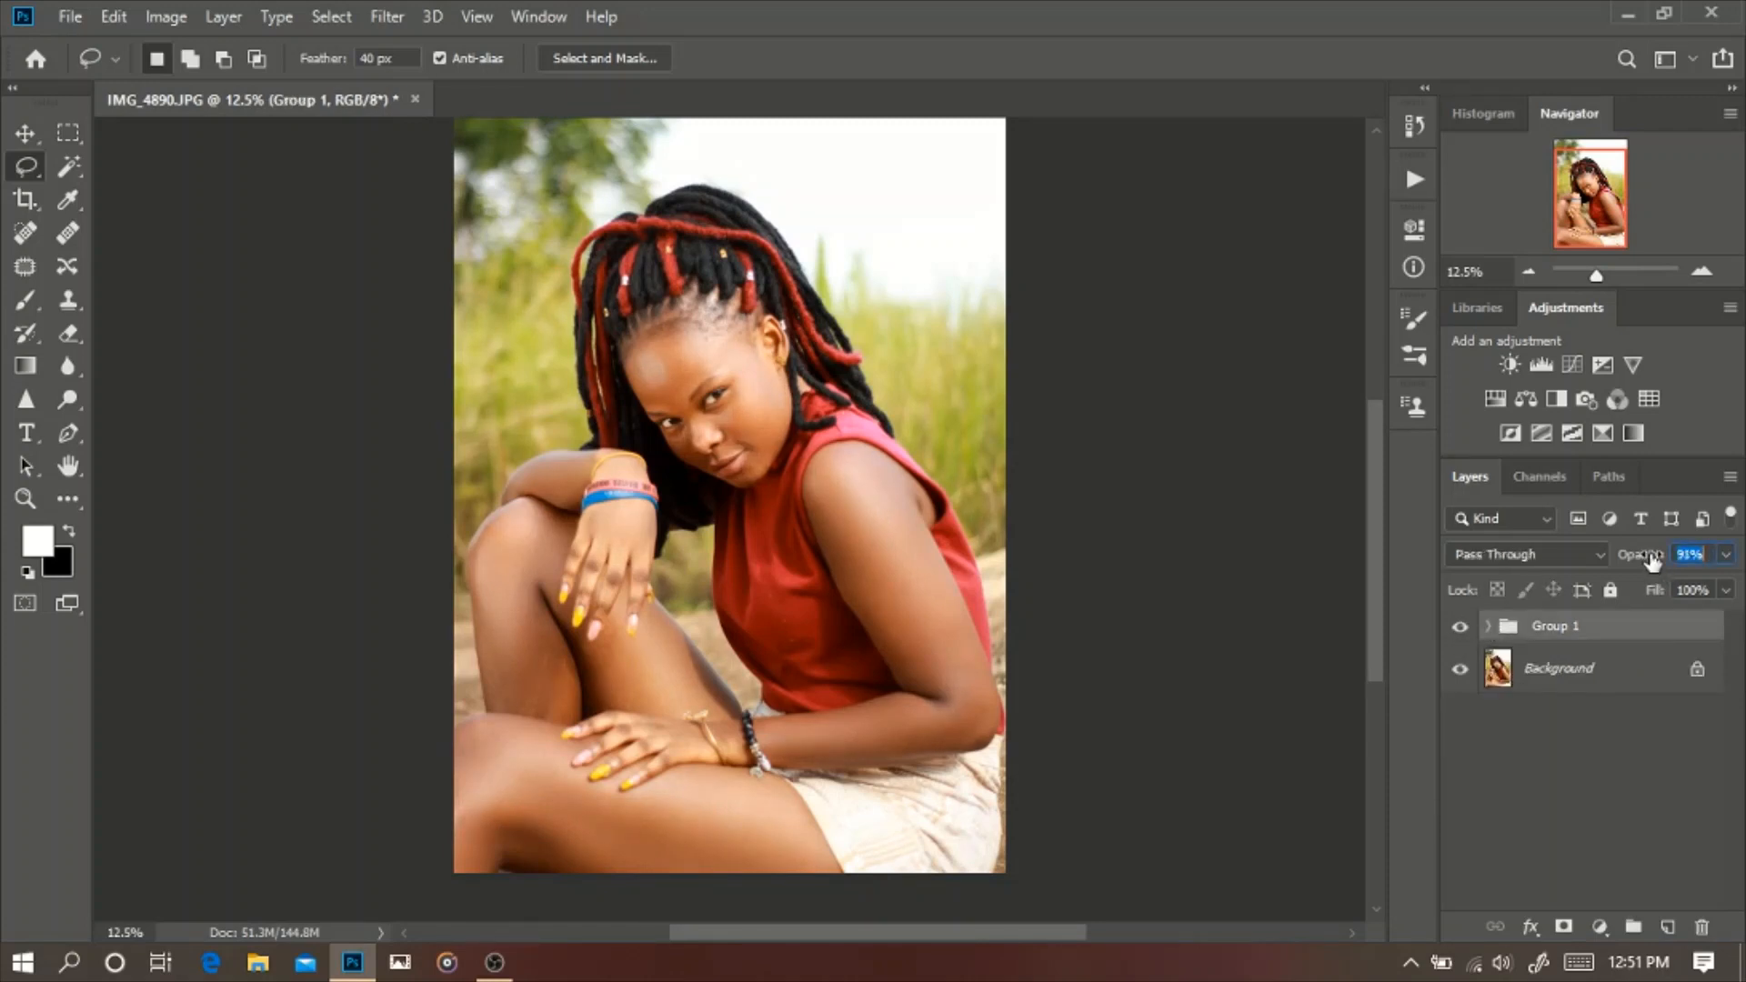
# Step: Merge Group 1 with the Background layer and duplicate the merged layer
pyautogui.keyDown('shift'); pyautogui.click(1681, 669); pyautogui.keyUp('shift')
pyautogui.rightClick(1680, 669)
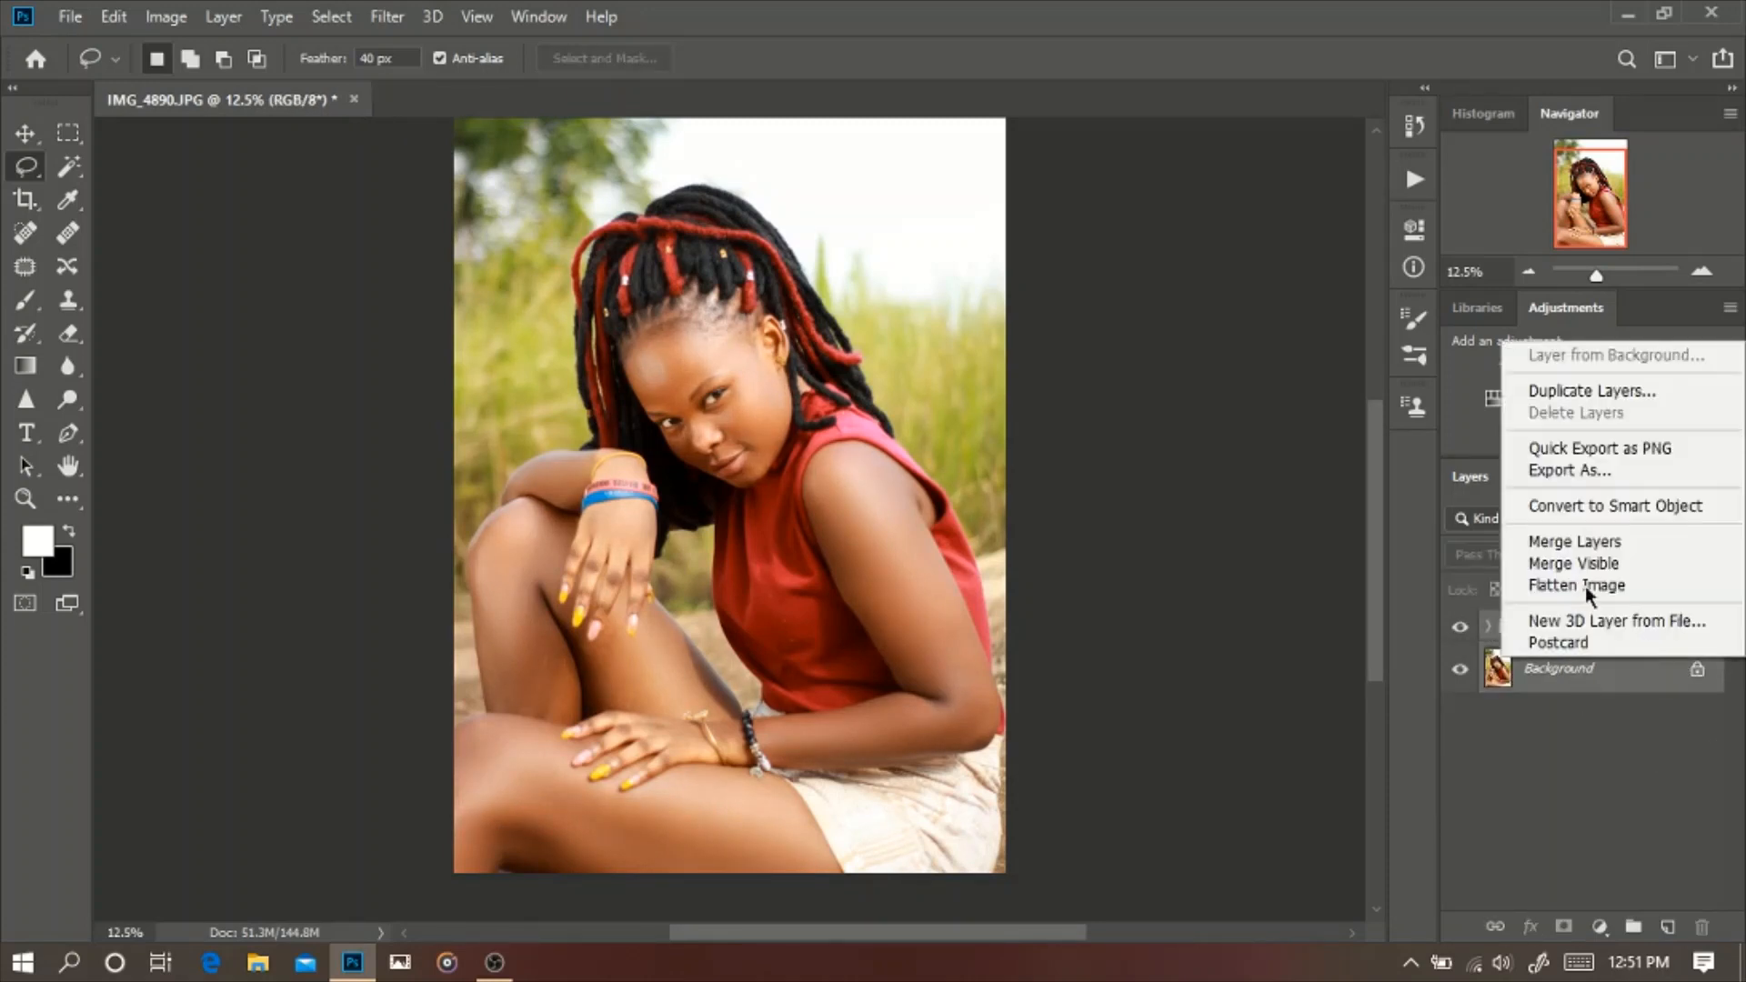
pyautogui.click(1587, 550)
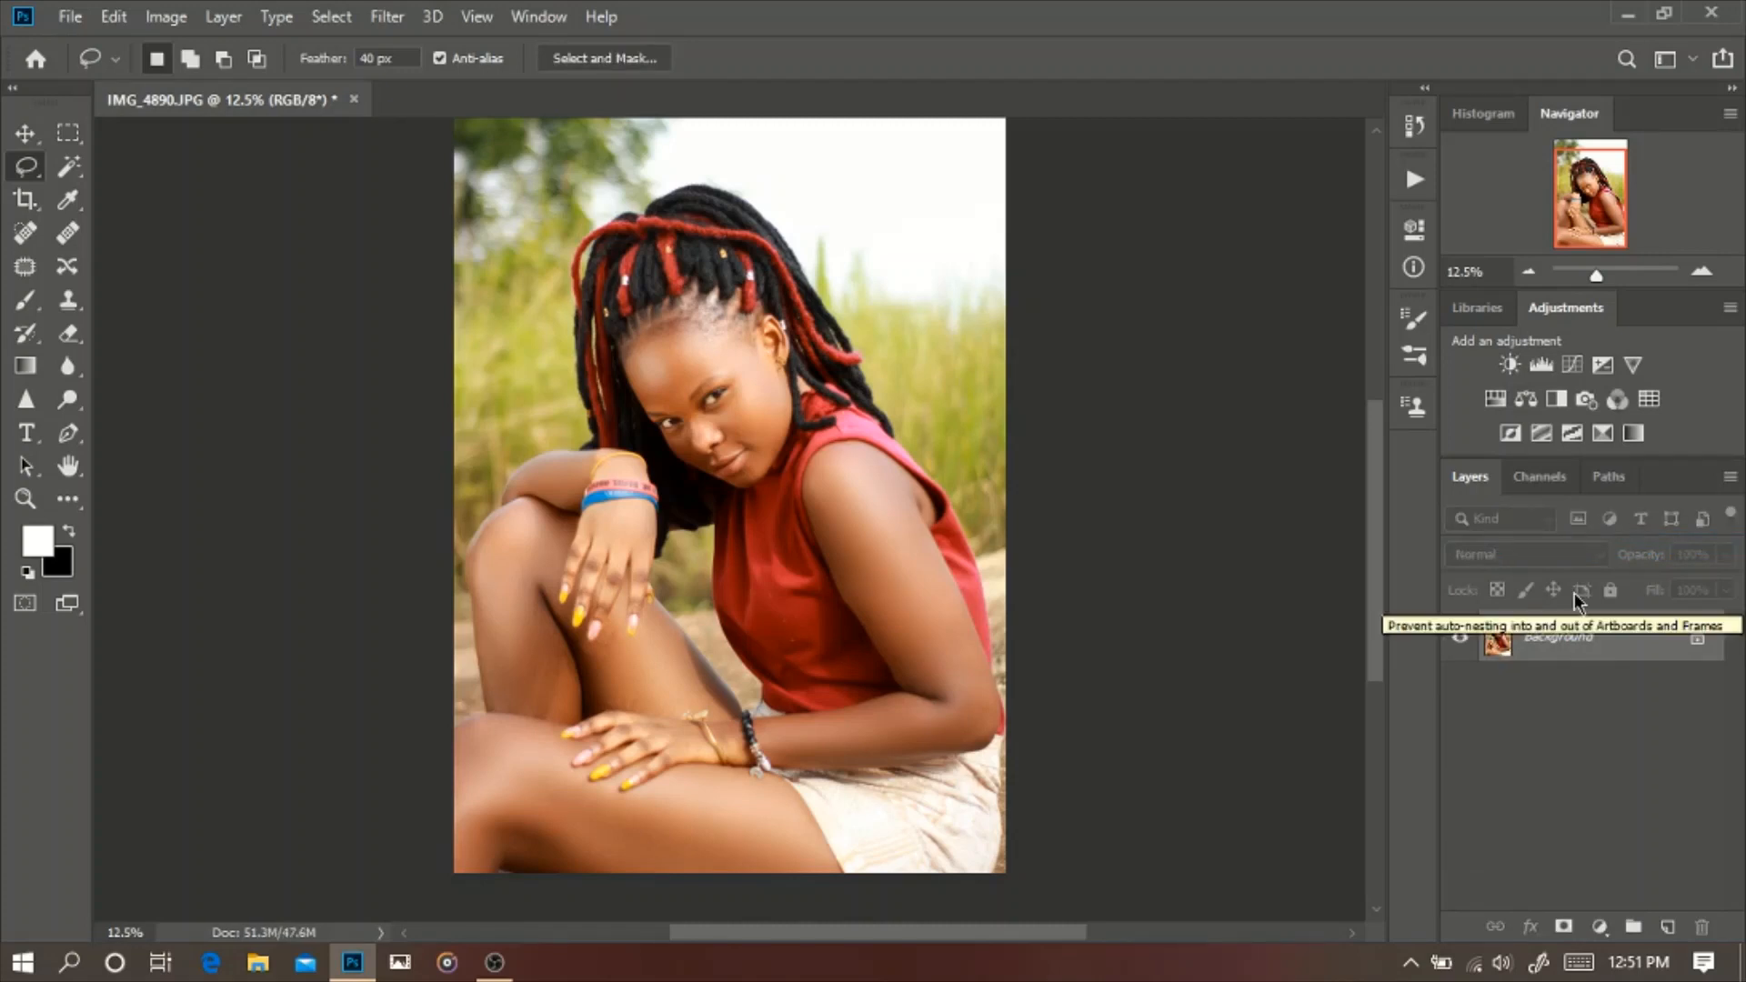
pyautogui.hotkey('ctrl', 'j')
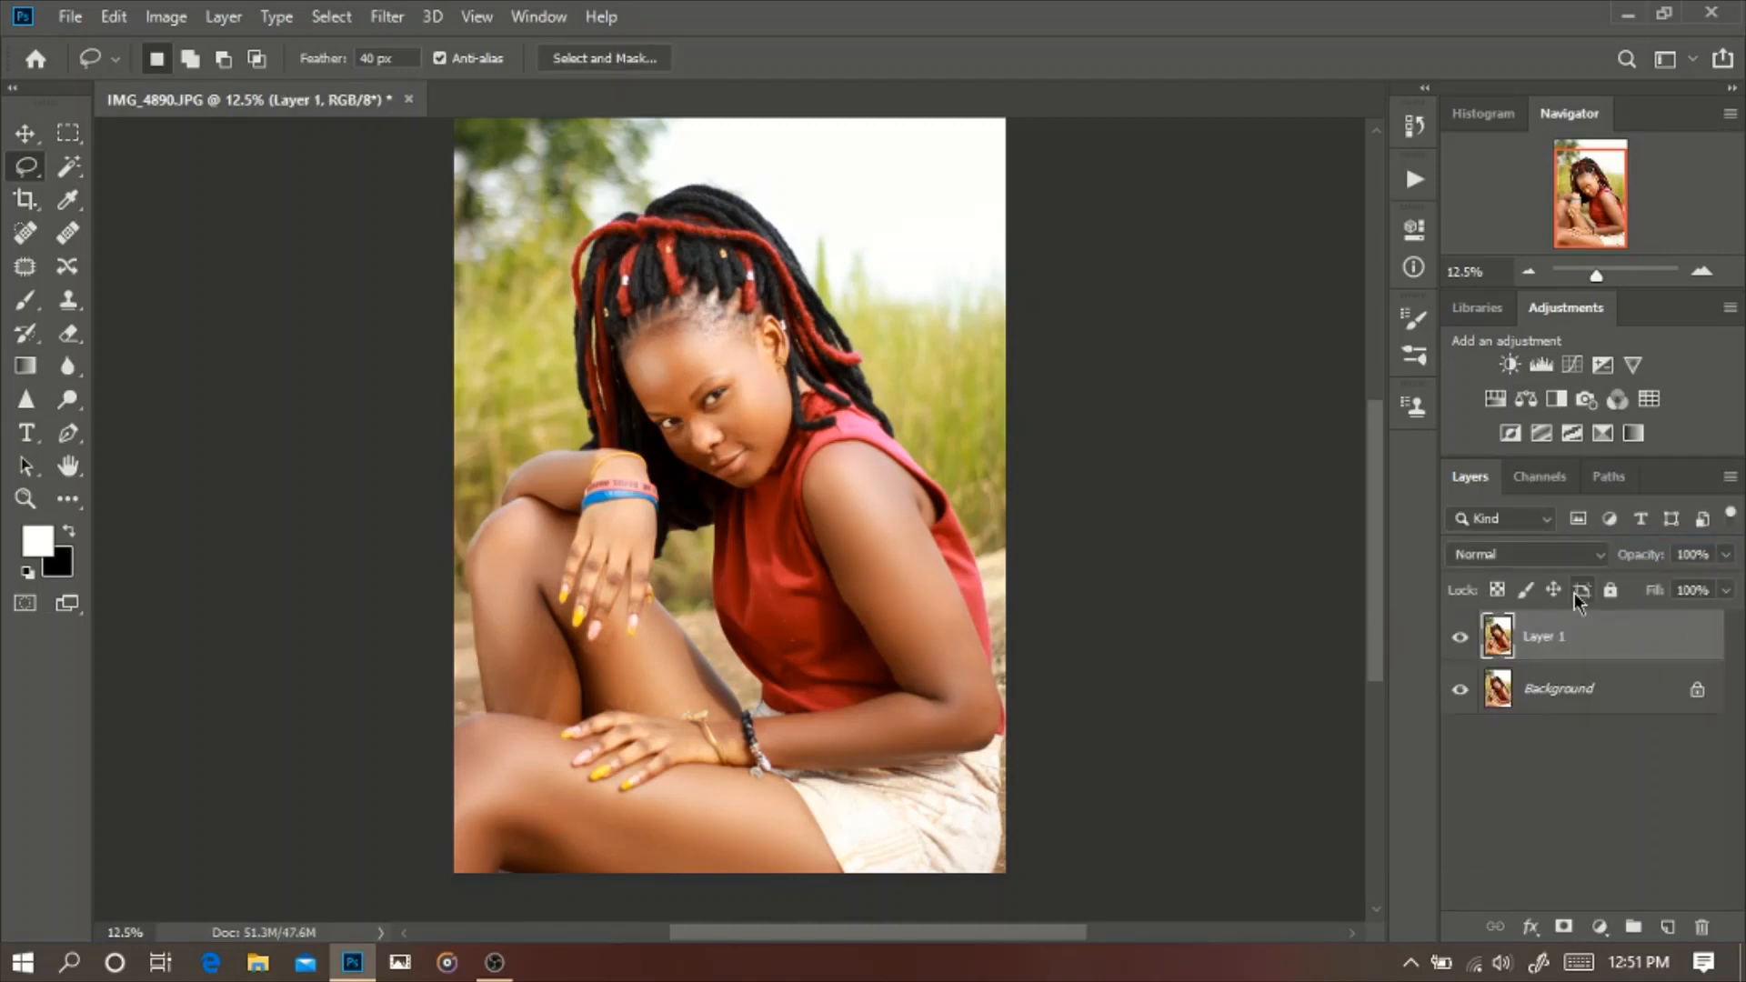
# Step: Remove the white specks below the bright fold on the red blouse's front with the Patch tool
pyautogui.click(25, 265)
pyautogui.scroll(4, 706, 500)
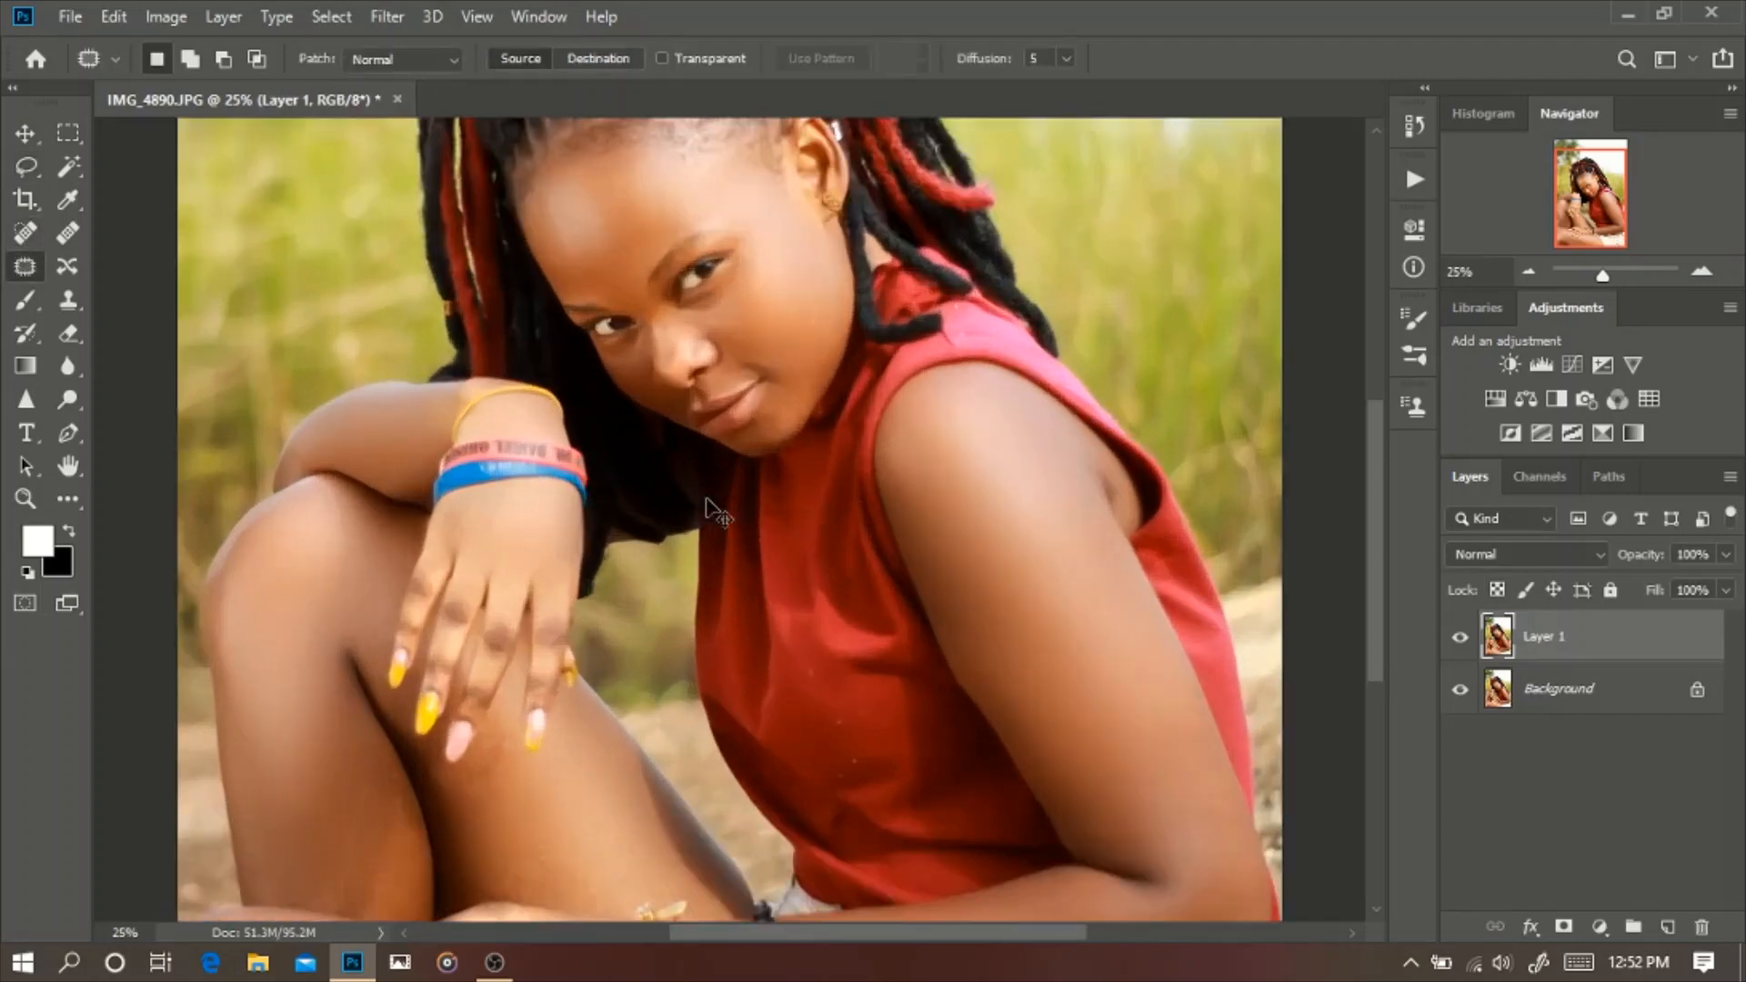
pyautogui.scroll(2, 706, 502)
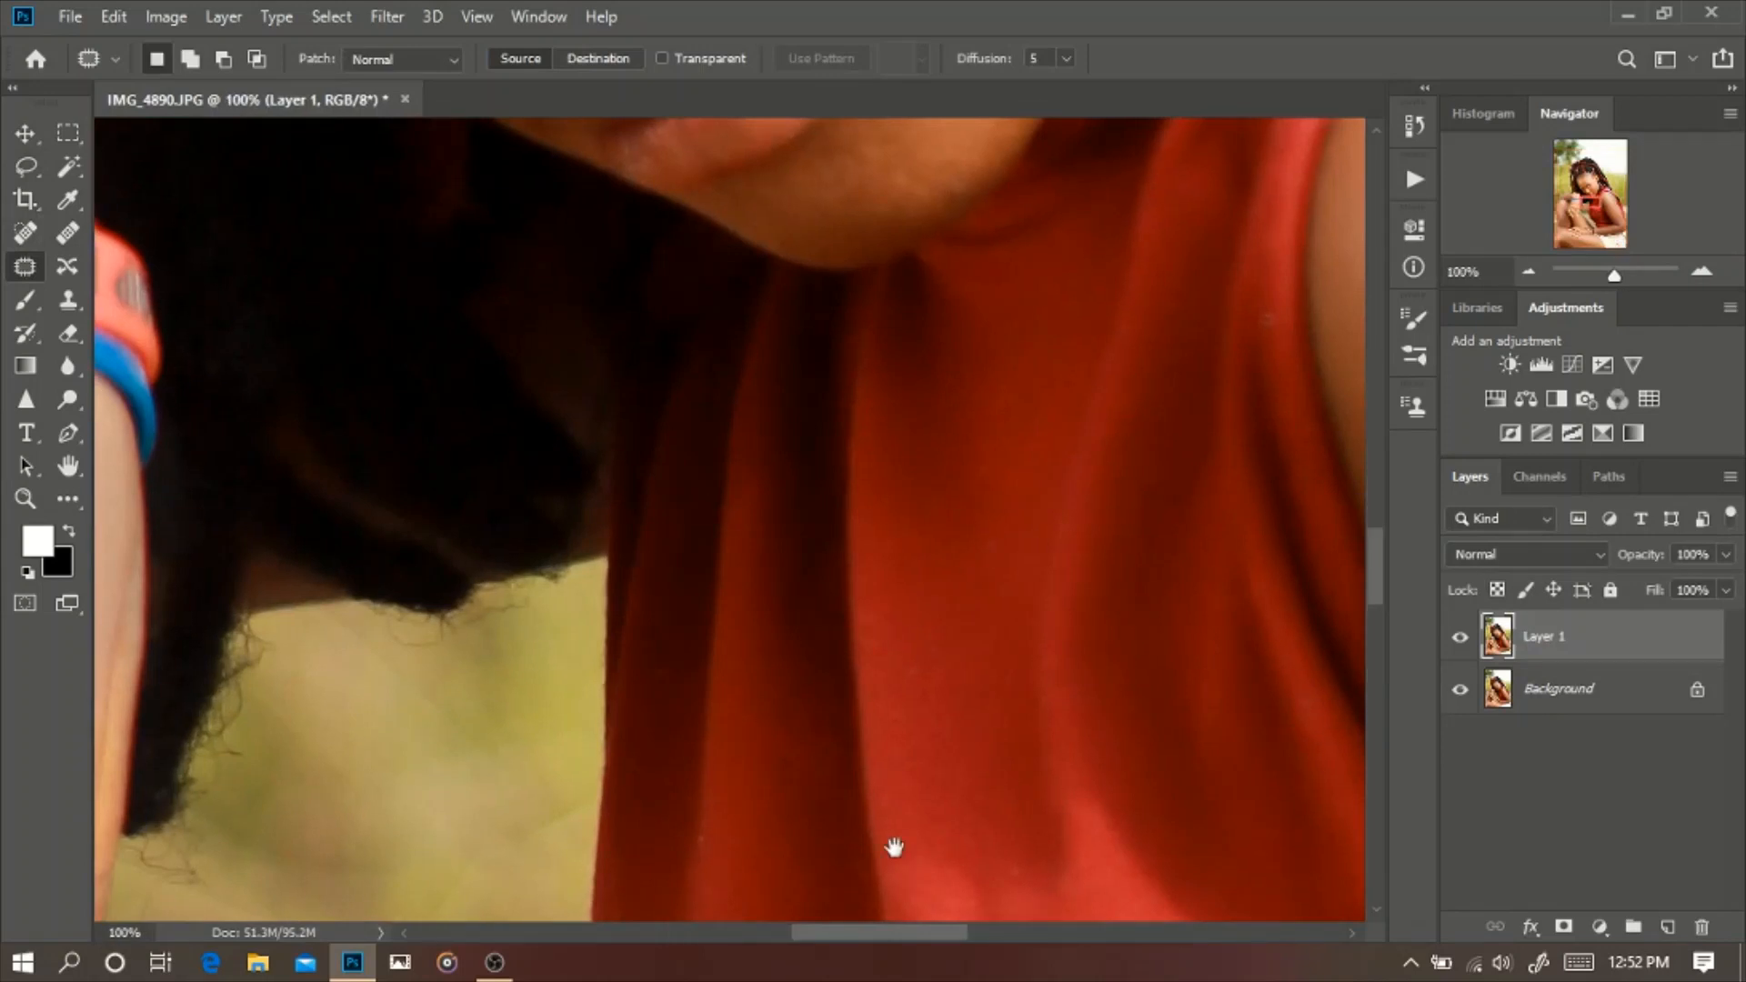
pyautogui.moveTo(893, 847)
pyautogui.mouseDown()
pyautogui.moveTo(713, 507)
pyautogui.moveTo(745, 467)
pyautogui.moveTo(724, 469)
pyautogui.moveTo(738, 385)
pyautogui.mouseUp()
pyautogui.hotkey('ctrl', 'd')
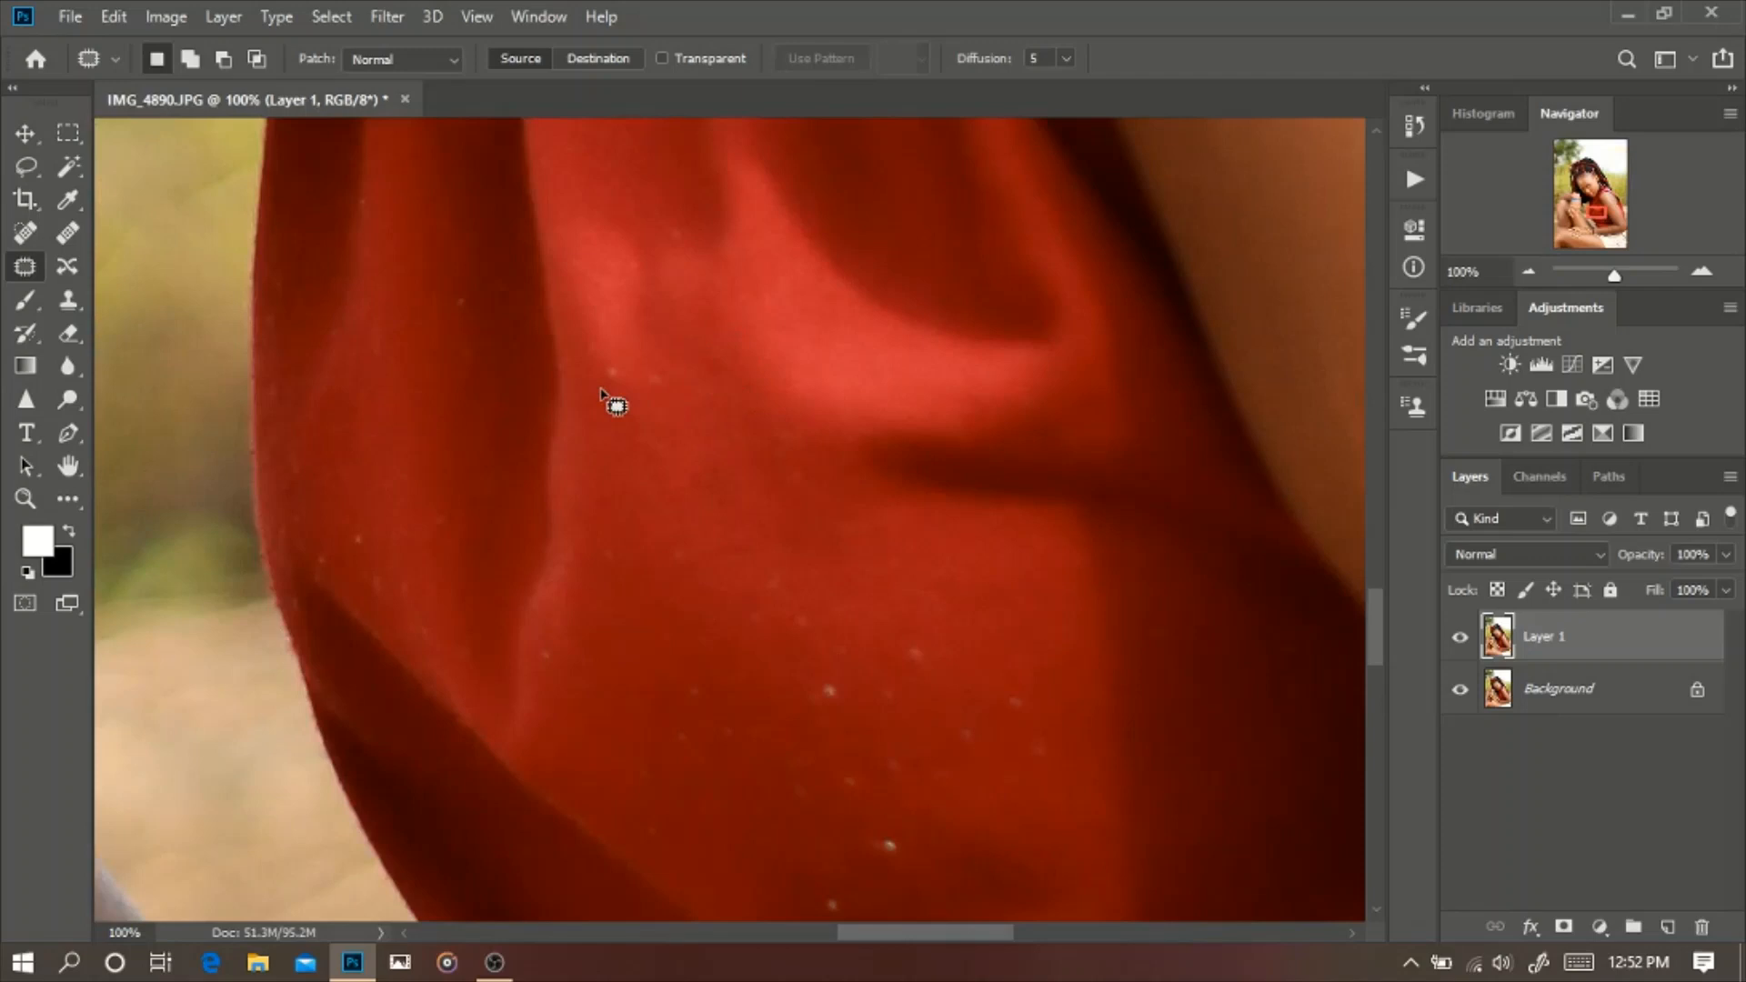
pyautogui.moveTo(601, 391)
pyautogui.mouseDown()
pyautogui.moveTo(677, 369)
pyautogui.moveTo(595, 360)
pyautogui.moveTo(590, 384)
pyautogui.mouseUp()
pyautogui.hotkey('ctrl', 'd')
pyautogui.moveTo(635, 556)
pyautogui.mouseDown()
pyautogui.moveTo(587, 608)
pyautogui.moveTo(593, 530)
pyautogui.moveTo(618, 523)
pyautogui.moveTo(619, 558)
pyautogui.moveTo(666, 460)
pyautogui.mouseUp()
pyautogui.hotkey('ctrl', 'd')
pyautogui.press('space')
pyautogui.moveTo(702, 624)
pyautogui.mouseDown()
pyautogui.moveTo(637, 468)
pyautogui.moveTo(635, 379)
pyautogui.moveTo(589, 393)
pyautogui.moveTo(595, 433)
pyautogui.moveTo(620, 331)
pyautogui.mouseUp()
pyautogui.hotkey('ctrl', 'd')
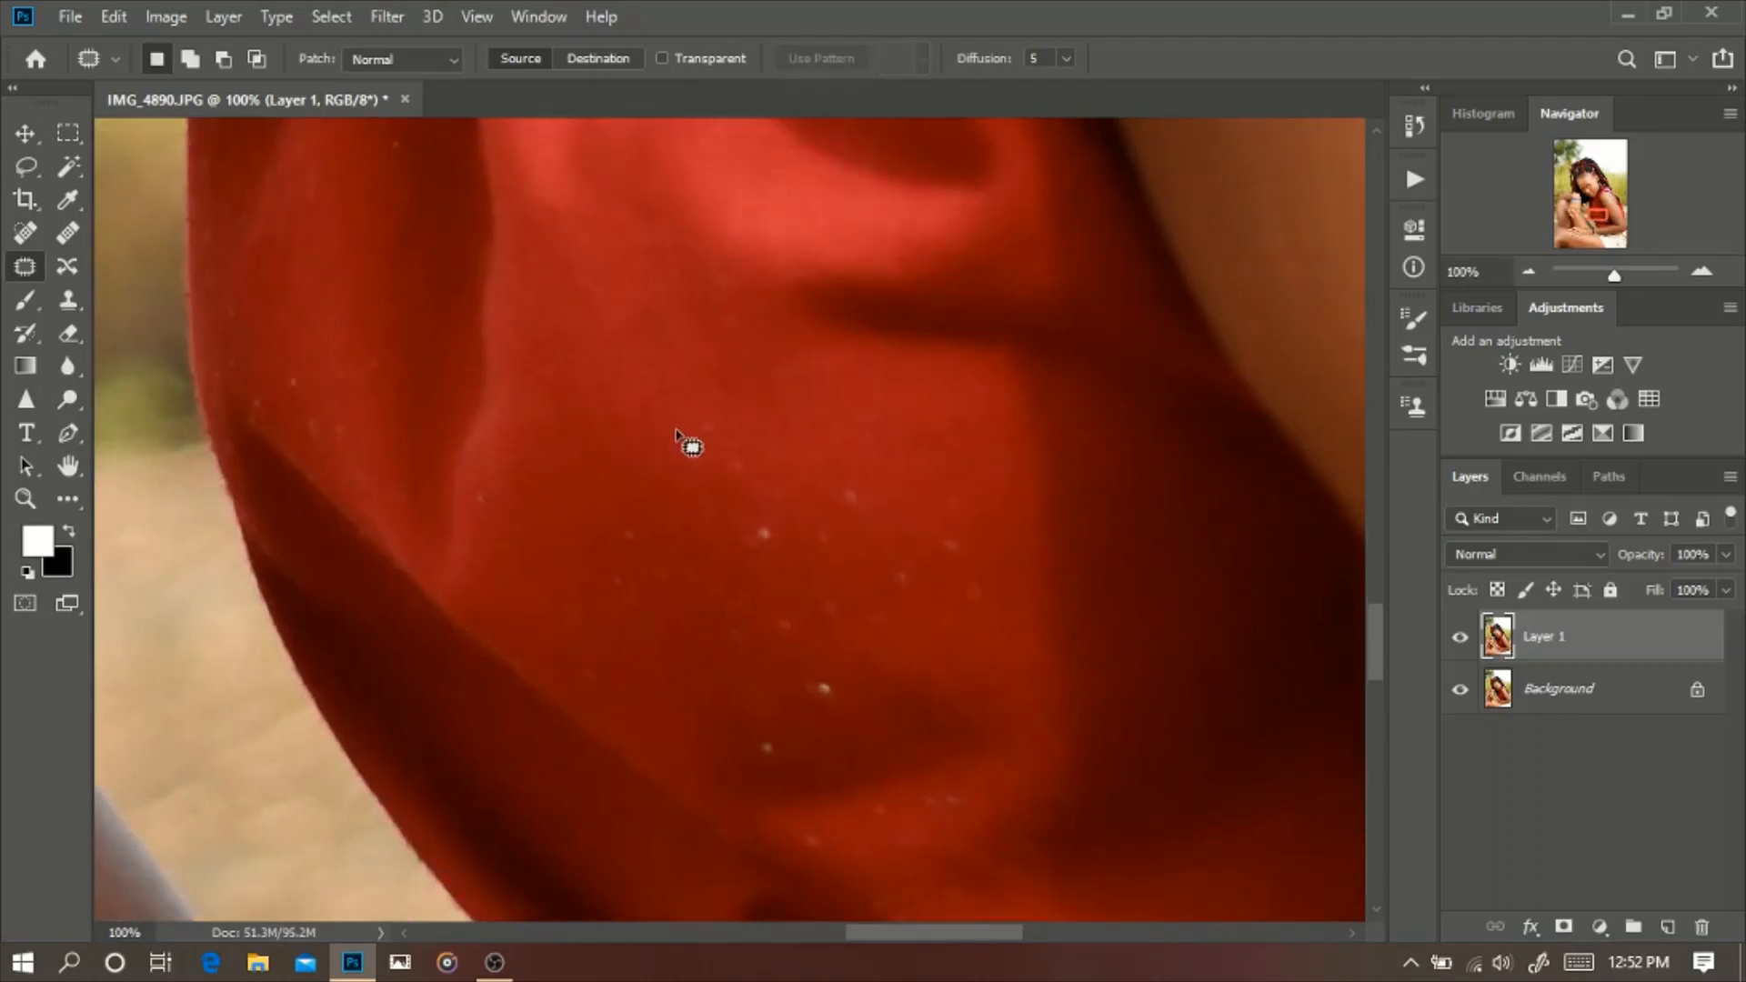
# Step: Patch the cluster of white specks in the middle of the blouse's front with clean nearby fabric
pyautogui.moveTo(674, 430)
pyautogui.mouseDown()
pyautogui.moveTo(673, 469)
pyautogui.moveTo(704, 491)
pyautogui.moveTo(680, 425)
pyautogui.mouseUp()
pyautogui.moveTo(714, 450); pyautogui.dragTo(714, 386)
pyautogui.hotkey('ctrl', 'd')
pyautogui.press('space')
pyautogui.moveTo(788, 564); pyautogui.dragTo(744, 444)
pyautogui.moveTo(827, 367)
pyautogui.mouseDown()
pyautogui.moveTo(768, 357)
pyautogui.moveTo(818, 364)
pyautogui.mouseUp()
pyautogui.moveTo(769, 400); pyautogui.dragTo(778, 341)
pyautogui.hotkey('ctrl', 'd')
pyautogui.moveTo(859, 415); pyautogui.dragTo(909, 420)
pyautogui.moveTo(896, 459)
pyautogui.mouseDown()
pyautogui.moveTo(766, 296)
pyautogui.moveTo(687, 290)
pyautogui.moveTo(696, 264)
pyautogui.mouseUp()
pyautogui.hotkey('ctrl', 'd')
pyautogui.hotkey('ctrl', 'd')
pyautogui.moveTo(608, 254)
pyautogui.mouseDown()
pyautogui.moveTo(498, 265)
pyautogui.moveTo(600, 253)
pyautogui.mouseUp()
pyautogui.moveTo(564, 282); pyautogui.dragTo(582, 223)
pyautogui.hotkey('ctrl', 'd')
# Step: Patch the remaining specks on the lower front of the blouse, just above the waist fold
pyautogui.moveTo(617, 186); pyautogui.dragTo(623, 190)
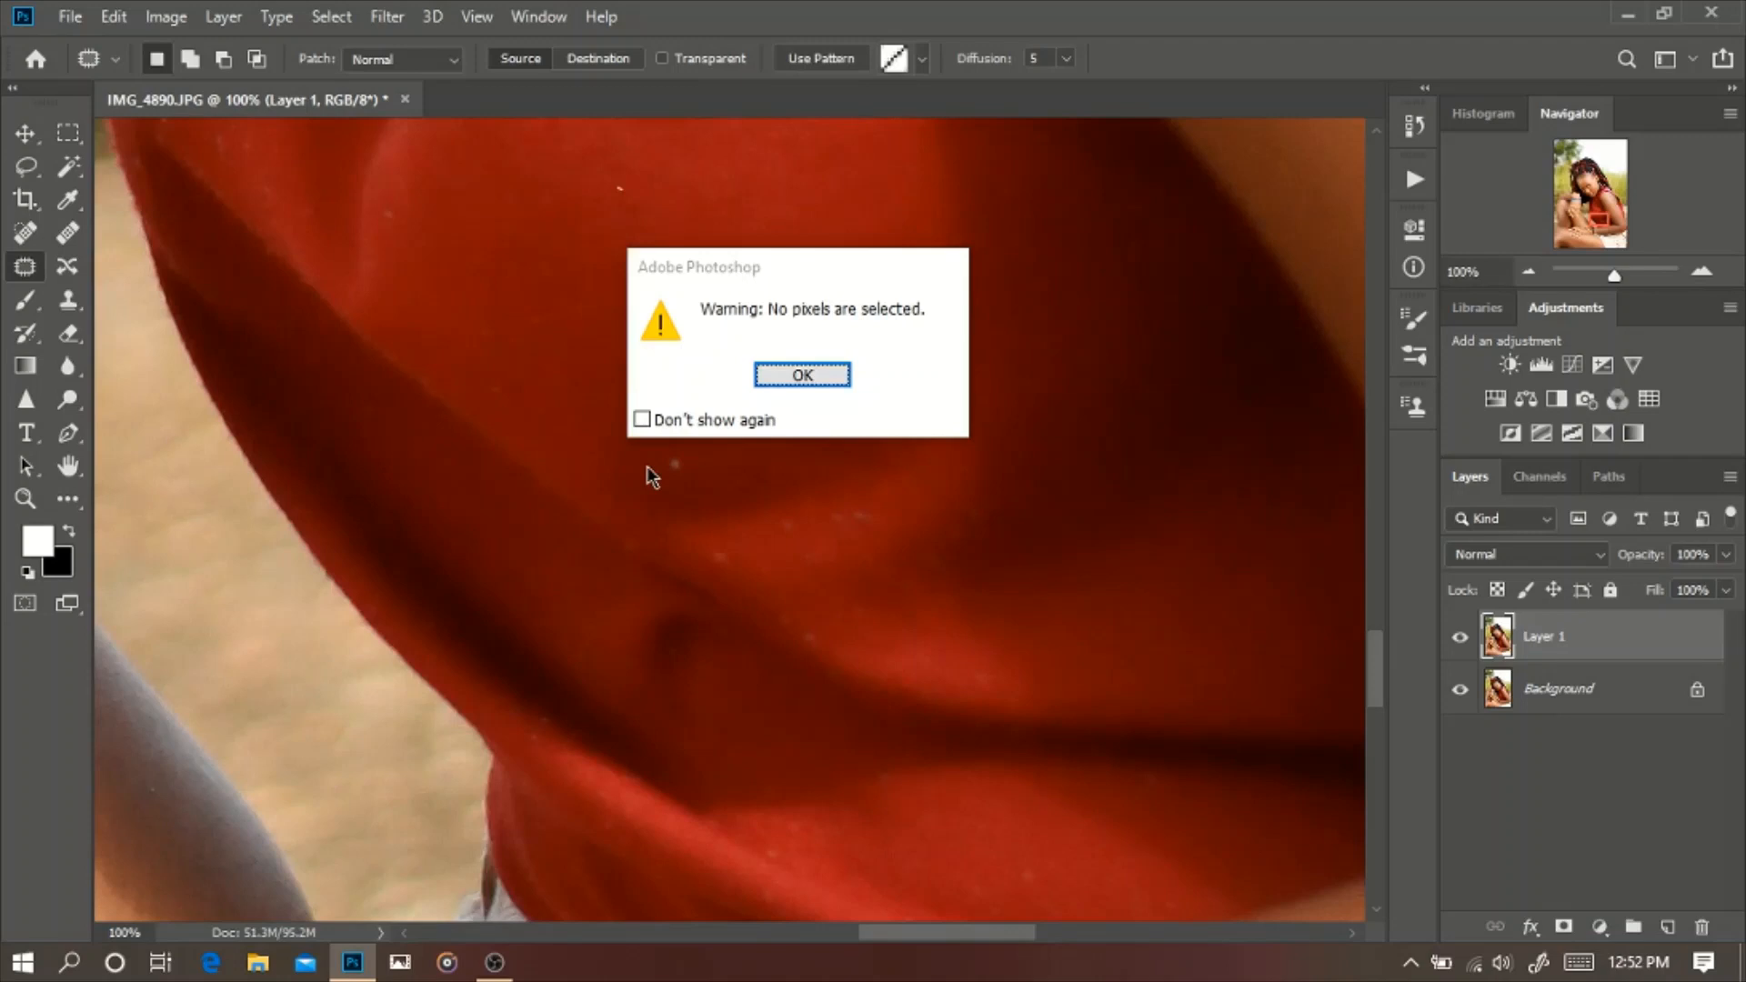
pyautogui.press('Return')
pyautogui.moveTo(659, 453); pyautogui.dragTo(662, 474)
pyautogui.moveTo(674, 464); pyautogui.dragTo(677, 423)
pyautogui.hotkey('ctrl', 'd')
pyautogui.moveTo(828, 509); pyautogui.dragTo(676, 329)
pyautogui.moveTo(616, 333); pyautogui.dragTo(722, 301)
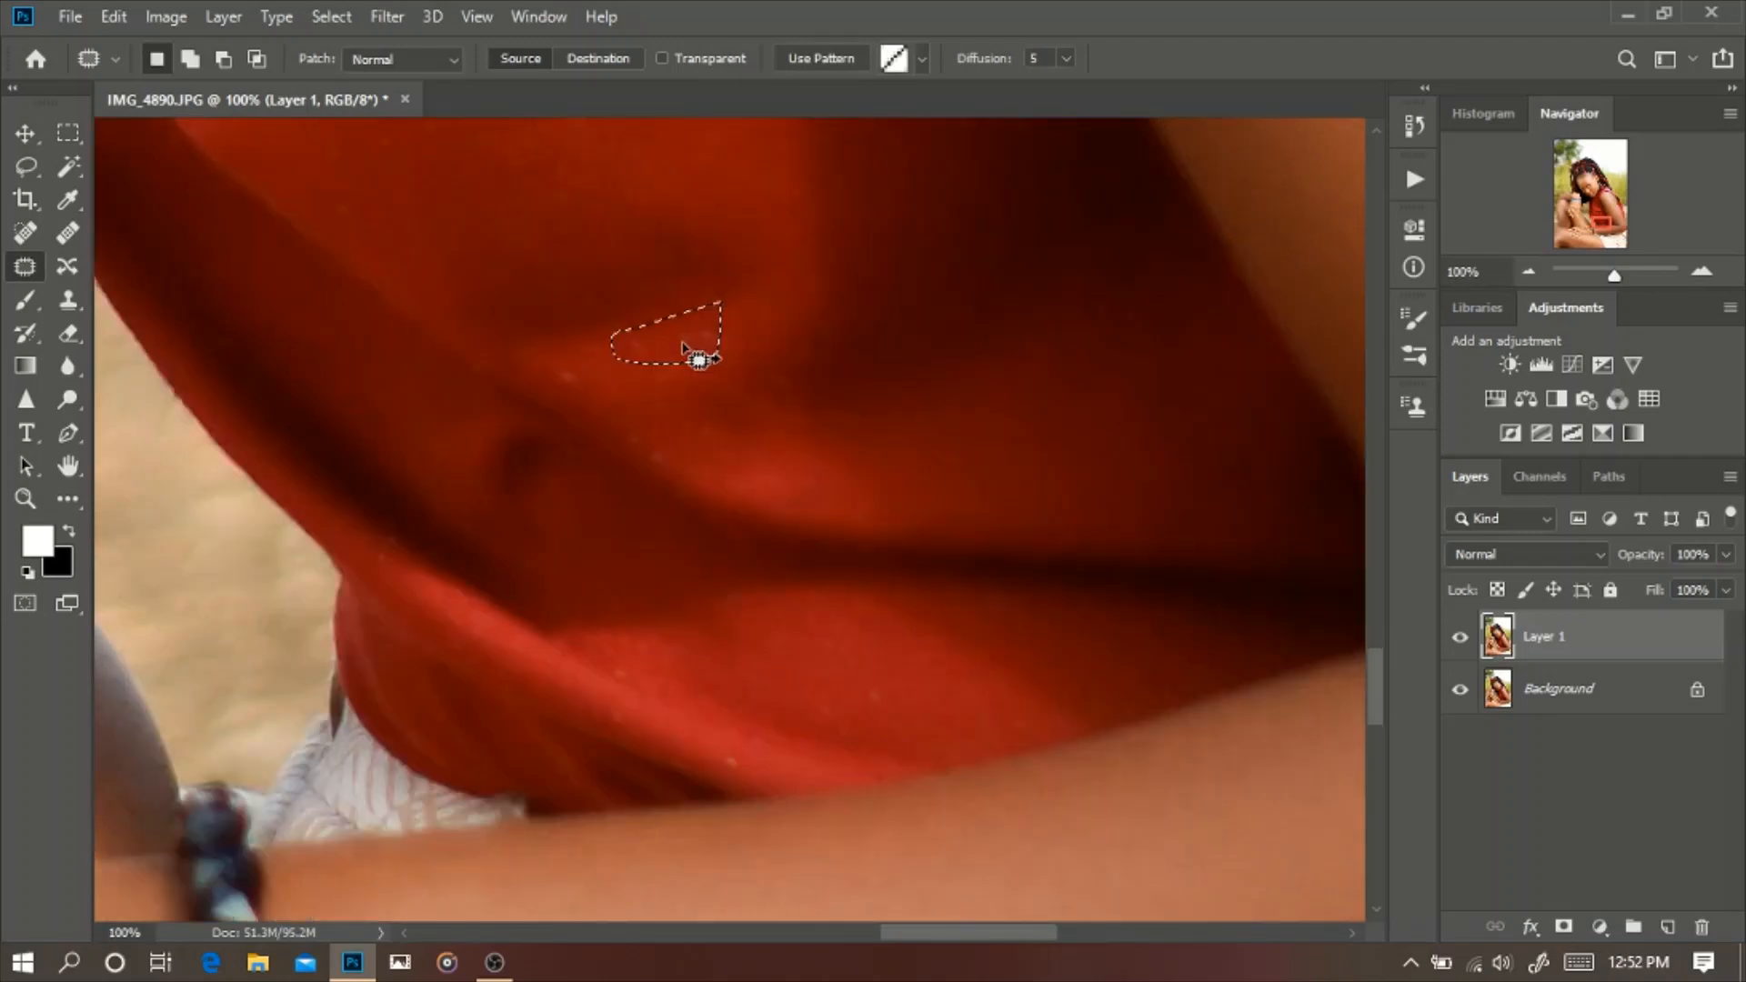
pyautogui.moveTo(684, 348); pyautogui.dragTo(691, 314)
pyautogui.hotkey('ctrl', 'd')
# Step: Patch the small specks around the blouse's side fold and lower front edge, and clear the selection
pyautogui.moveTo(454, 227); pyautogui.dragTo(944, 837)
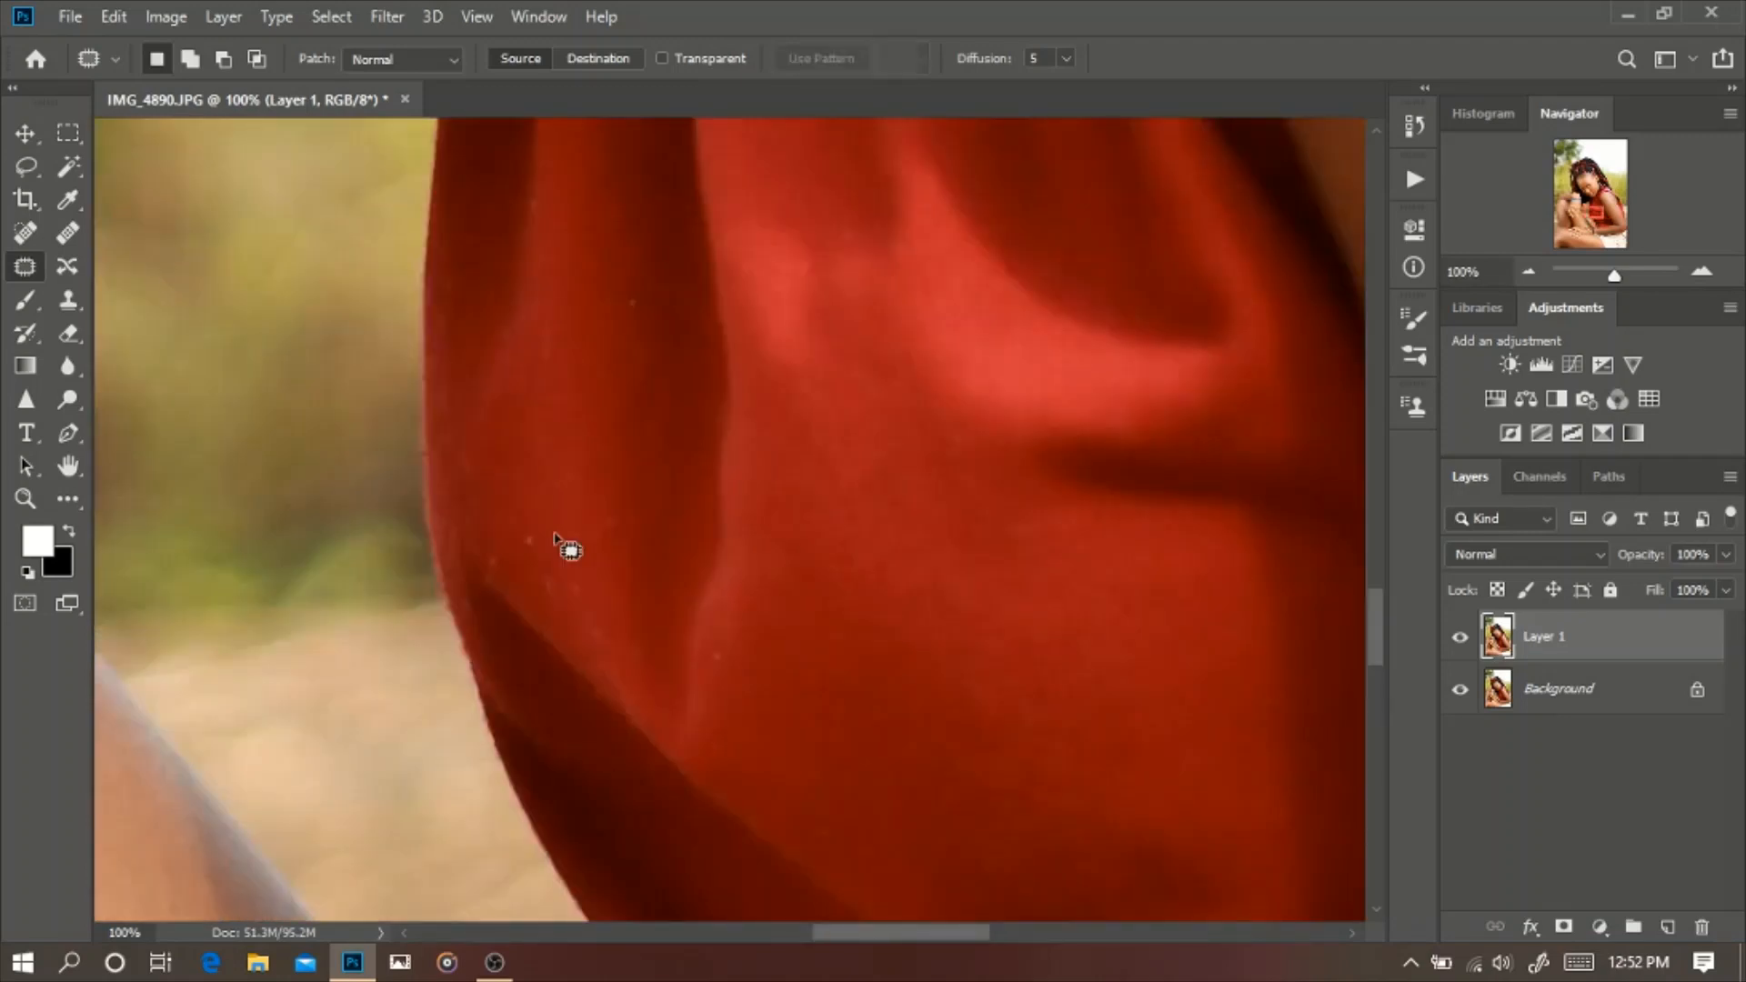
pyautogui.moveTo(853, 799); pyautogui.dragTo(821, 805)
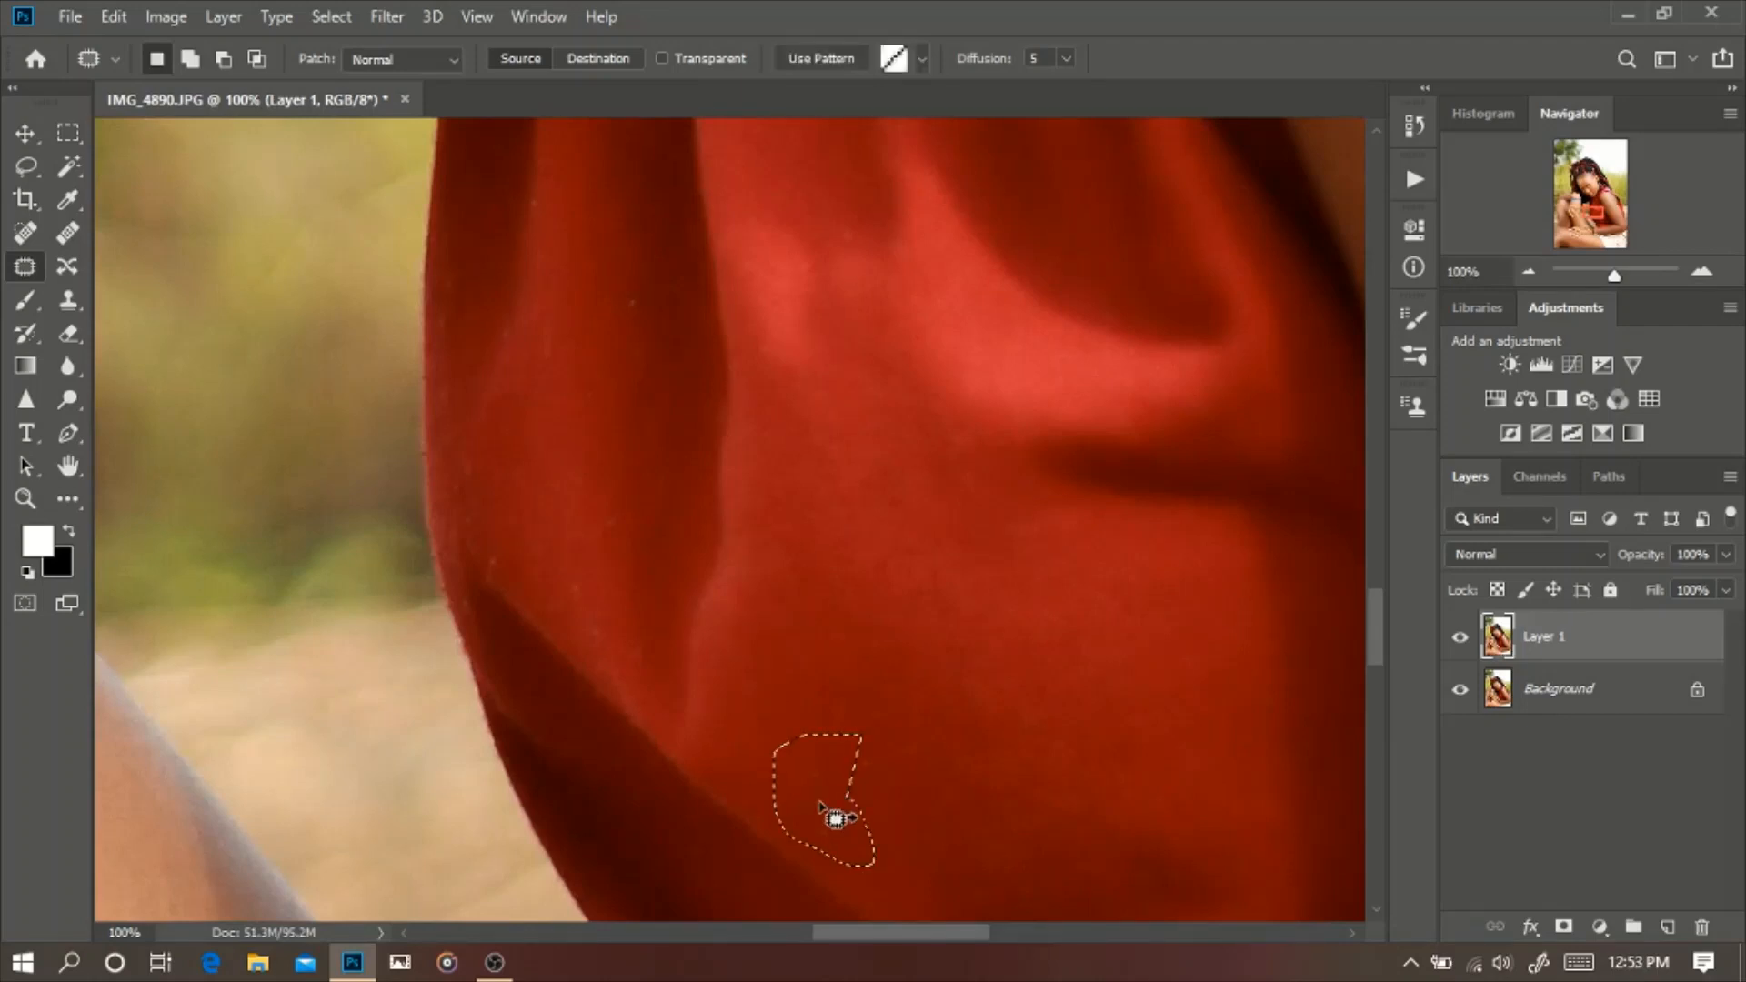
pyautogui.hotkey('ctrl', 'd')
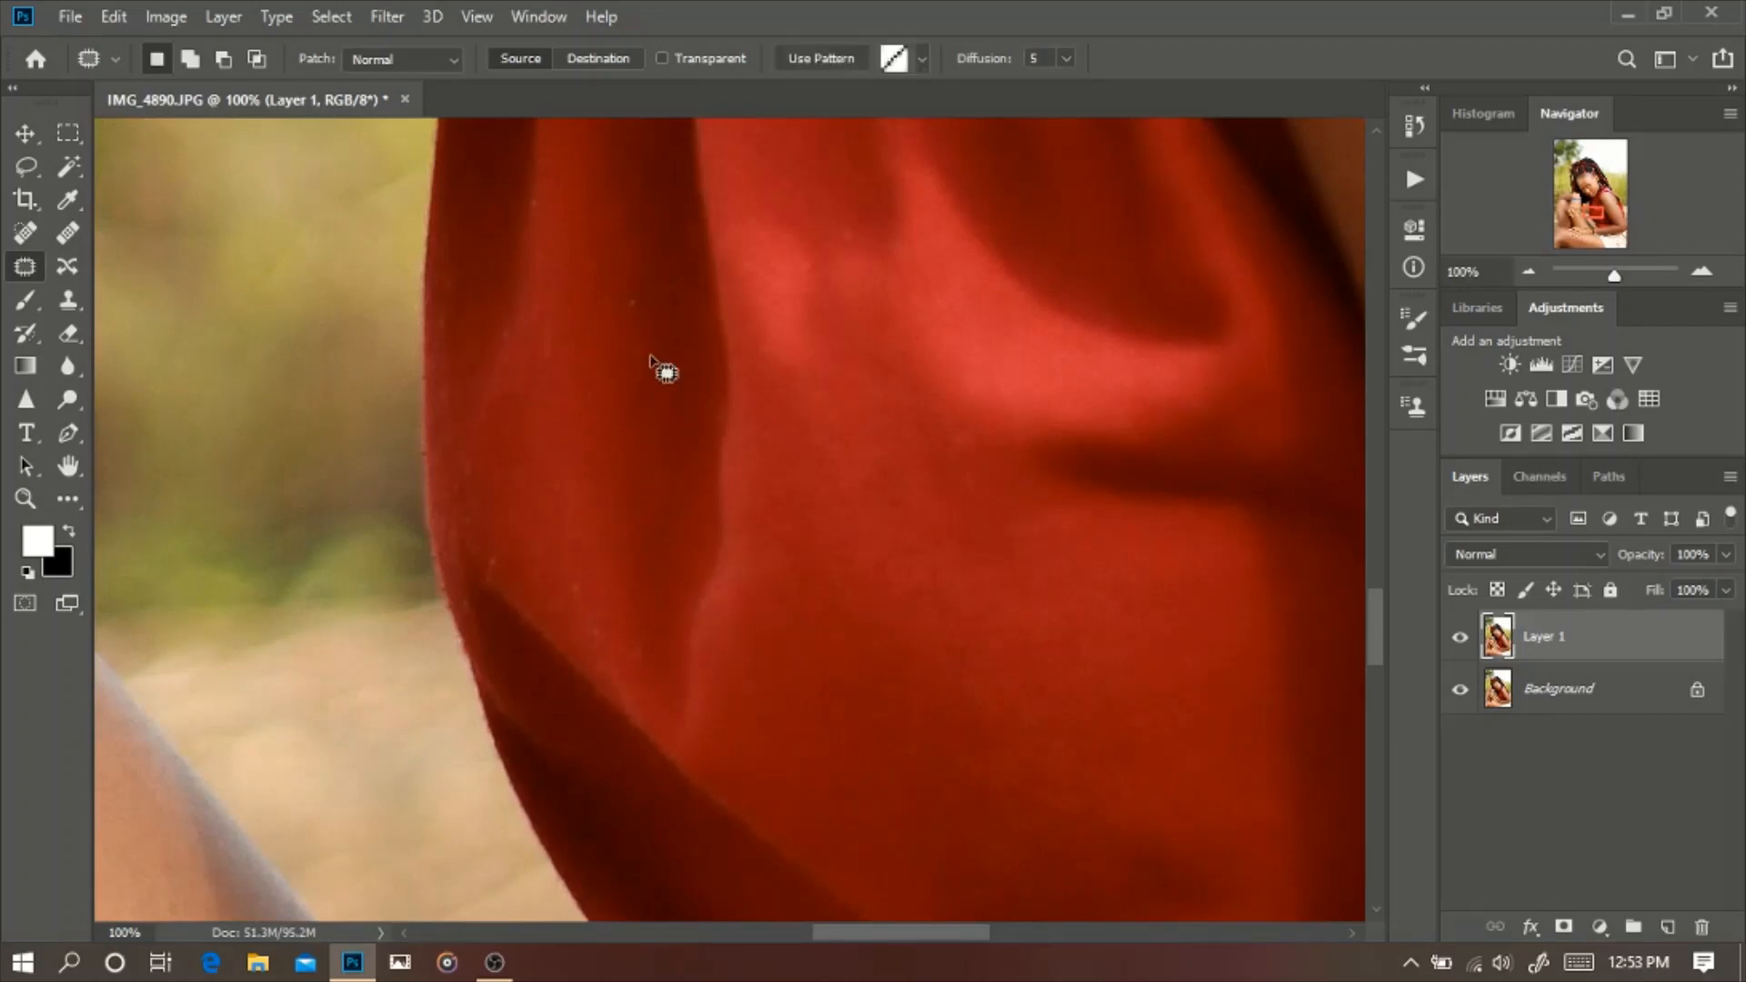
# Step: Patch the blemish on the upper arm beside the armhole with clean nearby skin
pyautogui.moveTo(910, 782); pyautogui.dragTo(614, 359)
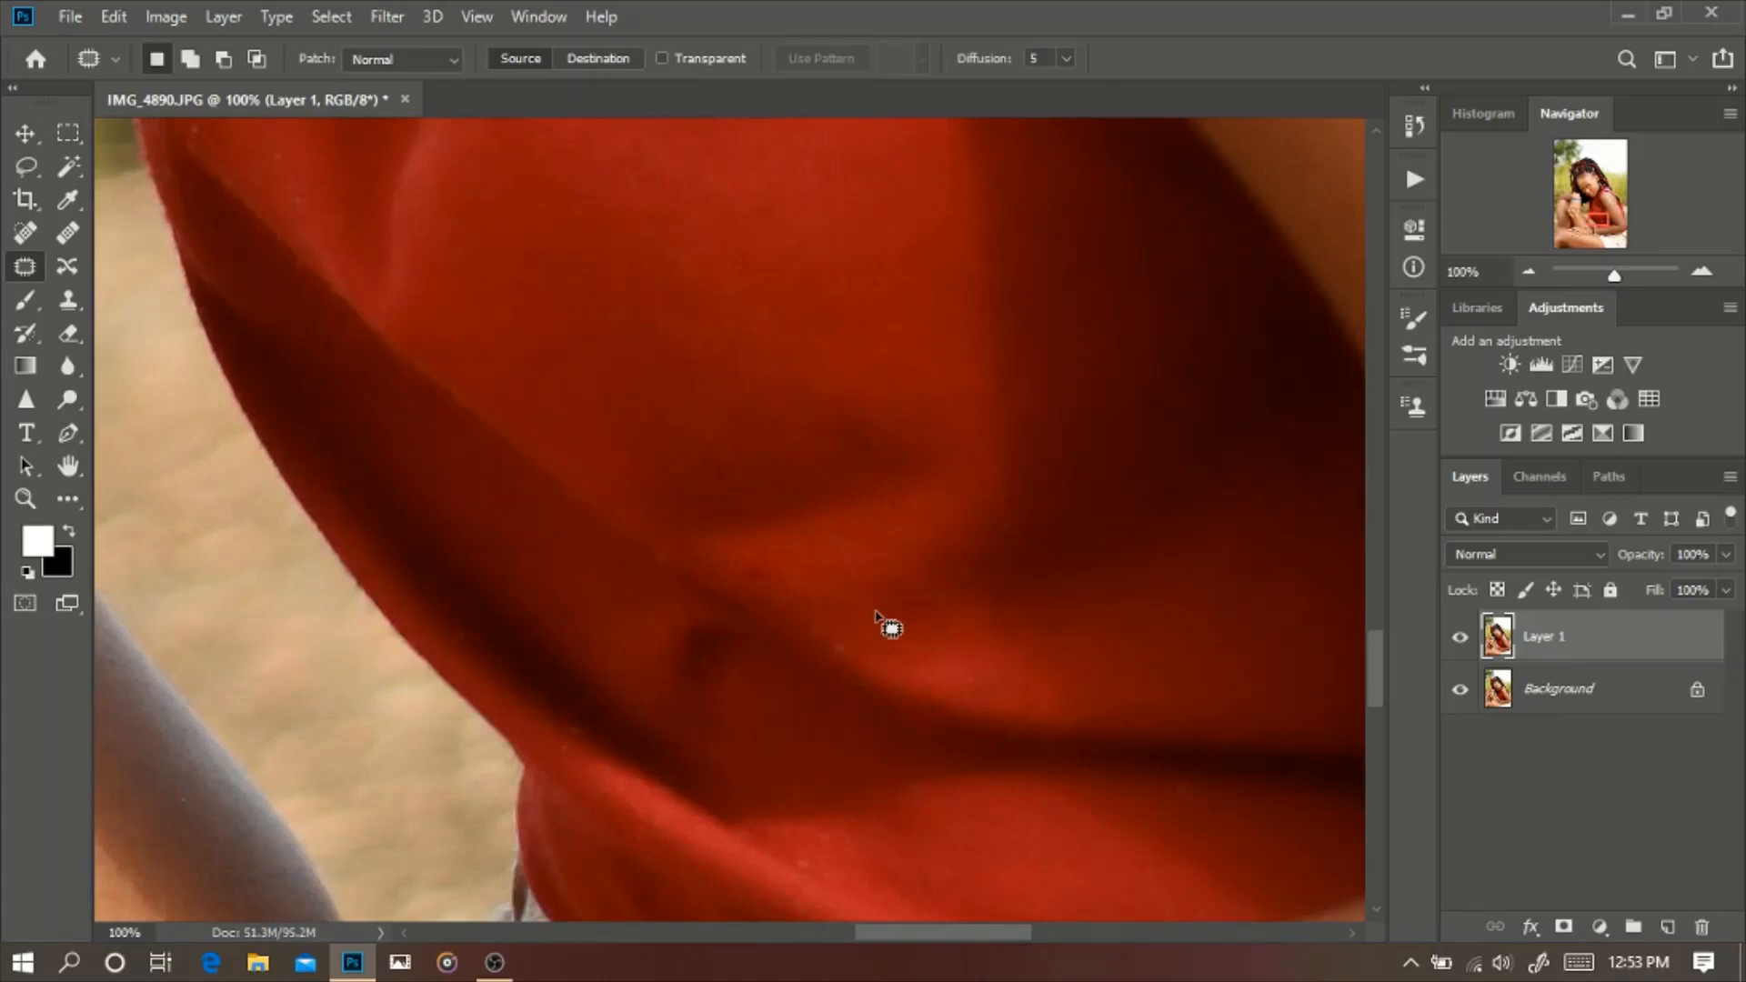
pyautogui.moveTo(656, 209); pyautogui.dragTo(696, 484)
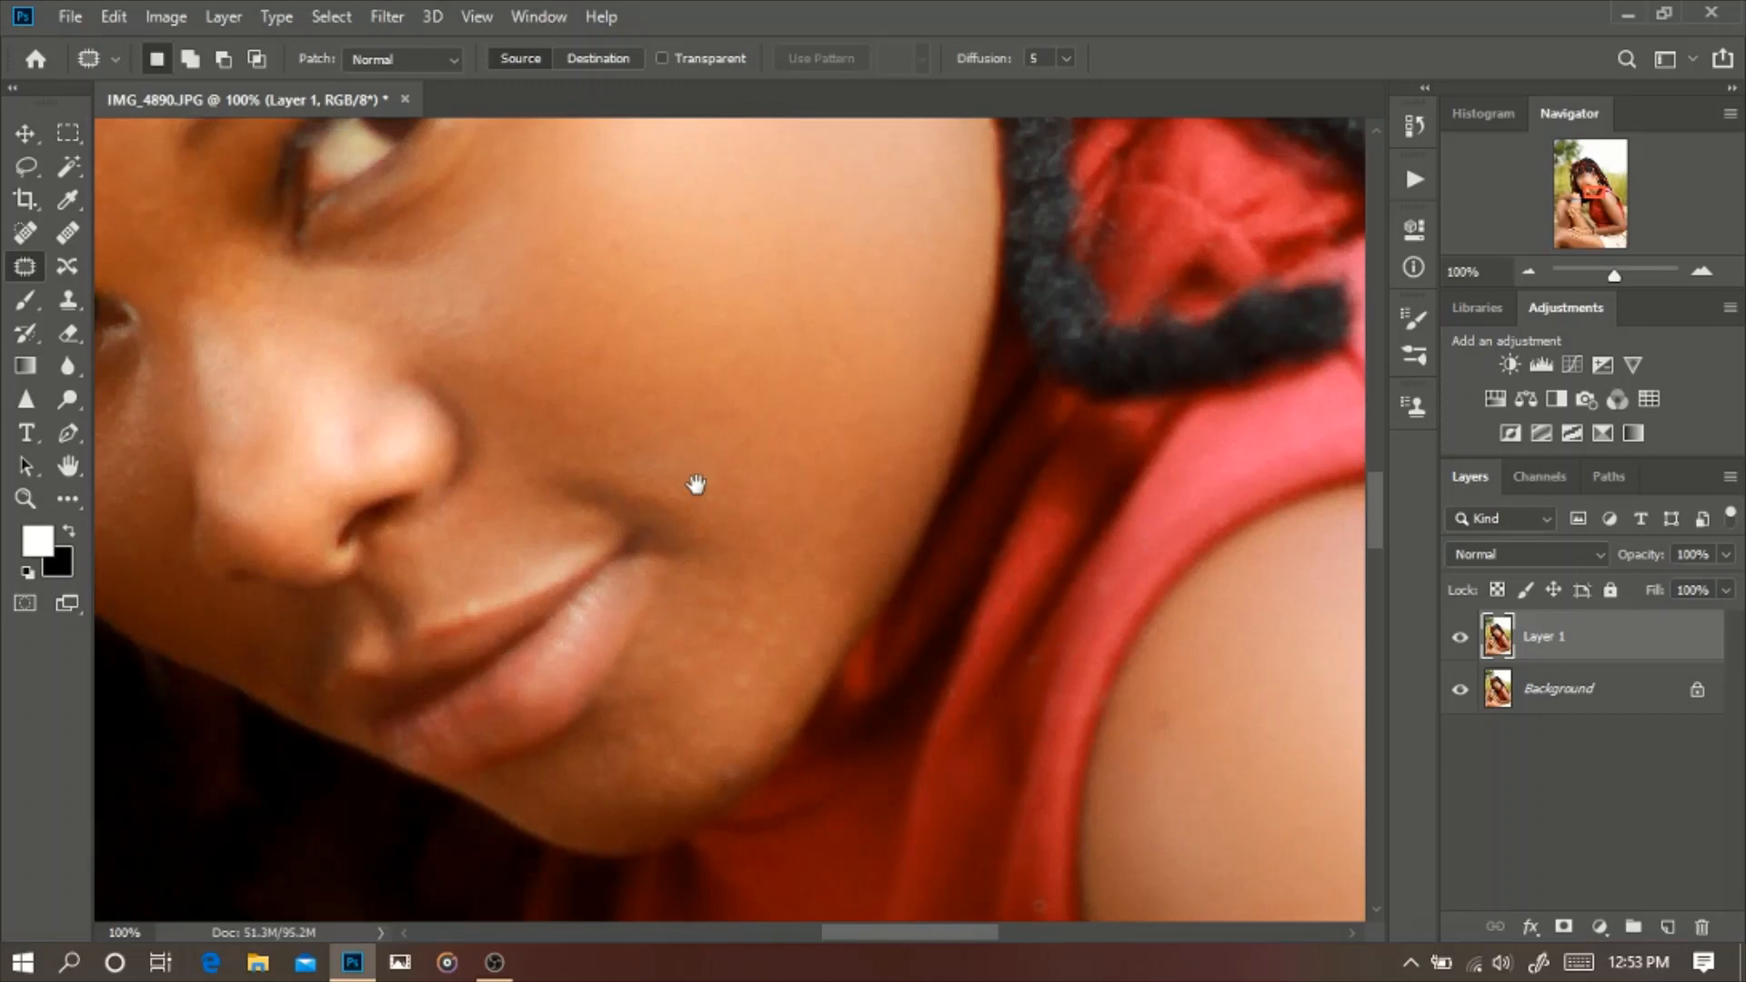
pyautogui.moveTo(696, 483); pyautogui.dragTo(1196, 838)
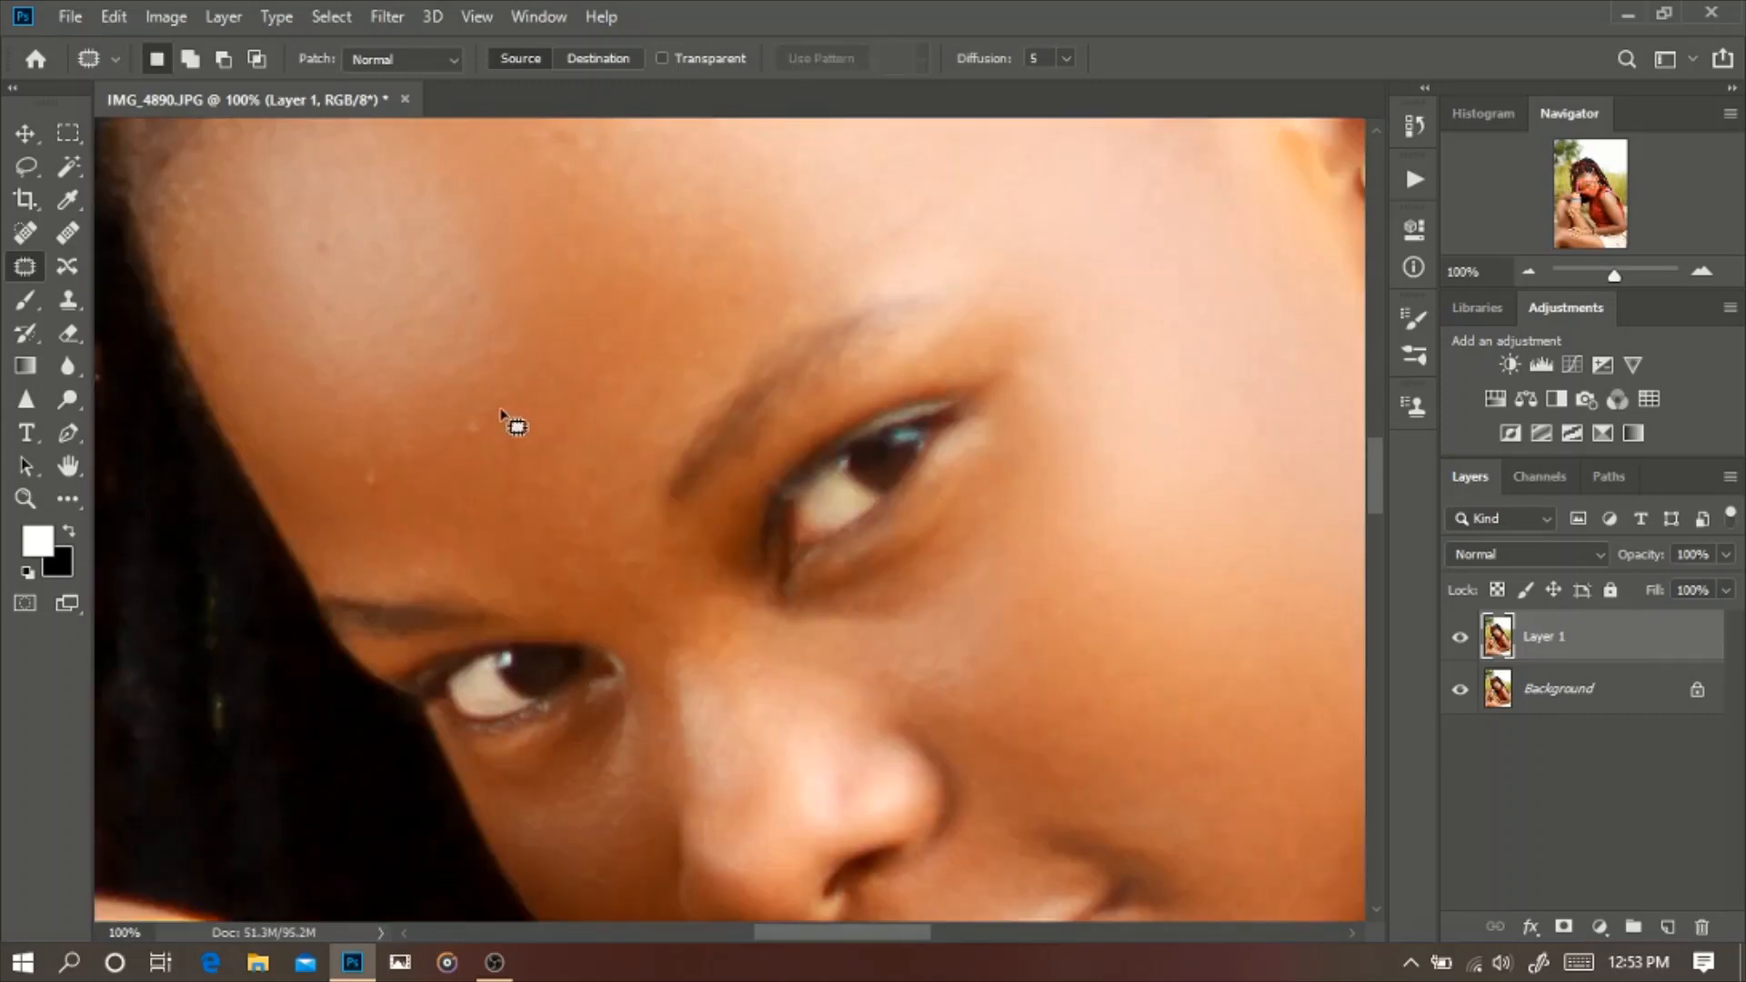
pyautogui.scroll(3, 684, 415)
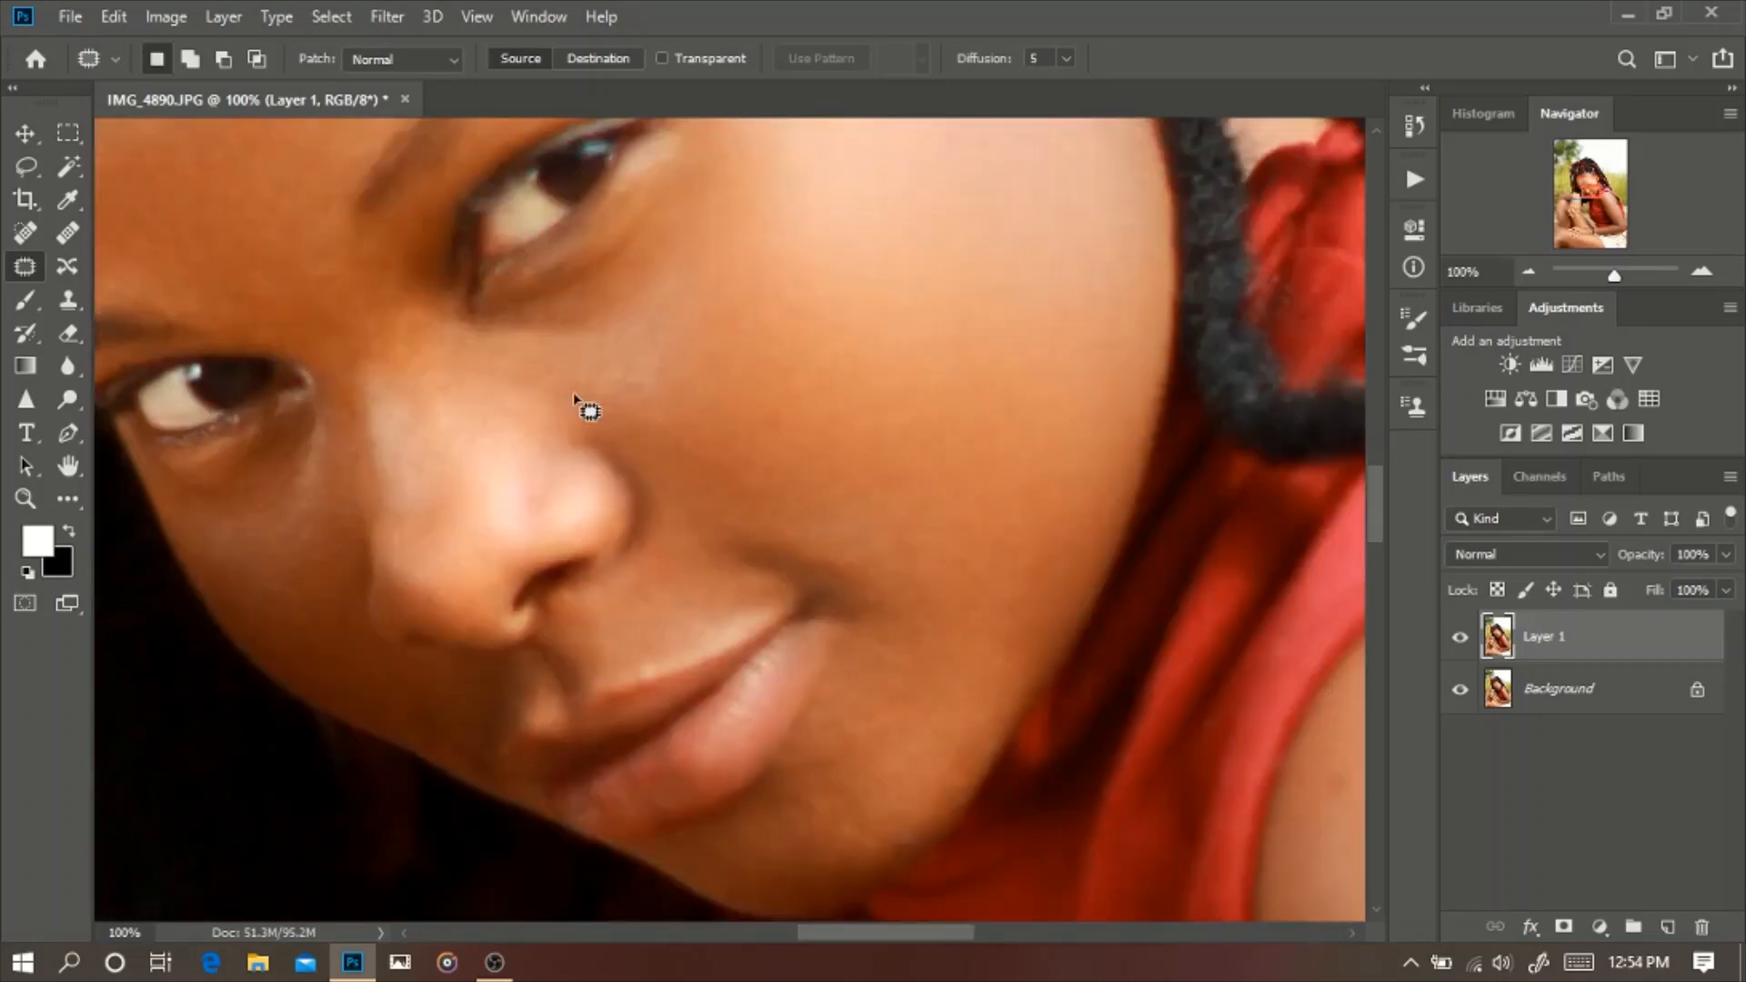
pyautogui.moveTo(937, 812); pyautogui.dragTo(789, 594)
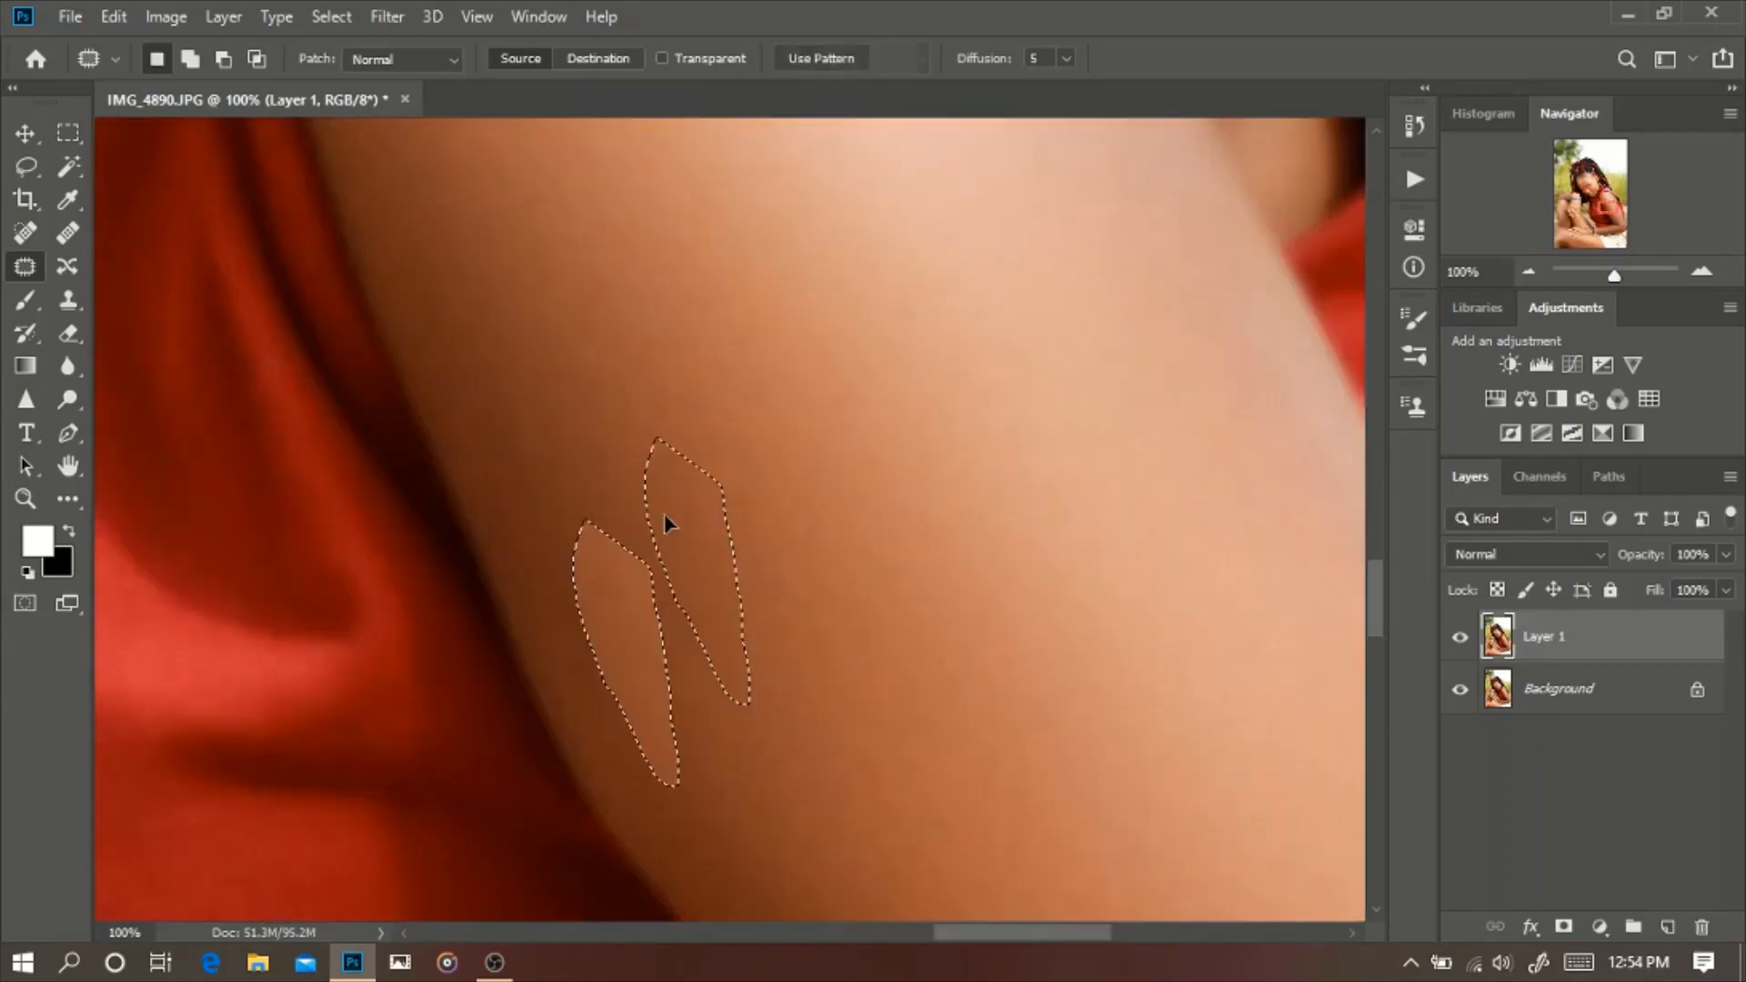
# Step: Remove the white and yellow specks from the blouse's shoulder with the Patch tool, and clear the selection
pyautogui.moveTo(671, 519); pyautogui.dragTo(563, 323)
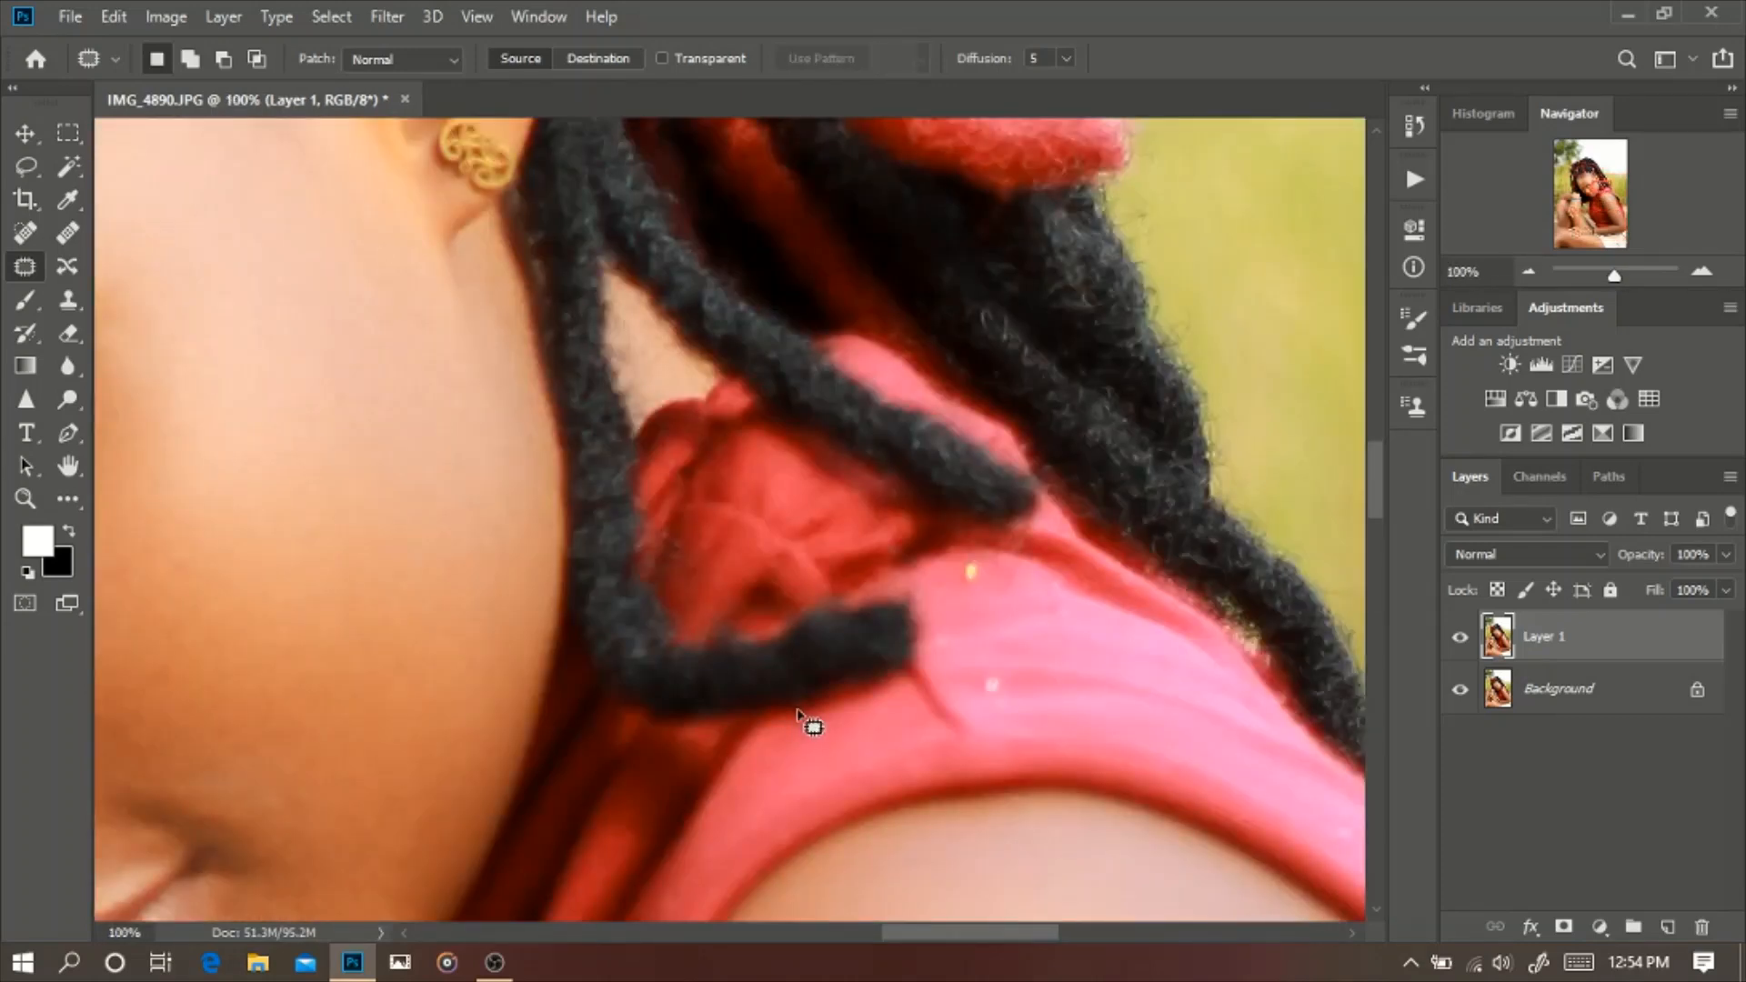
pyautogui.moveTo(969, 666); pyautogui.dragTo(969, 698)
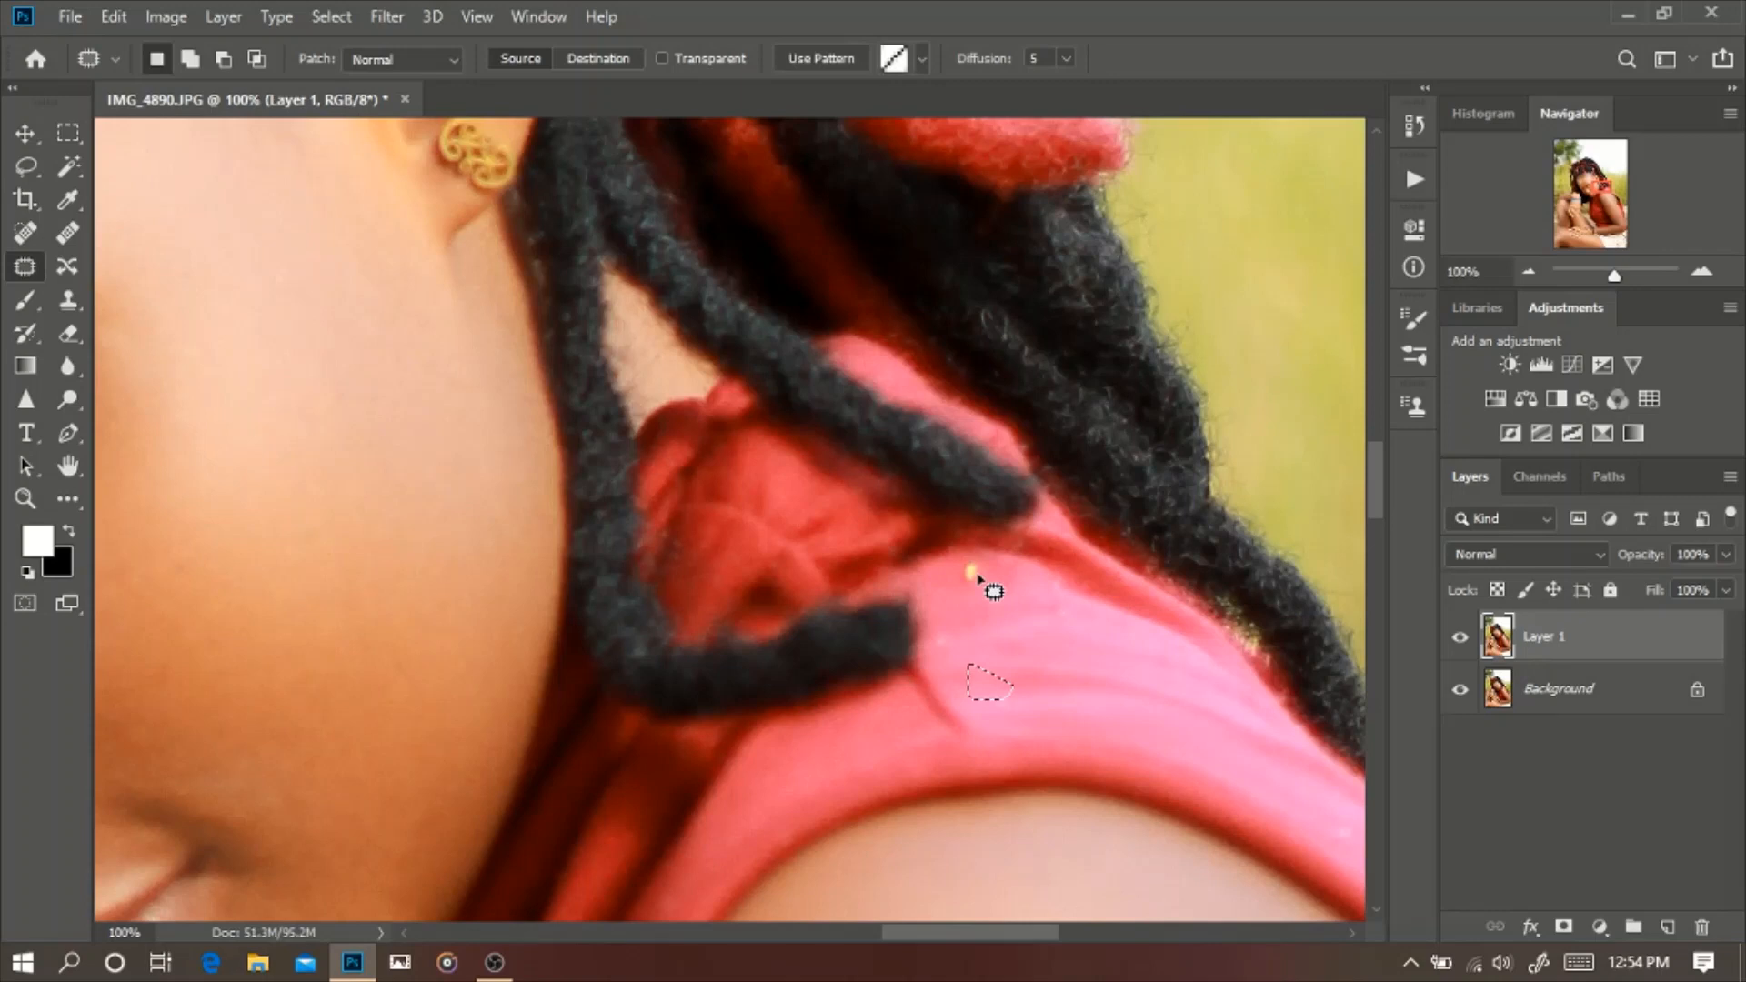
pyautogui.hotkey('ctrl', 'd')
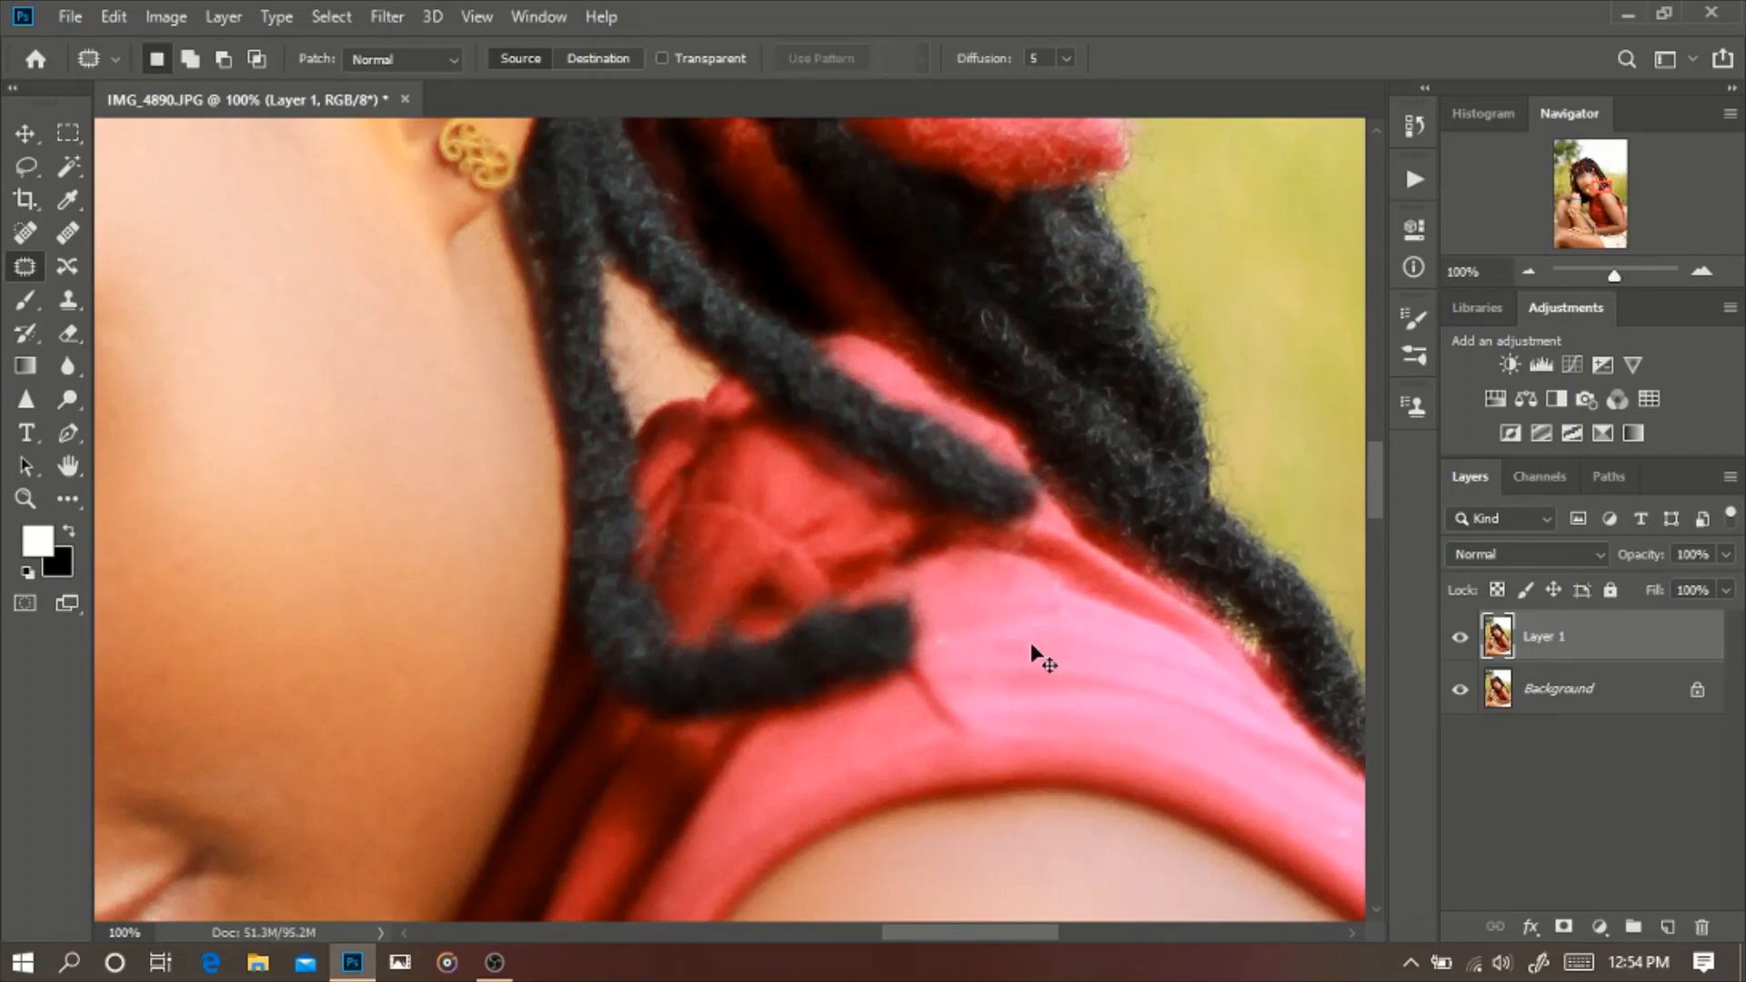
# Step: Merge the retouched Layer 1 with the Background layer
pyautogui.hotkey('ctrl', '-')
pyautogui.hotkey('ctrl', '-')
pyautogui.hotkey('ctrl', '-')
pyautogui.hotkey('ctrl', '-')
pyautogui.hotkey('ctrl', '-')
pyautogui.hotkey('ctrl', '-')
pyautogui.hotkey('ctrl', '-')
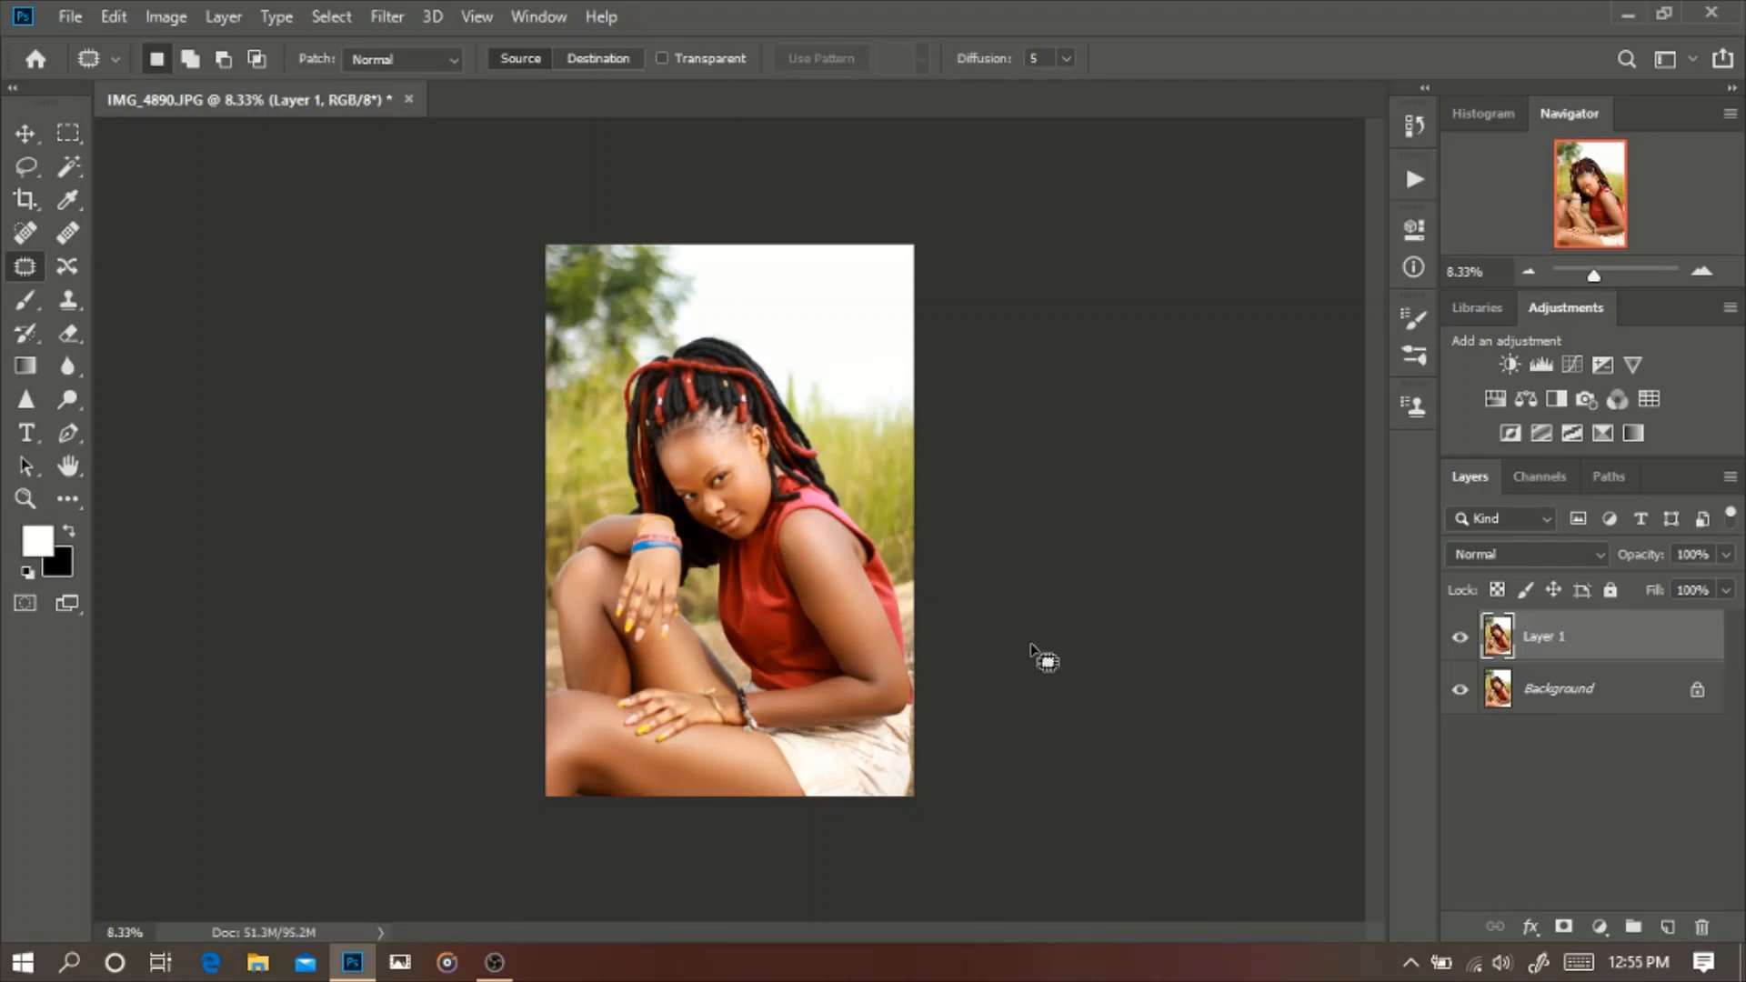
pyautogui.click(25, 134)
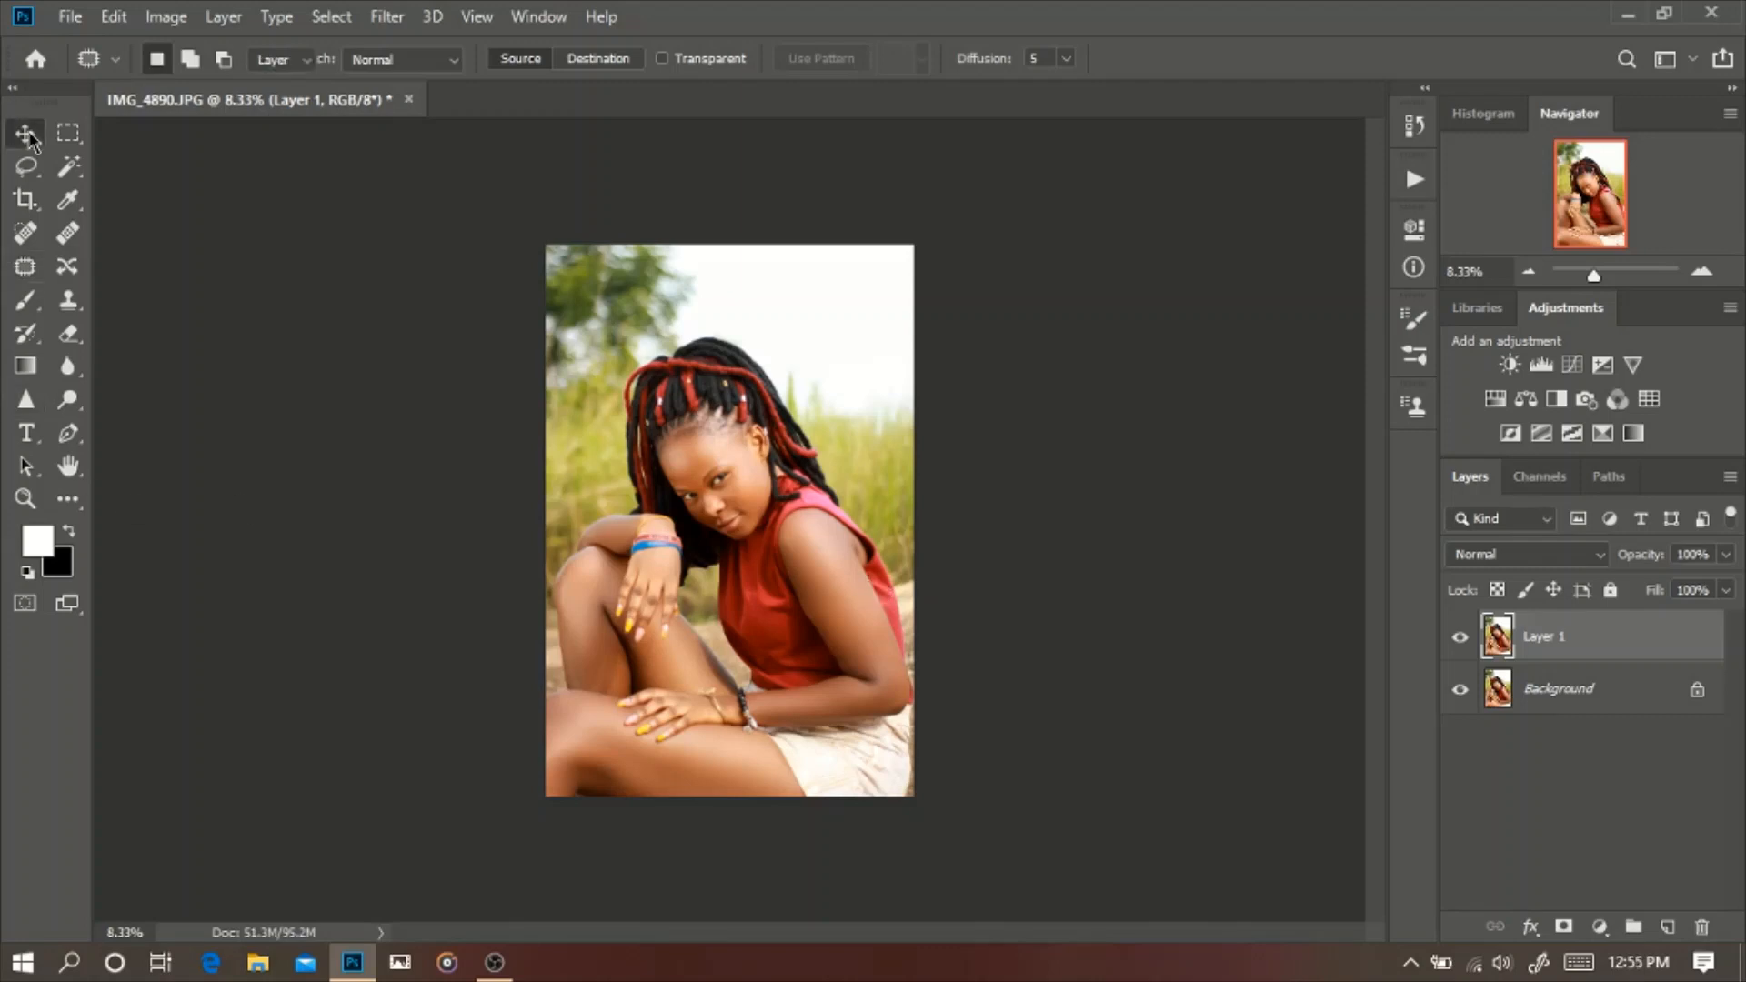
pyautogui.press('ctrl')
pyautogui.keyDown('ctrl'); pyautogui.click(1644, 696); pyautogui.keyUp('ctrl')
pyautogui.rightClick(1642, 697)
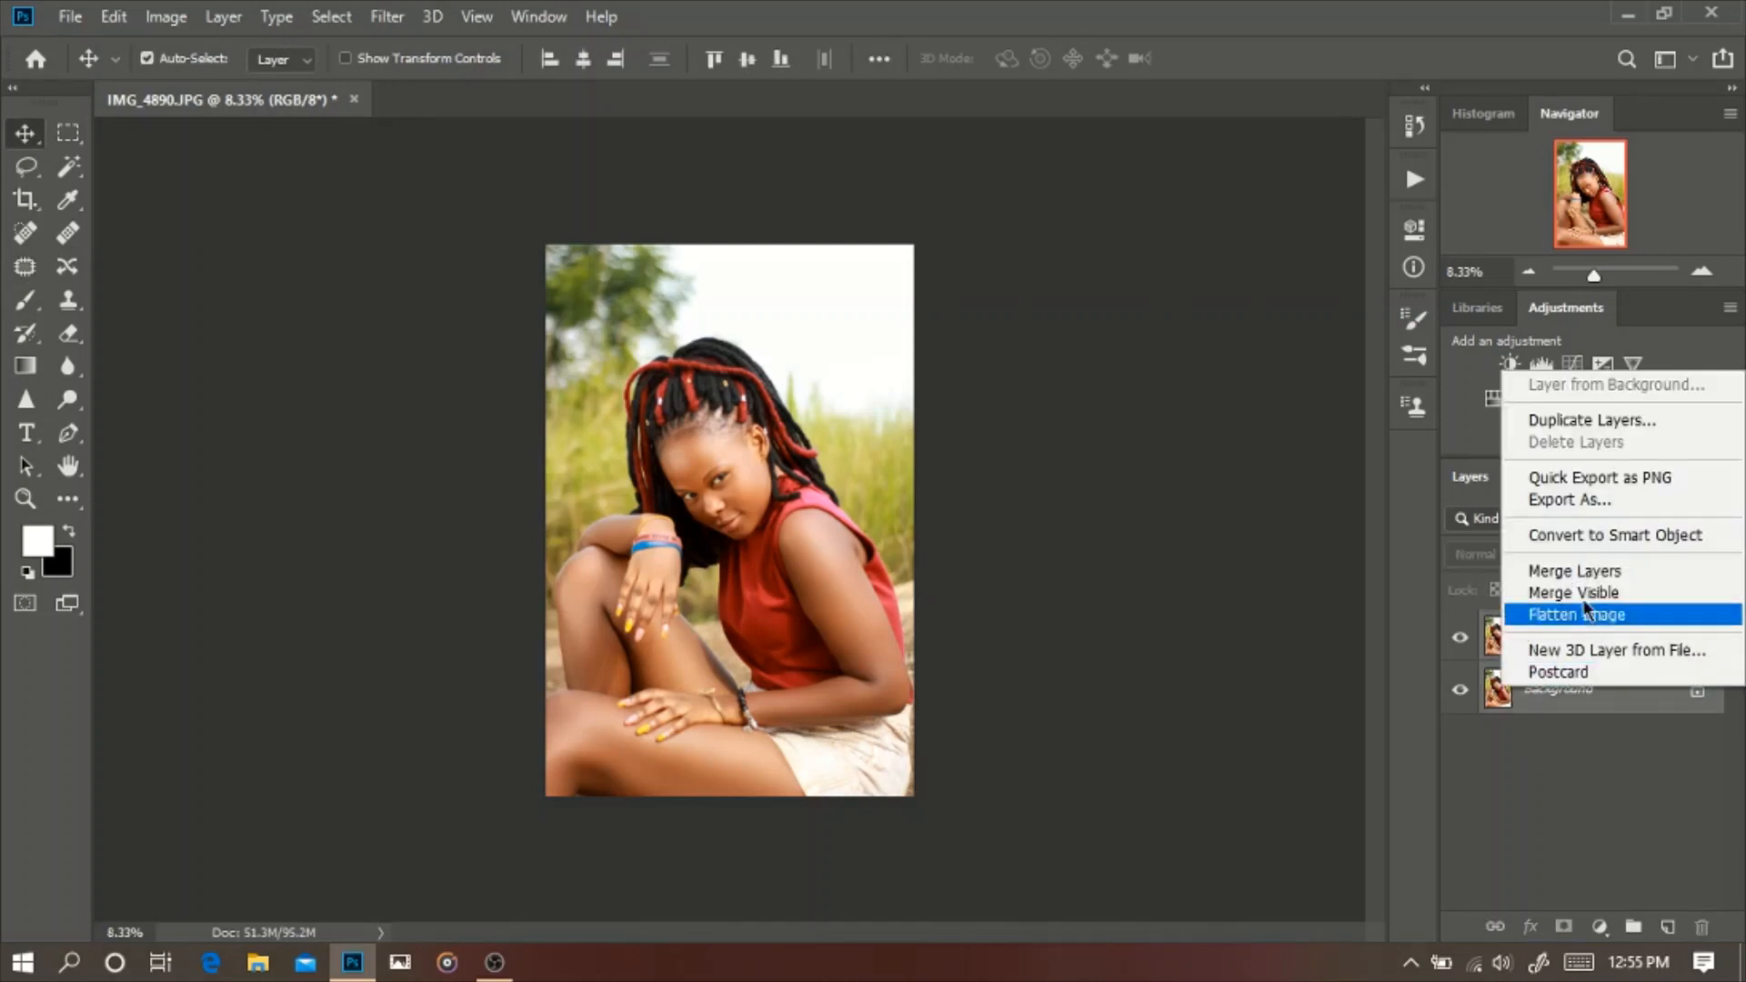
pyautogui.click(1583, 571)
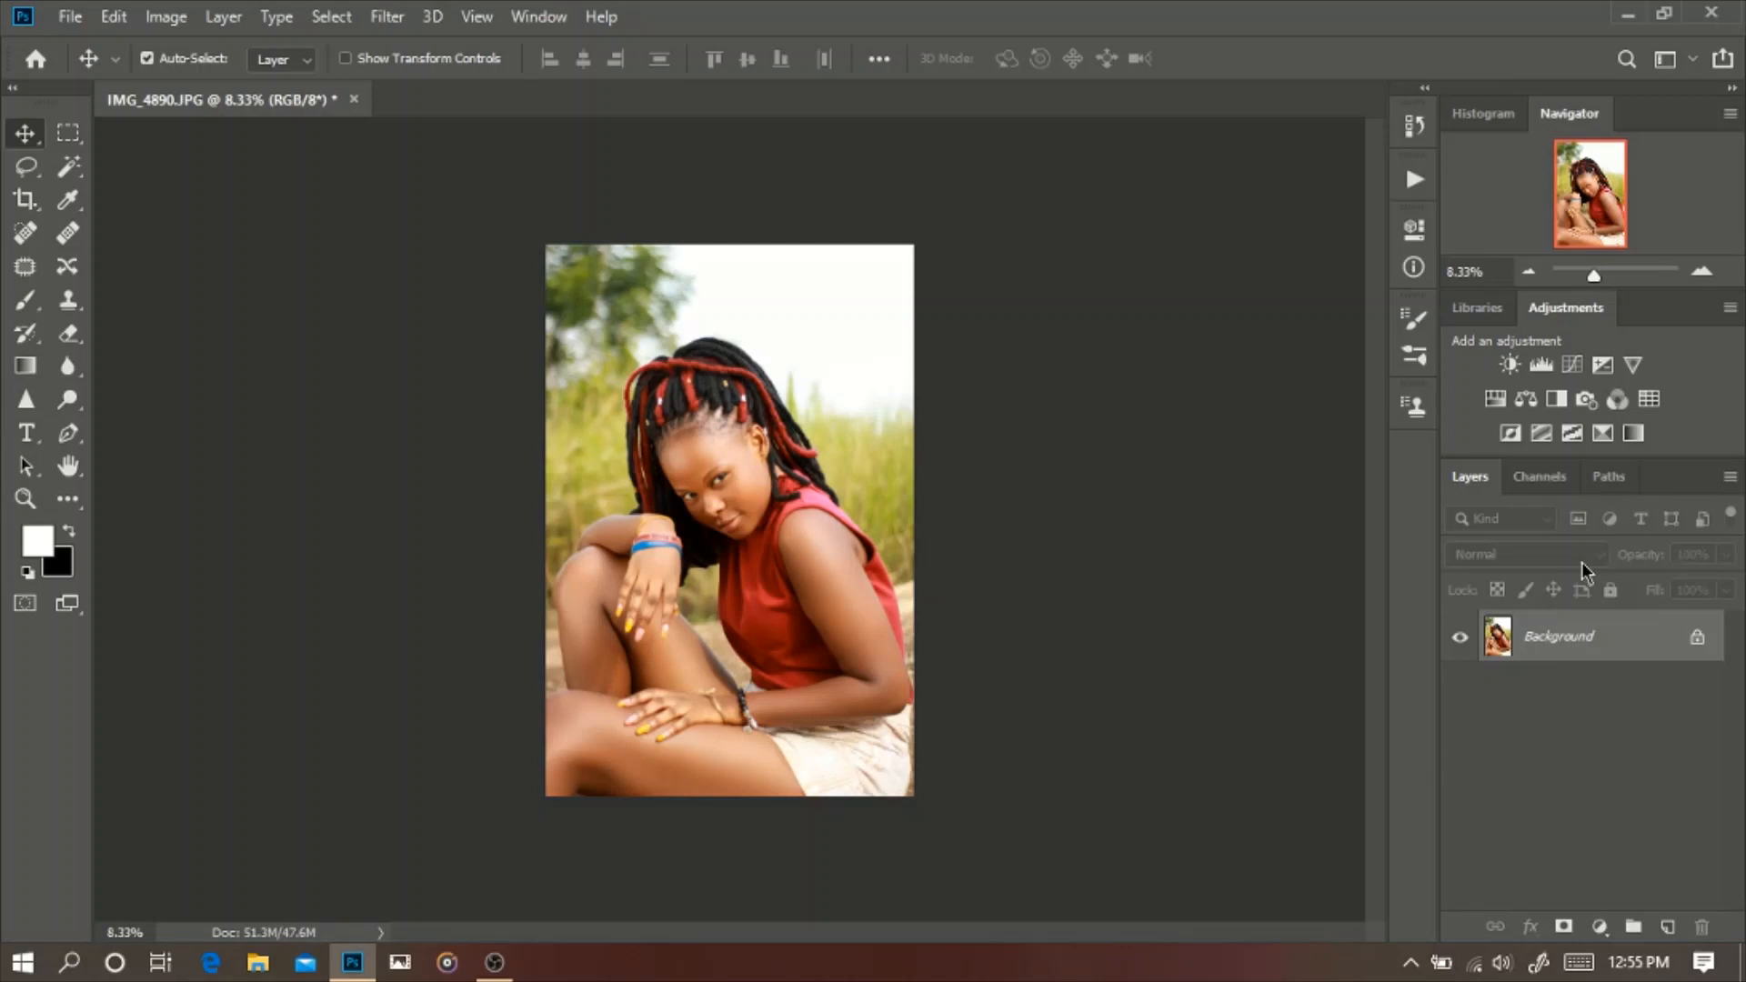
# Step: Run the Eyes and Teeth action, expand the Eyes N Teeth Whitening group, and select the Photo Filter 1 layer mask
pyautogui.click(1407, 185)
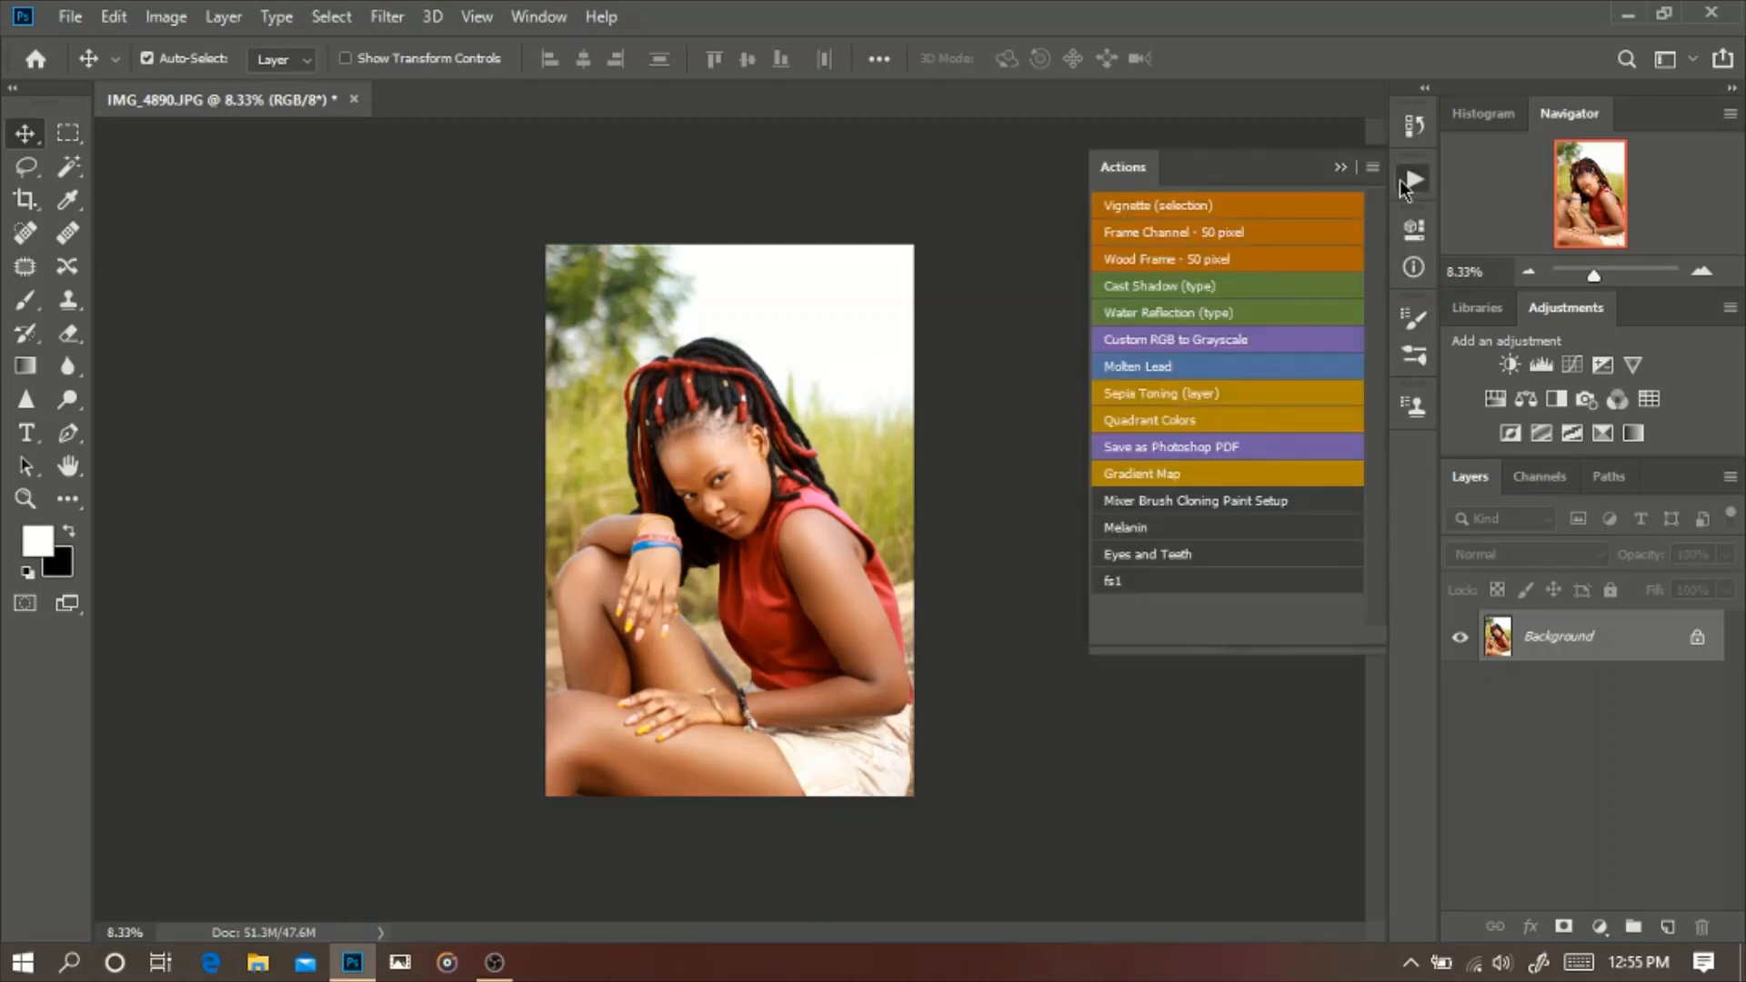
pyautogui.click(1143, 557)
pyautogui.click(1336, 168)
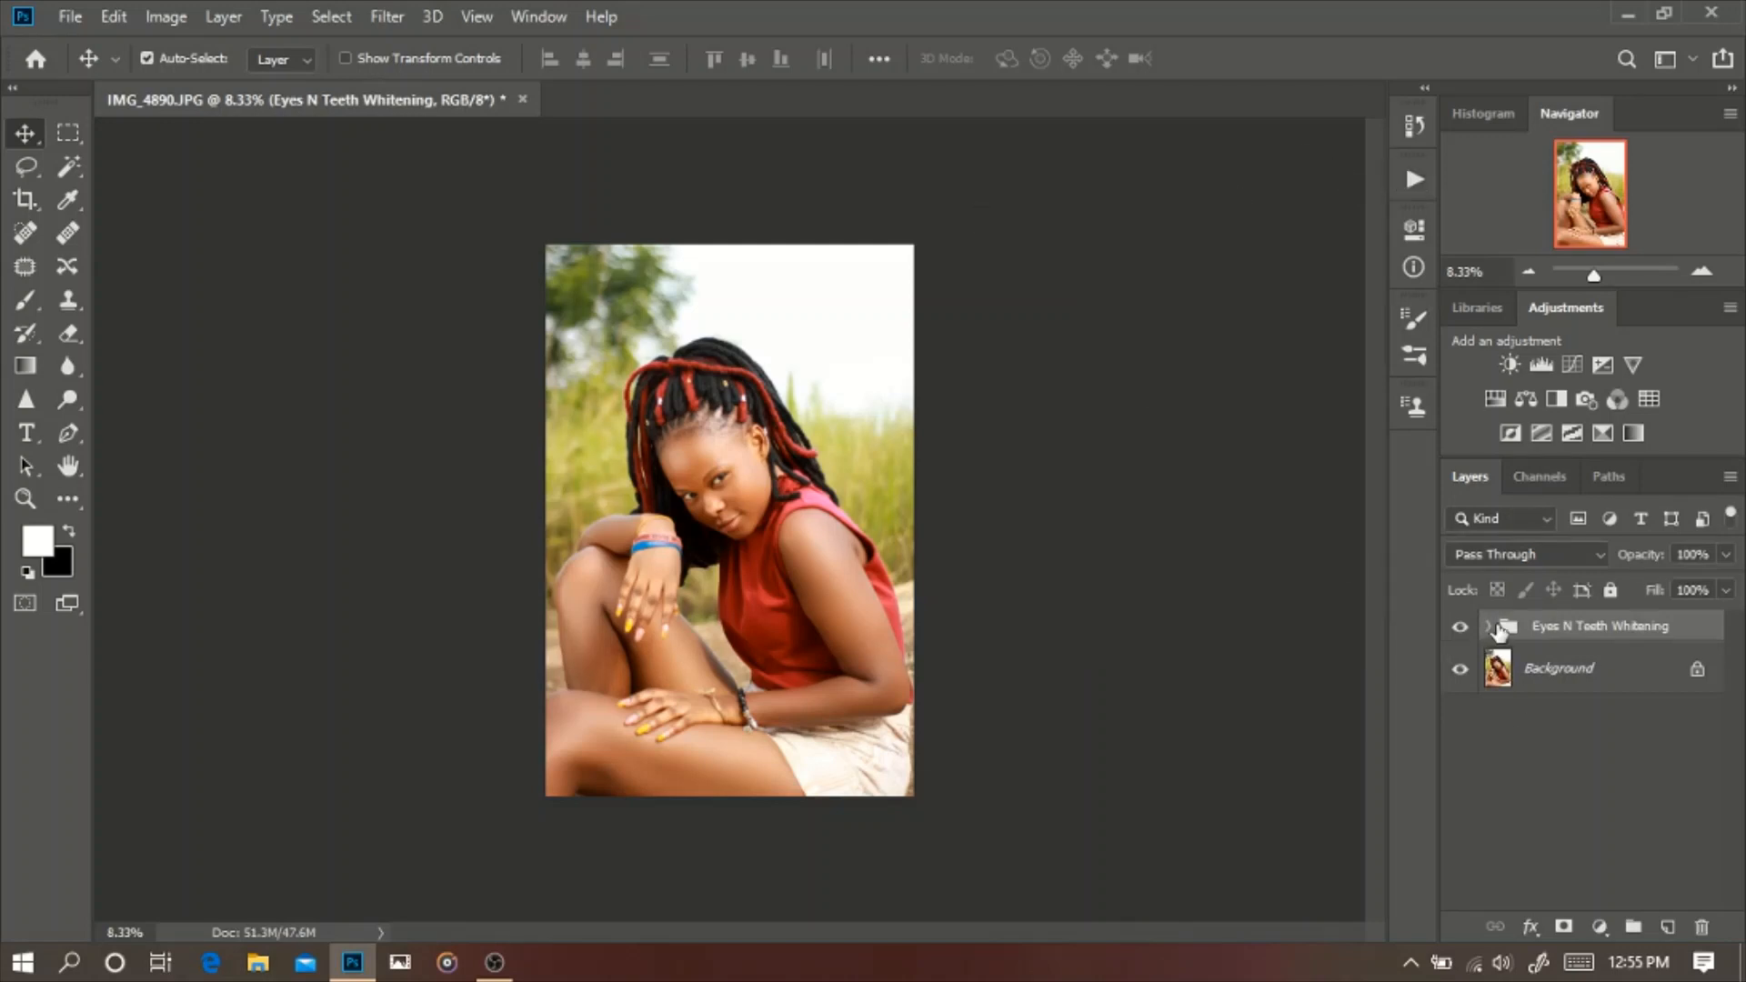
pyautogui.click(1490, 627)
pyautogui.click(1578, 772)
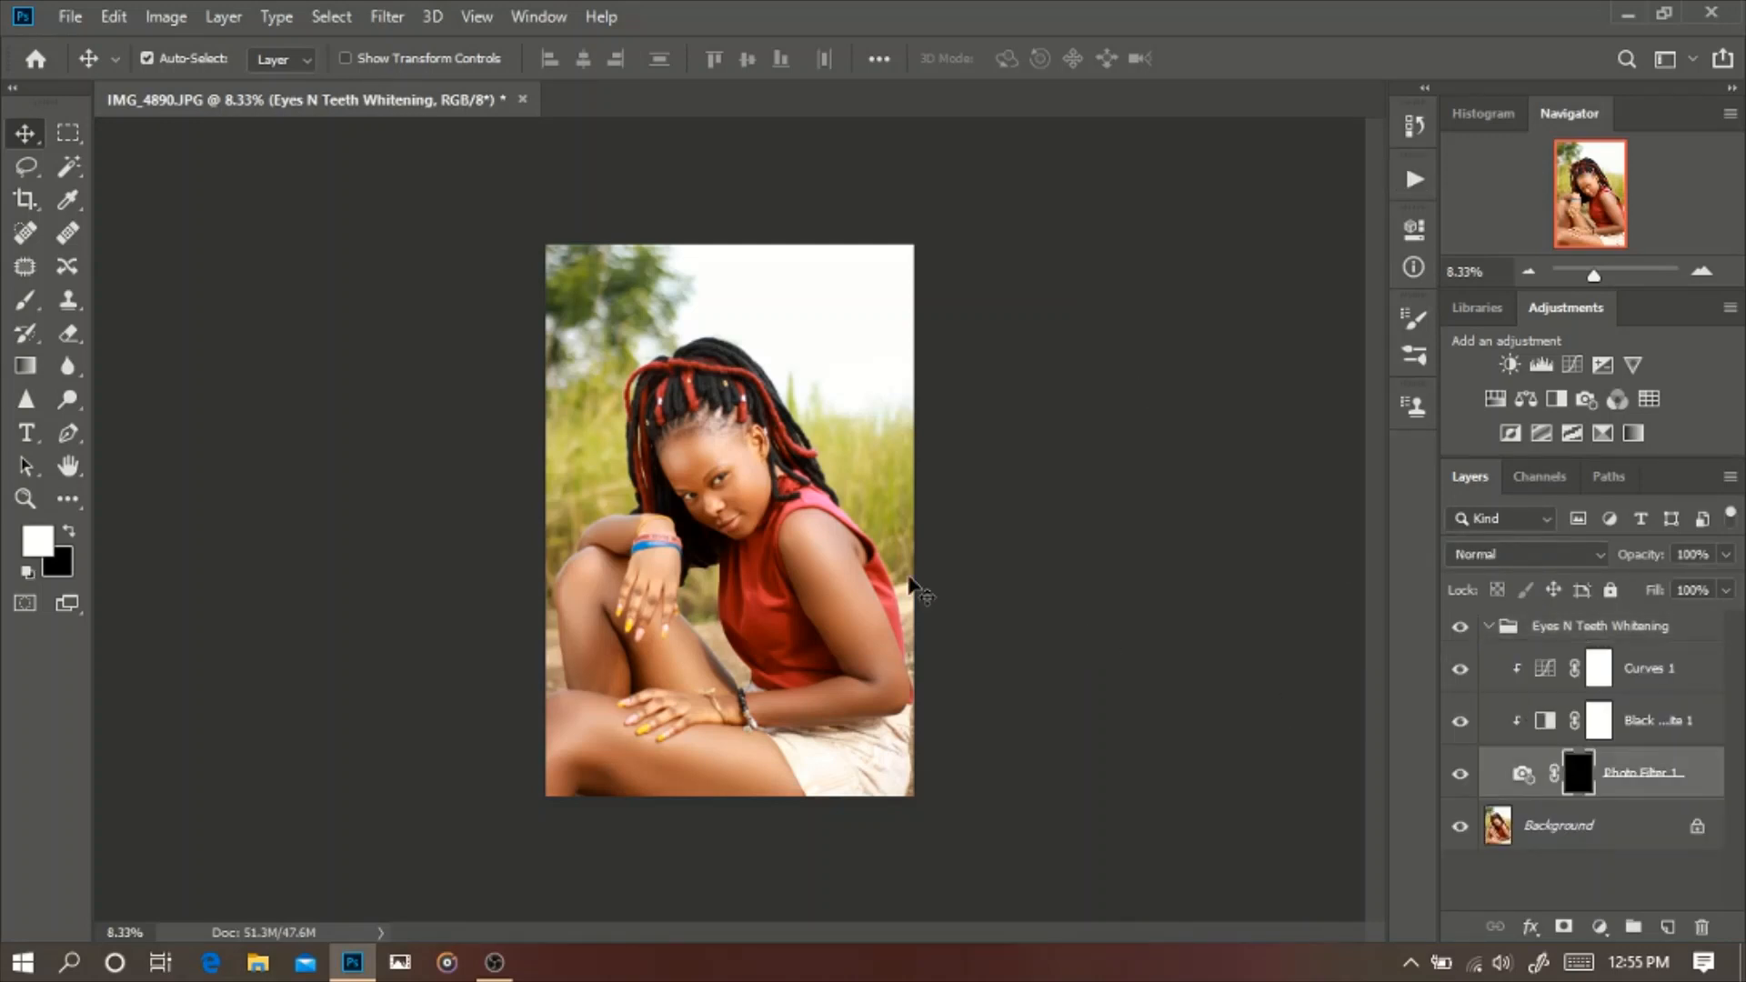
# Step: Paint white on the mask over the white of the eye nearer the visible ear, and over its catchlight with a 13 px brush
pyautogui.press('b')
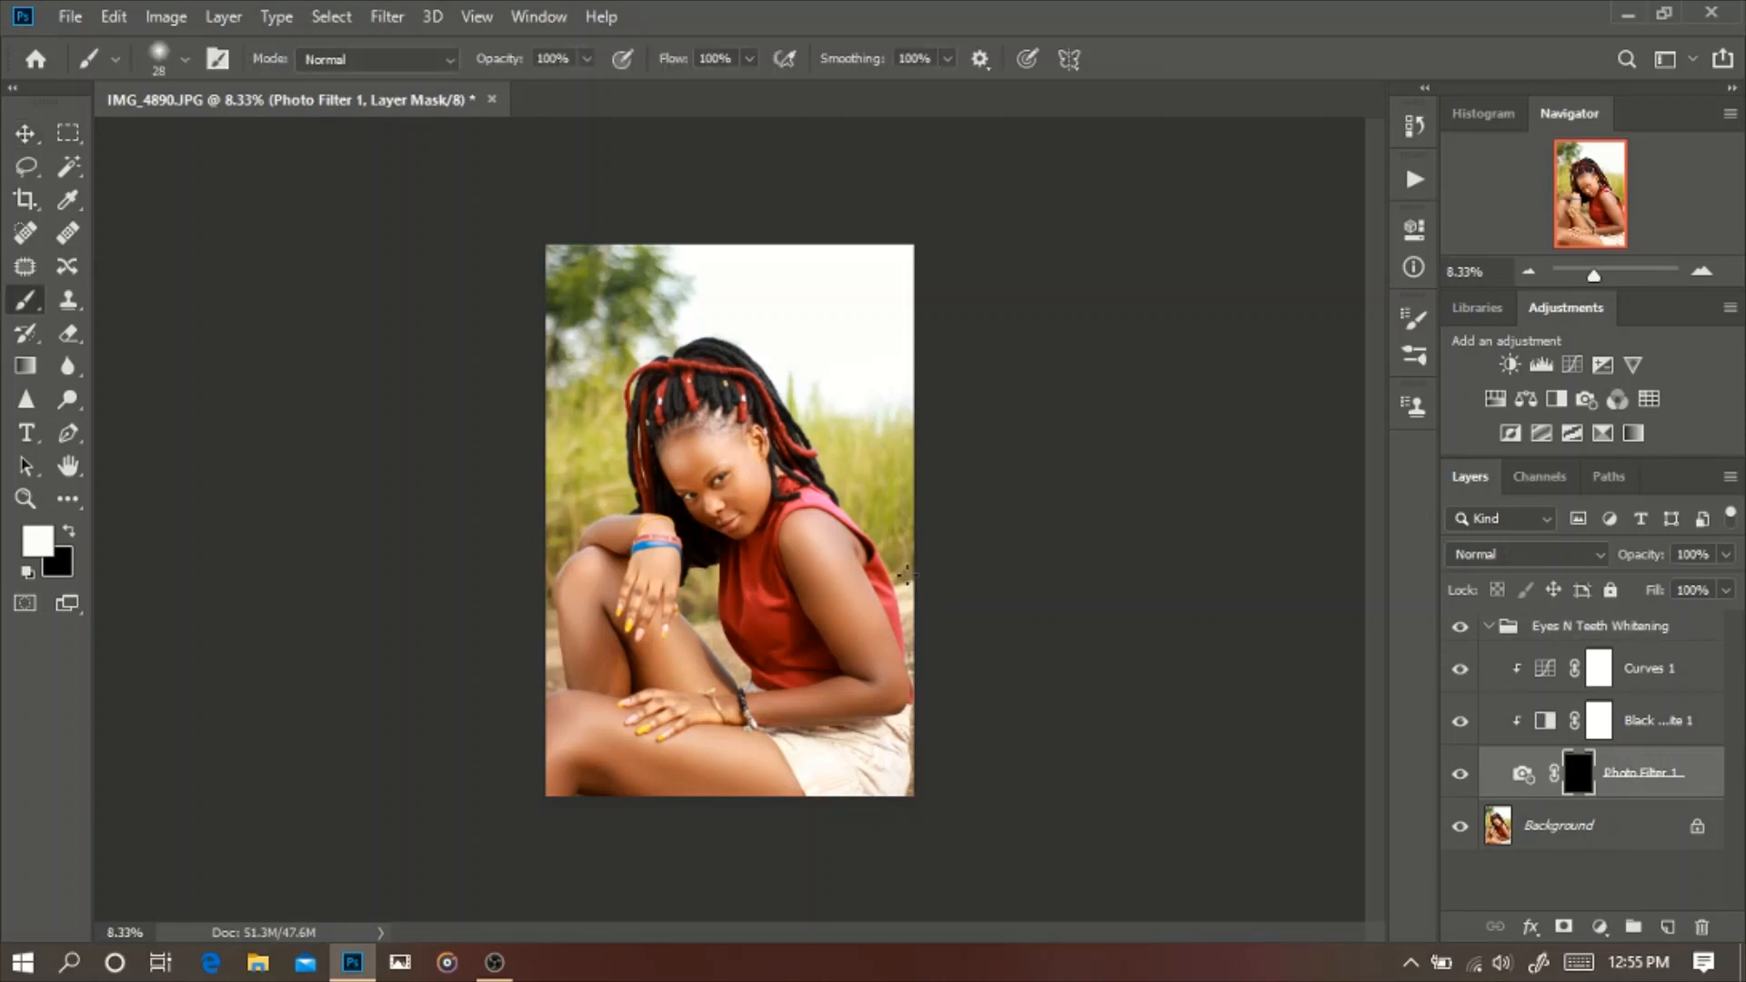
pyautogui.hotkey('ctrl', '+')
pyautogui.hotkey('ctrl', '+')
pyautogui.hotkey('ctrl', '+')
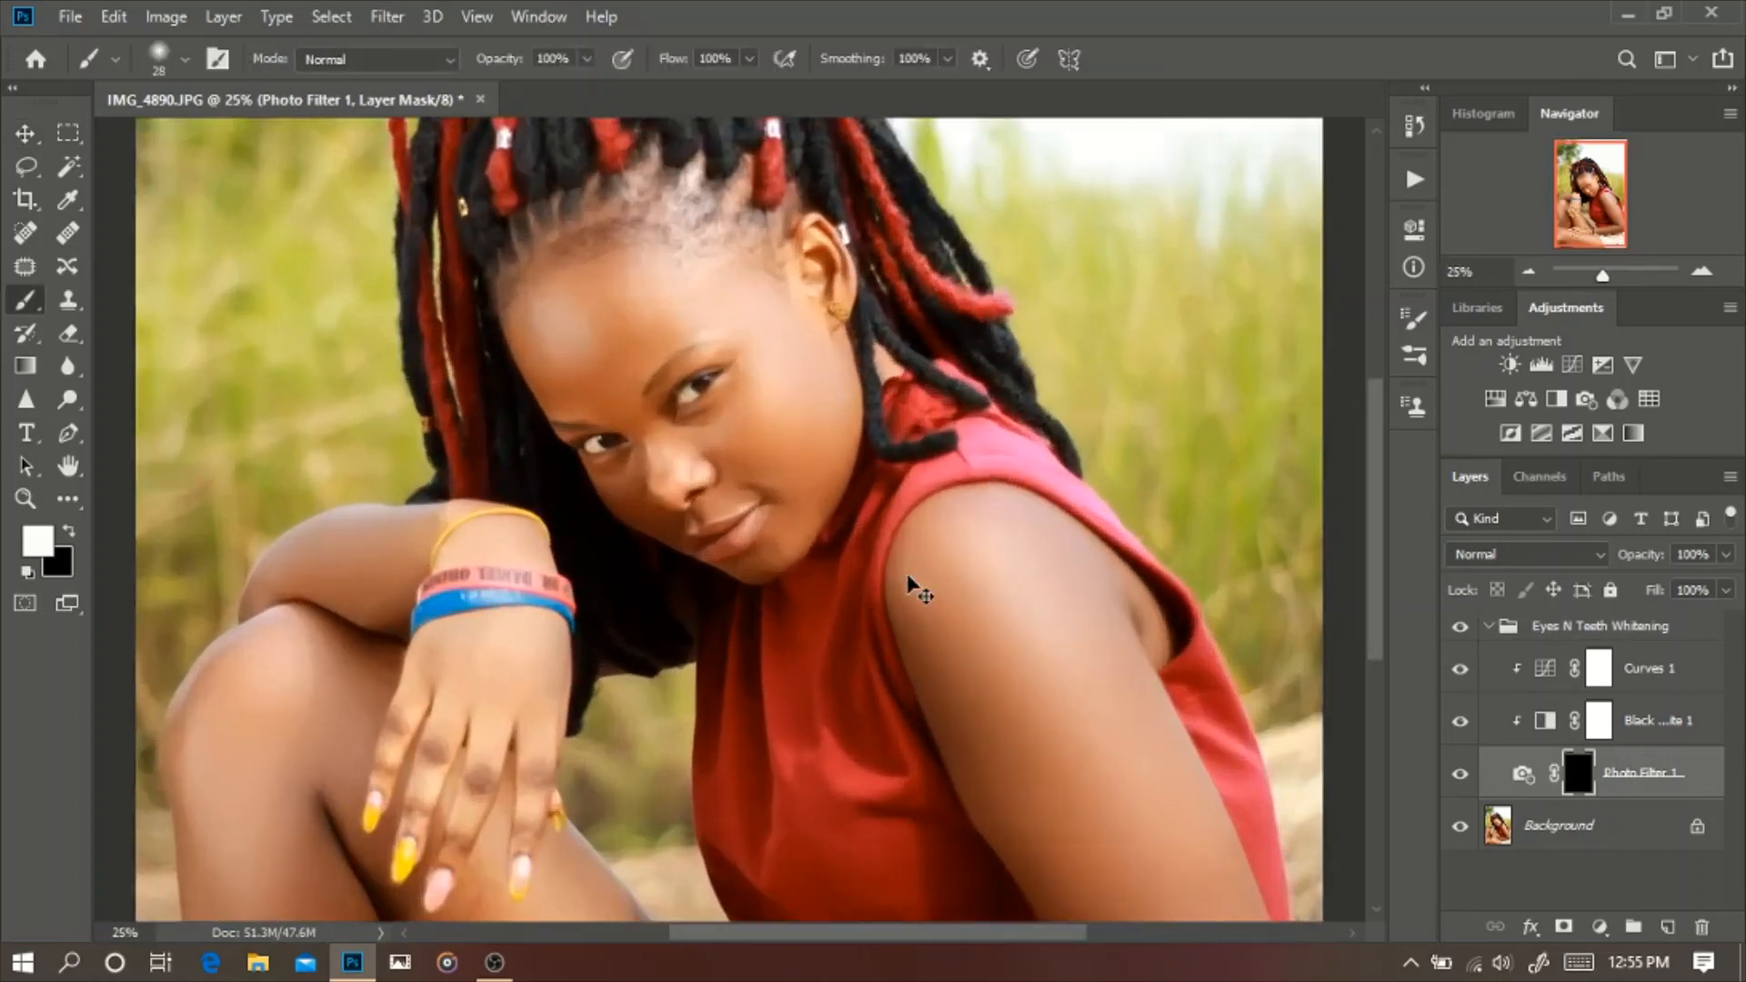
pyautogui.hotkey('ctrl', '+')
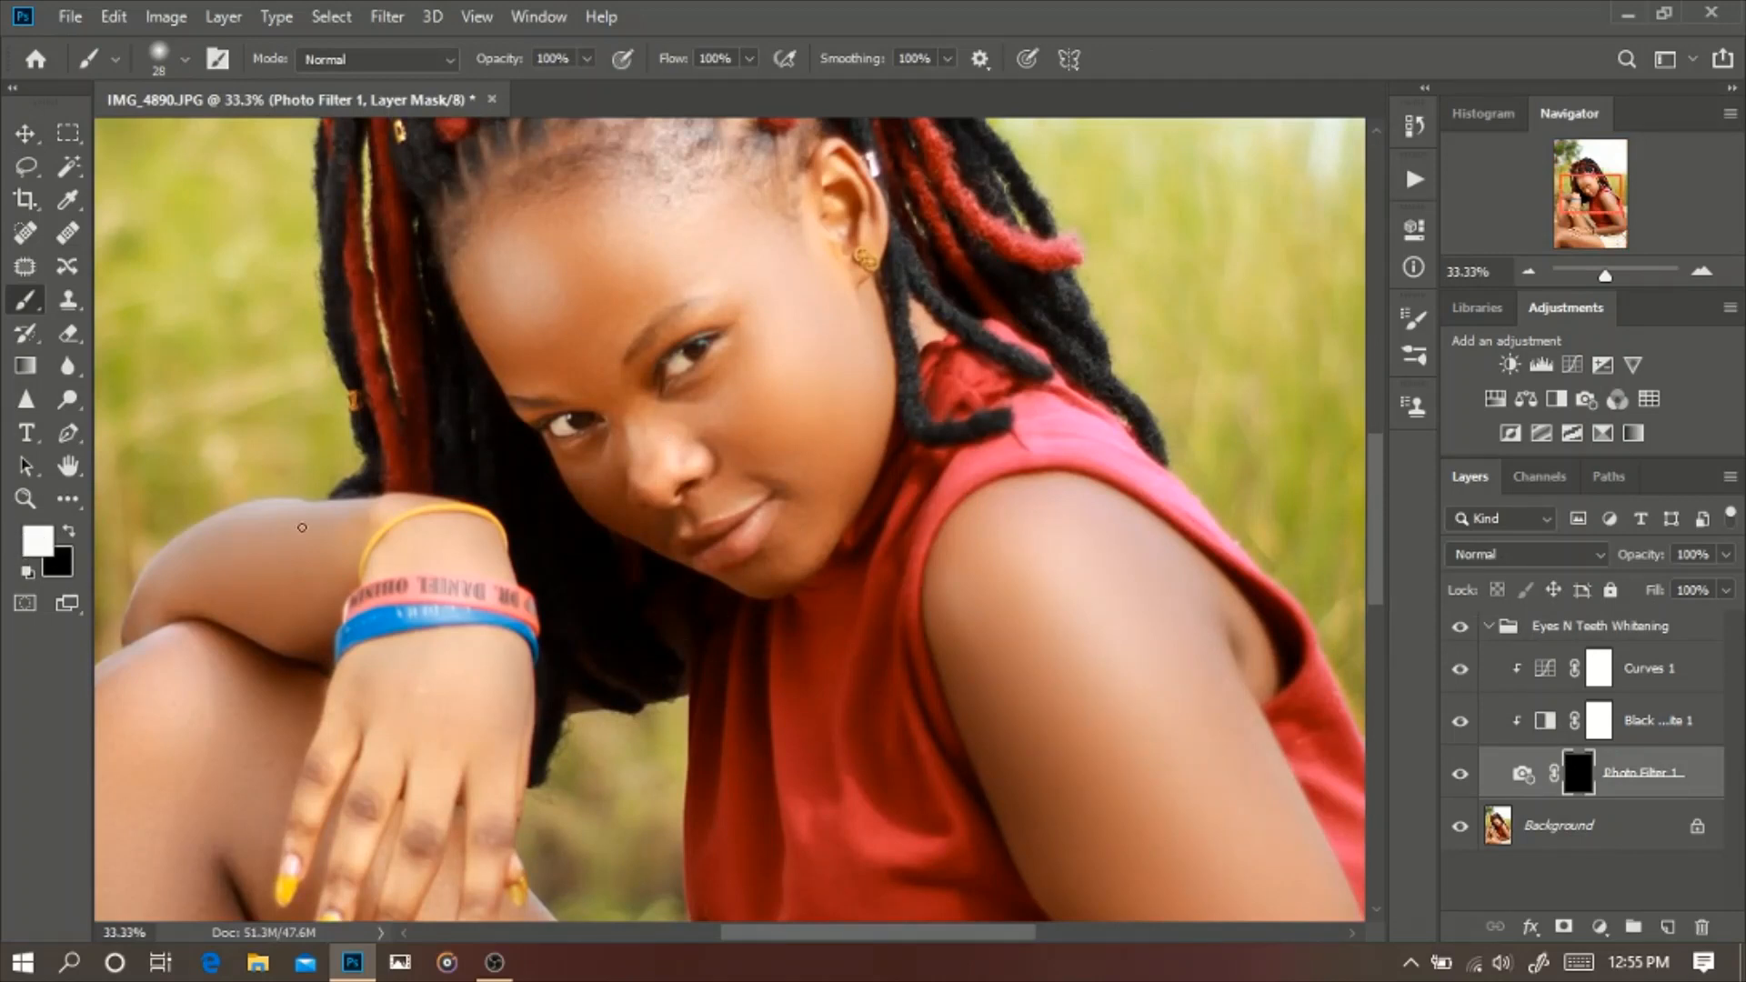
pyautogui.hotkey('ctrl', '+')
pyautogui.hotkey('ctrl', '+')
pyautogui.hotkey('ctrl', '+')
pyautogui.hotkey('ctrl', '+')
pyautogui.hotkey('ctrl', '+')
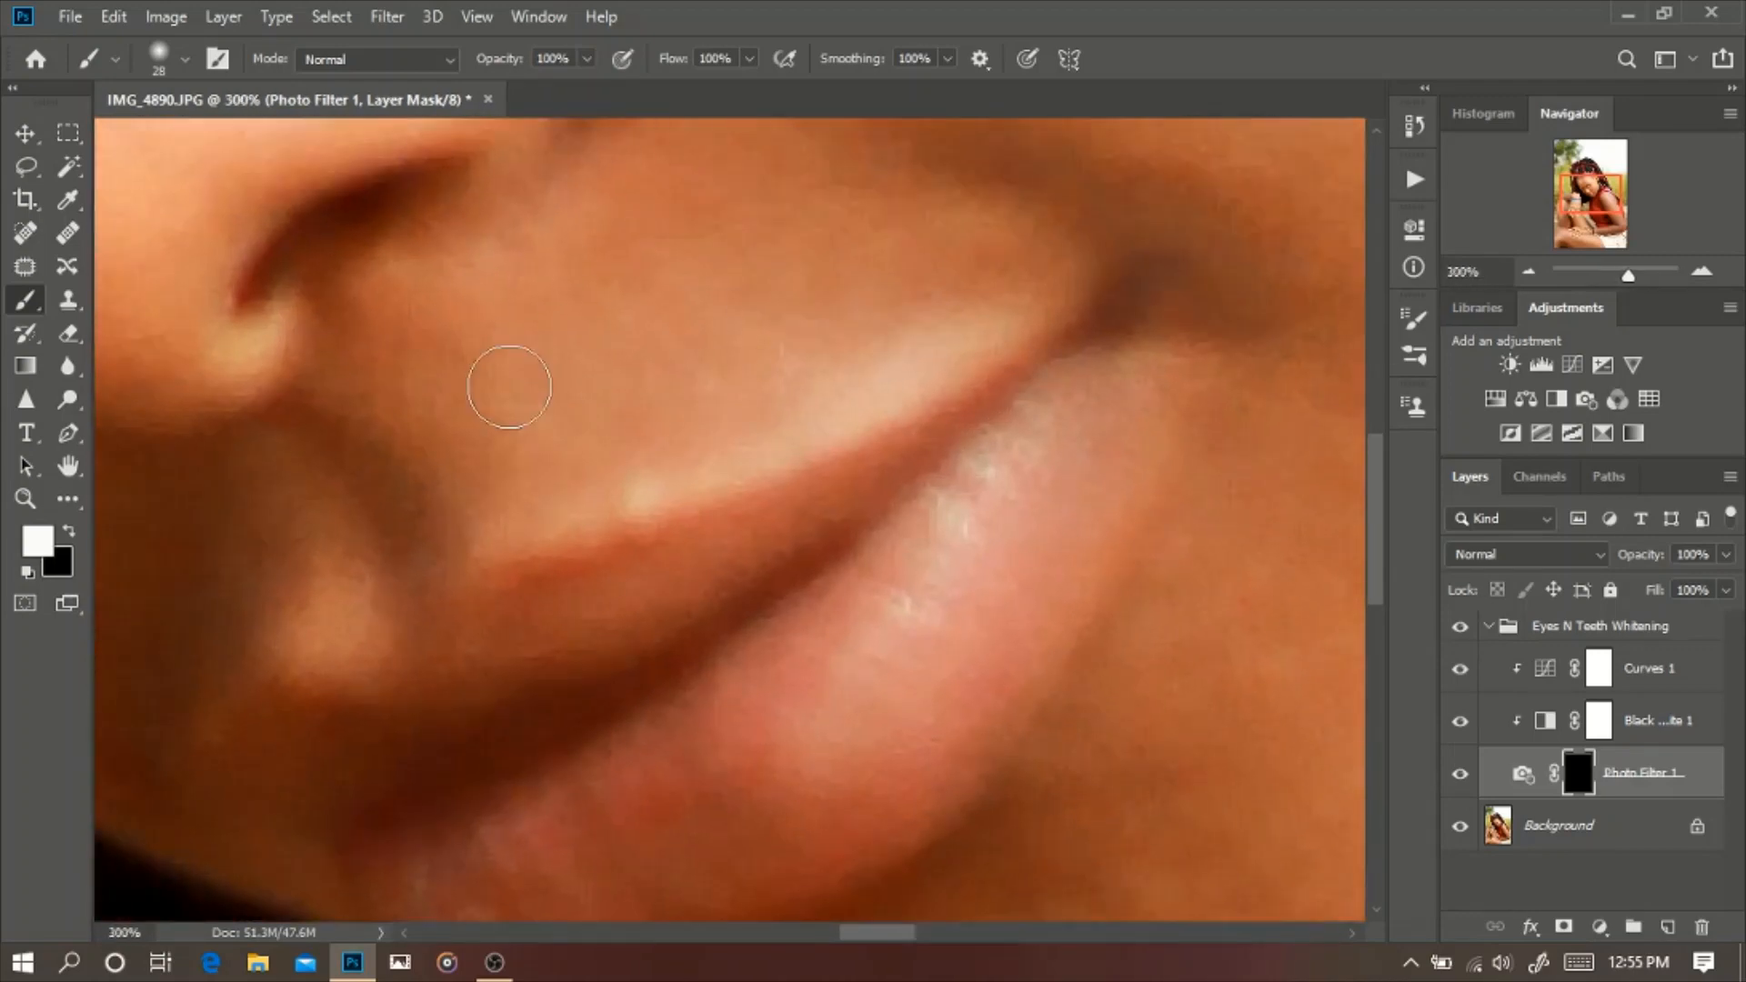
pyautogui.press('space')
pyautogui.moveTo(522, 276); pyautogui.dragTo(697, 717)
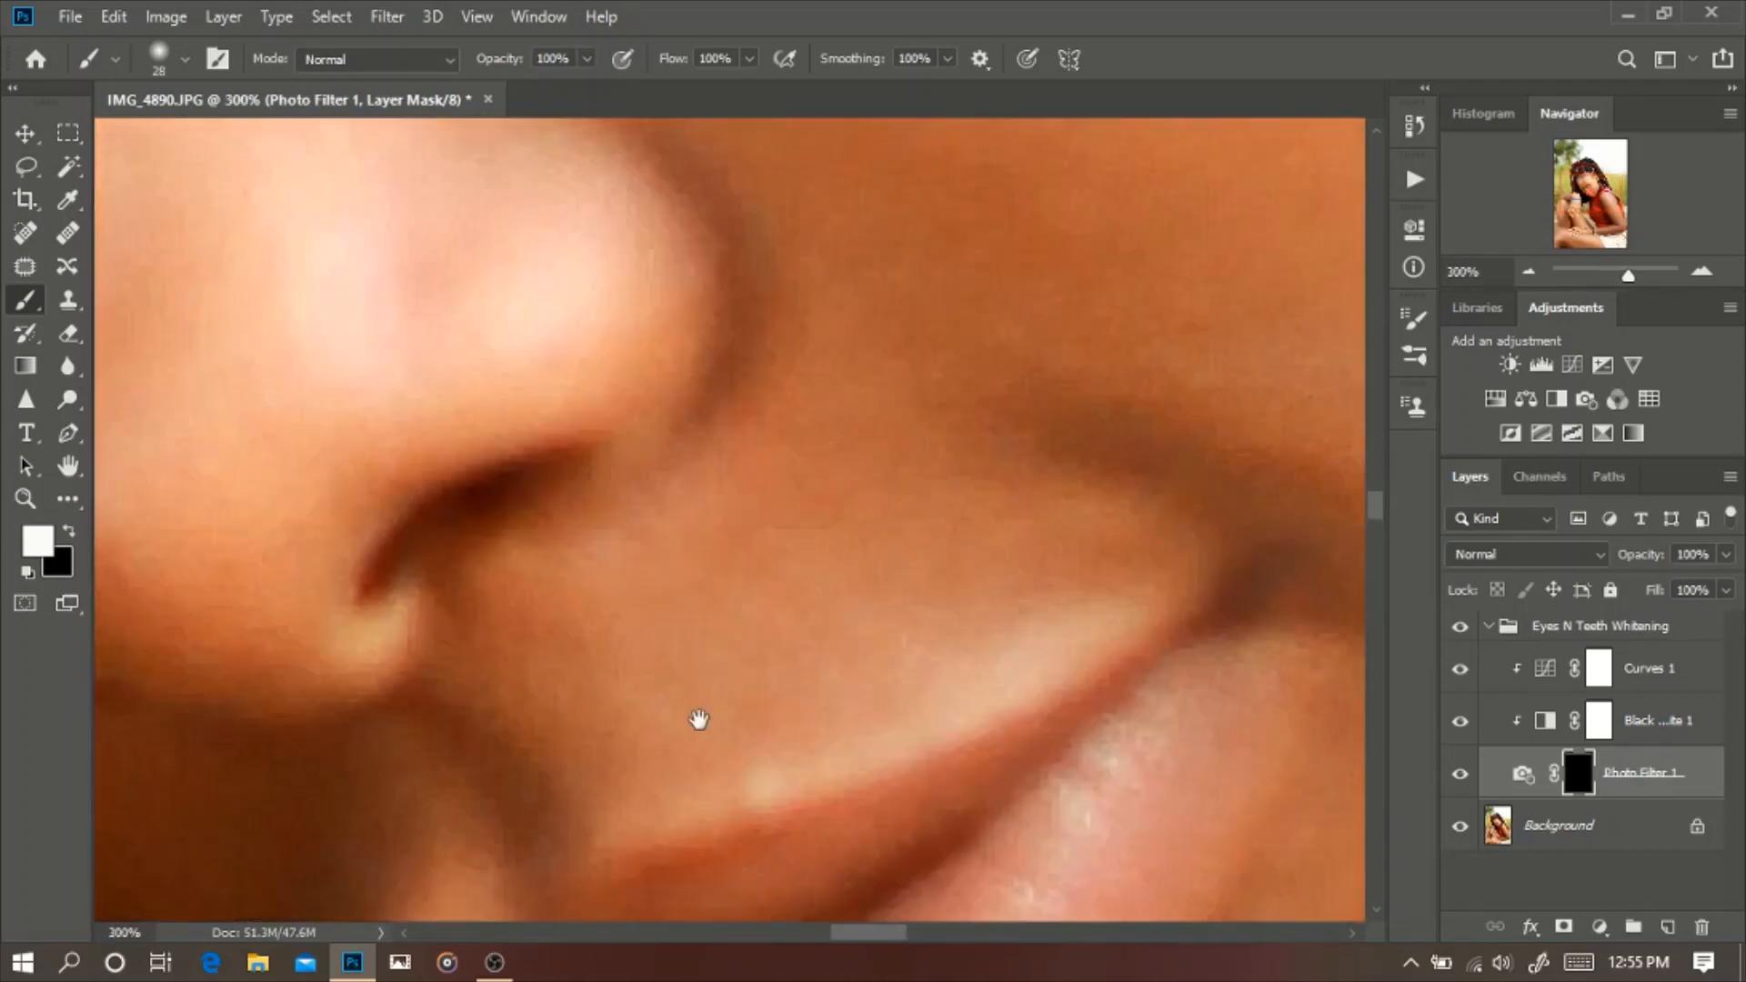
pyautogui.moveTo(577, 159); pyautogui.dragTo(732, 796)
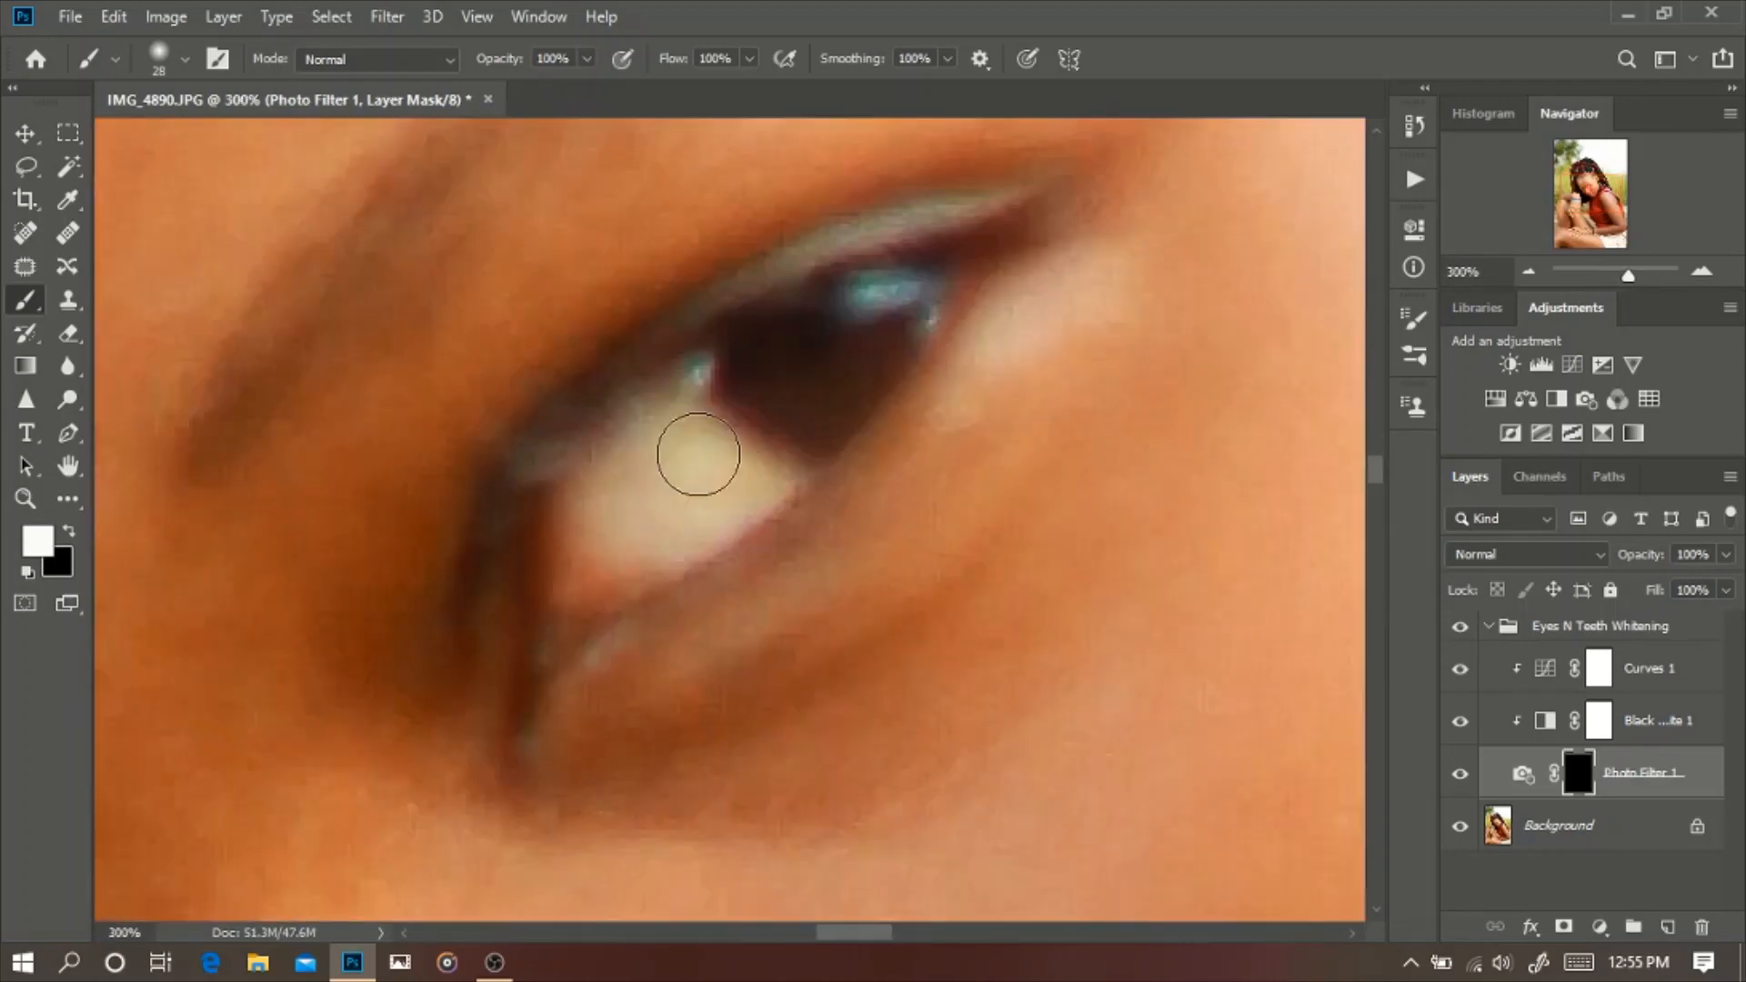
pyautogui.moveTo(698, 453)
pyautogui.mouseDown()
pyautogui.moveTo(670, 414)
pyautogui.moveTo(598, 514)
pyautogui.moveTo(595, 552)
pyautogui.moveTo(658, 543)
pyautogui.moveTo(747, 484)
pyautogui.moveTo(680, 477)
pyautogui.mouseUp()
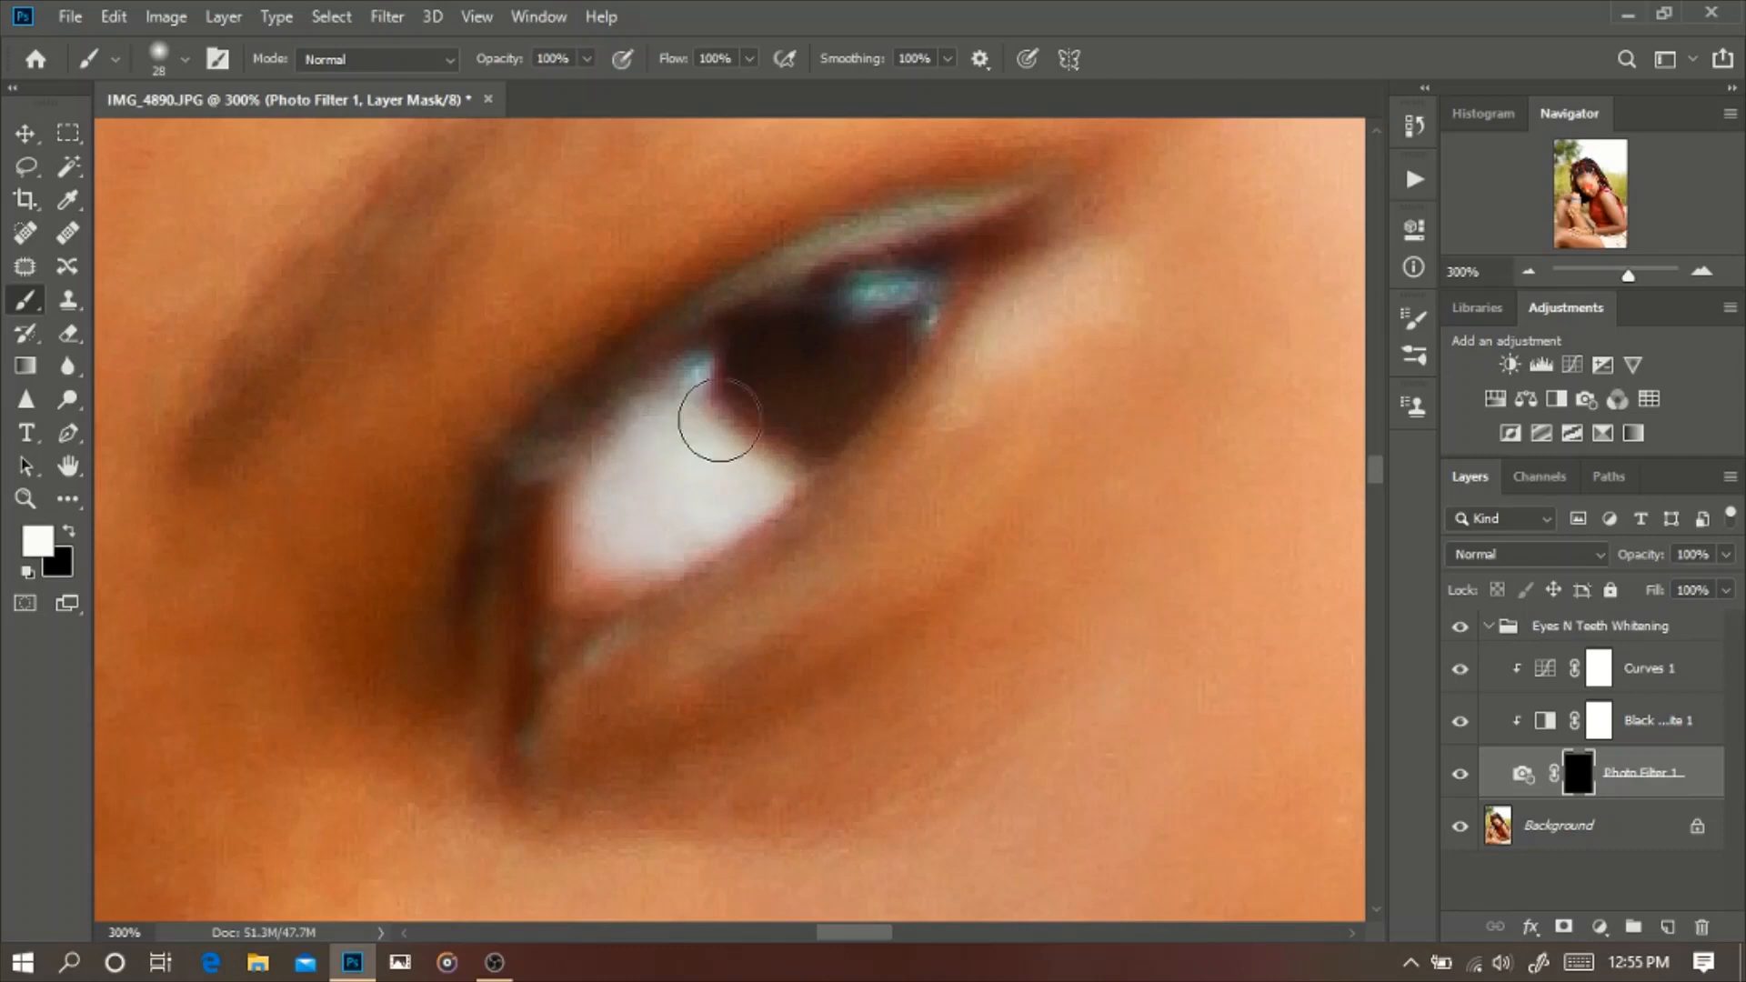
pyautogui.keyDown('alt'); pyautogui.rightClick(781, 381); pyautogui.keyUp('alt')
pyautogui.moveTo(835, 302)
pyautogui.mouseDown()
pyautogui.moveTo(888, 275)
pyautogui.moveTo(924, 292)
pyautogui.mouseUp()
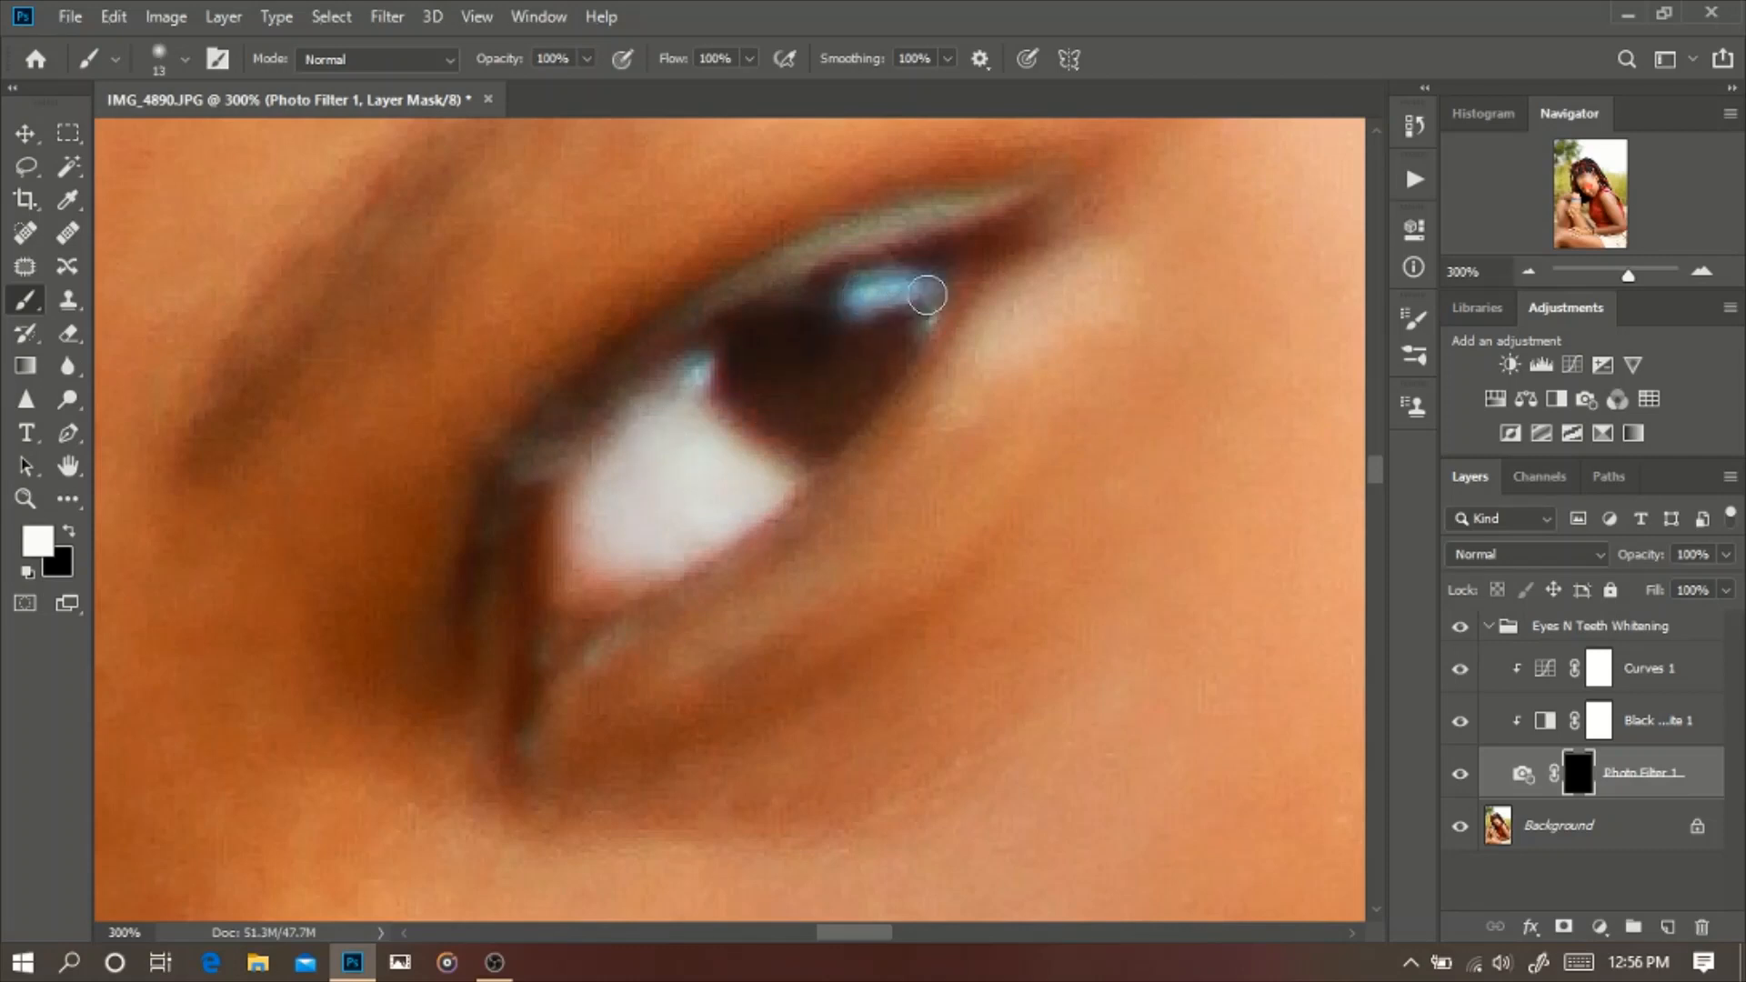
# Step: Whiten the other eye by painting white on the Photo Filter 1 mask with a soft 25 px brush
pyautogui.moveTo(491, 697); pyautogui.dragTo(890, 491)
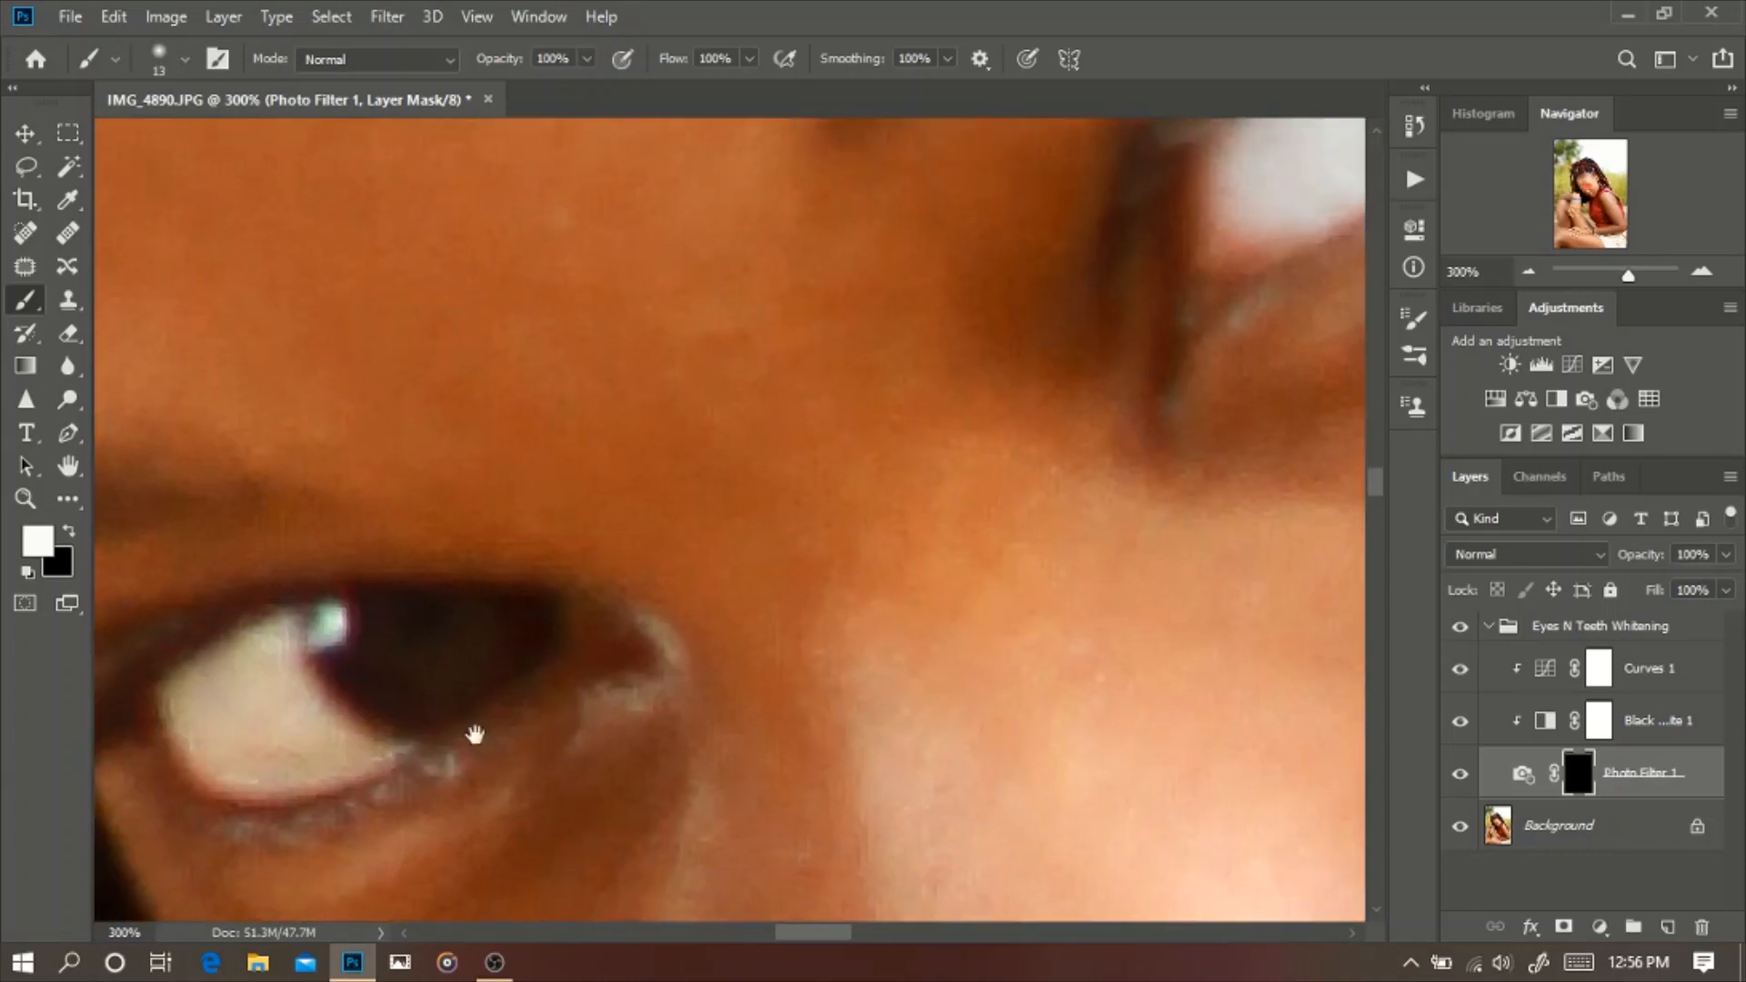
pyautogui.moveTo(476, 729); pyautogui.dragTo(821, 606)
pyautogui.keyDown('alt'); pyautogui.rightClick(514, 600); pyautogui.keyUp('alt')
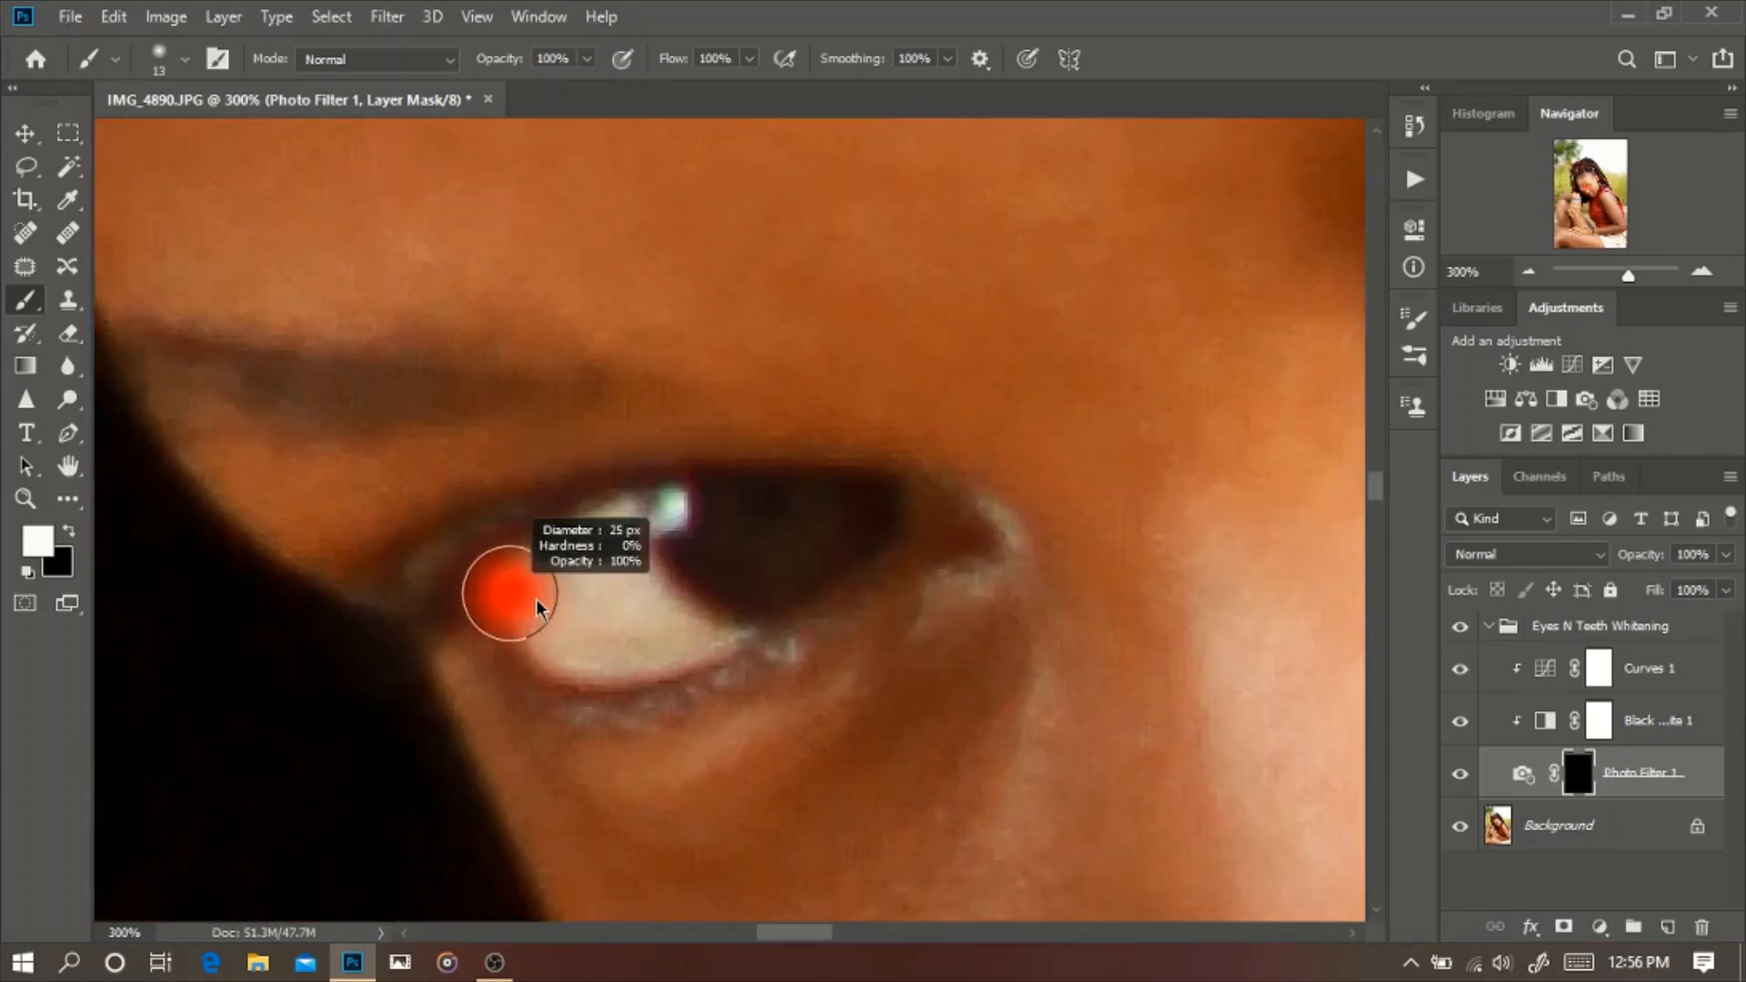
pyautogui.moveTo(509, 595)
pyautogui.mouseDown()
pyautogui.moveTo(618, 605)
pyautogui.moveTo(617, 536)
pyautogui.moveTo(567, 582)
pyautogui.moveTo(537, 583)
pyautogui.moveTo(538, 623)
pyautogui.moveTo(586, 643)
pyautogui.moveTo(717, 630)
pyautogui.moveTo(656, 630)
pyautogui.moveTo(609, 535)
pyautogui.moveTo(537, 595)
pyautogui.moveTo(597, 523)
pyautogui.moveTo(581, 612)
pyautogui.moveTo(550, 629)
pyautogui.moveTo(538, 593)
pyautogui.moveTo(536, 609)
pyautogui.moveTo(632, 617)
pyautogui.mouseUp()
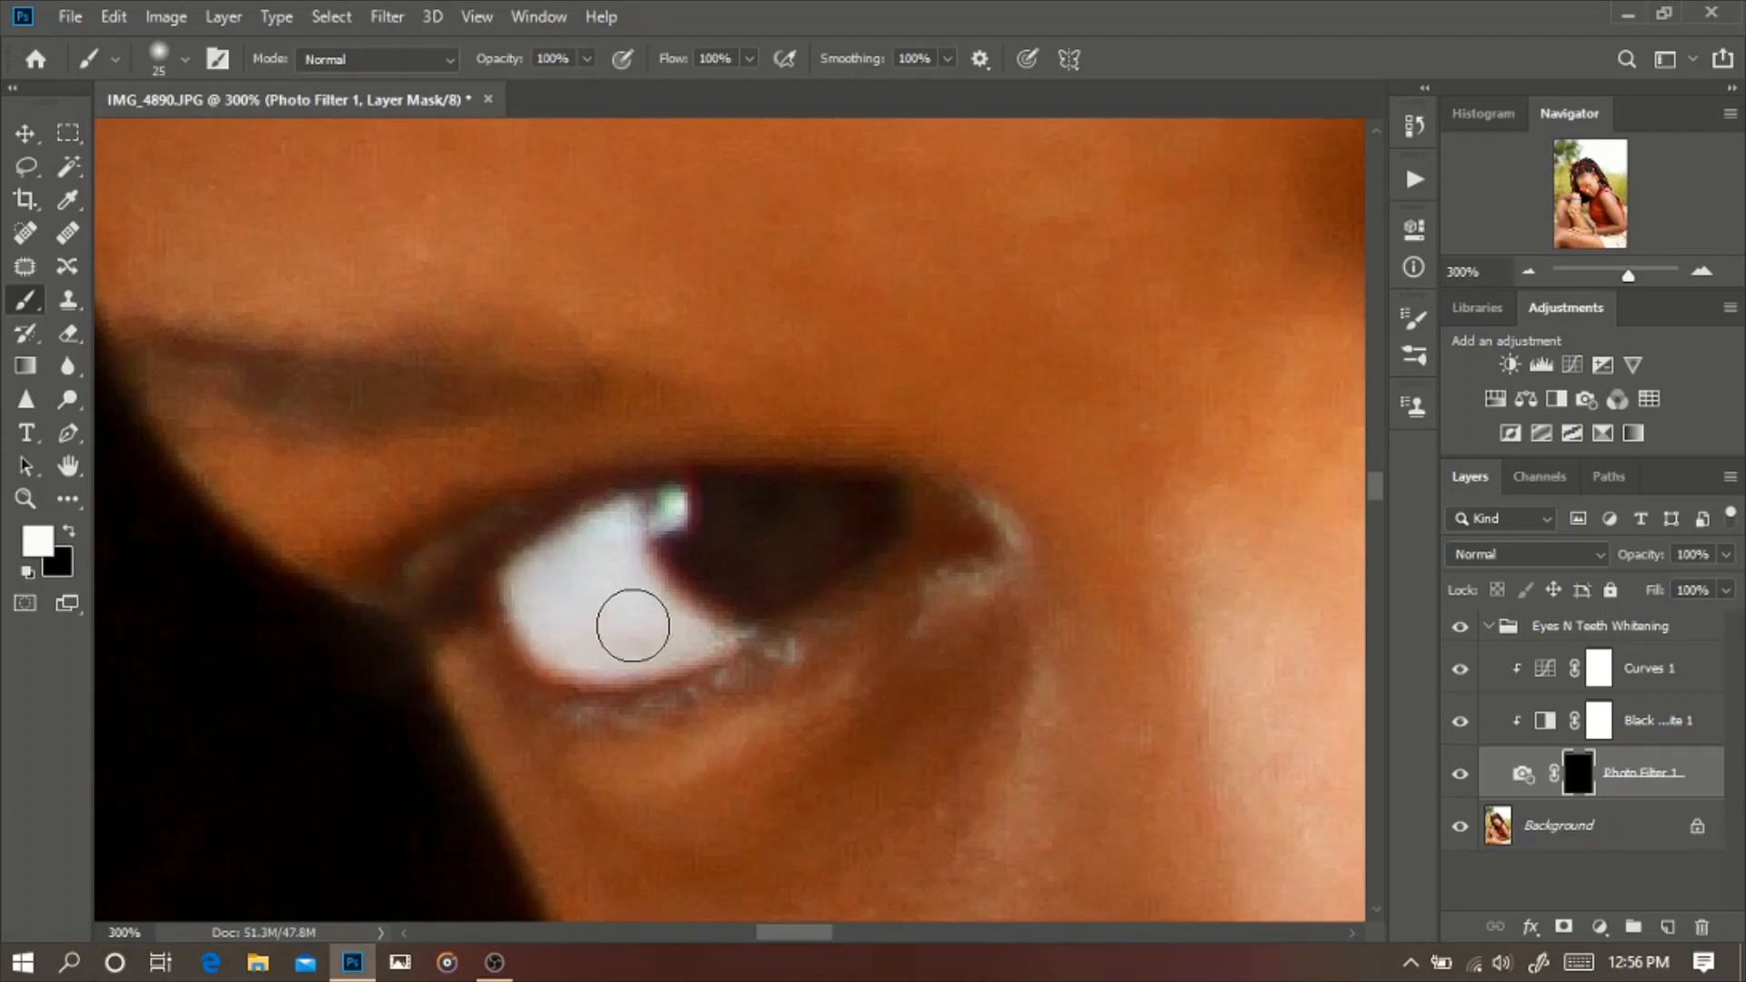
# Step: Collapse the Eyes N Teeth Whitening group, lower its opacity to about 77%, and toggle its visibility to compare before and after
pyautogui.hotkey('ctrl', '1')
pyautogui.hotkey('ctrl', '-')
pyautogui.hotkey('ctrl', '-')
pyautogui.hotkey('ctrl', '-')
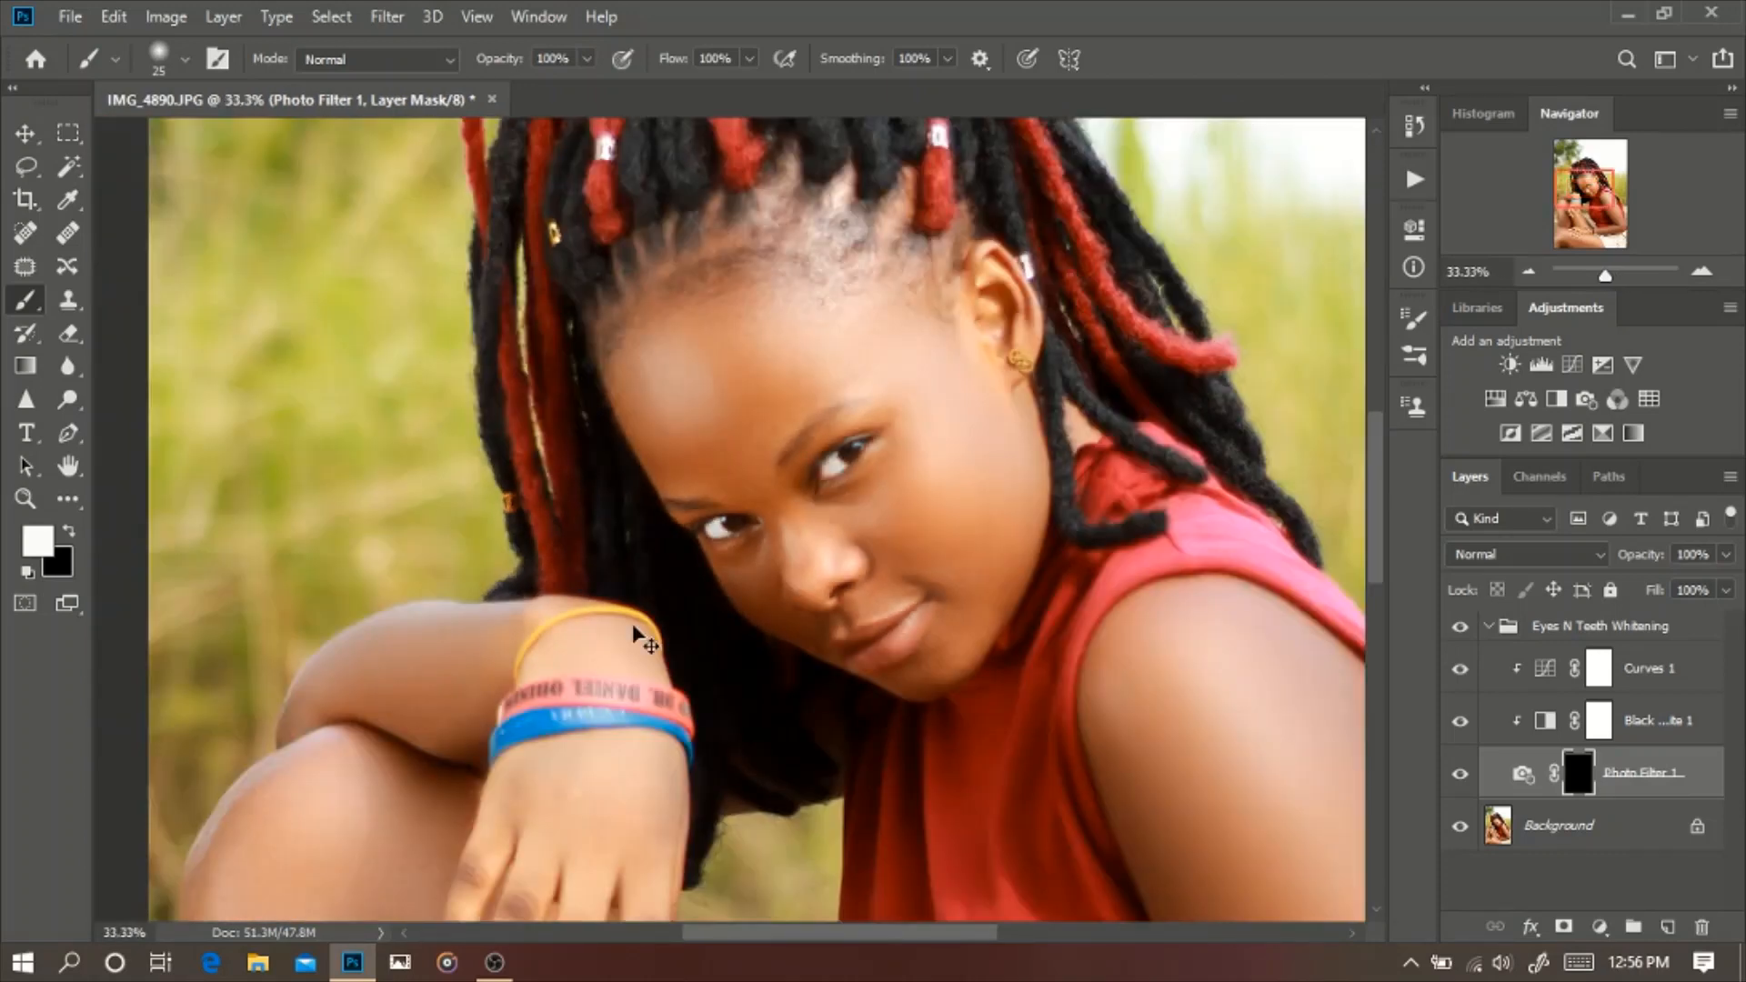
pyautogui.hotkey('ctrl', '-')
pyautogui.hotkey('ctrl', '-')
pyautogui.hotkey('ctrl', '-')
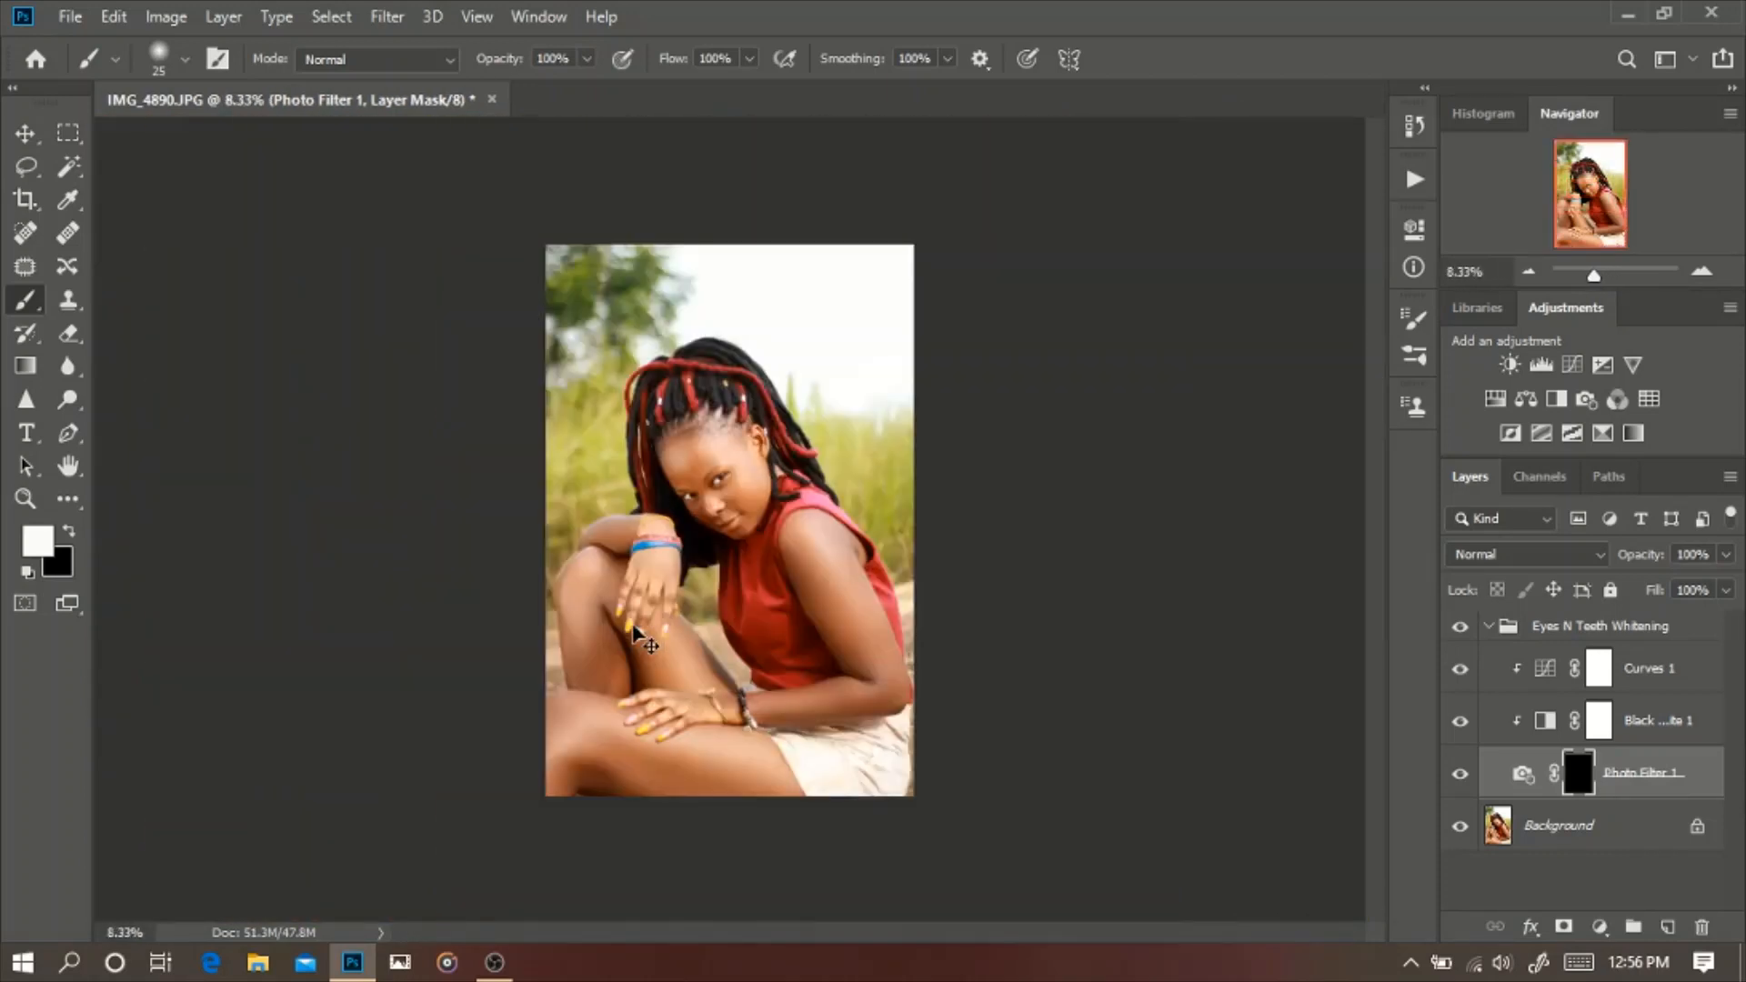
pyautogui.hotkey('ctrl', '+')
pyautogui.hotkey('ctrl', '-')
pyautogui.click(1491, 629)
pyautogui.click(1487, 627)
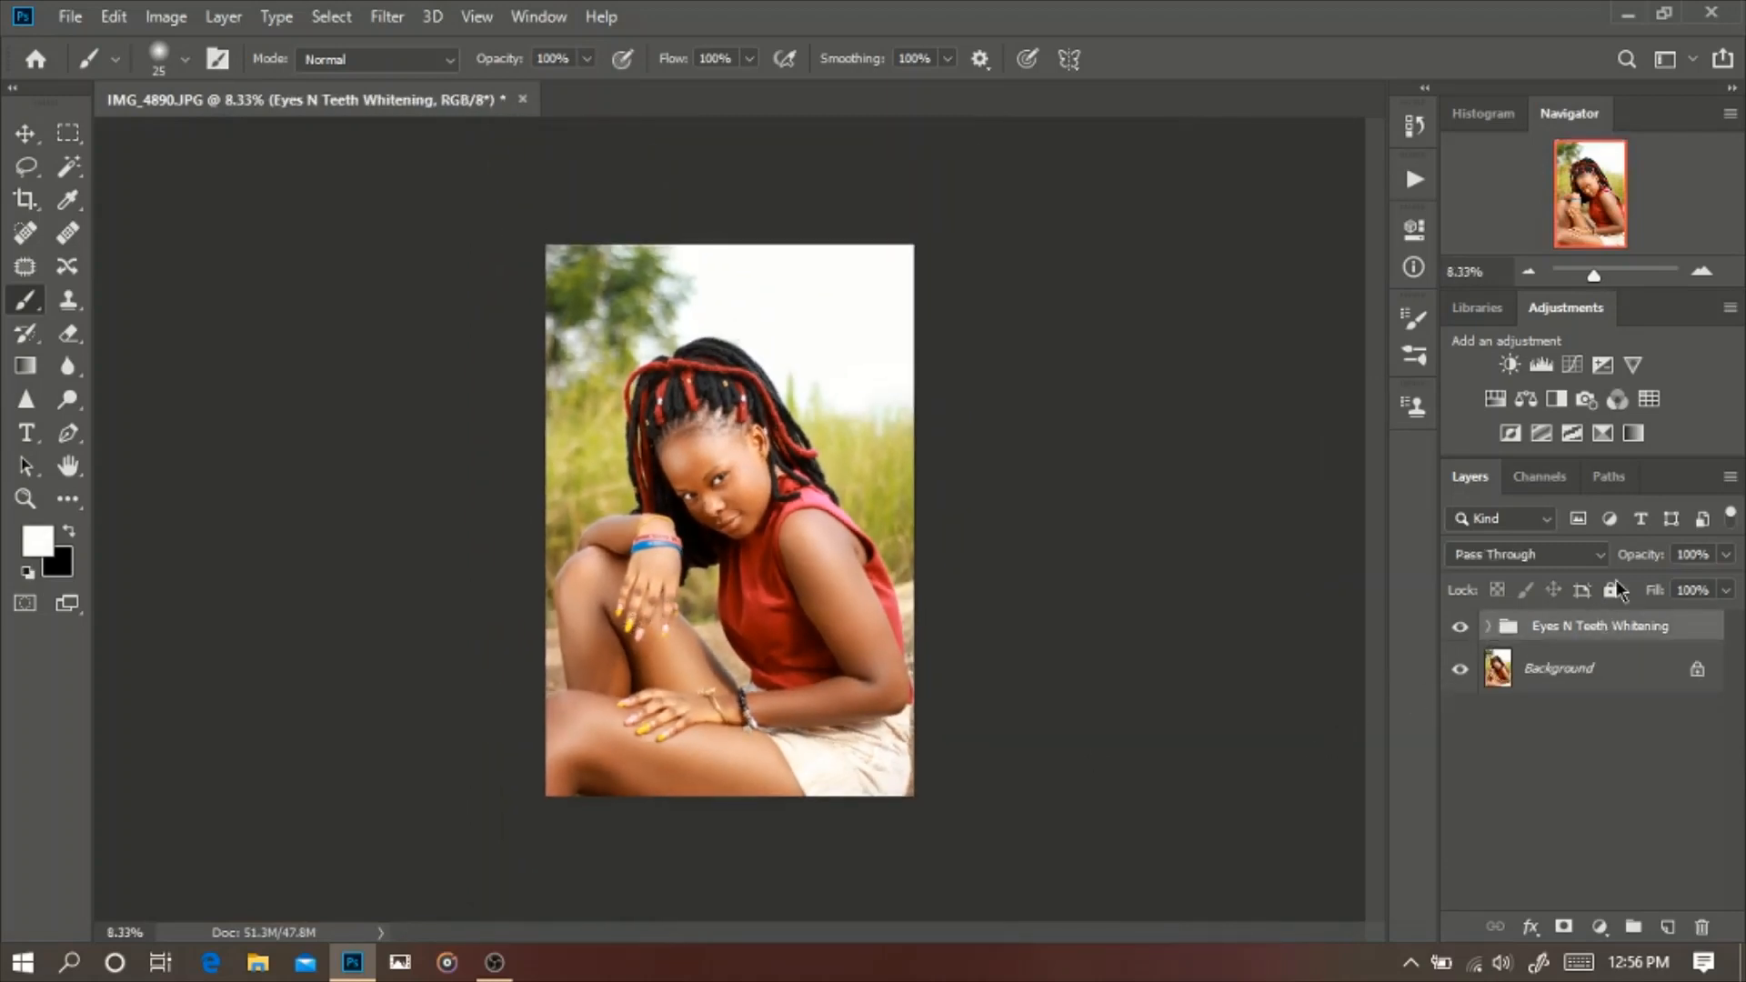
pyautogui.moveTo(1657, 558); pyautogui.dragTo(1634, 561)
pyautogui.click(1459, 627)
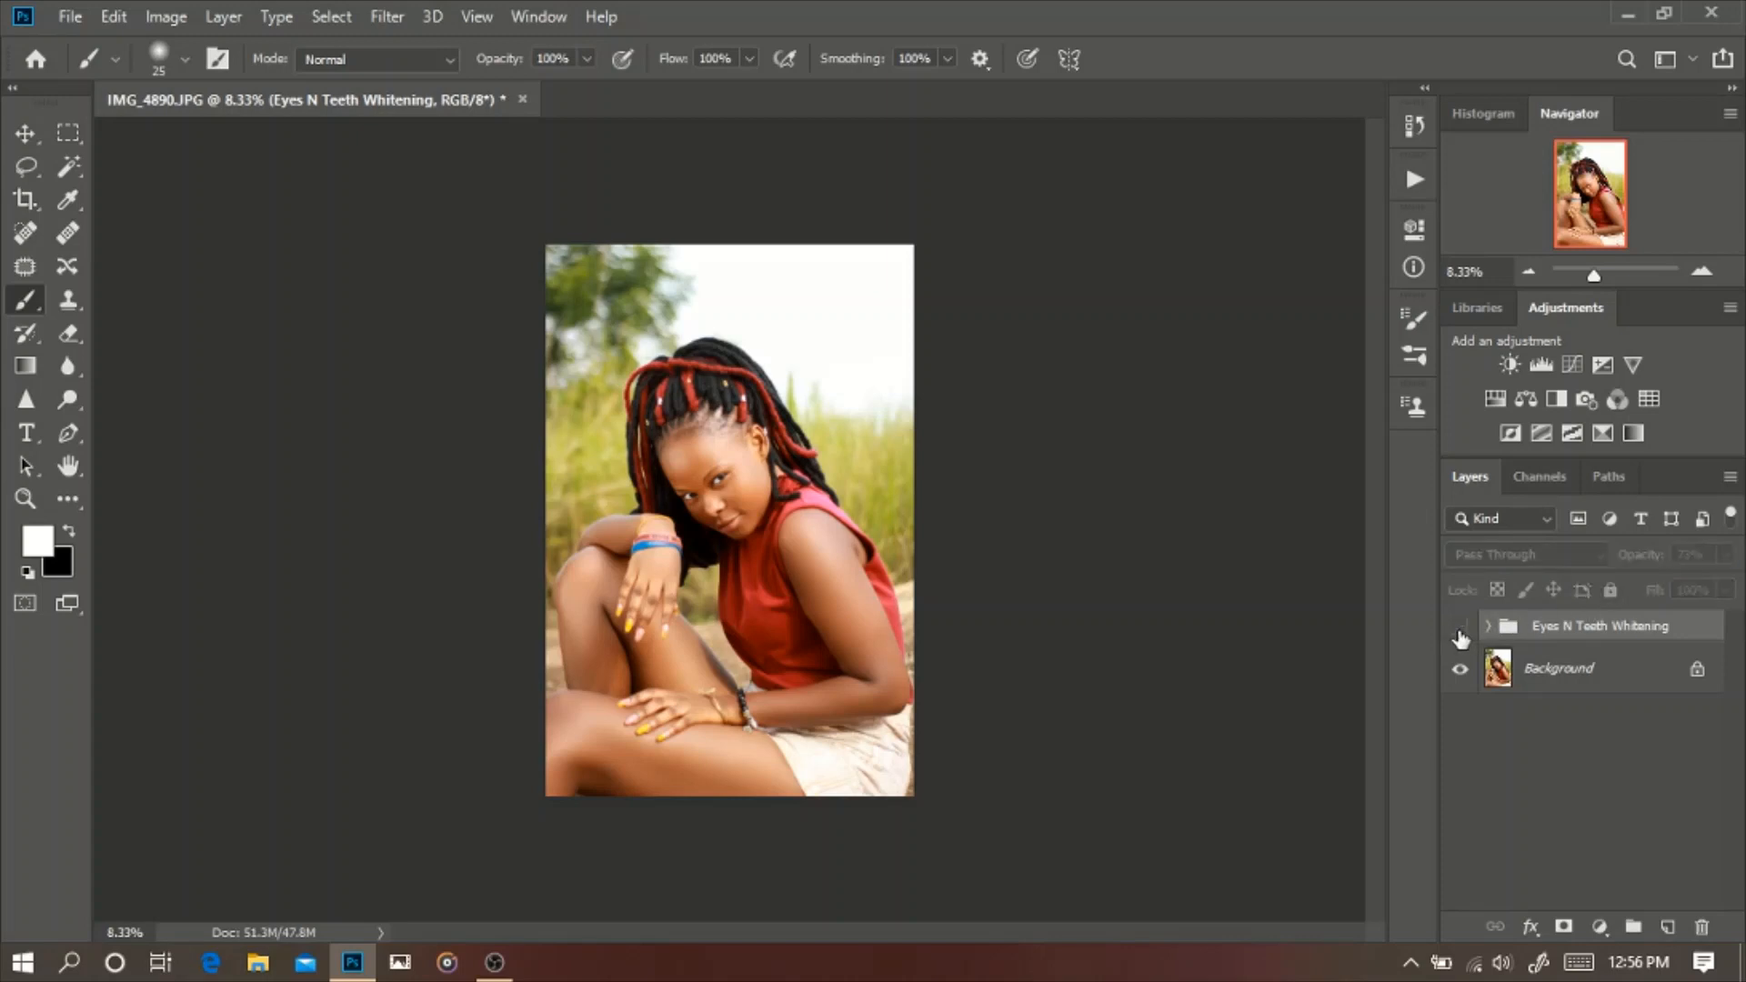
pyautogui.click(1460, 629)
# Step: Add a Selective Color adjustment layer above the whitening group and set its Whites to Cyan +50% and Yellow about -69%
pyautogui.click(1540, 779)
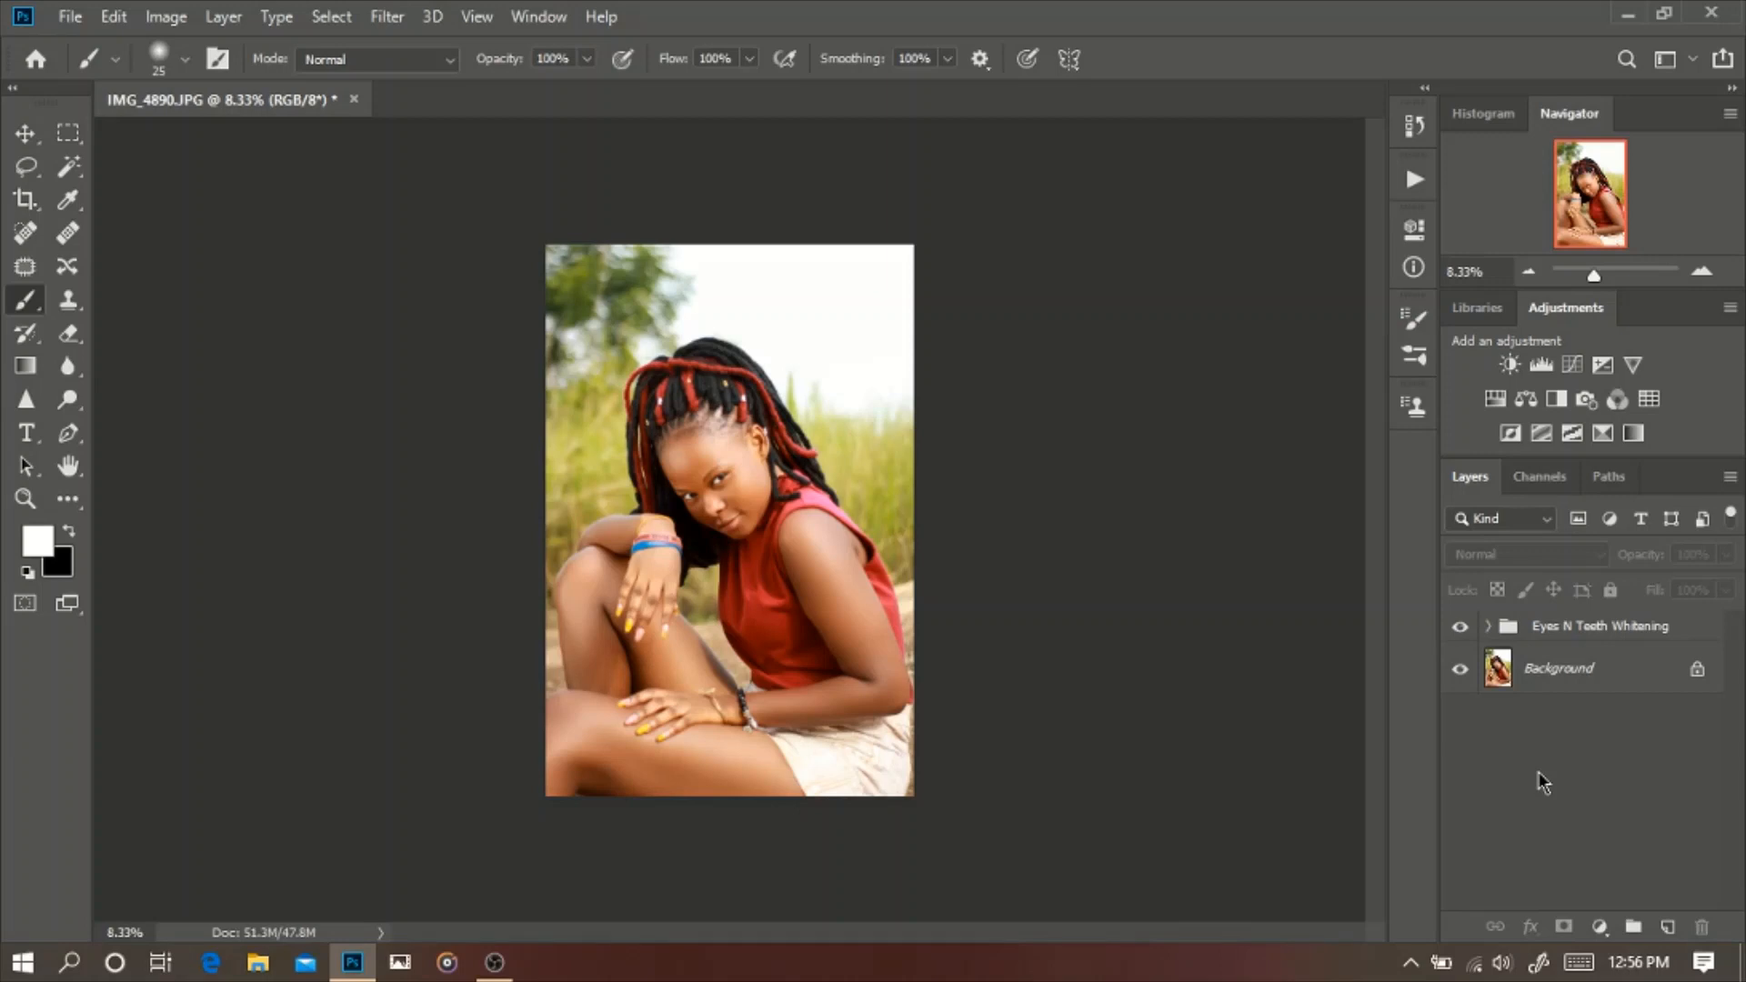
pyautogui.click(1606, 934)
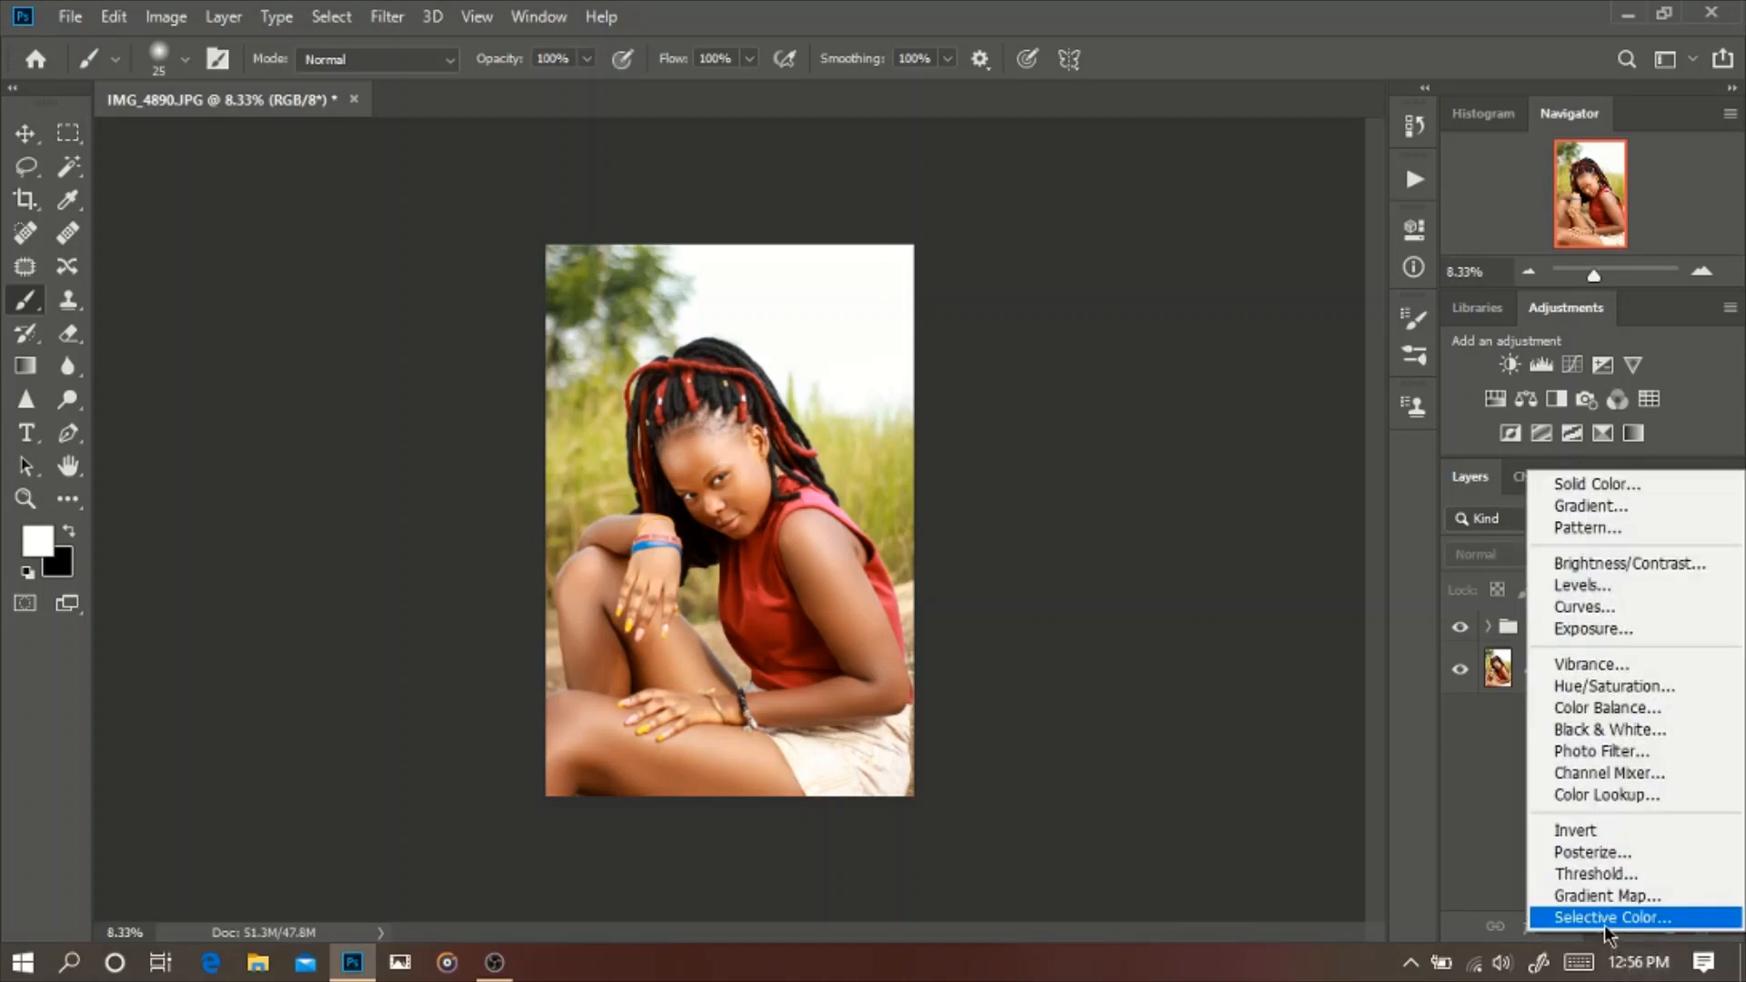
pyautogui.click(1604, 925)
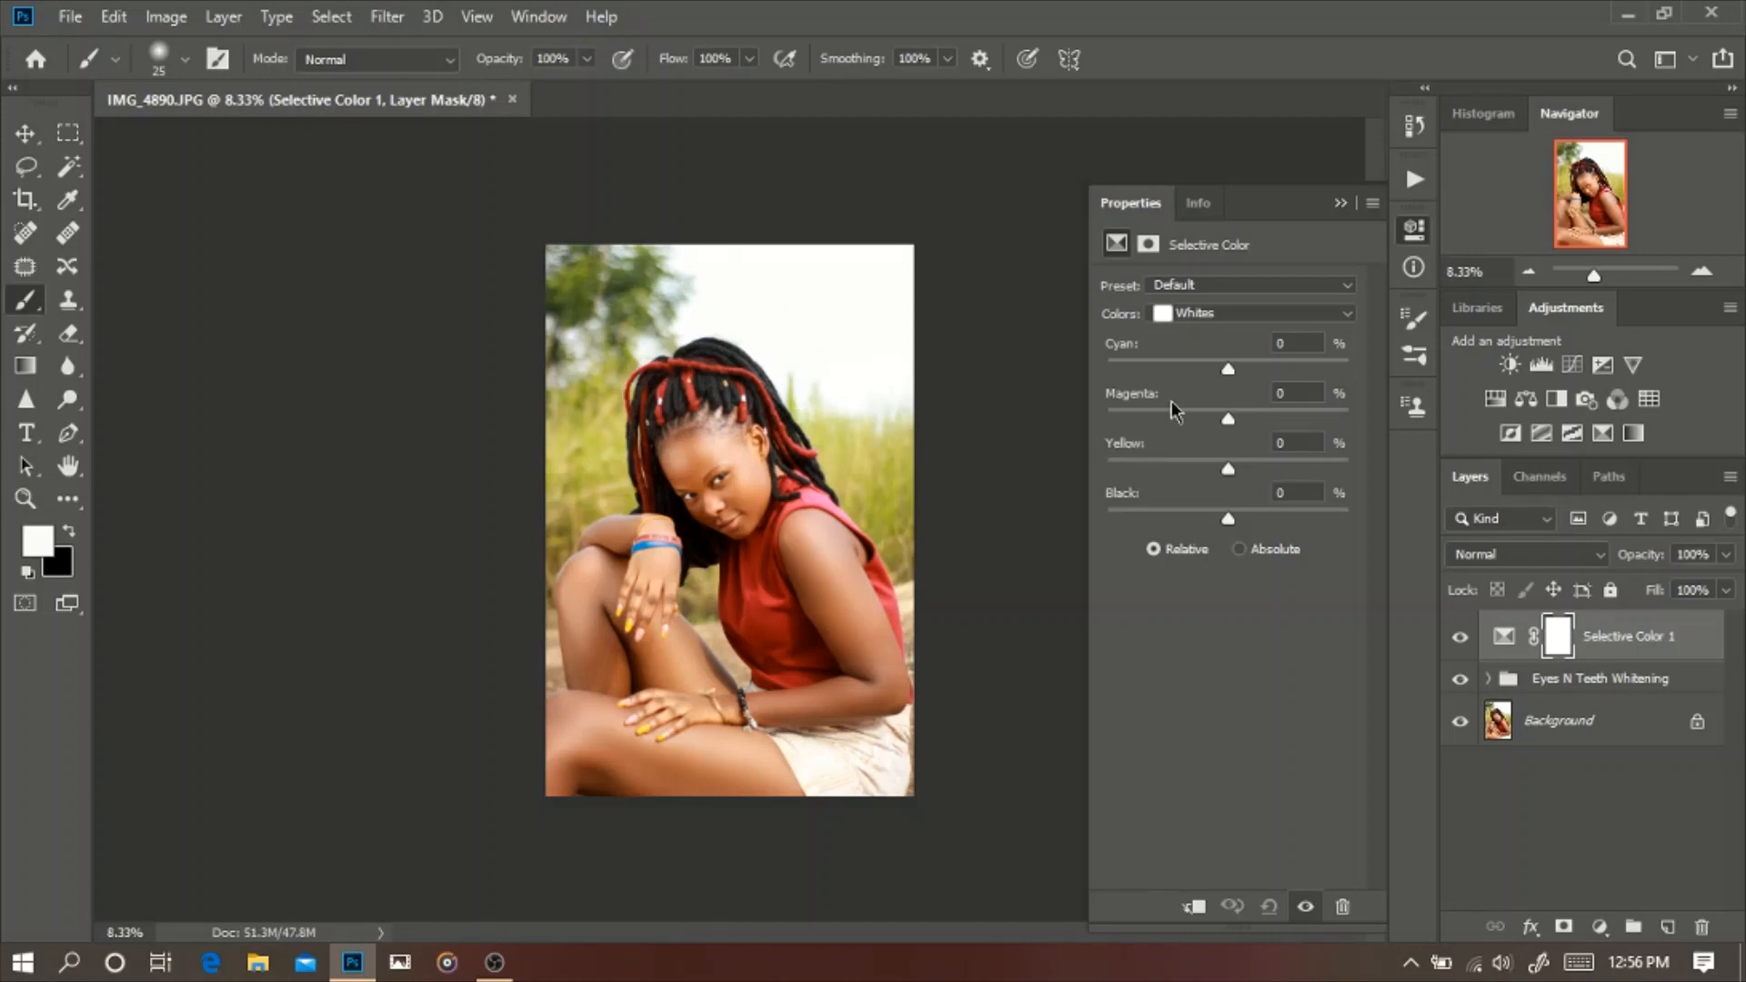
pyautogui.moveTo(1229, 368); pyautogui.dragTo(1289, 369)
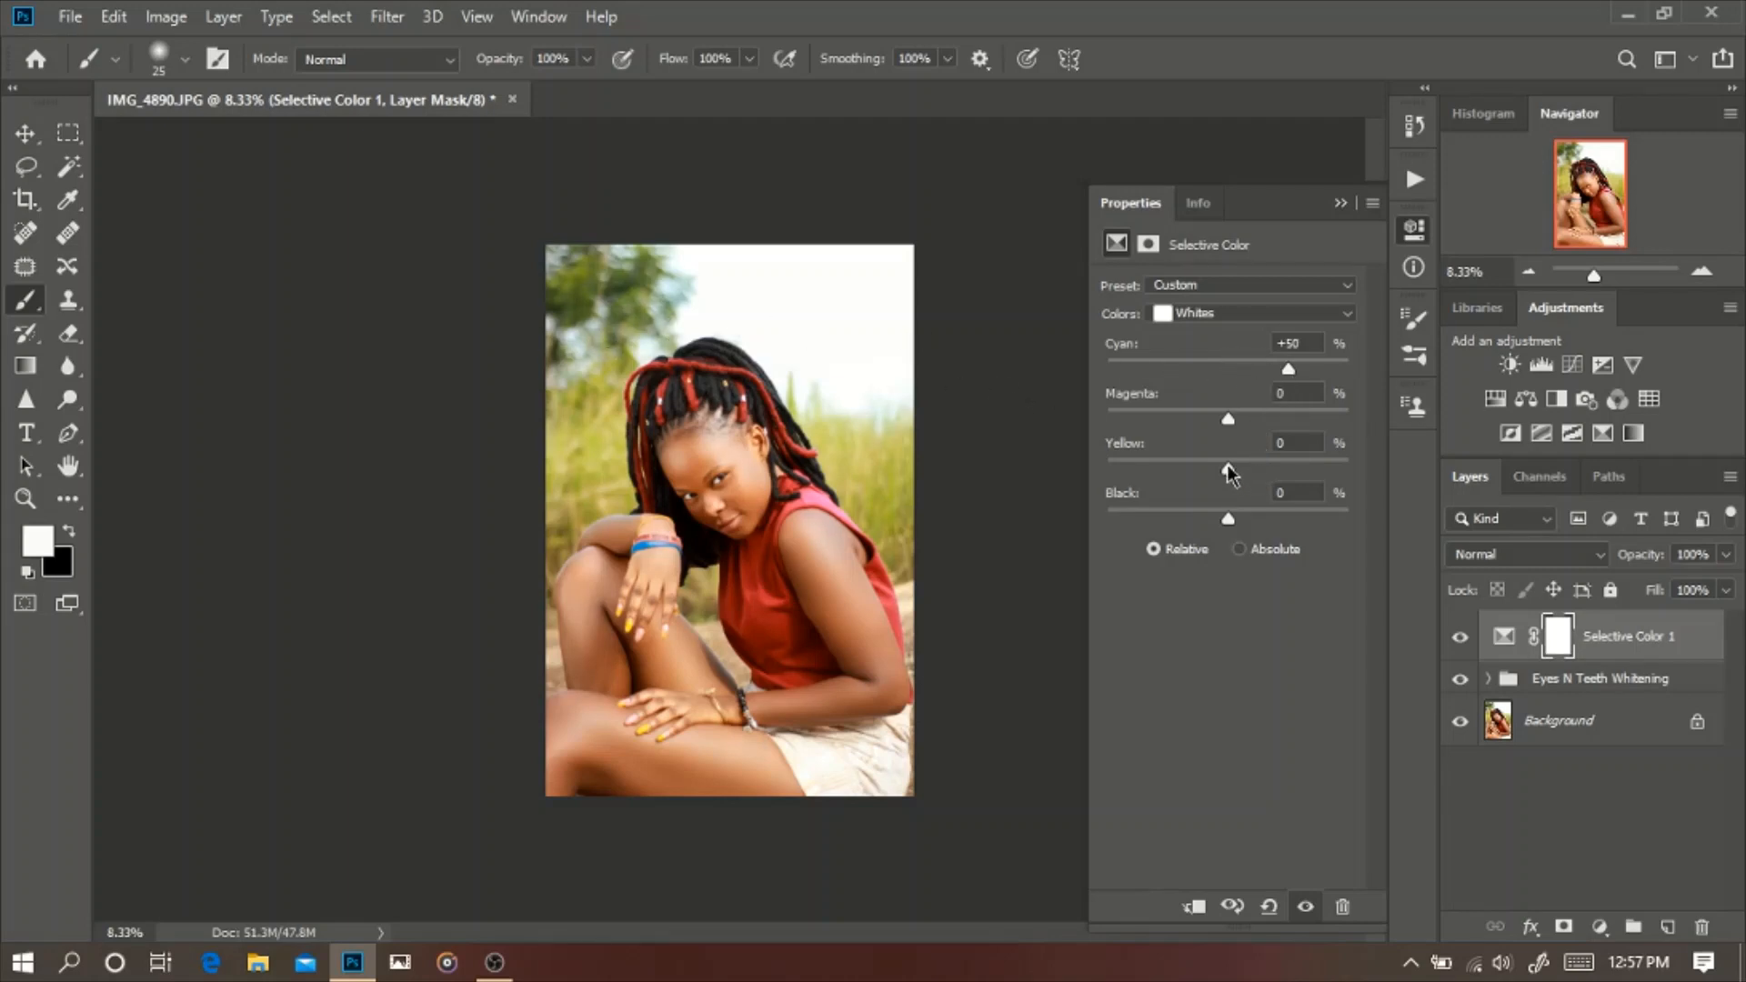
pyautogui.moveTo(1229, 473); pyautogui.dragTo(1137, 469)
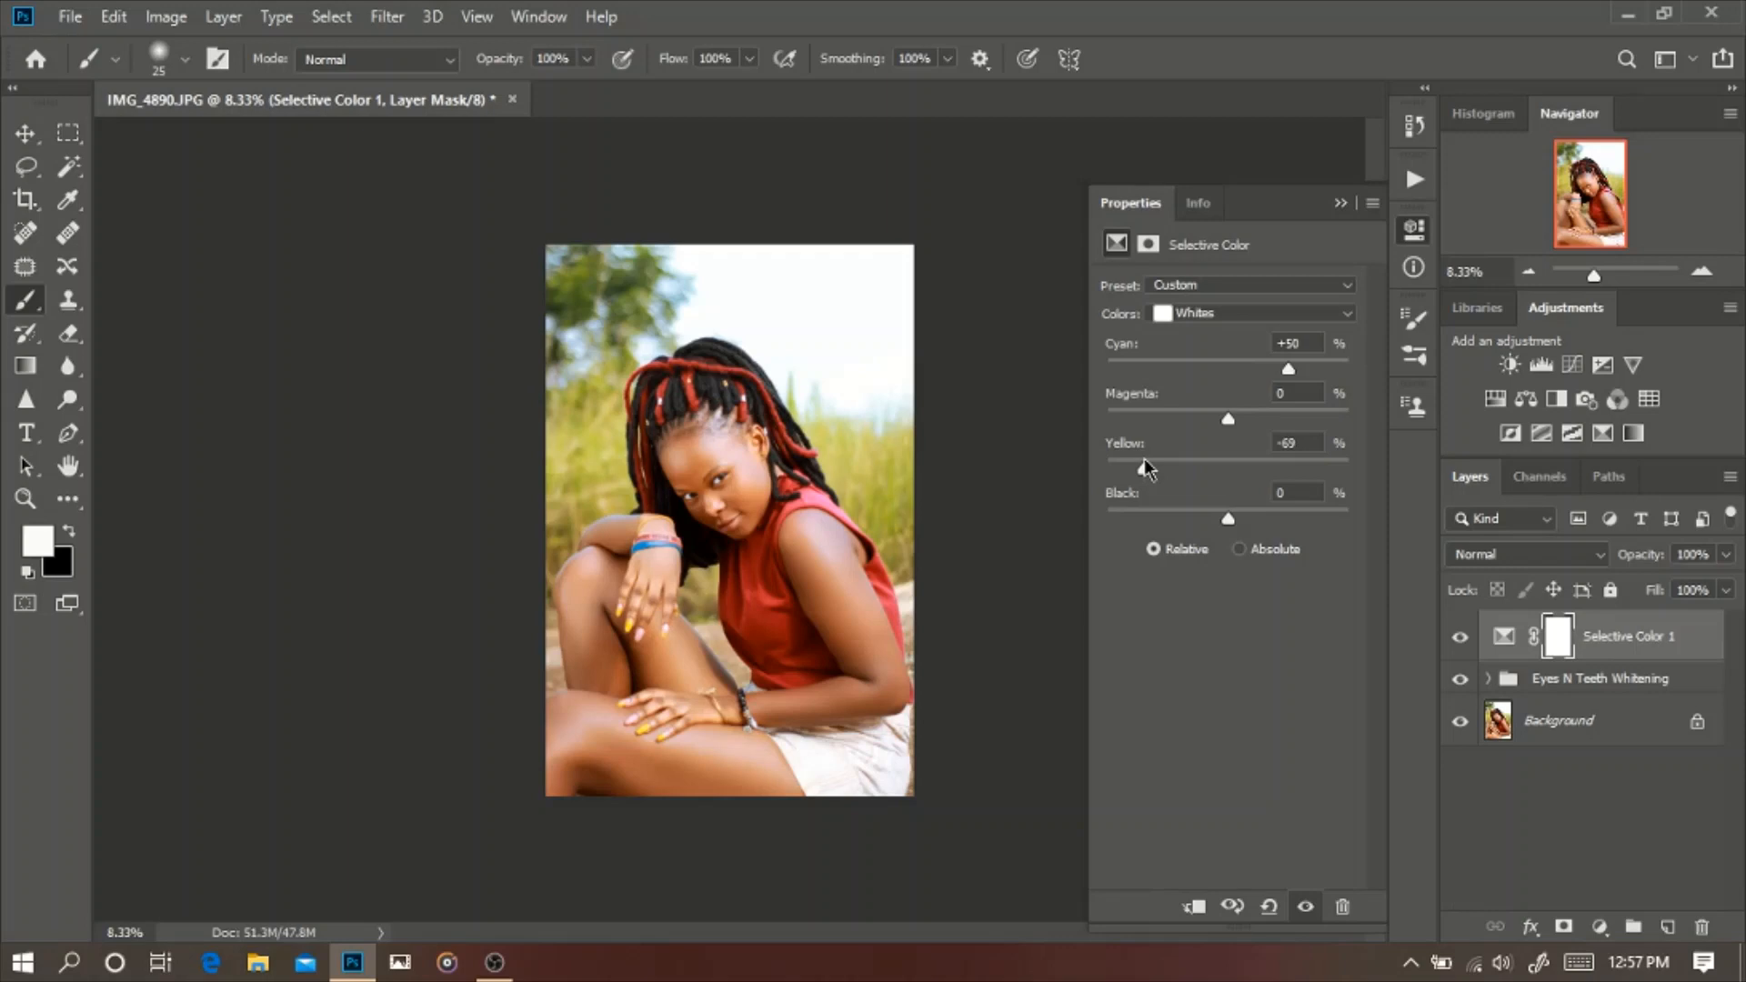
# Step: In the Selective Color adjustment, set the Yellows to Cyan +42% and Yellow 0%
pyautogui.click(1217, 316)
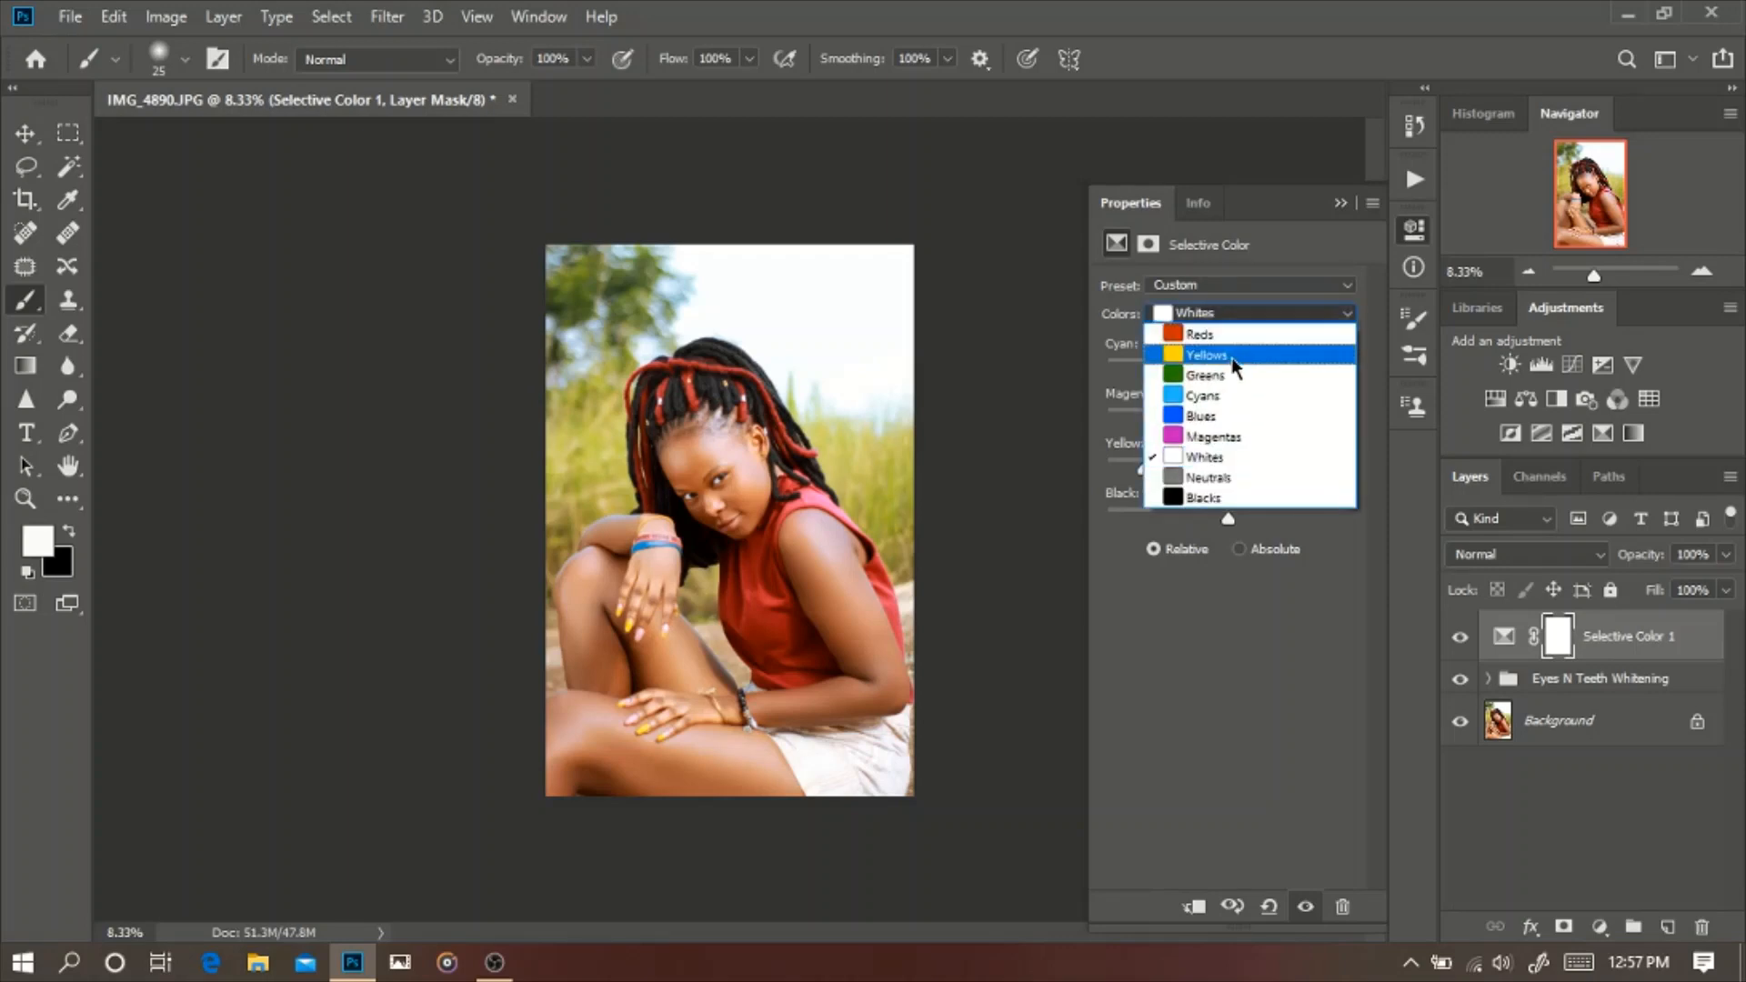
pyautogui.click(1232, 366)
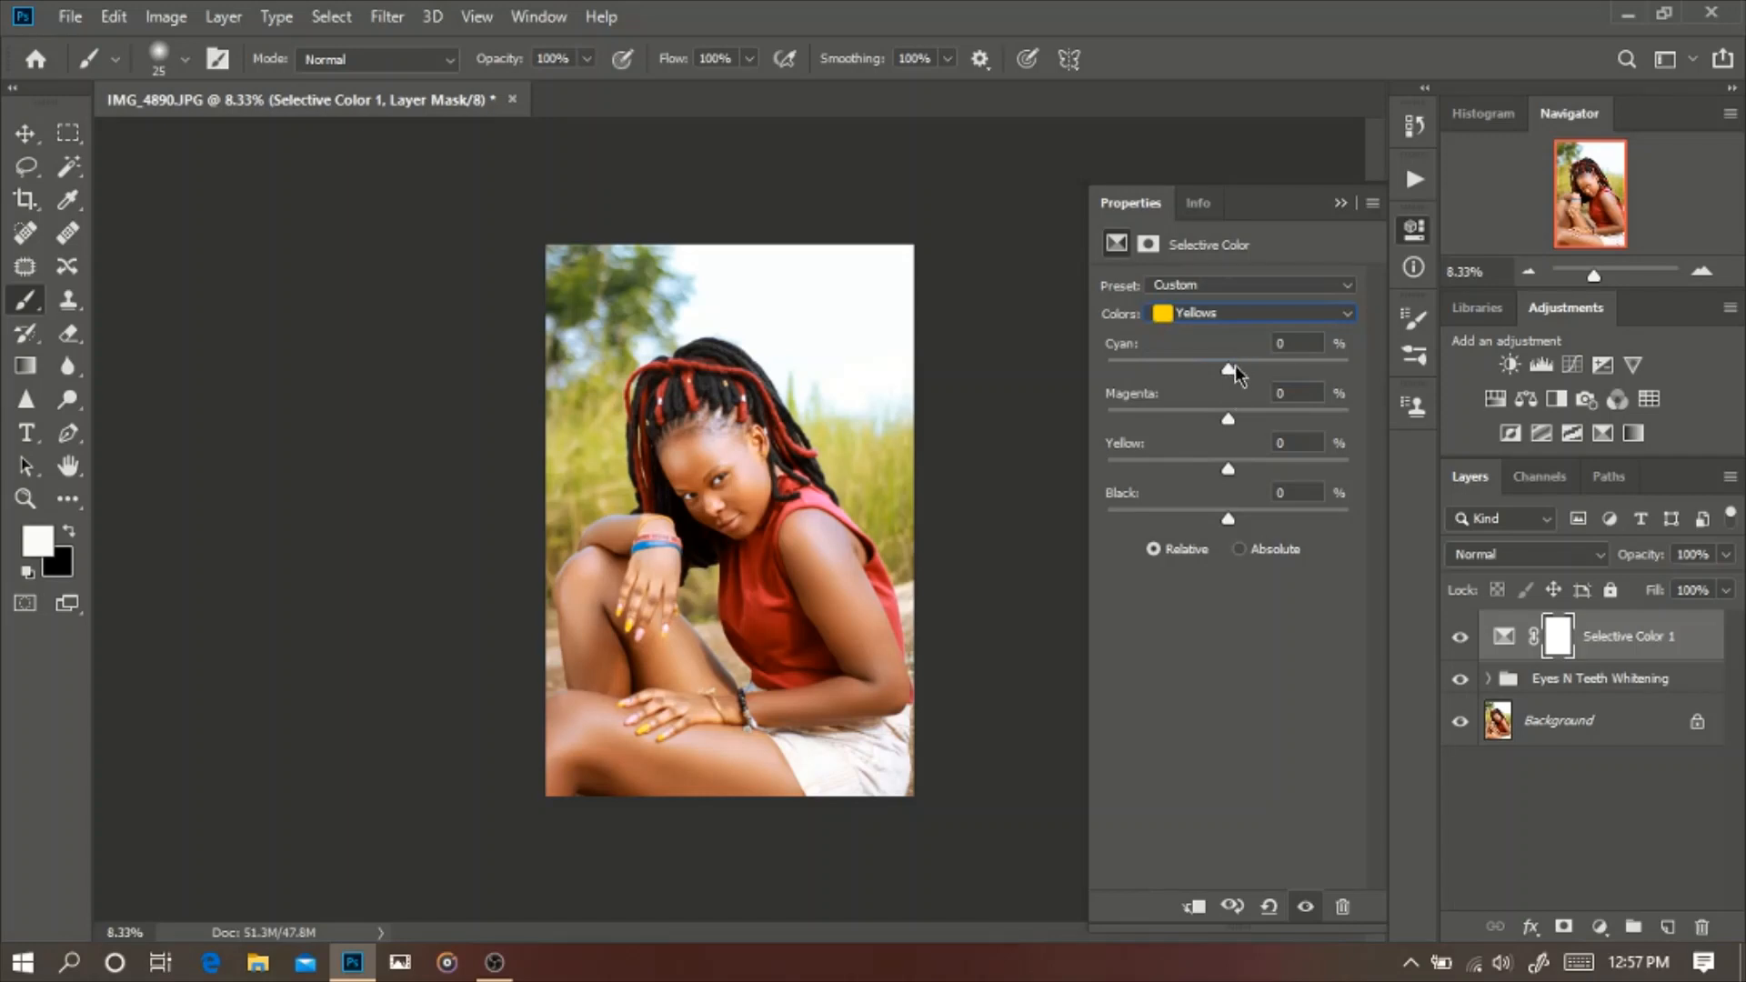
pyautogui.moveTo(1224, 366)
pyautogui.mouseDown()
pyautogui.moveTo(1284, 378)
pyautogui.moveTo(1217, 378)
pyautogui.mouseUp()
pyautogui.moveTo(1217, 369); pyautogui.dragTo(1278, 373)
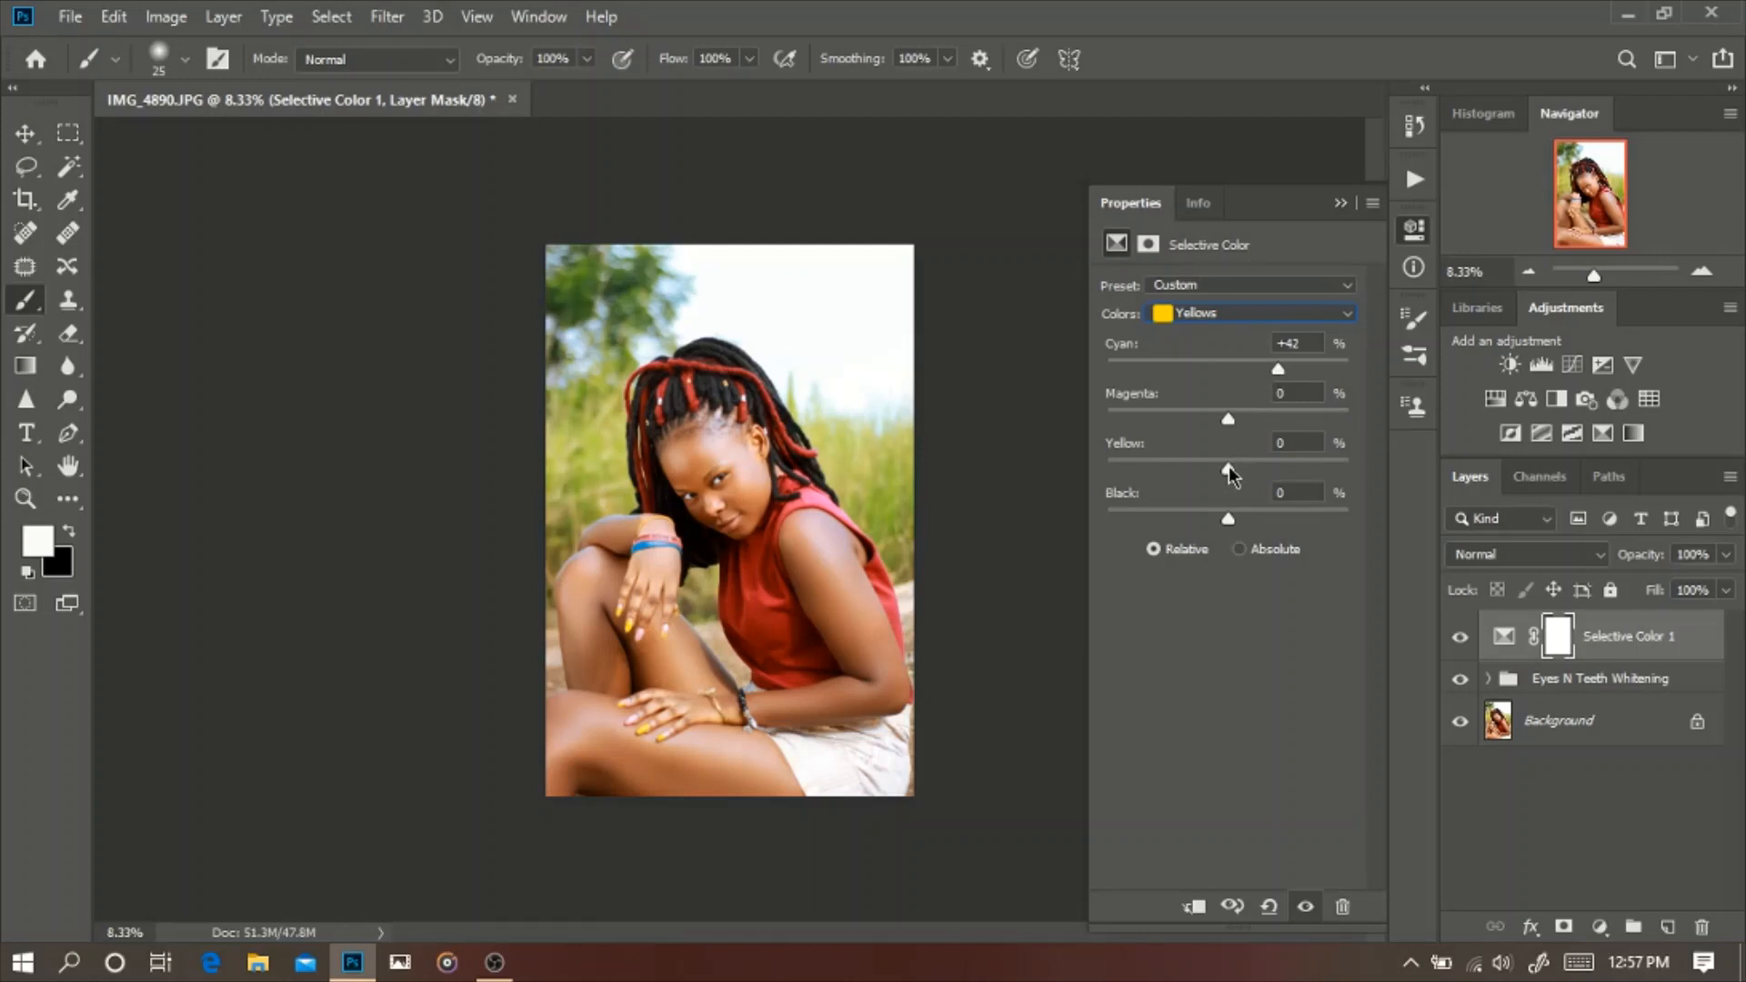
pyautogui.moveTo(1229, 470)
pyautogui.mouseDown()
pyautogui.moveTo(1273, 477)
pyautogui.moveTo(1187, 471)
pyautogui.moveTo(1230, 473)
pyautogui.moveTo(1215, 471)
pyautogui.mouseUp()
pyautogui.click(1318, 441)
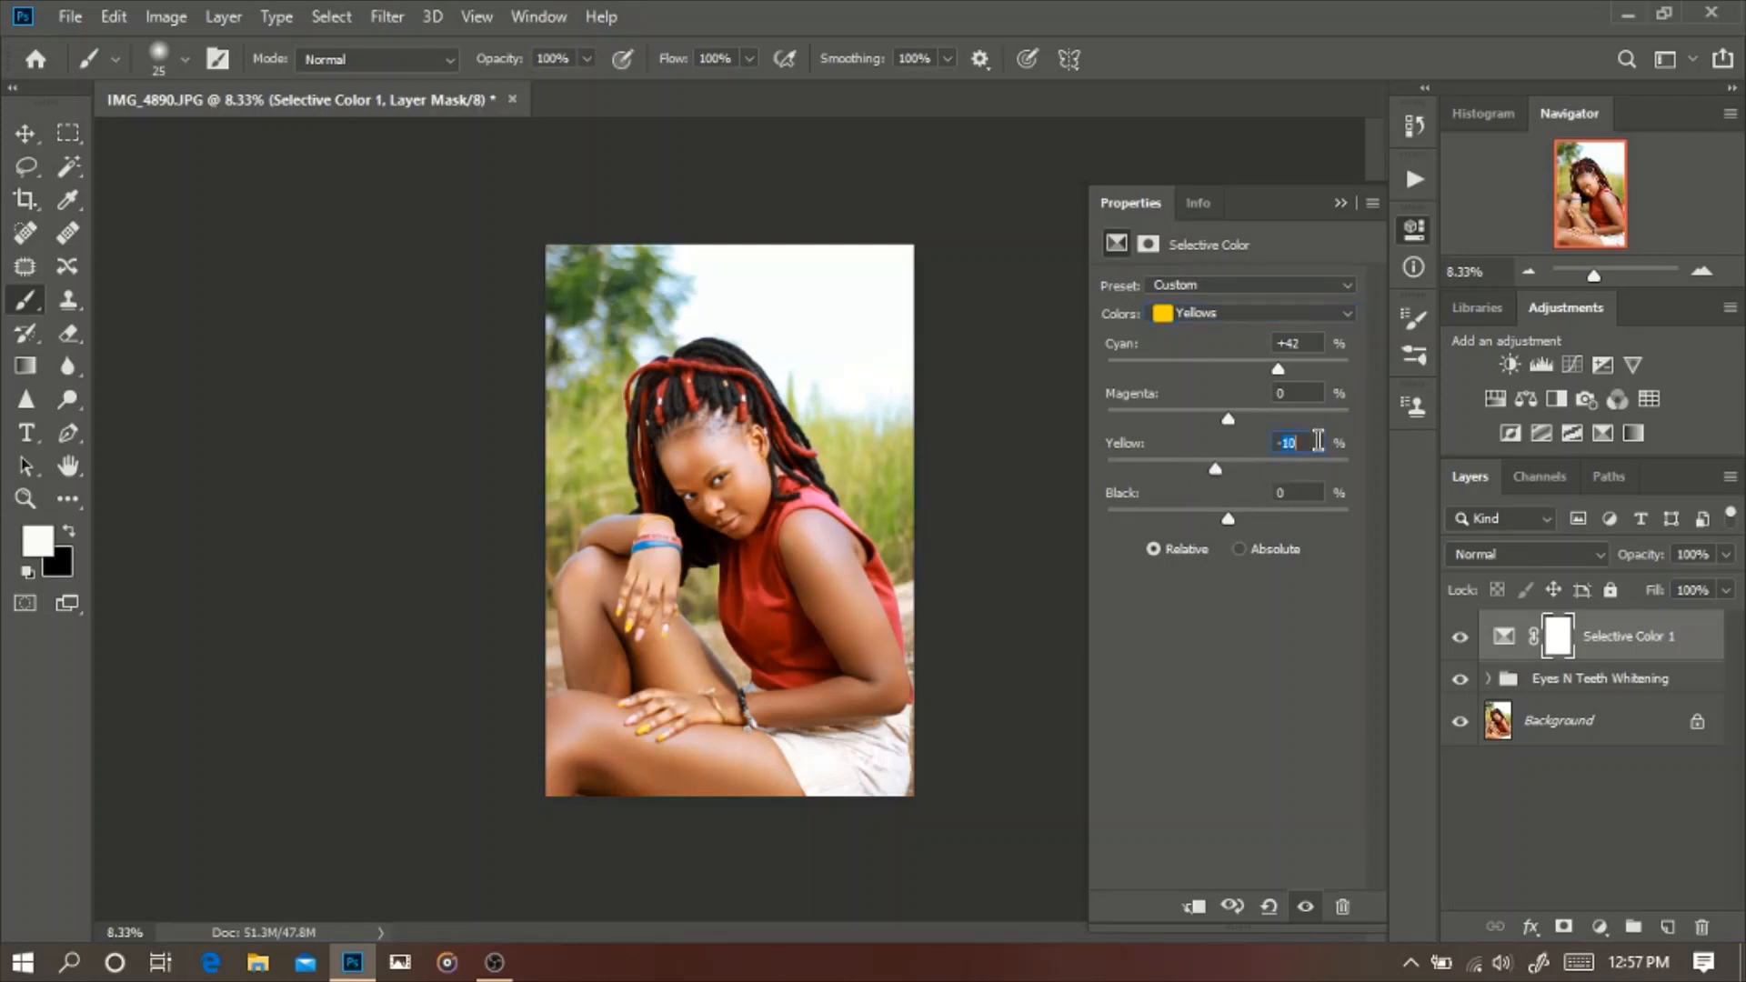
pyautogui.write('0')
# Step: Set the Reds in the Selective Color adjustment to Cyan about -39% and raise their Yellow slightly
pyautogui.click(1231, 329)
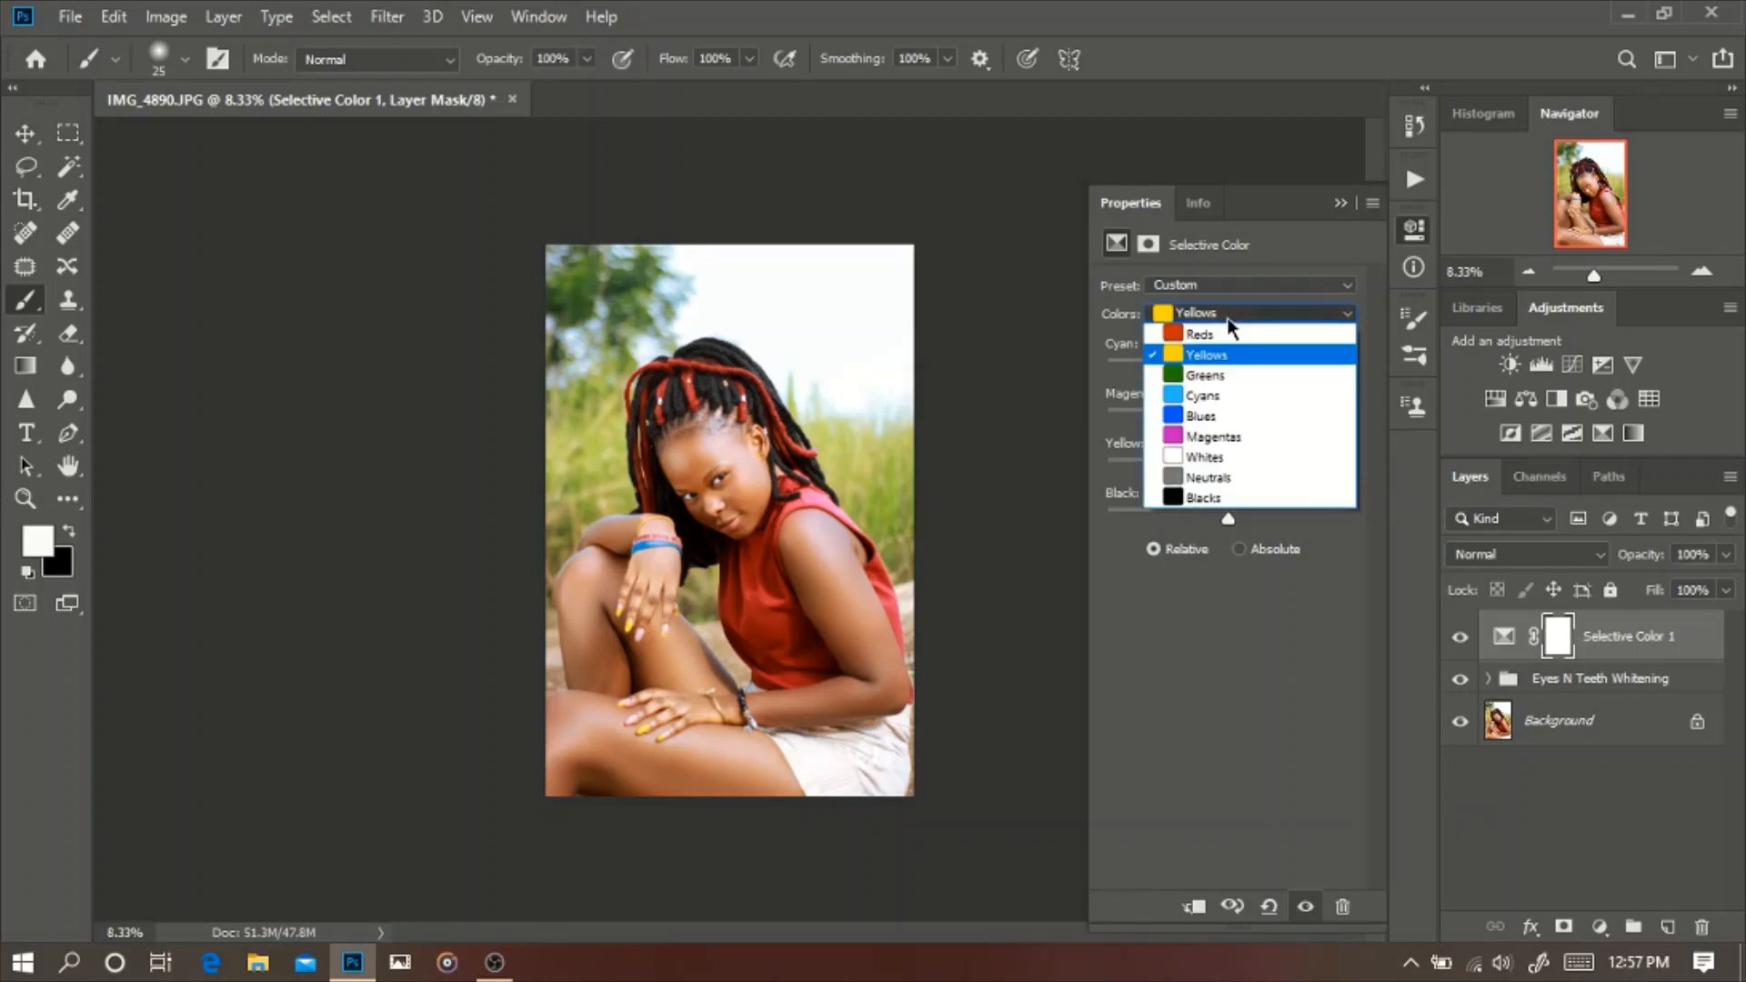
pyautogui.click(1223, 335)
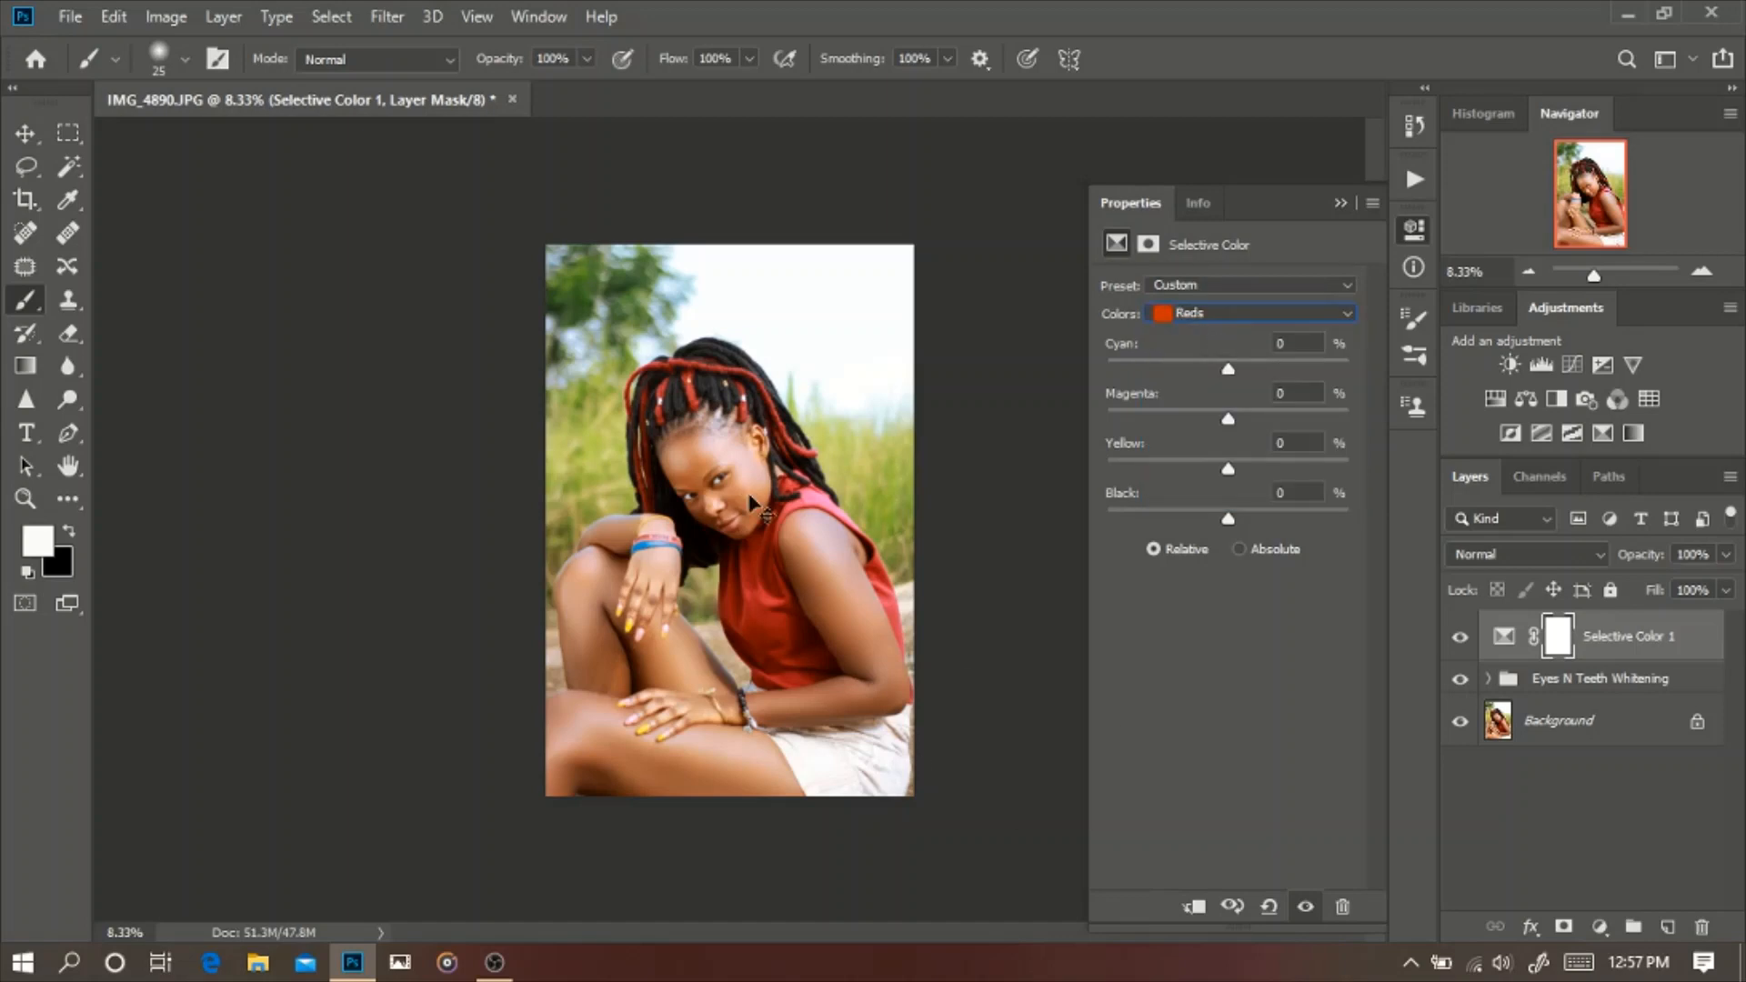
pyautogui.hotkey('ctrl', '+')
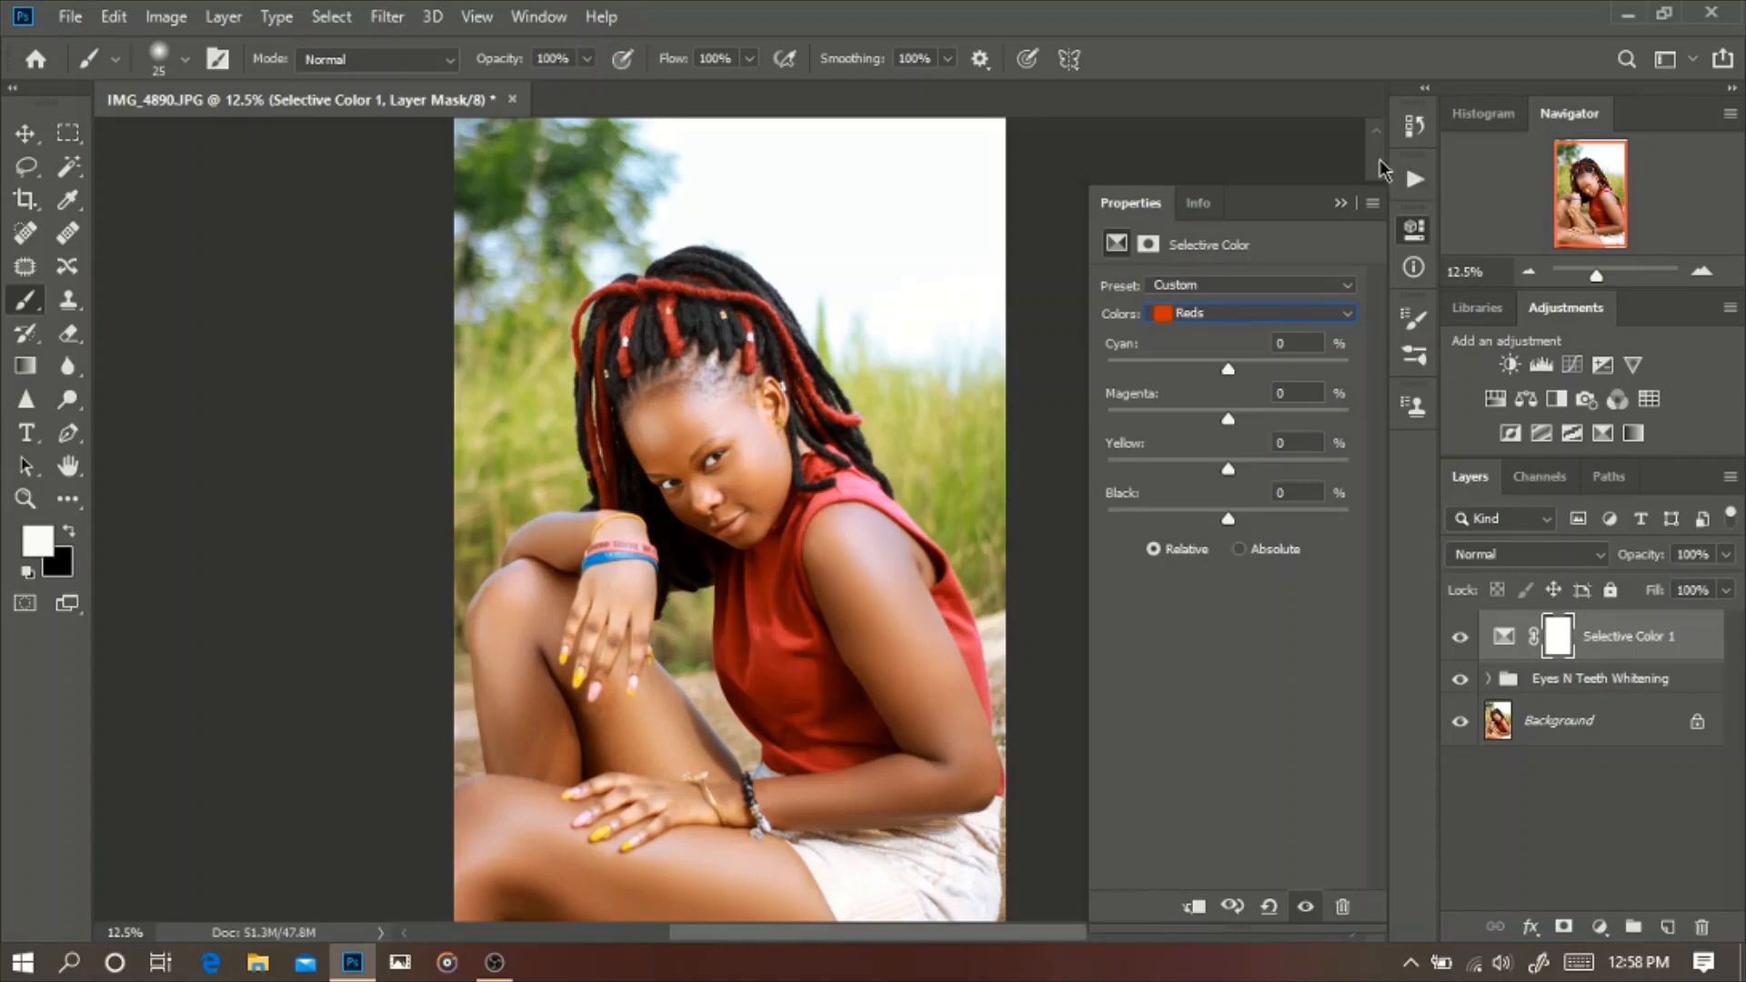
pyautogui.scroll(-2, 1382, 168)
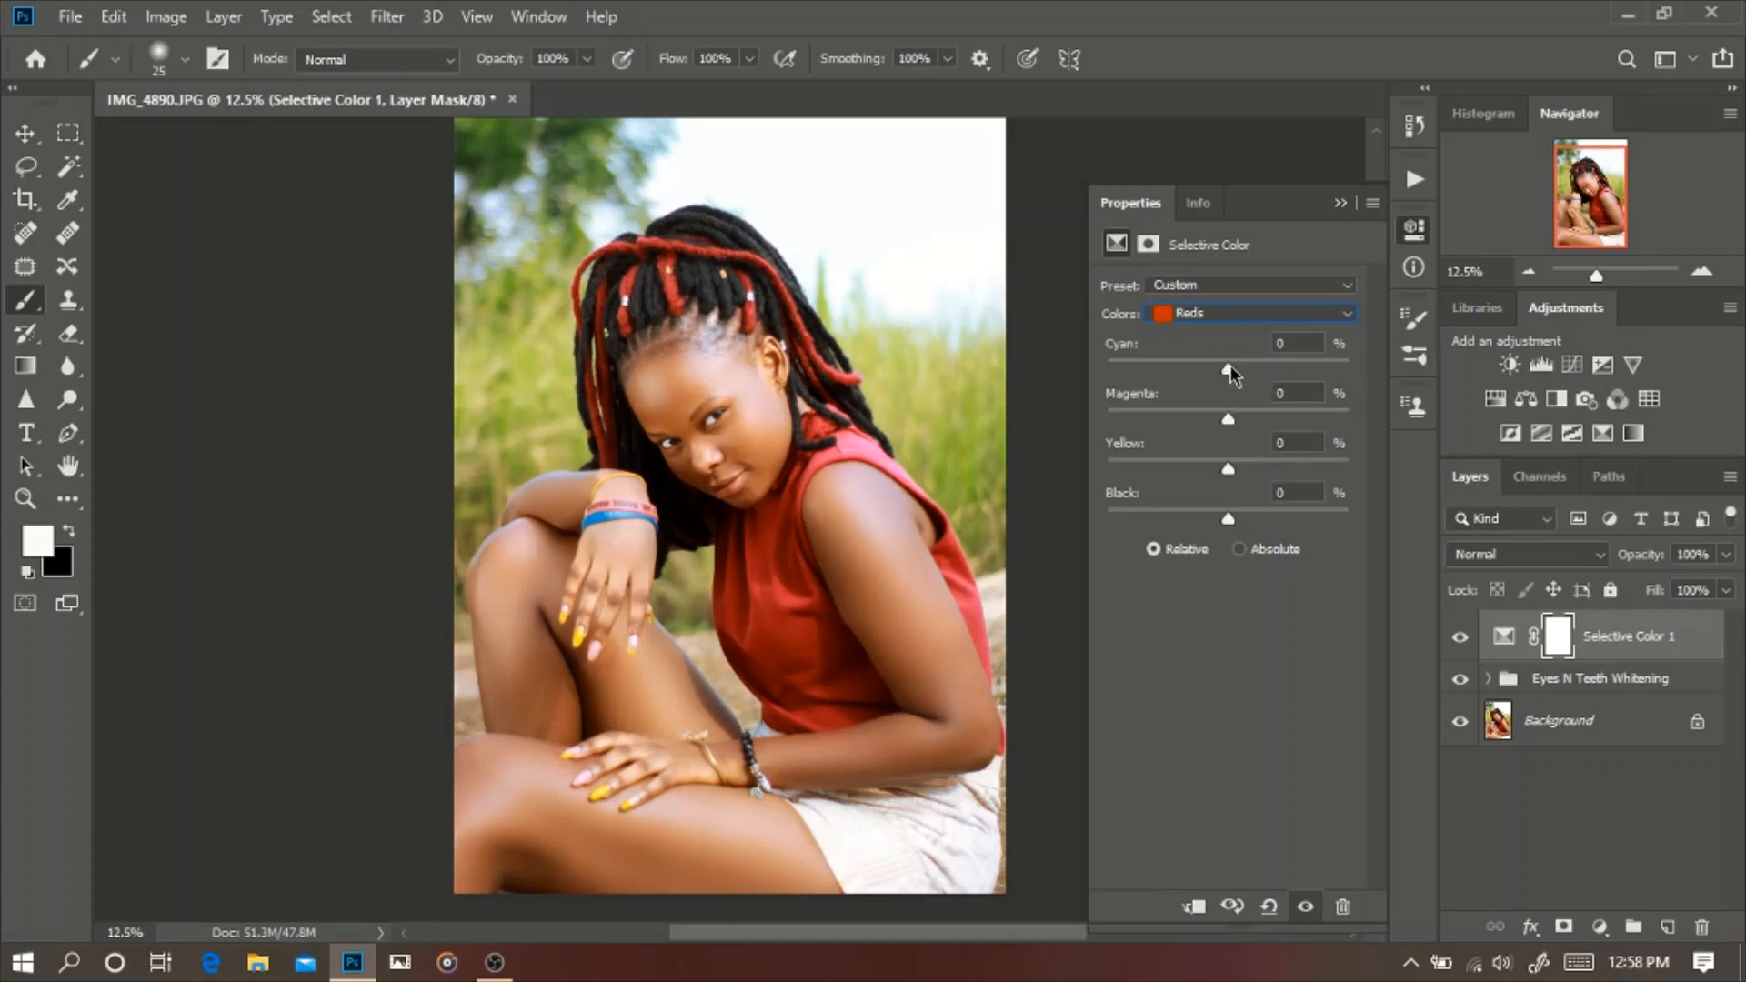
pyautogui.moveTo(1224, 362); pyautogui.dragTo(1192, 378)
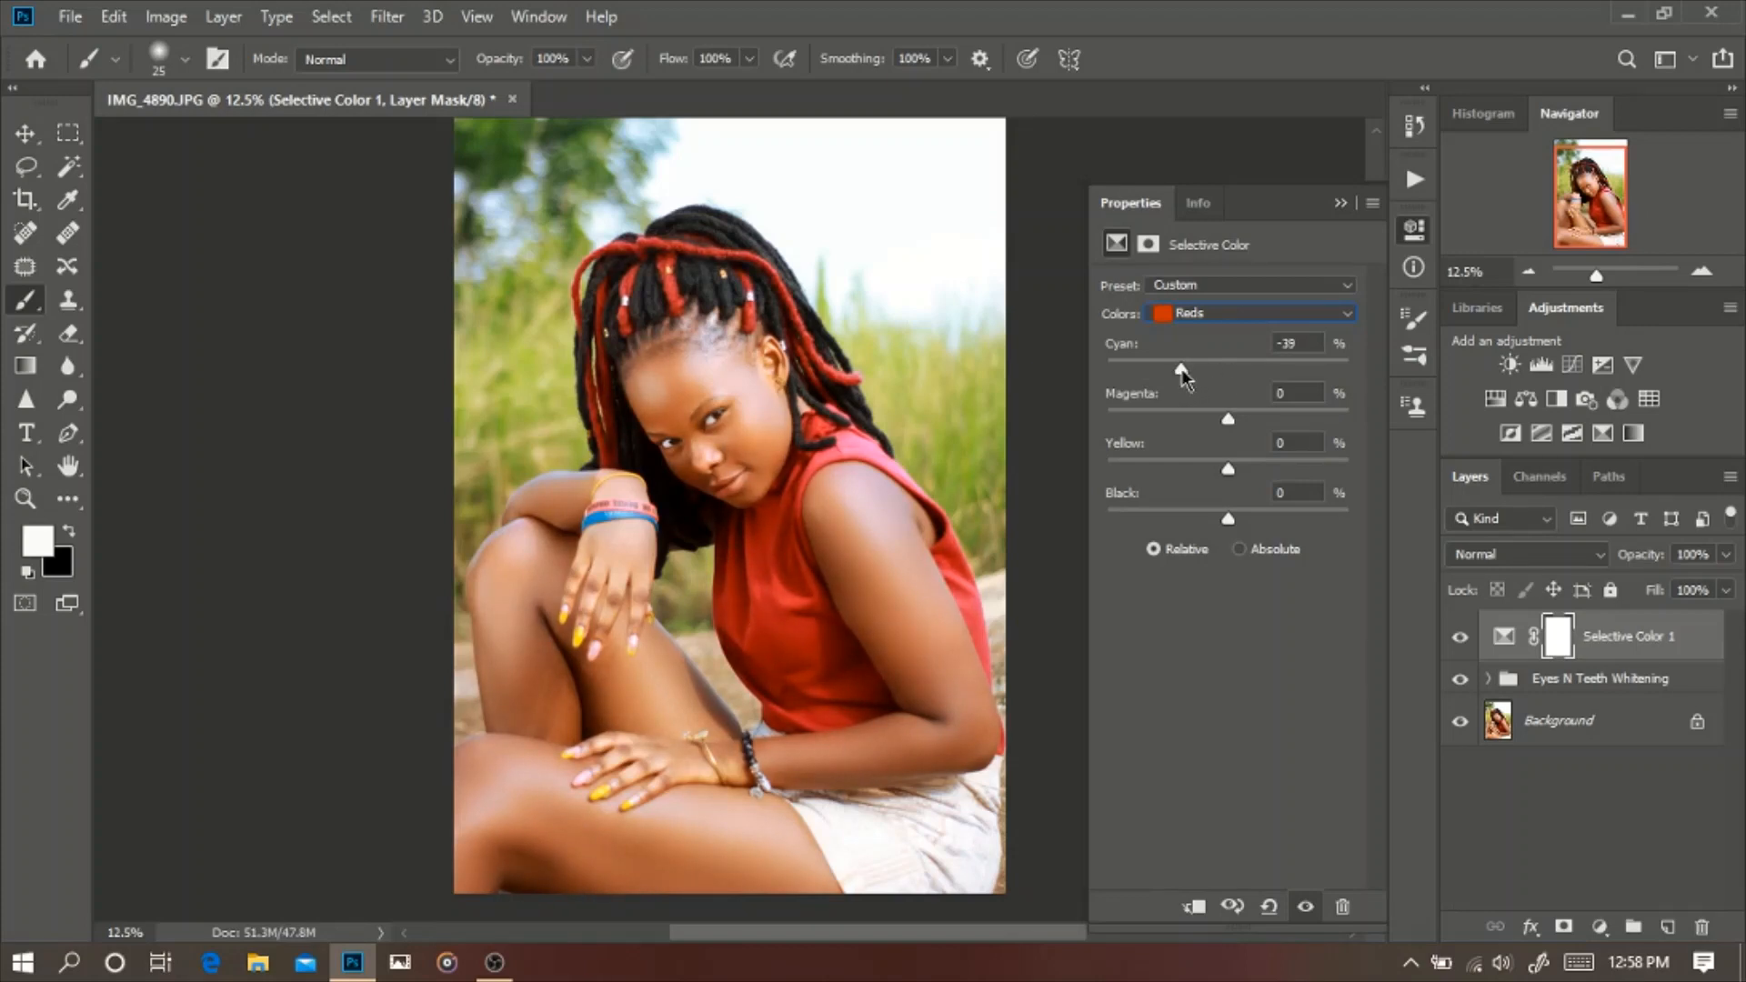
pyautogui.moveTo(1183, 378); pyautogui.dragTo(1182, 378)
pyautogui.moveTo(1233, 460); pyautogui.dragTo(1242, 480)
# Step: Raise the Cyan of the Greens moderately in the Selective Color adjustment and collapse its properties
pyautogui.click(1225, 315)
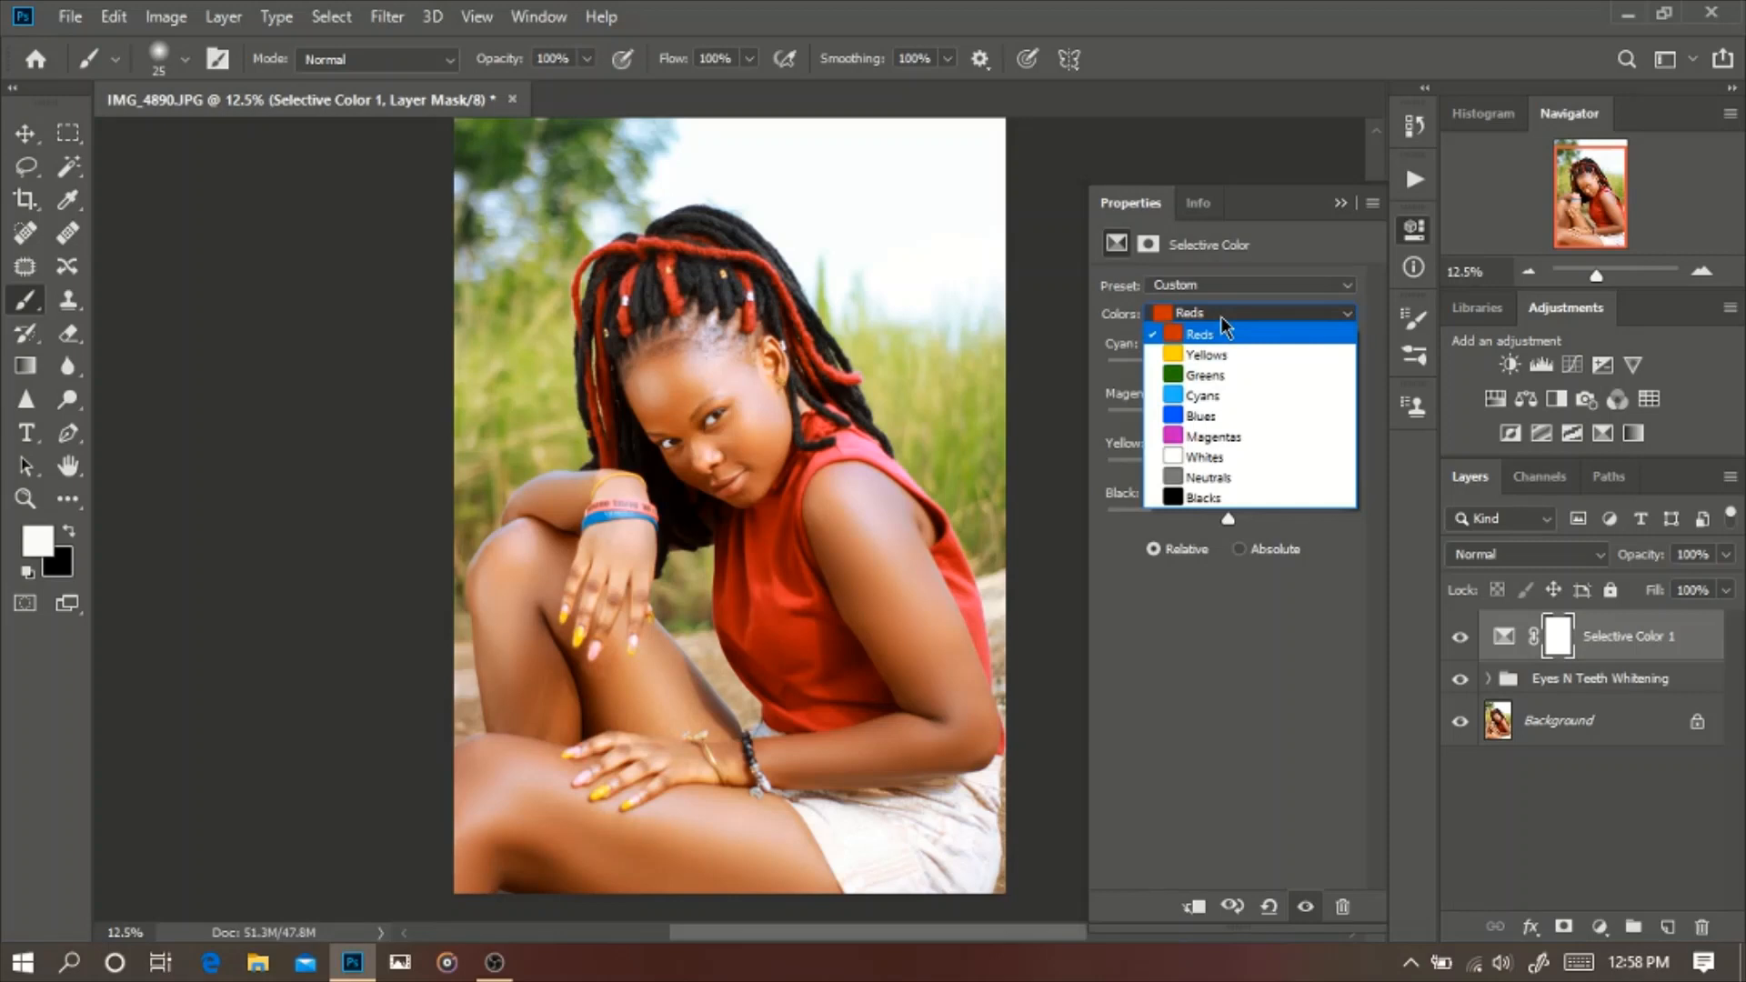
pyautogui.click(1225, 376)
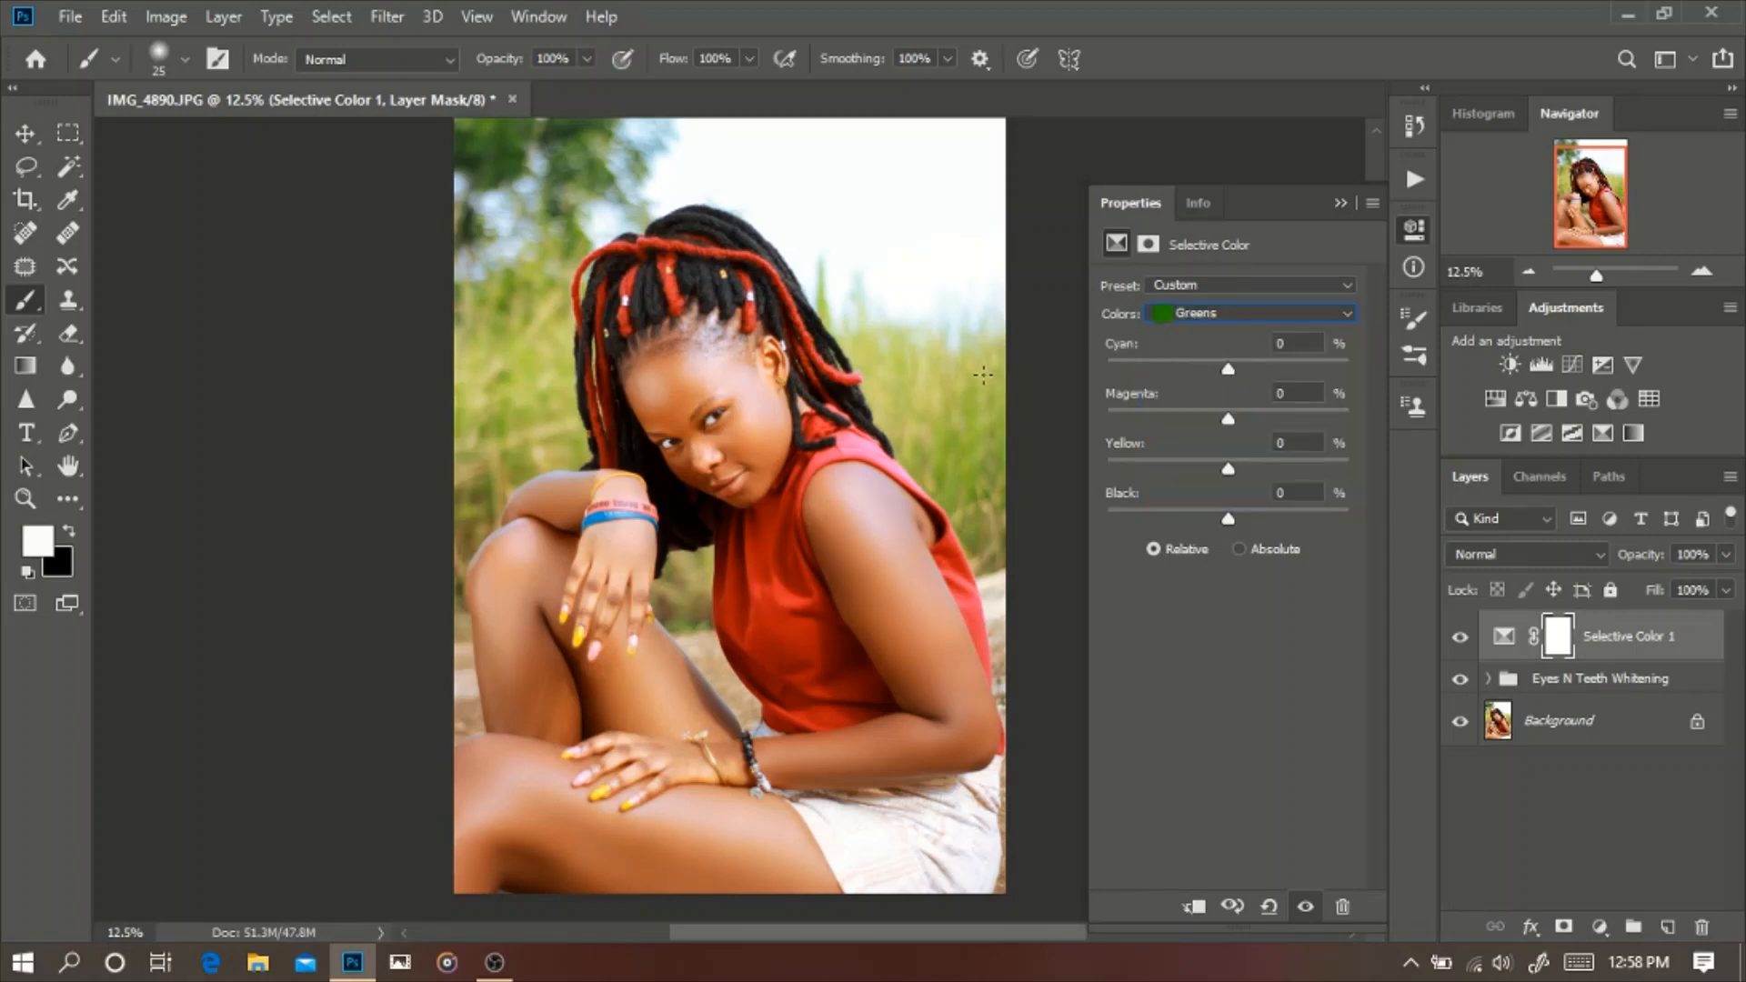
pyautogui.hotkey('ctrl', '-')
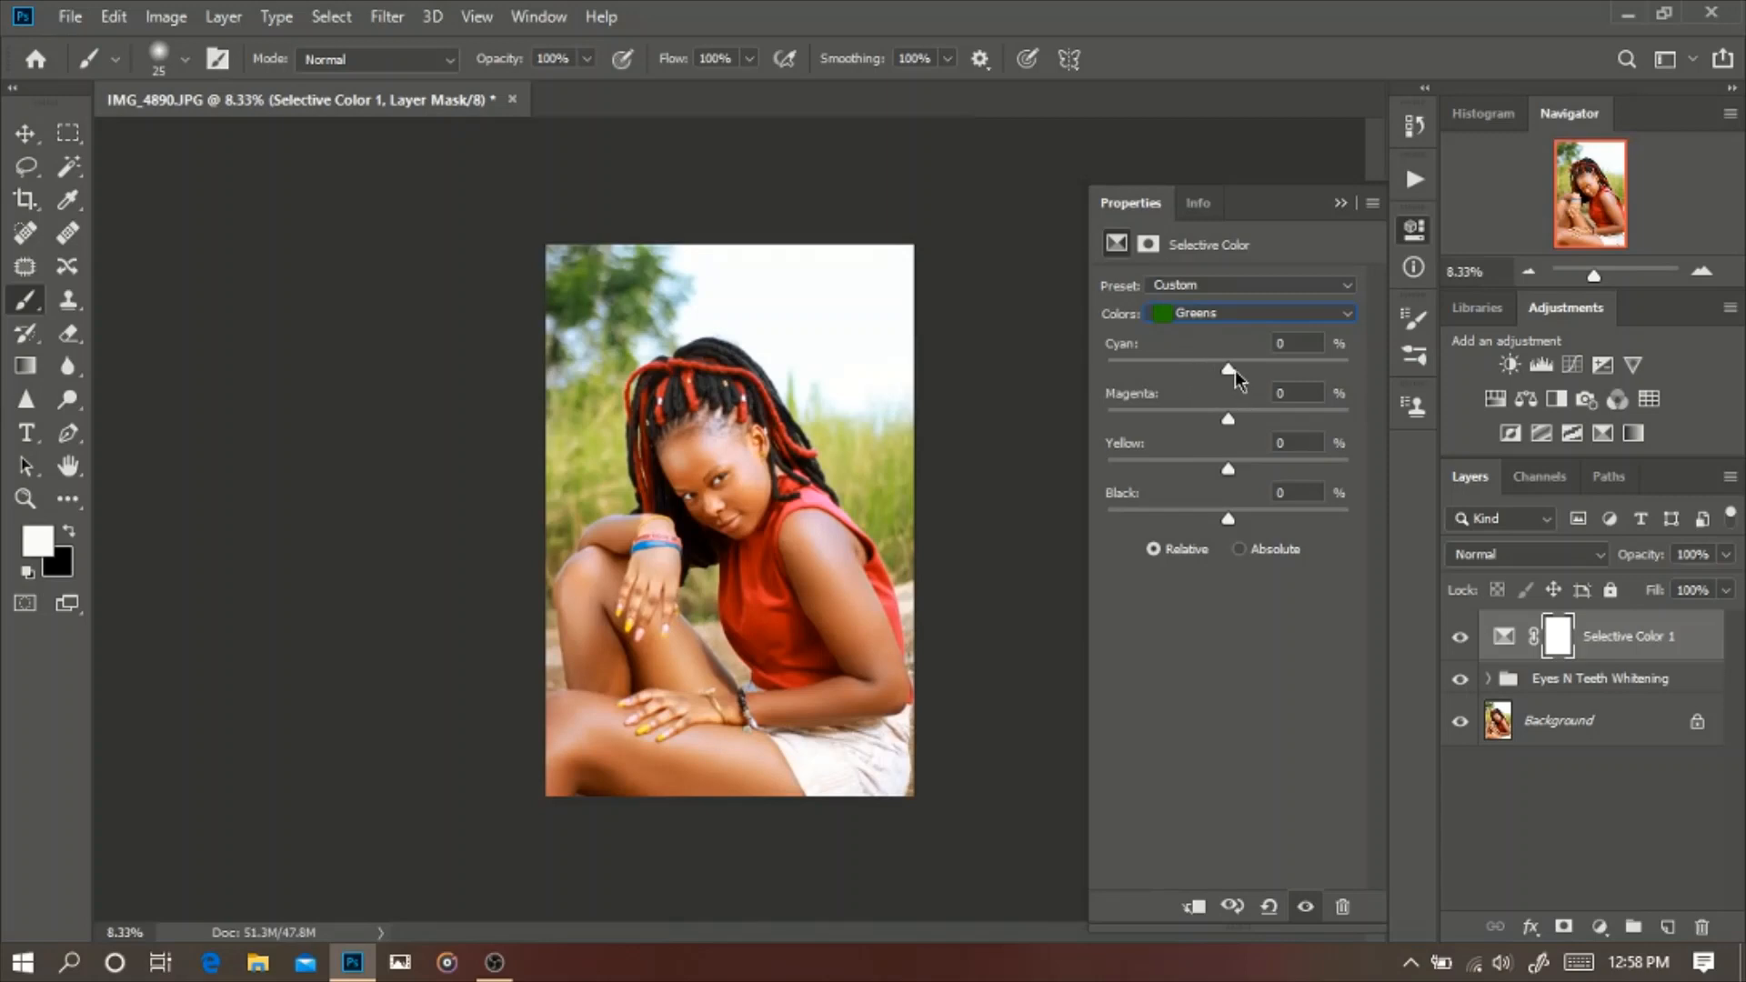
pyautogui.moveTo(1234, 373); pyautogui.dragTo(1259, 427)
pyautogui.click(1340, 204)
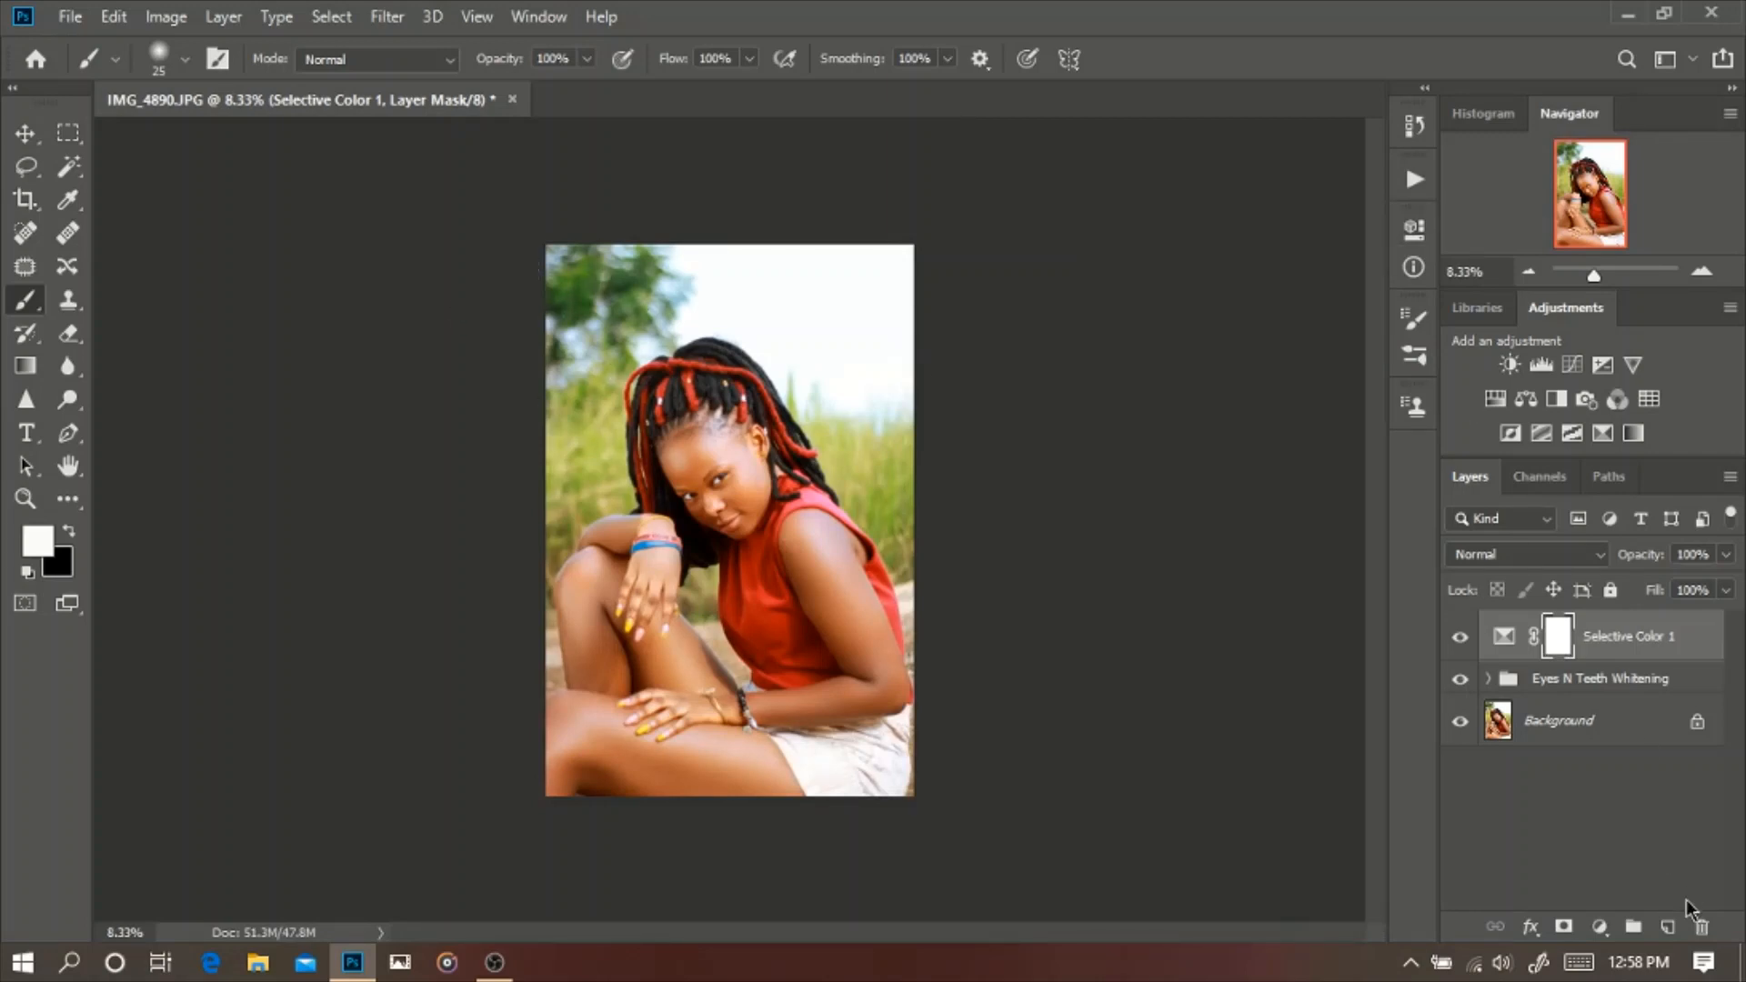
# Step: Add a Color Balance adjustment layer above Selective Color 1 and set its Shadows Cyan–Red value to +3
pyautogui.click(1596, 926)
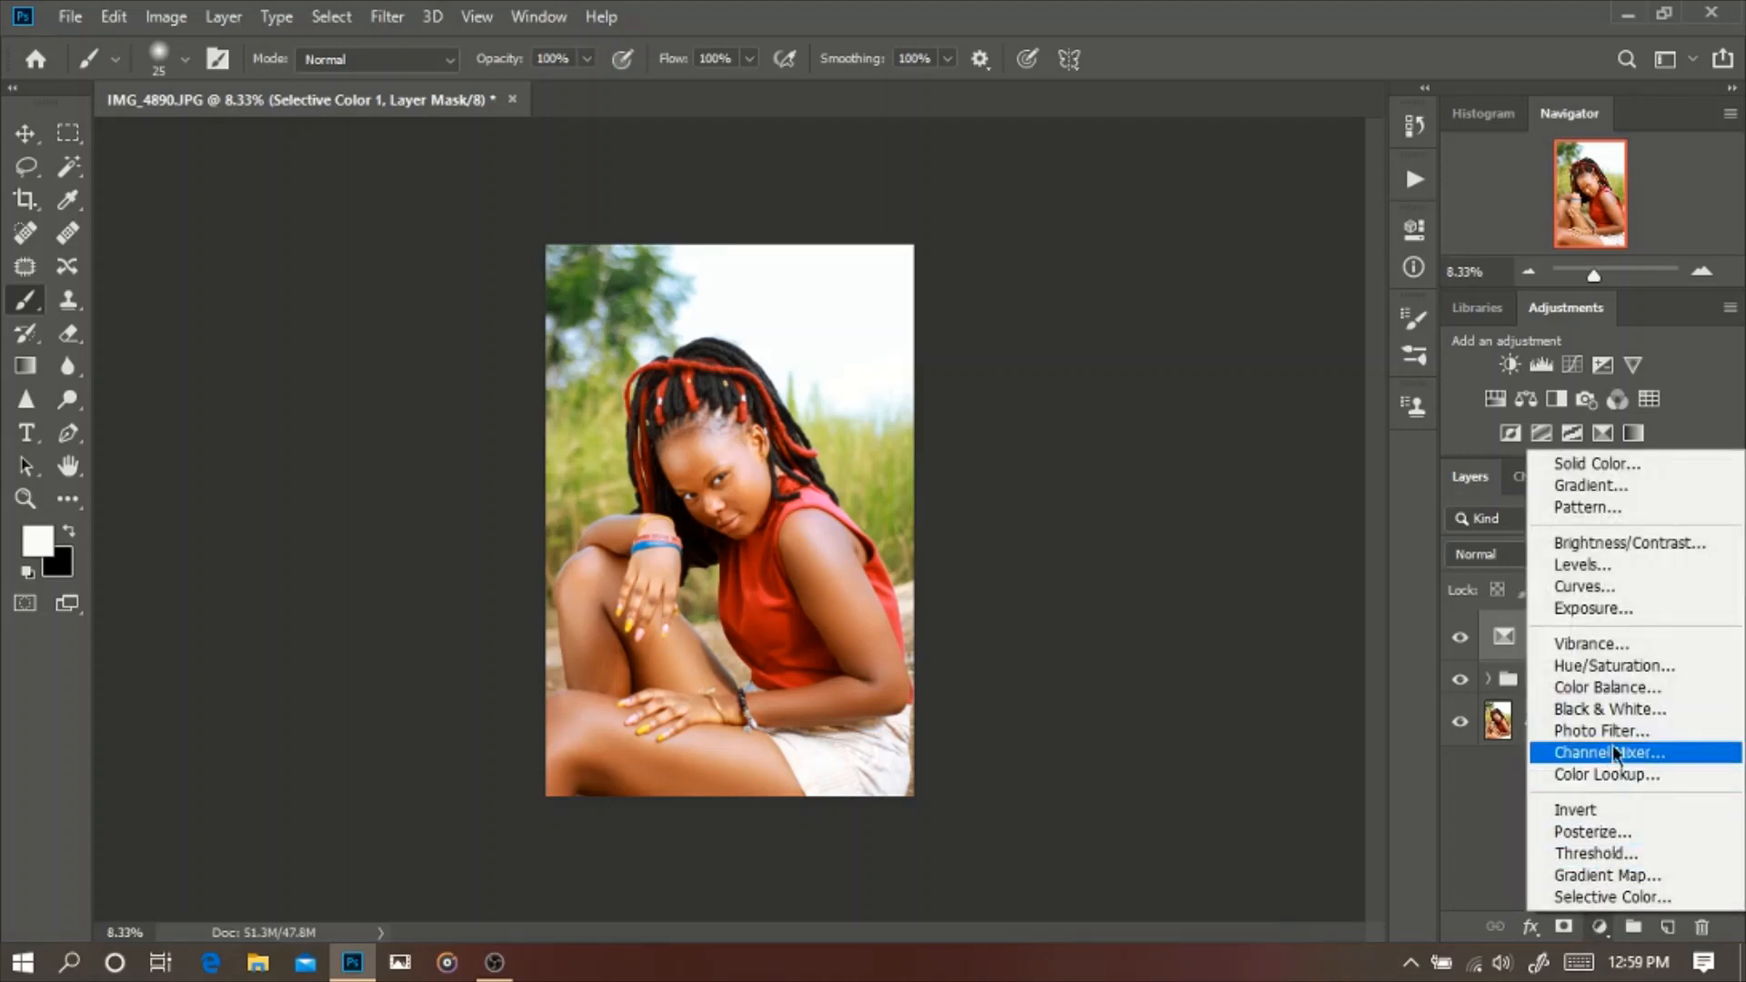
pyautogui.click(1628, 693)
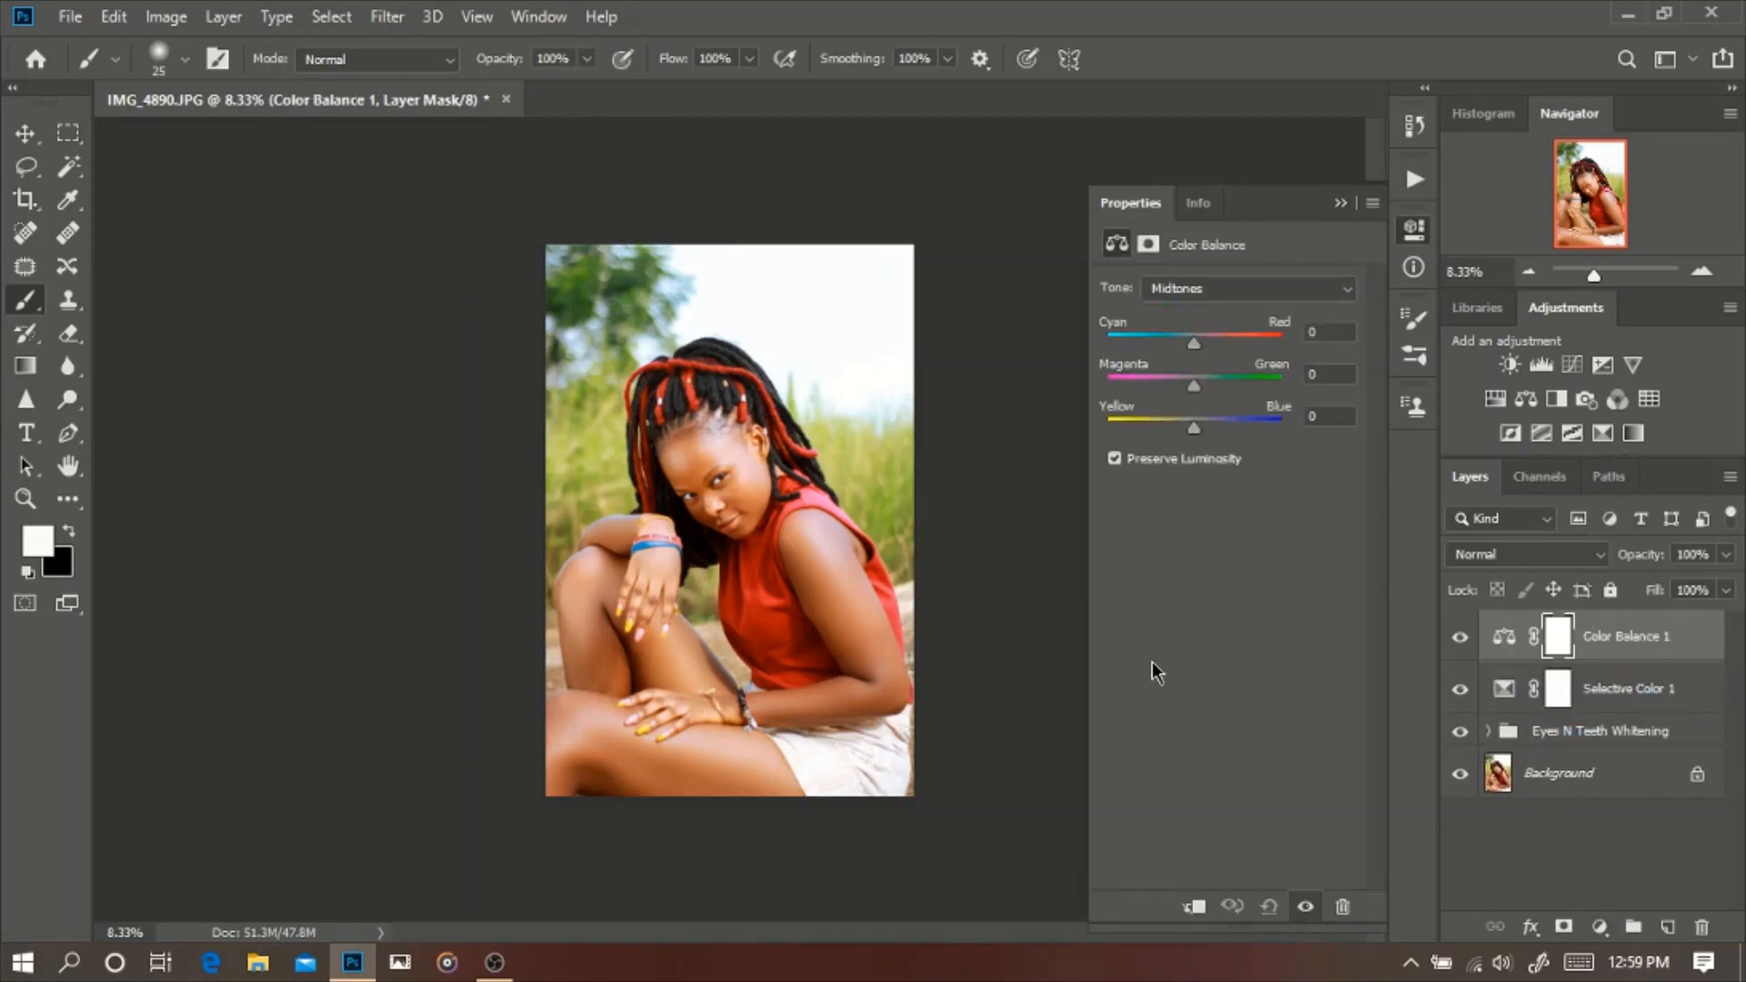
pyautogui.click(1280, 288)
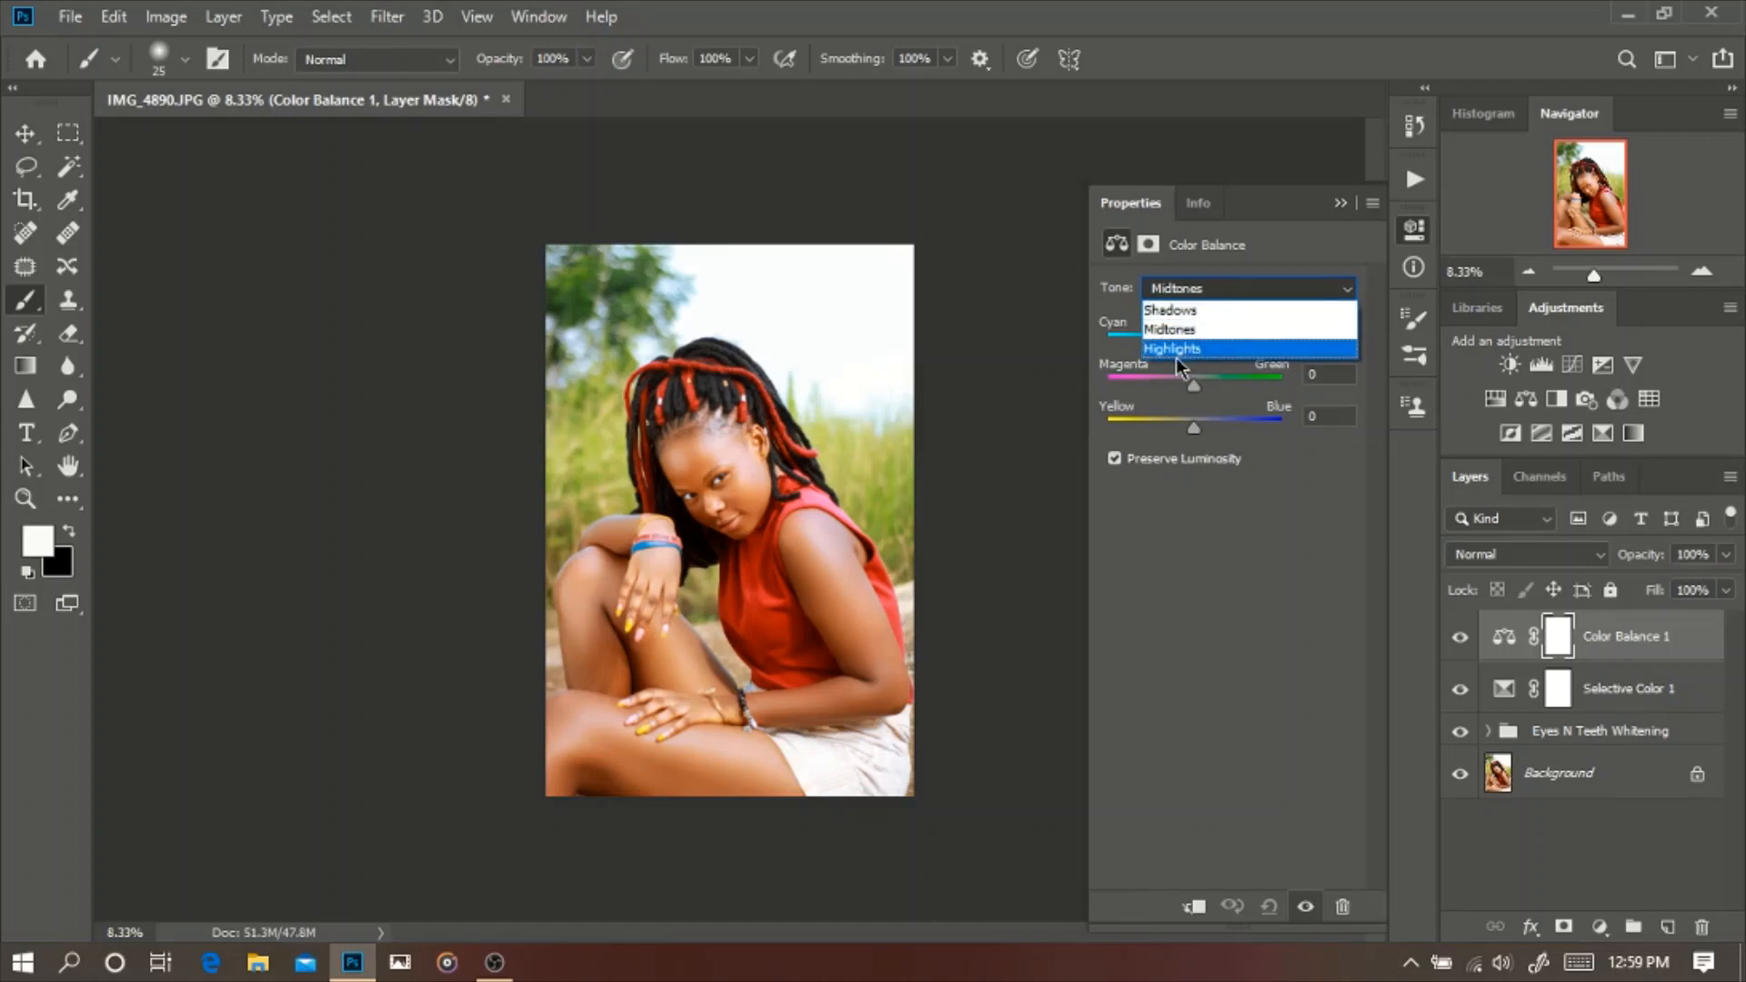
pyautogui.click(1207, 312)
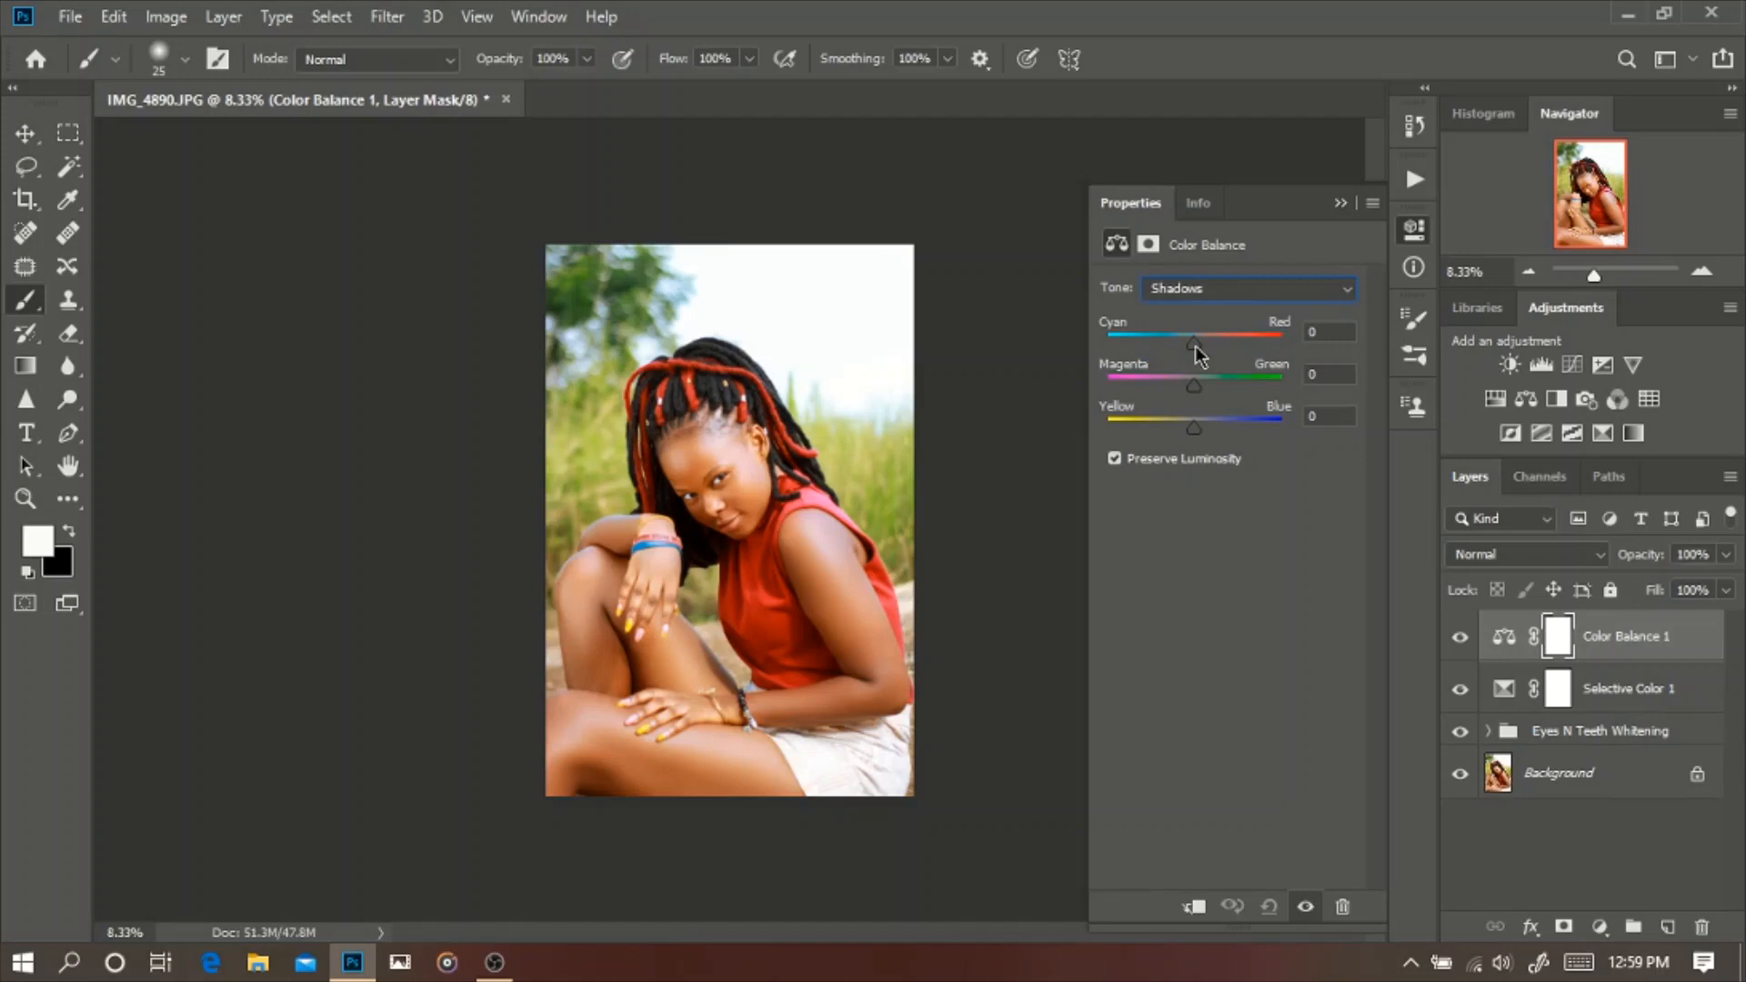
pyautogui.moveTo(1194, 346); pyautogui.dragTo(1191, 347)
pyautogui.click(1342, 330)
pyautogui.press('BackSpace')
pyautogui.press('BackSpace')
pyautogui.press('Up')
# Step: Set the Shadows Magenta–Green value to 0 and shift the Shadows Yellow–Blue balance slightly toward blue
pyautogui.moveTo(1197, 386); pyautogui.dragTo(1191, 384)
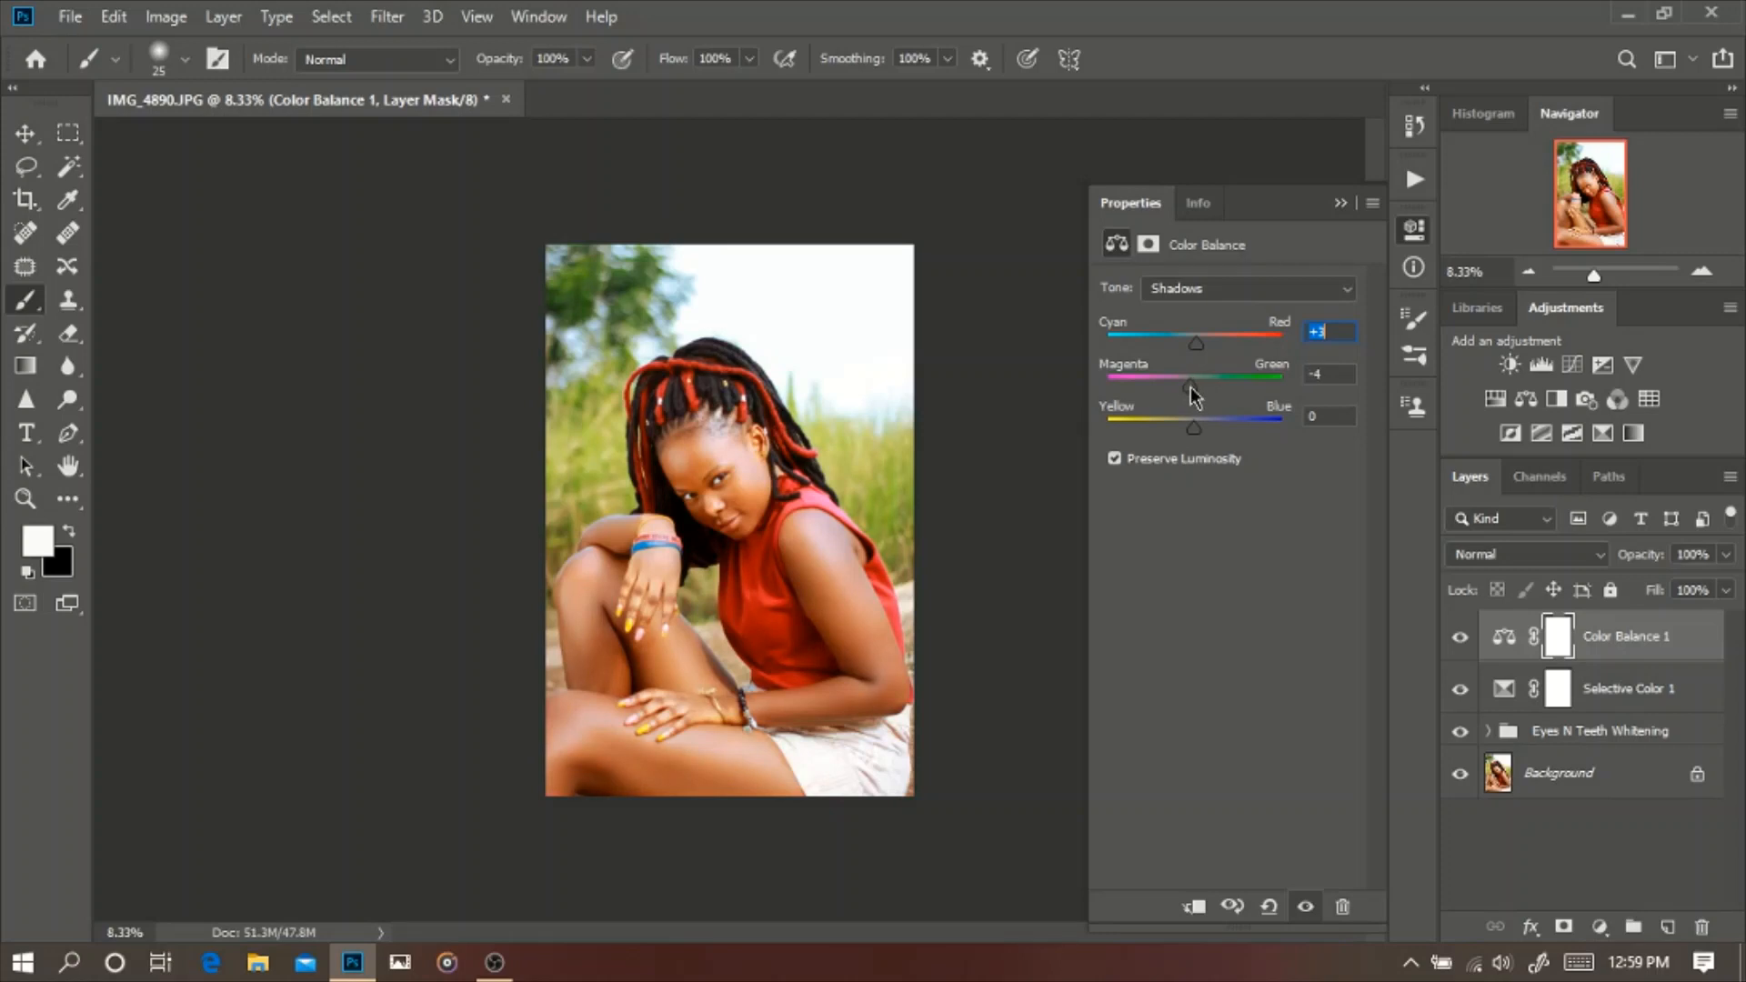
pyautogui.click(1324, 373)
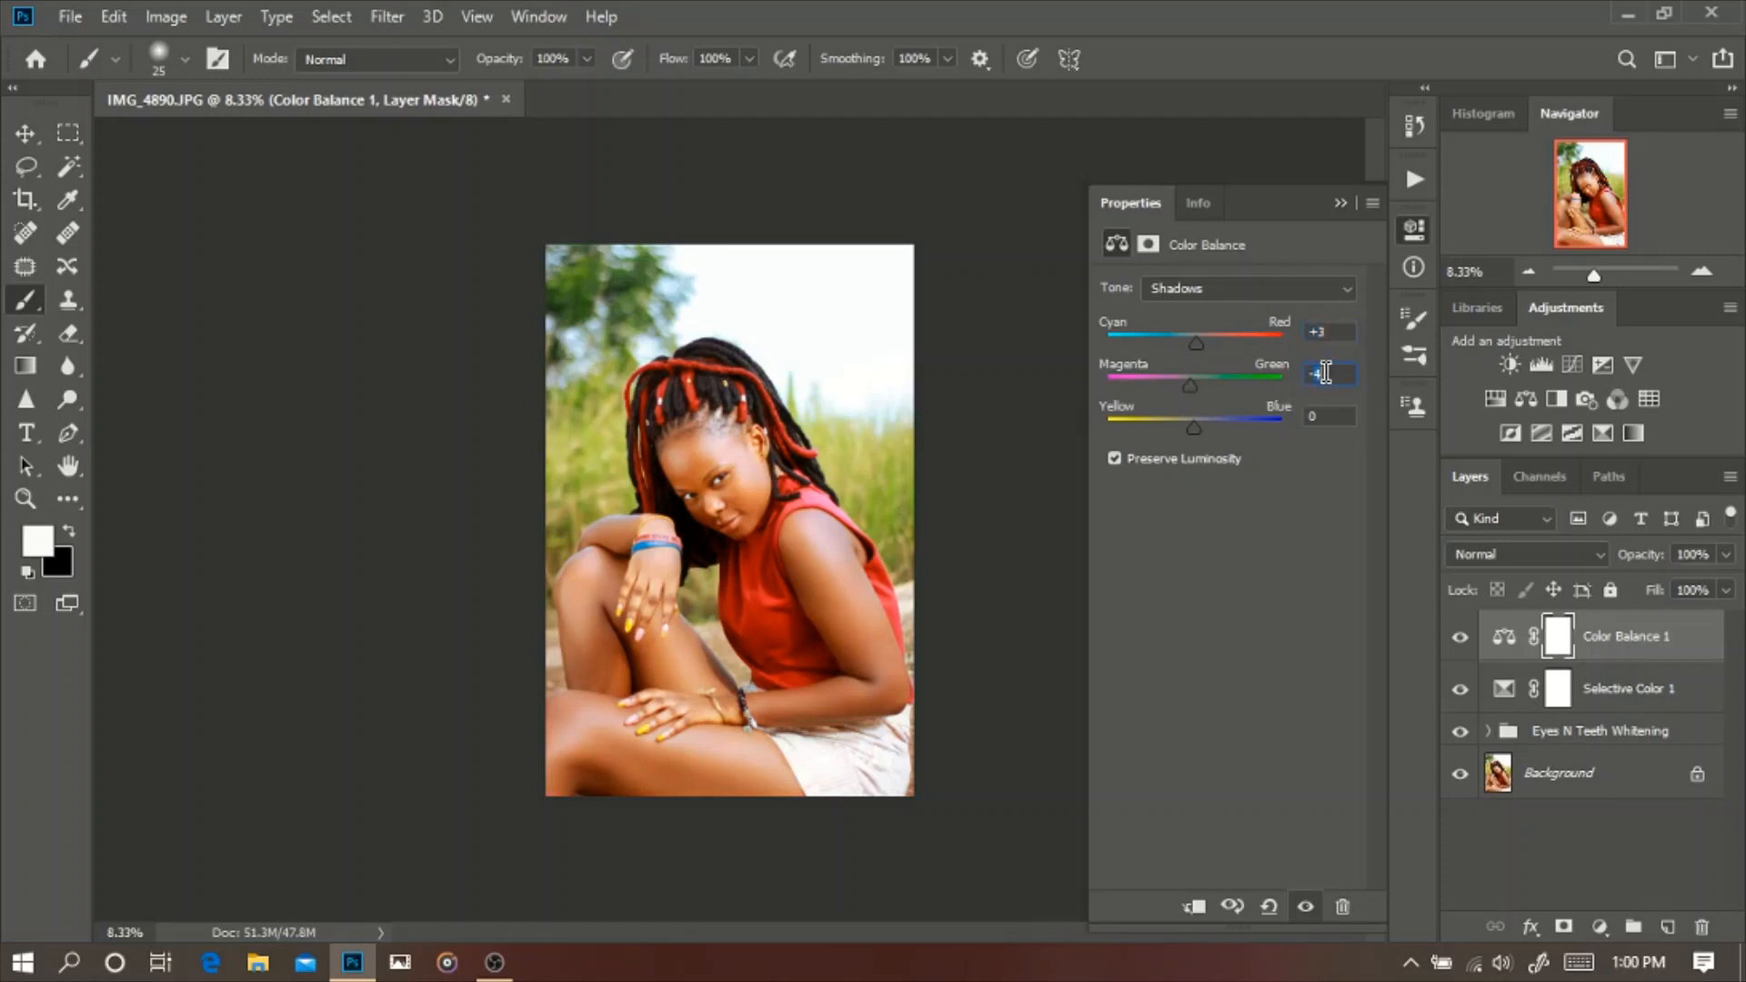
pyautogui.write('0')
pyautogui.click(1346, 417)
pyautogui.moveTo(1195, 435); pyautogui.dragTo(1203, 429)
# Step: Set the Color Balance Highlights to Cyan–Red -13 and Yellow–Blue +9
pyautogui.click(1233, 289)
pyautogui.click(1183, 352)
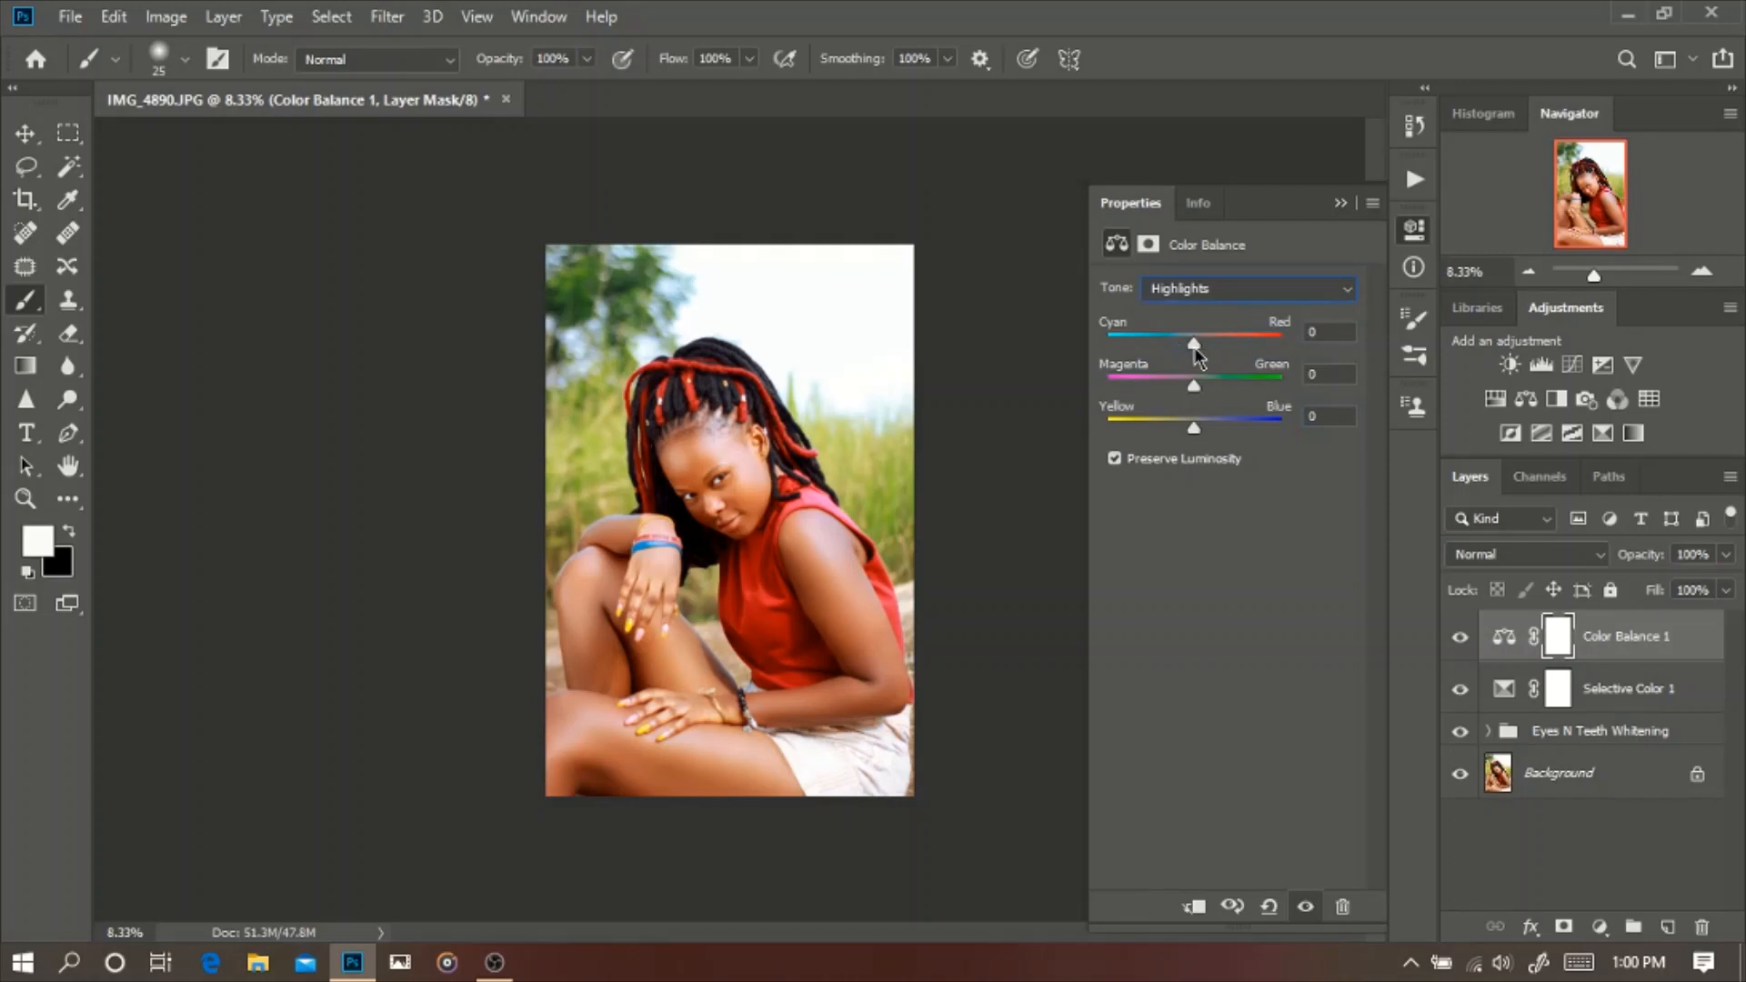
pyautogui.moveTo(1195, 349); pyautogui.dragTo(1182, 342)
pyautogui.moveTo(1194, 431); pyautogui.dragTo(1215, 444)
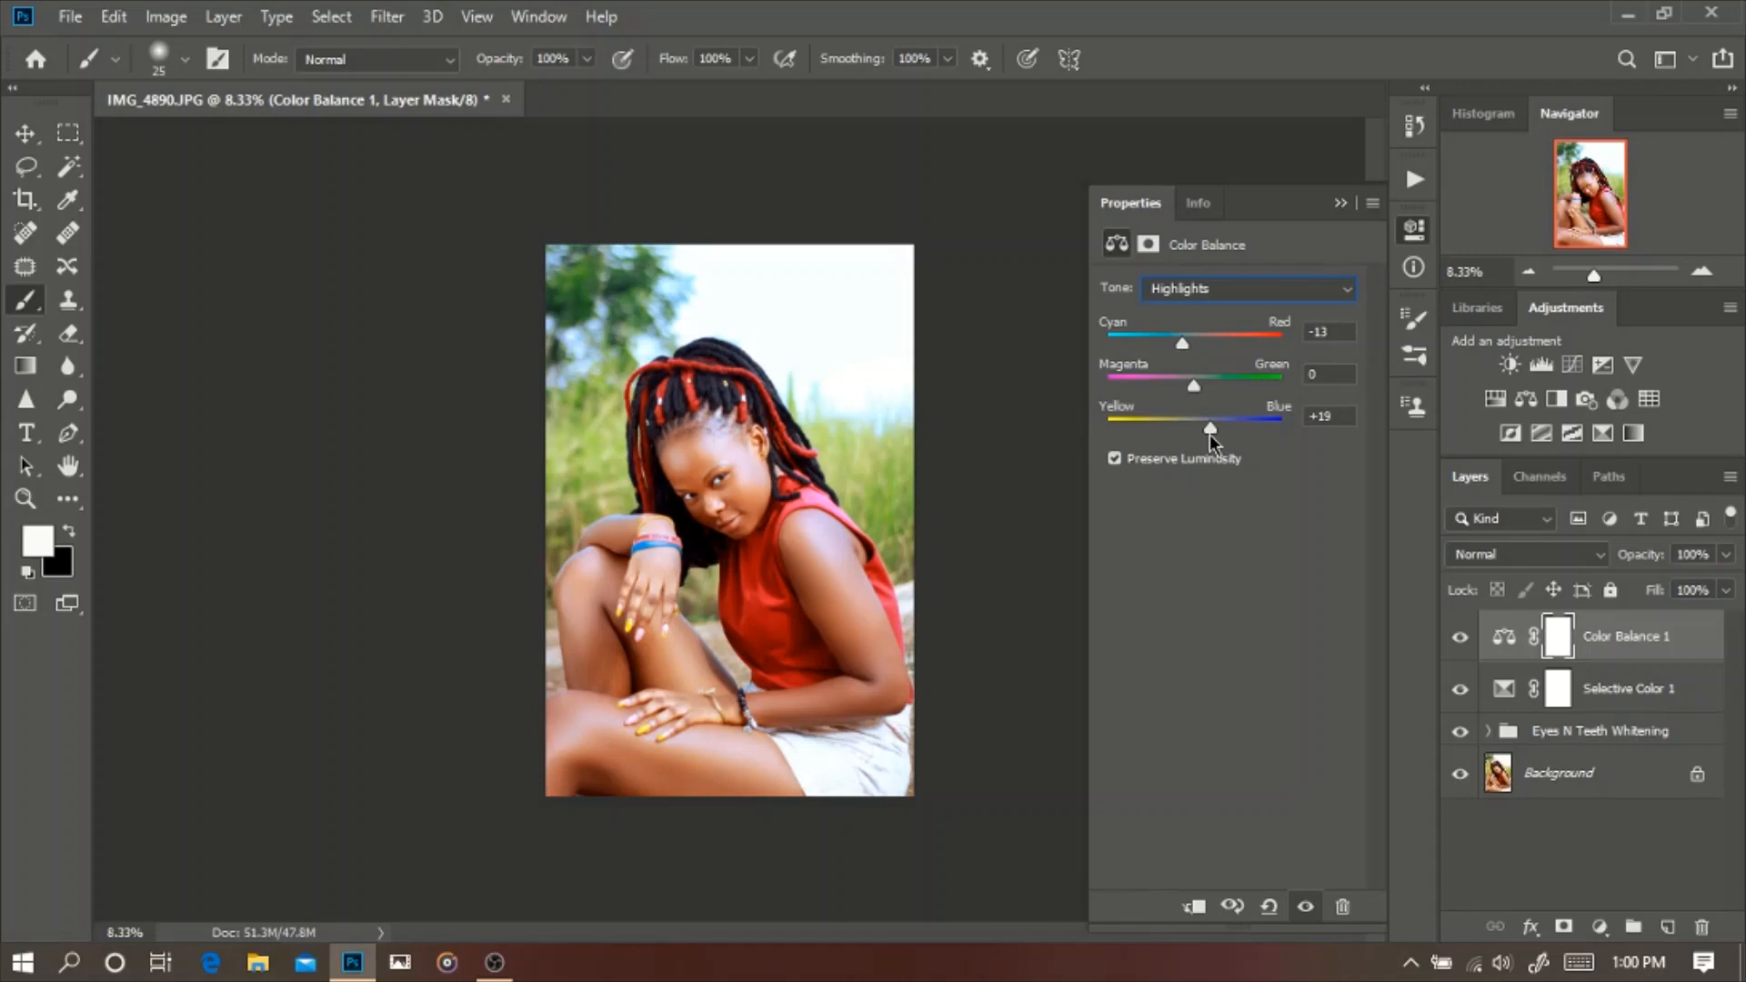
pyautogui.moveTo(1203, 433); pyautogui.dragTo(1201, 434)
# Step: Set the Color Balance Midtones to Cyan–Red +1 and Magenta–Green 0
pyautogui.click(1283, 292)
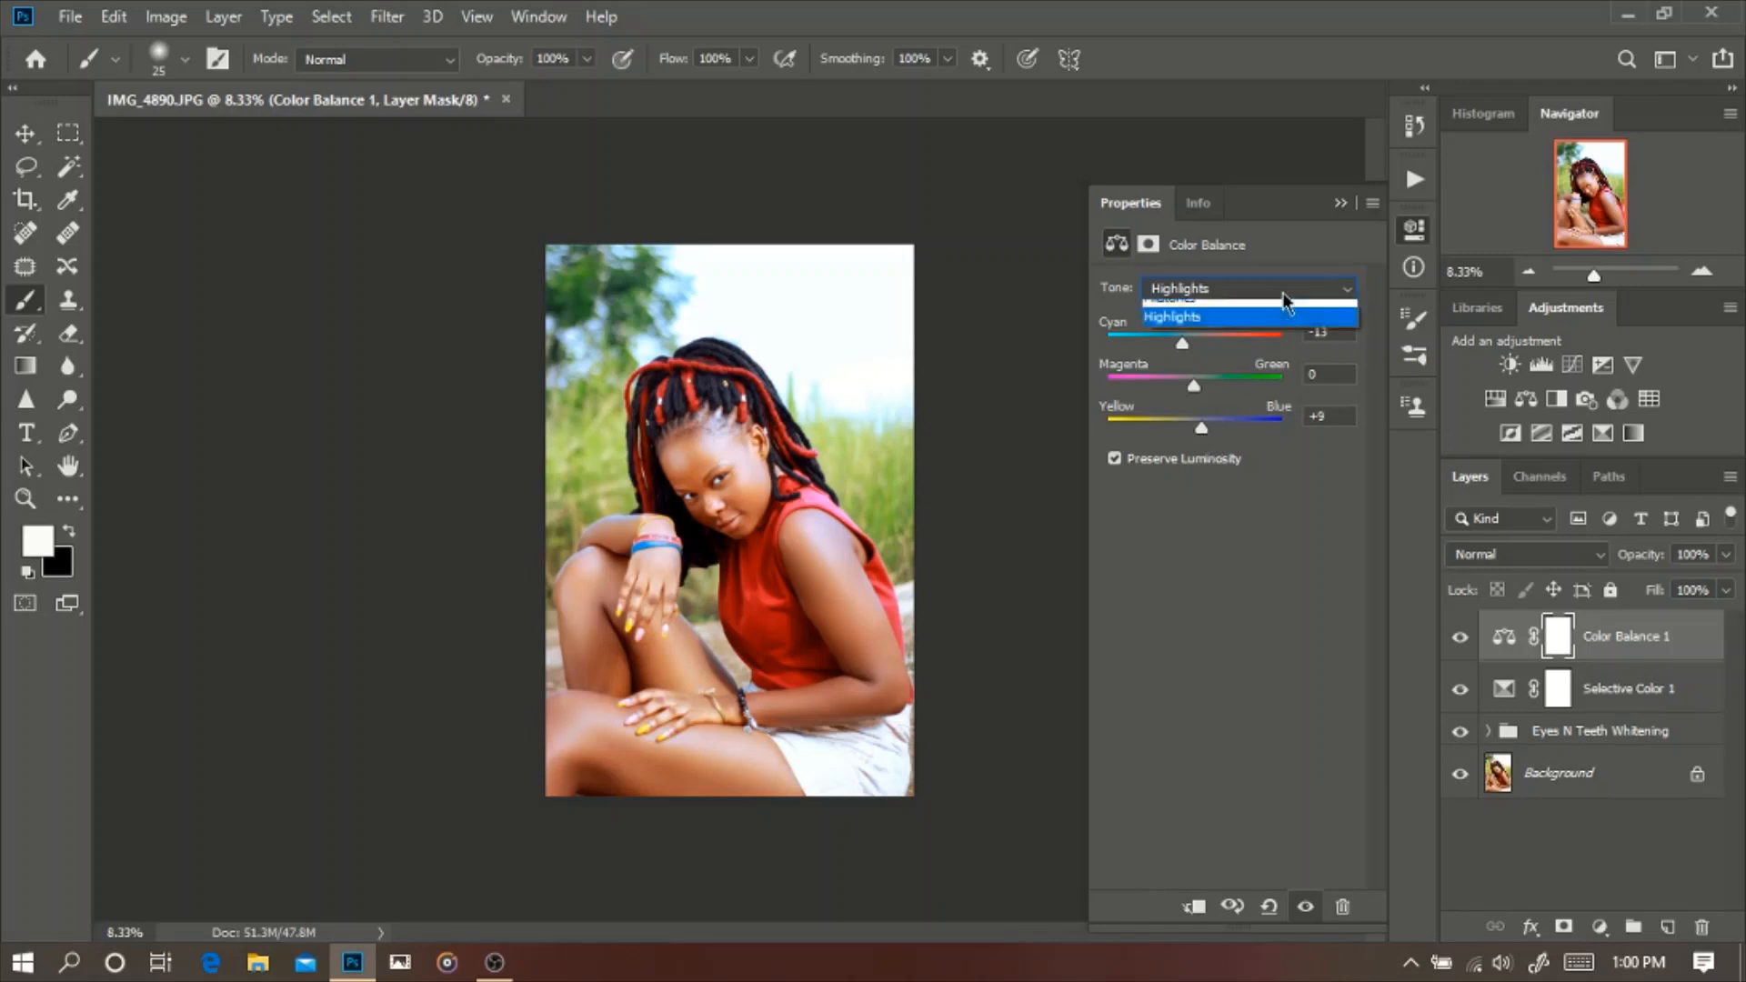
pyautogui.click(1239, 337)
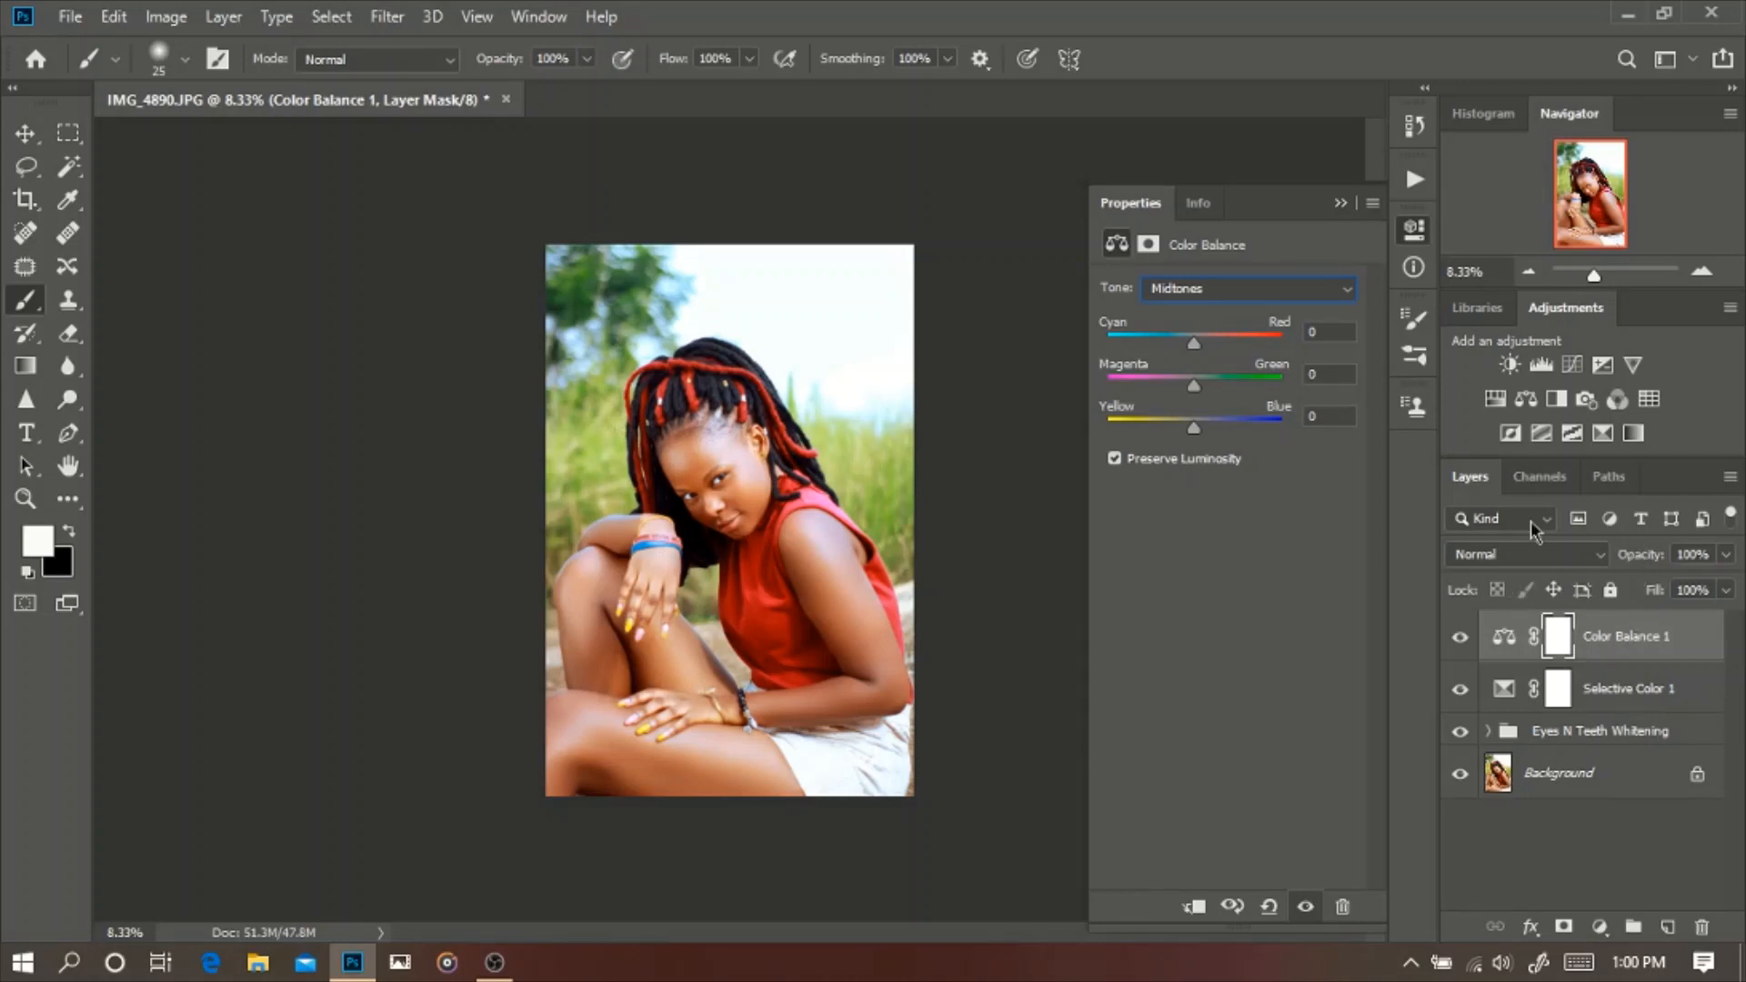
pyautogui.moveTo(1190, 344); pyautogui.dragTo(1197, 342)
pyautogui.moveTo(1193, 381); pyautogui.dragTo(1200, 380)
pyautogui.click(1311, 374)
pyautogui.write('0')
# Step: Nudge the Midtones Yellow–Blue balance slightly toward yellow and collapse the Color Balance properties
pyautogui.moveTo(1195, 424); pyautogui.dragTo(1195, 428)
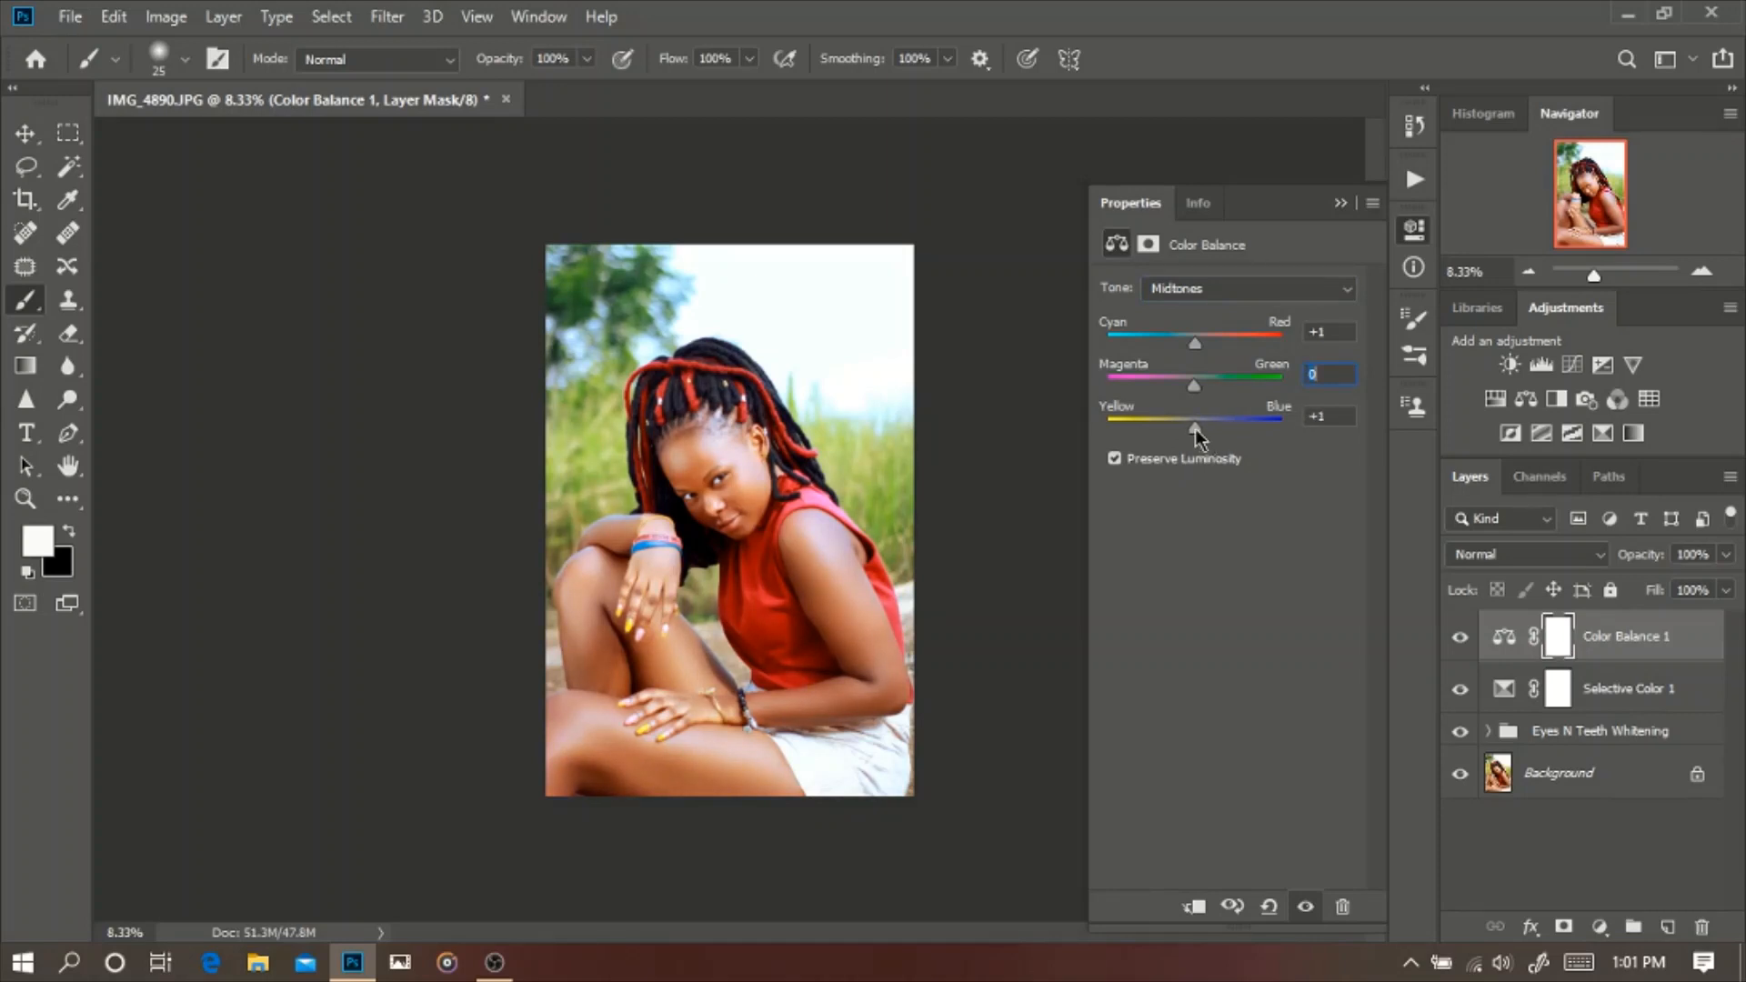
pyautogui.click(1336, 414)
pyautogui.press('Down')
pyautogui.press('Down')
pyautogui.press('Down')
pyautogui.click(1337, 204)
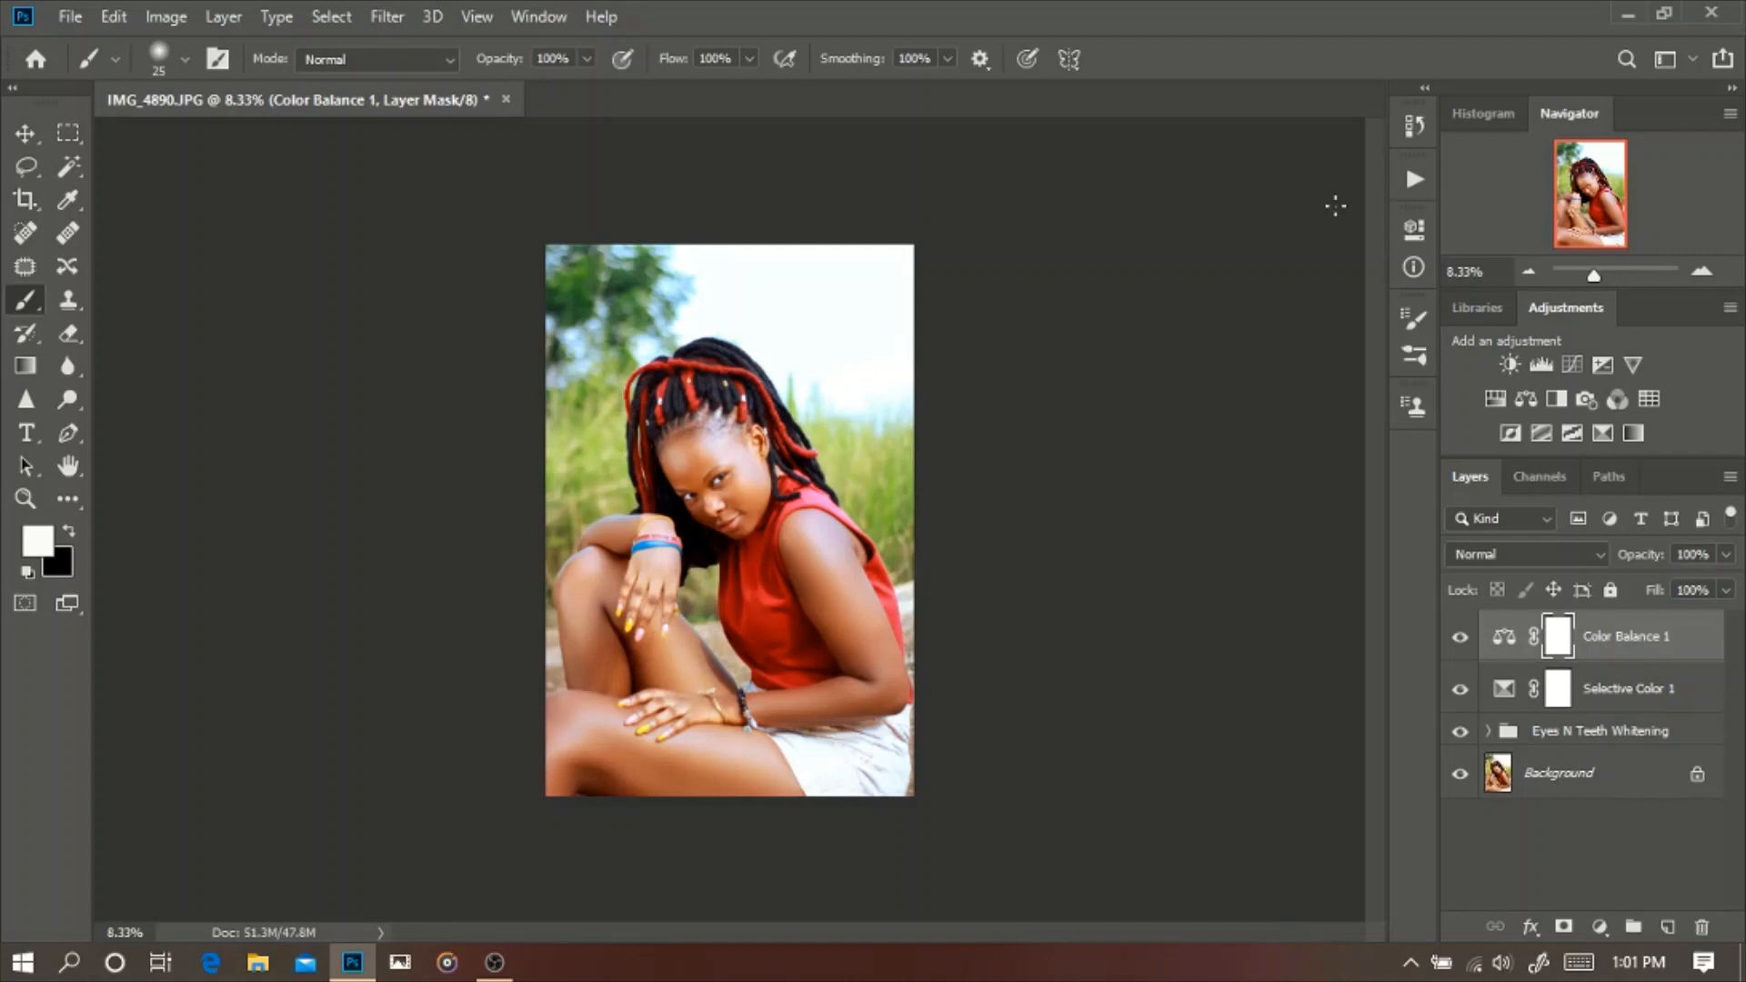
# Step: Toggle the Color Balance 1 layer off and on and inspect the color change on the portrait up close
pyautogui.click(1462, 640)
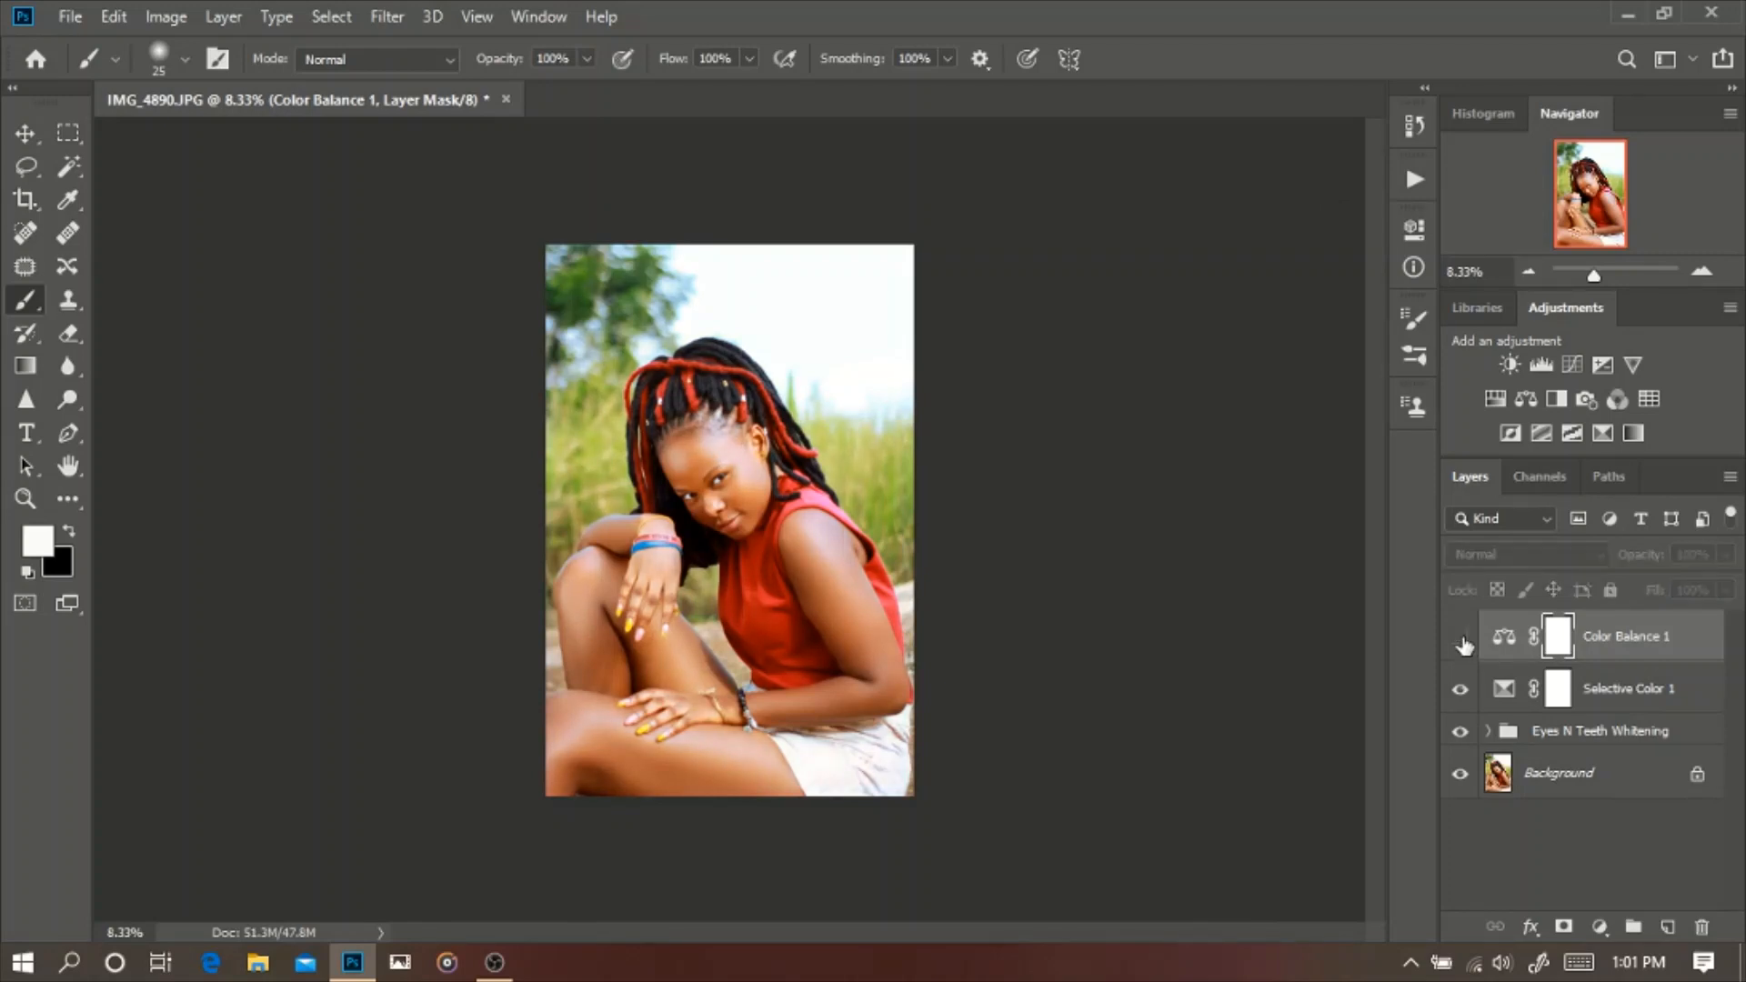
pyautogui.click(1461, 641)
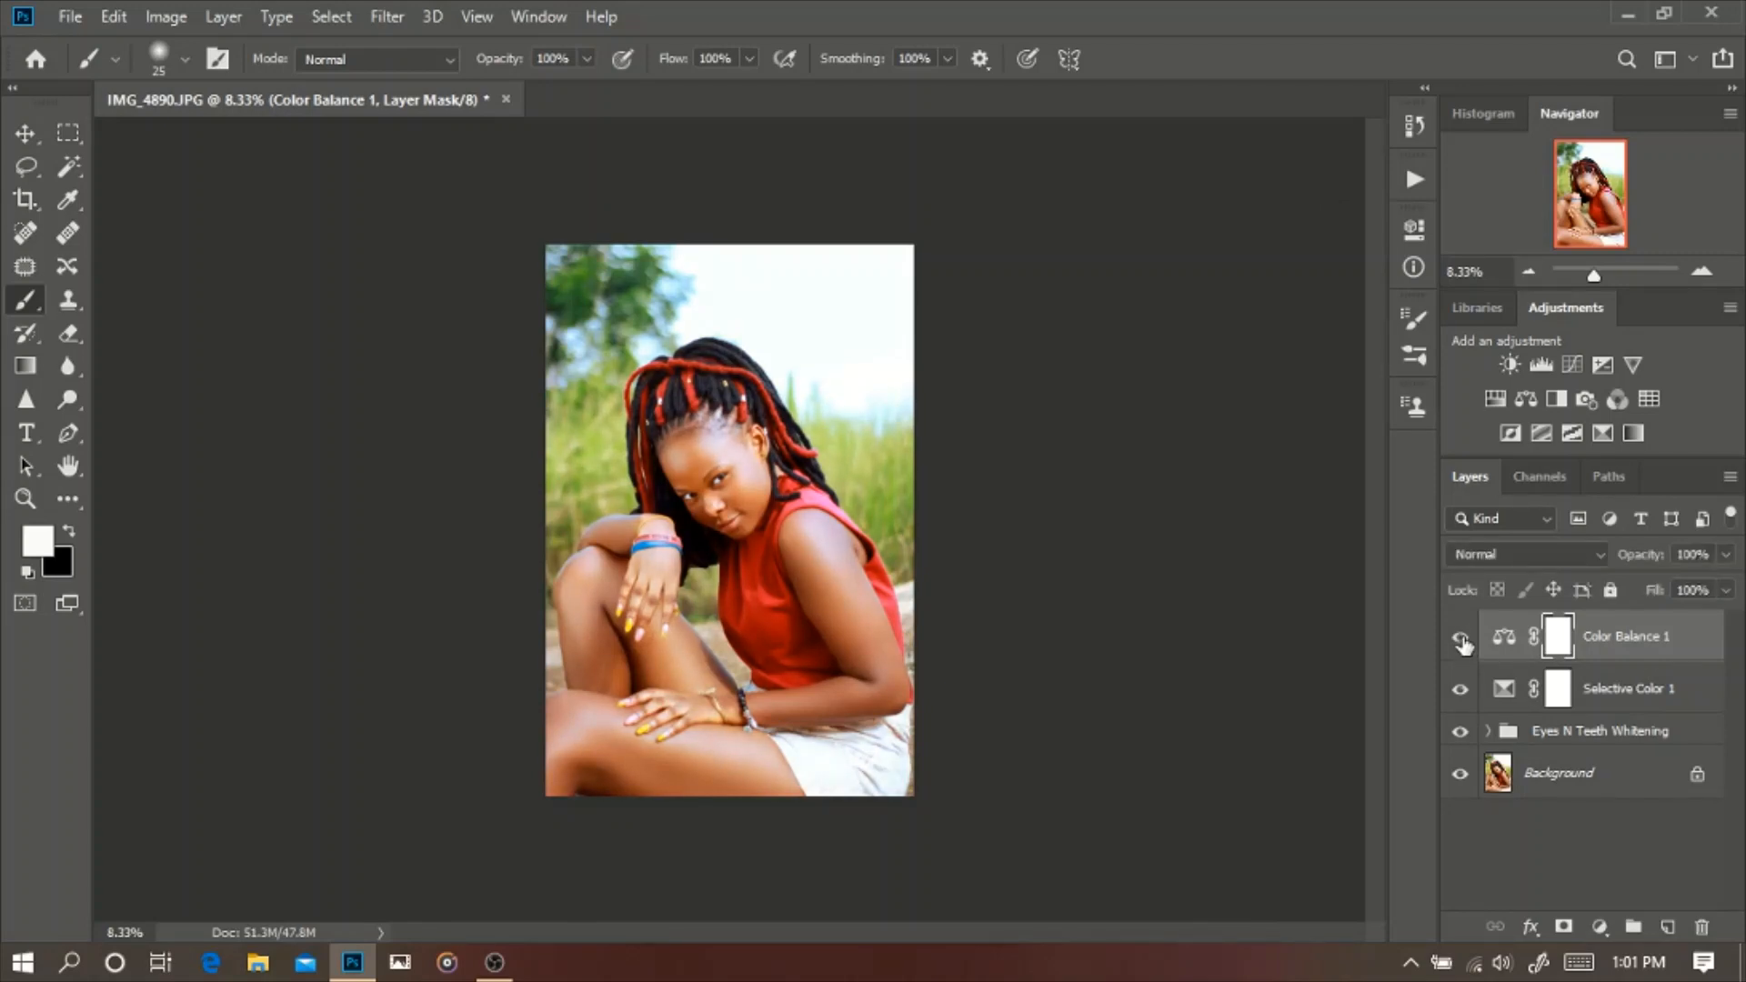
pyautogui.hotkey('ctrl', '+')
pyautogui.hotkey('ctrl', '+')
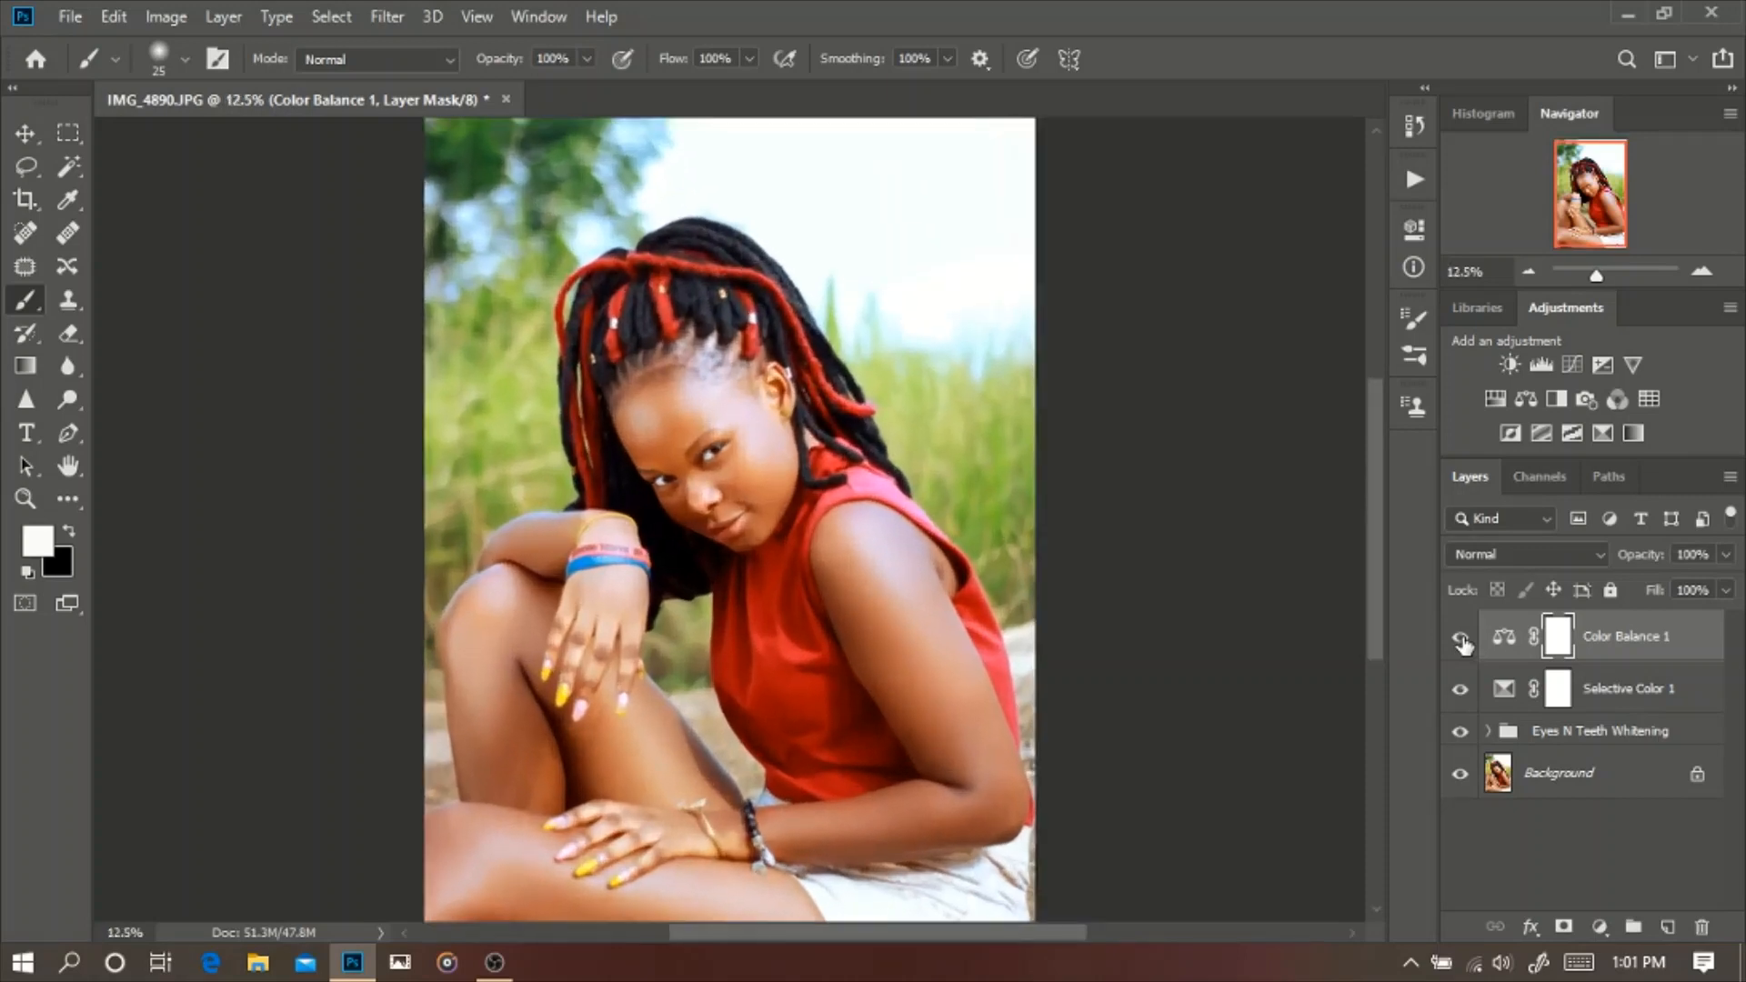
pyautogui.hotkey('ctrl', '+')
pyautogui.hotkey('ctrl', '-')
pyautogui.hotkey('ctrl', '-')
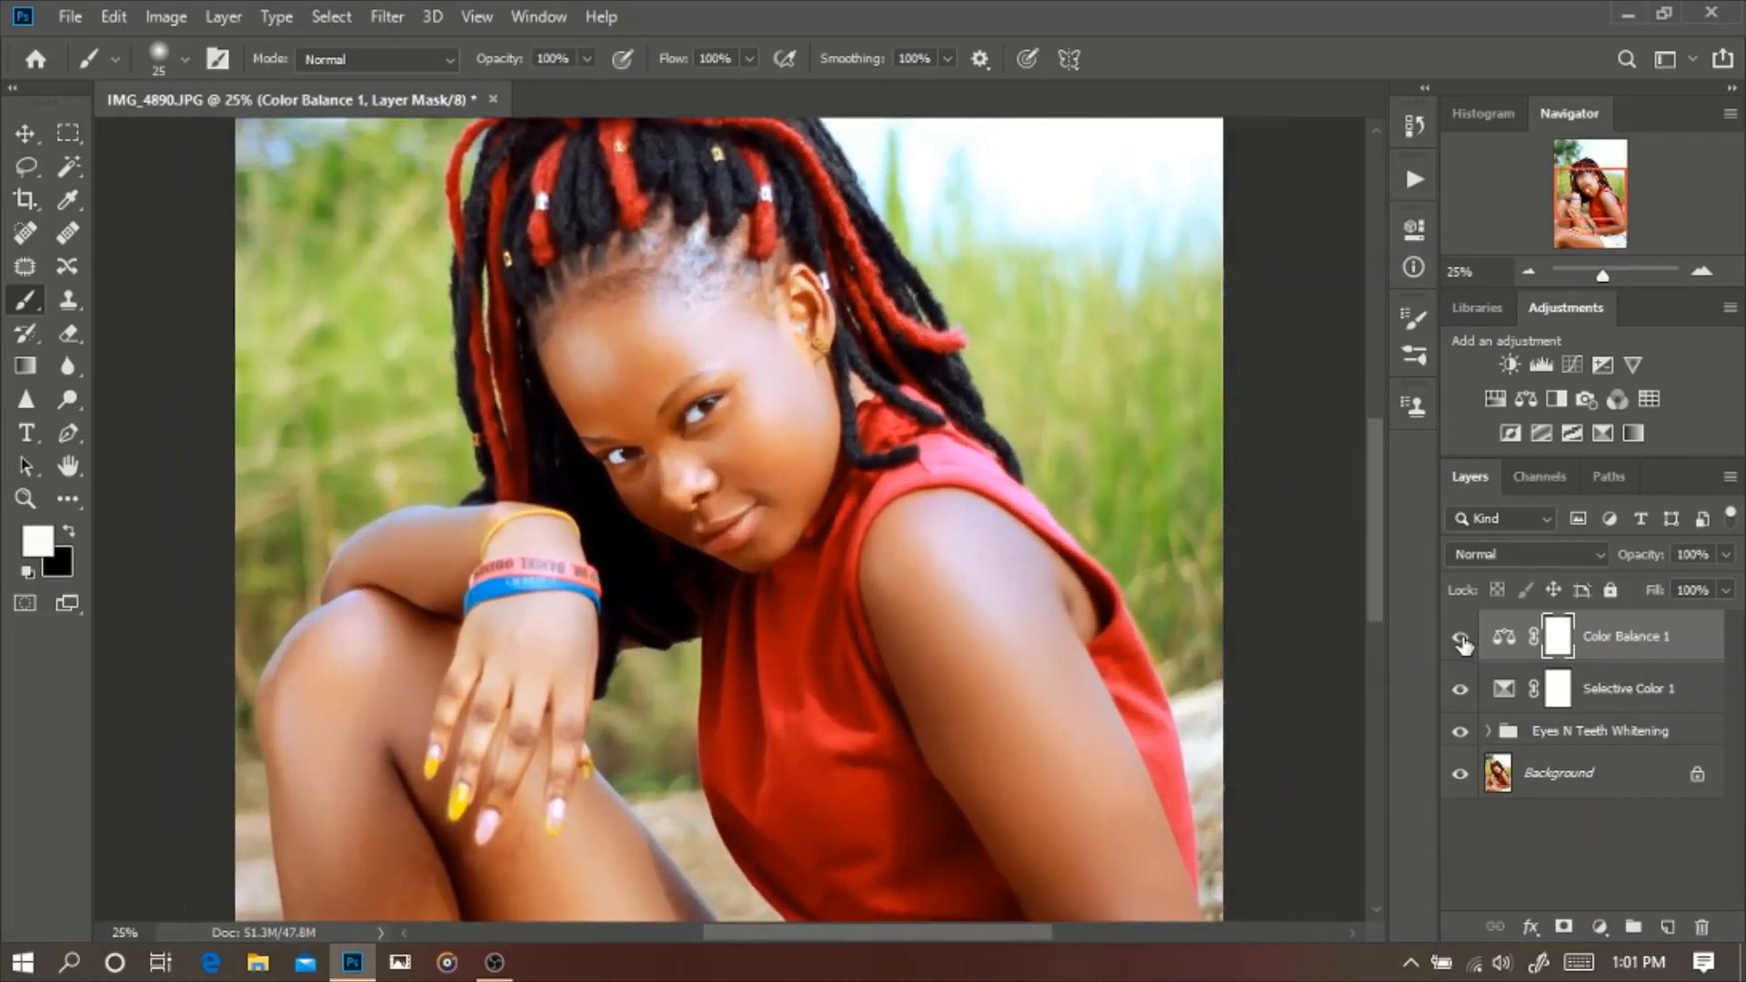
pyautogui.hotkey('ctrl', '-')
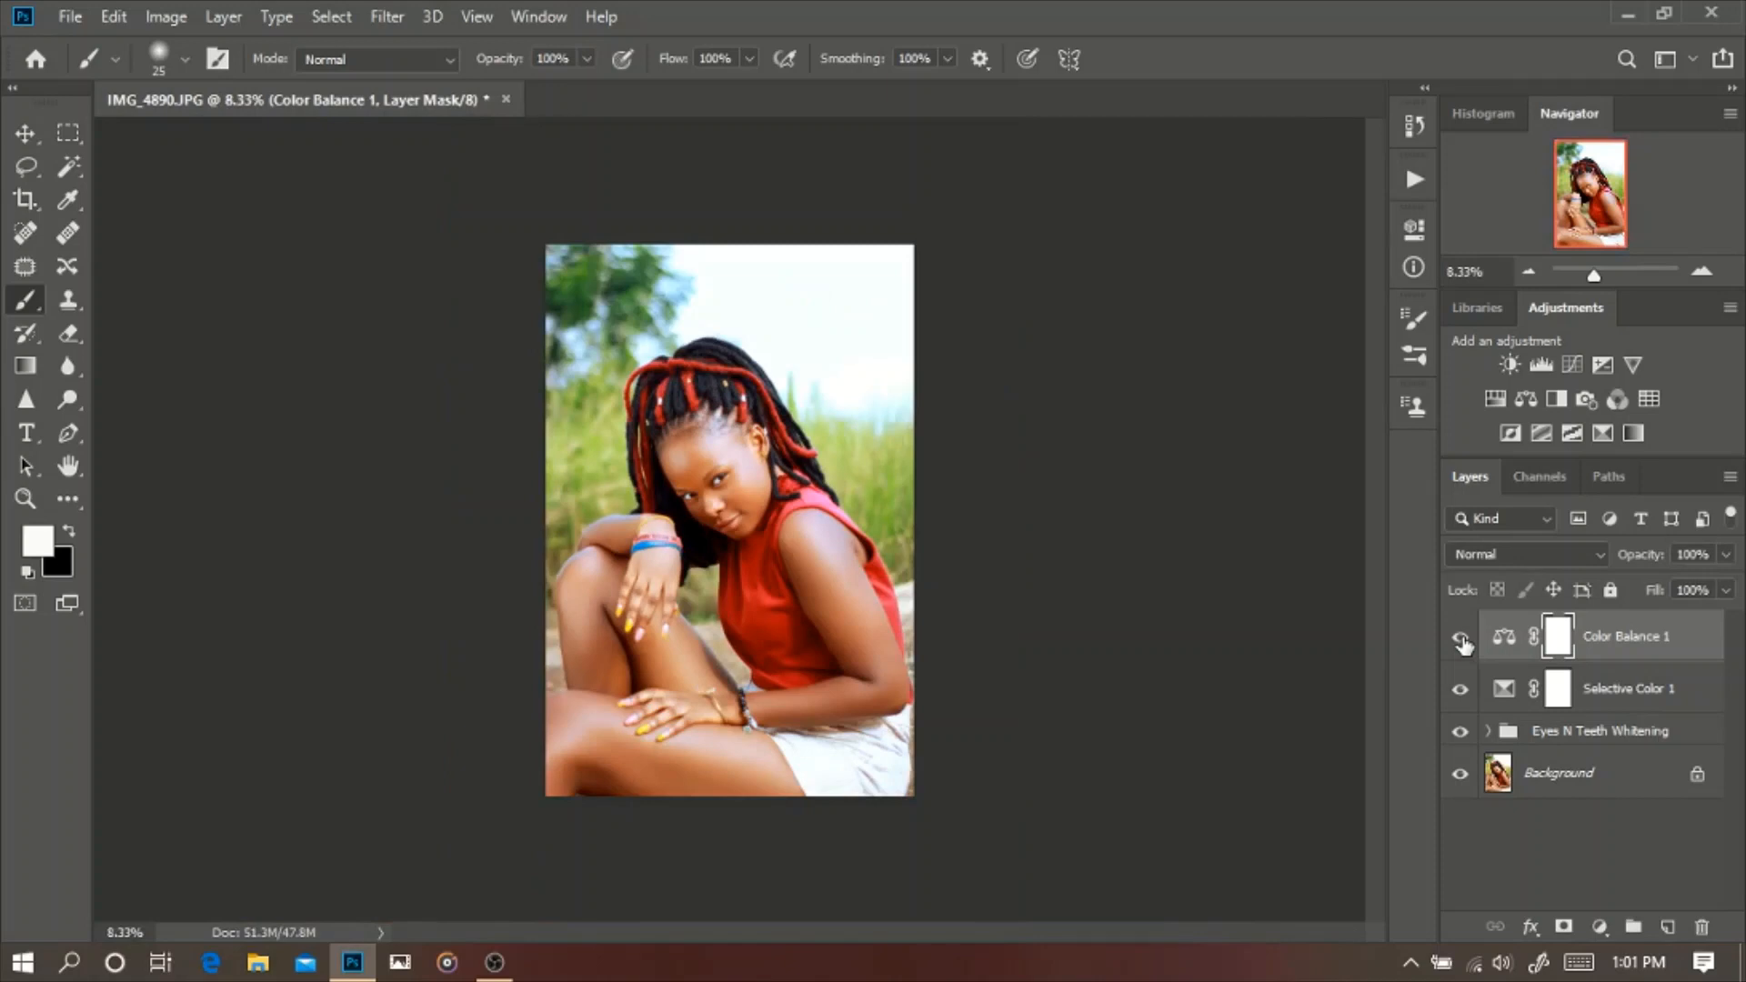
# Step: Compare the portrait before and after by repeatedly showing only the Background layer and restoring all layers
pyautogui.keyDown('alt'); pyautogui.click(1460, 778); pyautogui.keyUp('alt')
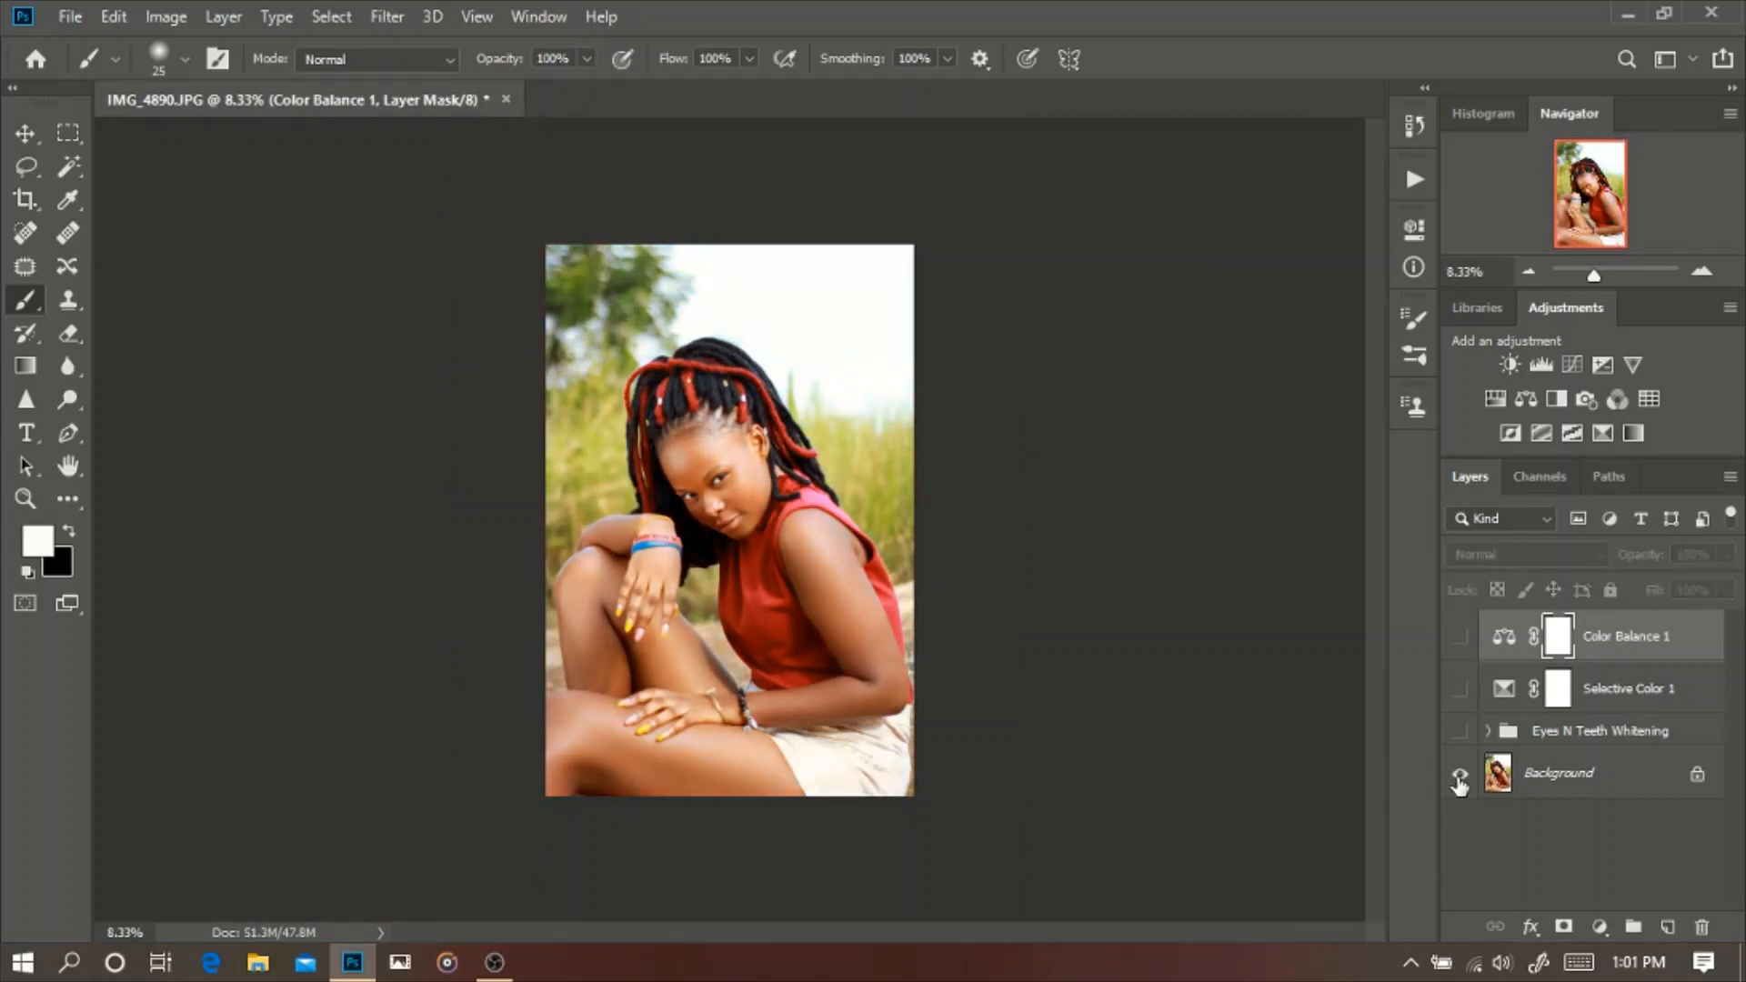
pyautogui.keyDown('alt'); pyautogui.click(1459, 778); pyautogui.keyUp('alt')
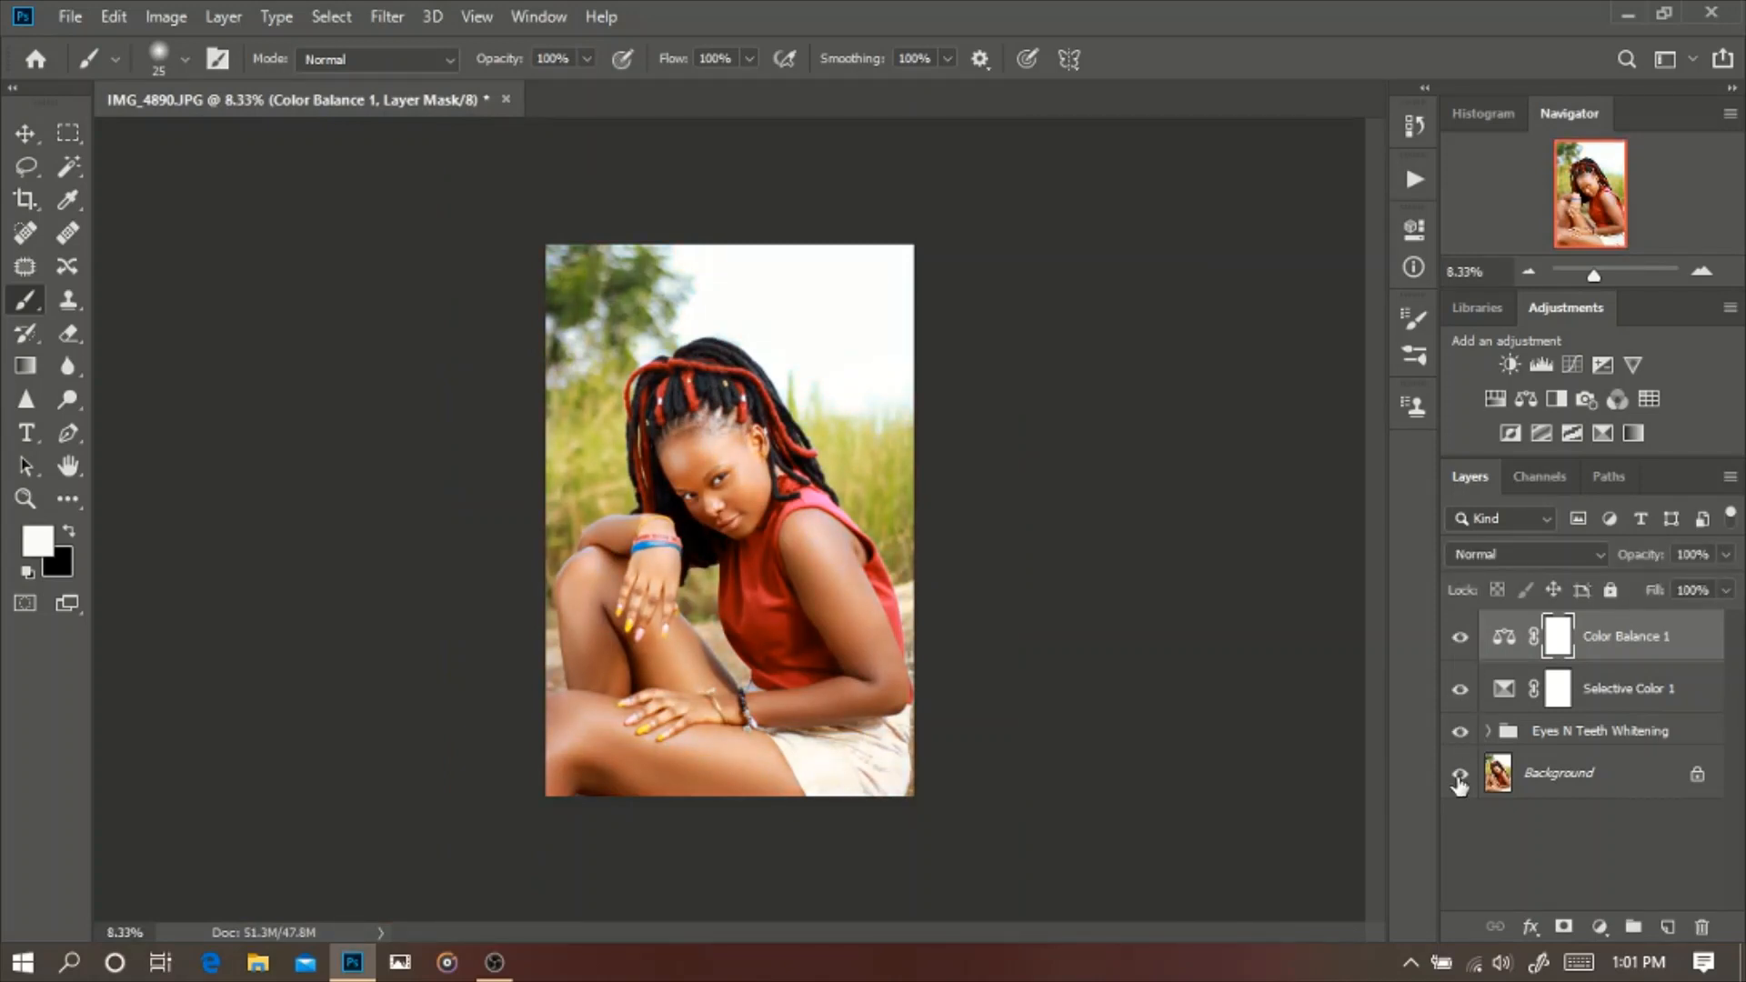
pyautogui.keyDown('alt'); pyautogui.click(1459, 777); pyautogui.keyUp('alt')
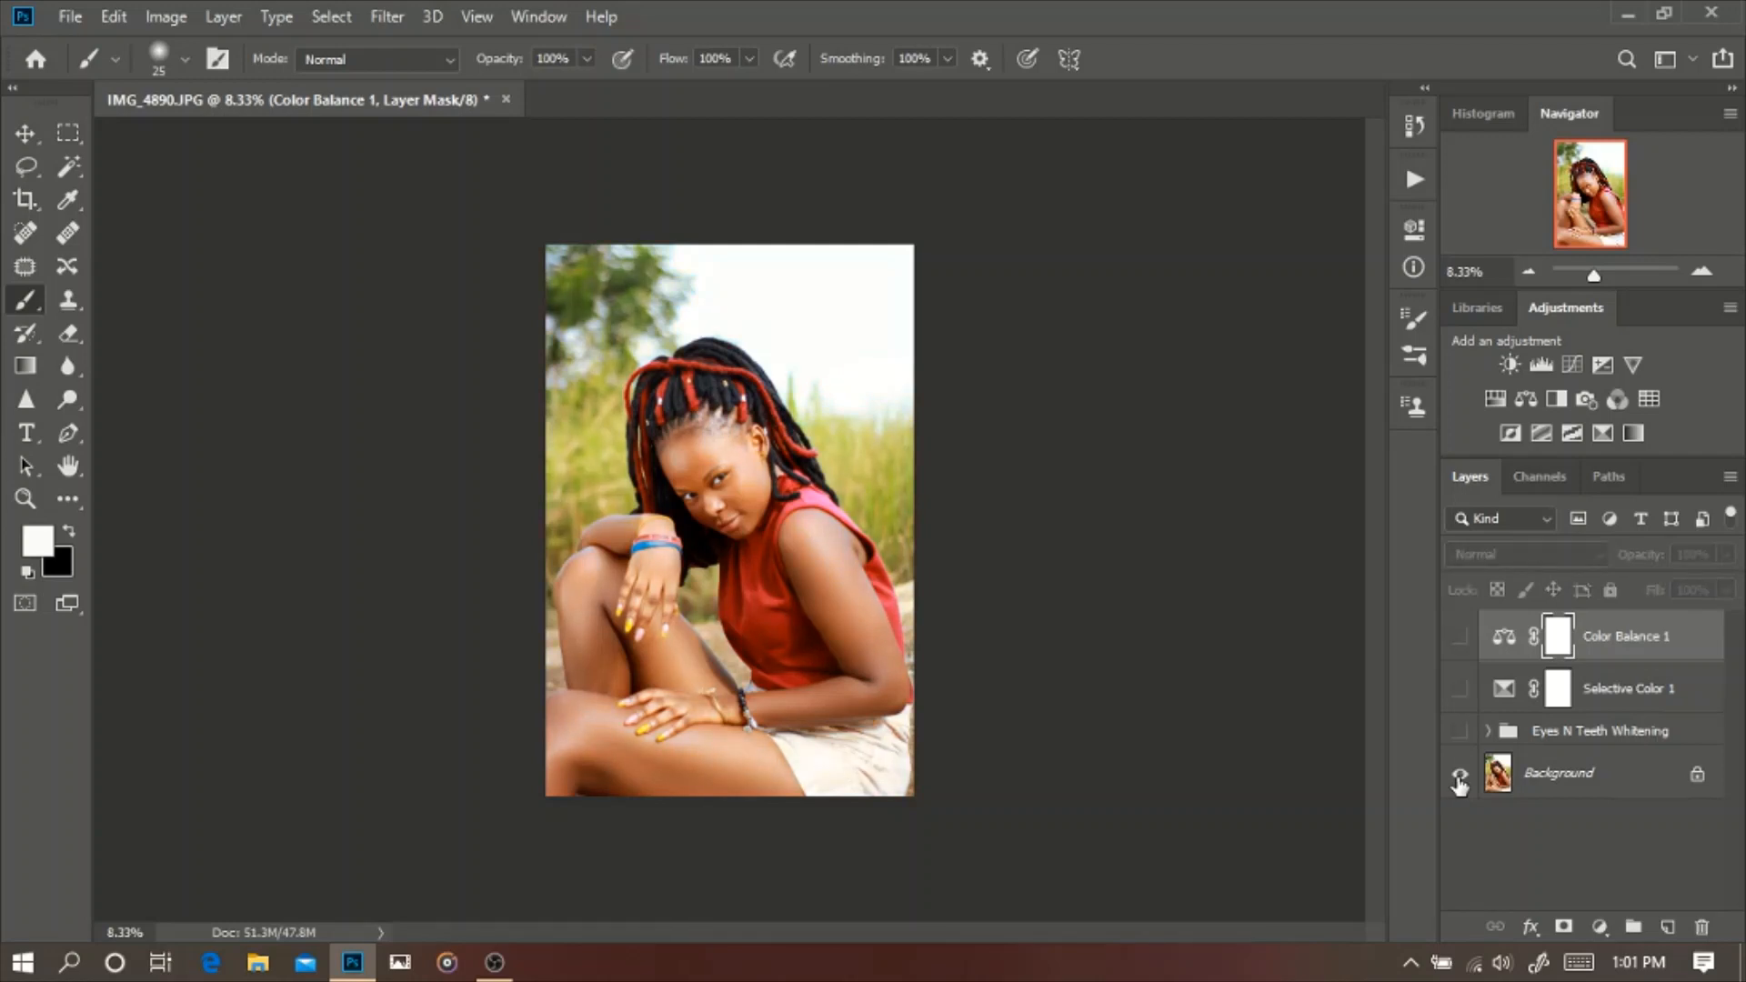
pyautogui.keyDown('alt'); pyautogui.click(1460, 778); pyautogui.keyUp('alt')
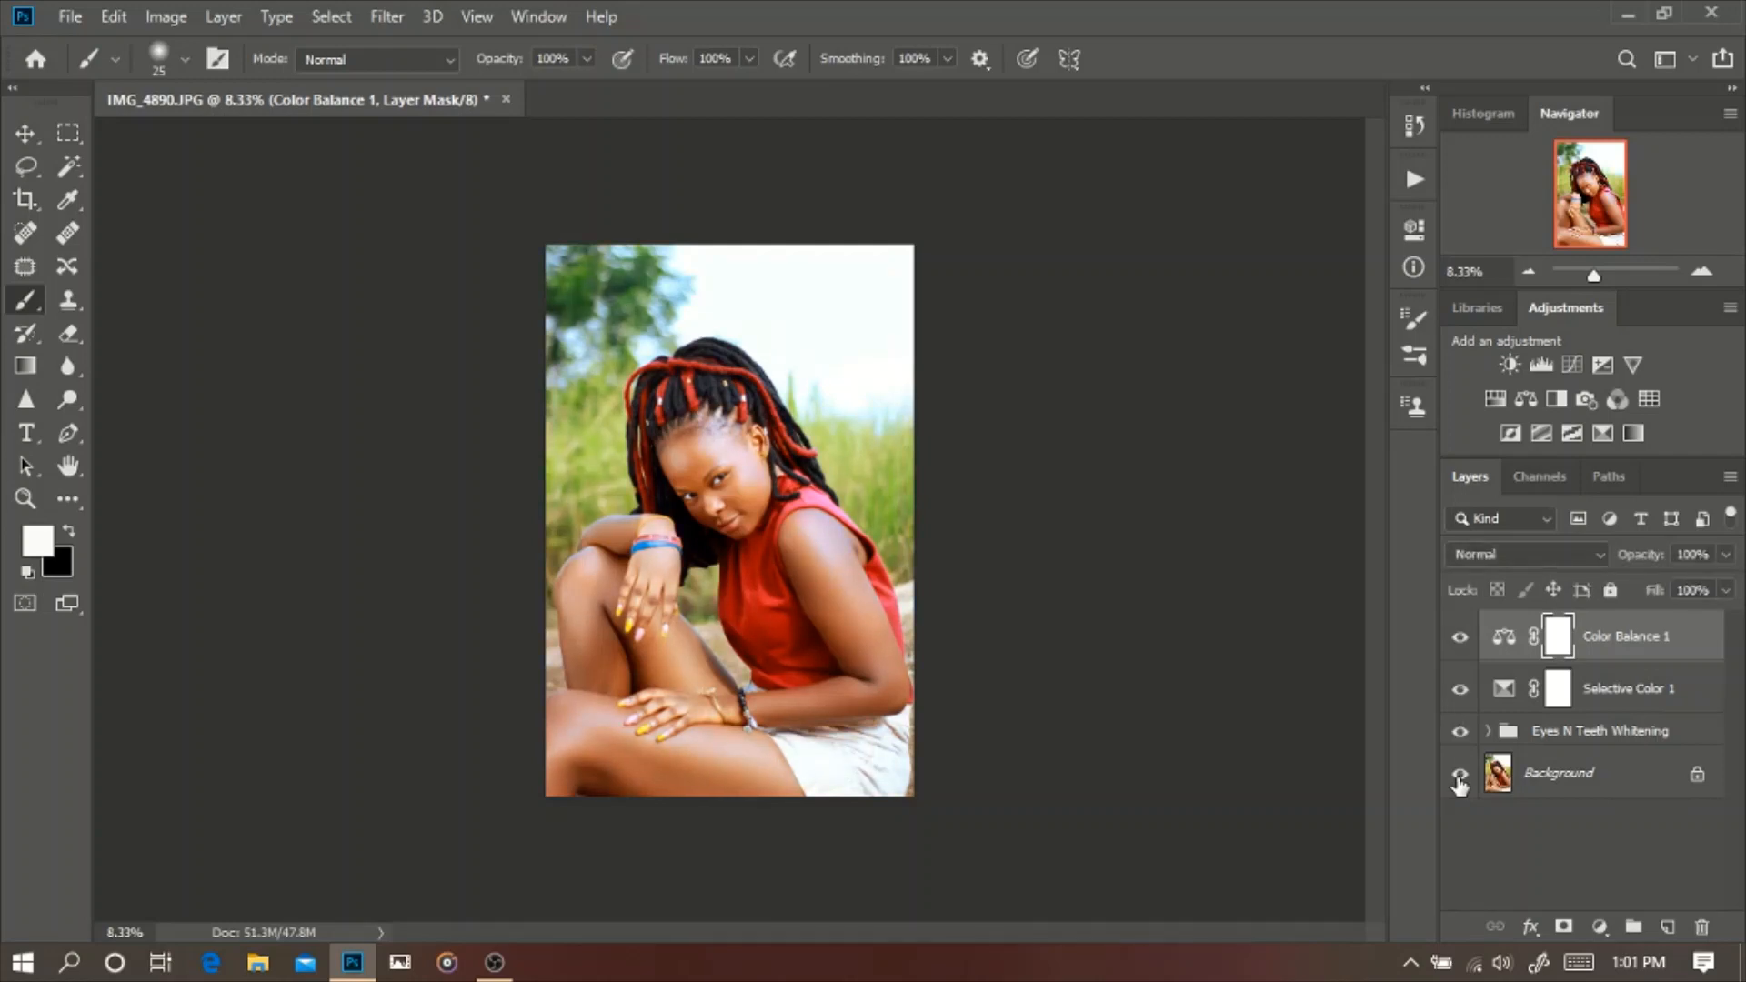
pyautogui.keyDown('alt'); pyautogui.click(1460, 777); pyautogui.keyUp('alt')
pyautogui.keyDown('alt'); pyautogui.click(1459, 777); pyautogui.keyUp('alt')
# Step: Add a Hue/Saturation adjustment layer above Color Balance 1 and raise the Greens saturation to slightly above +8
pyautogui.click(1599, 928)
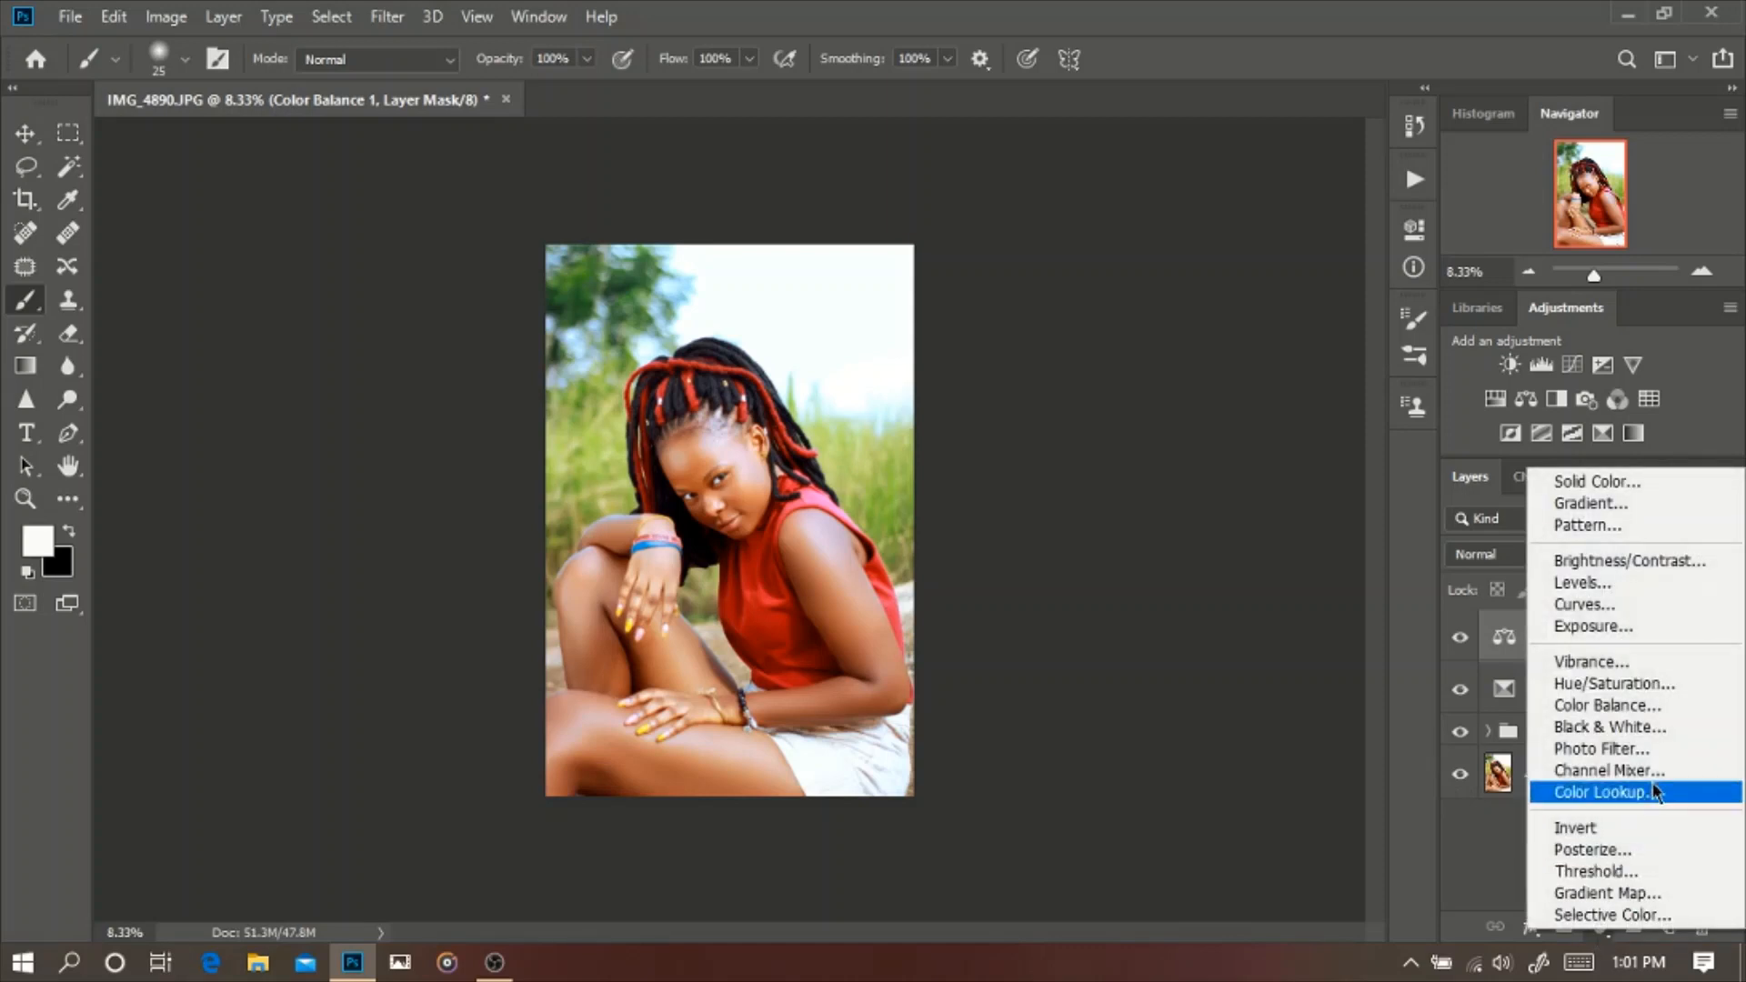
pyautogui.click(1638, 690)
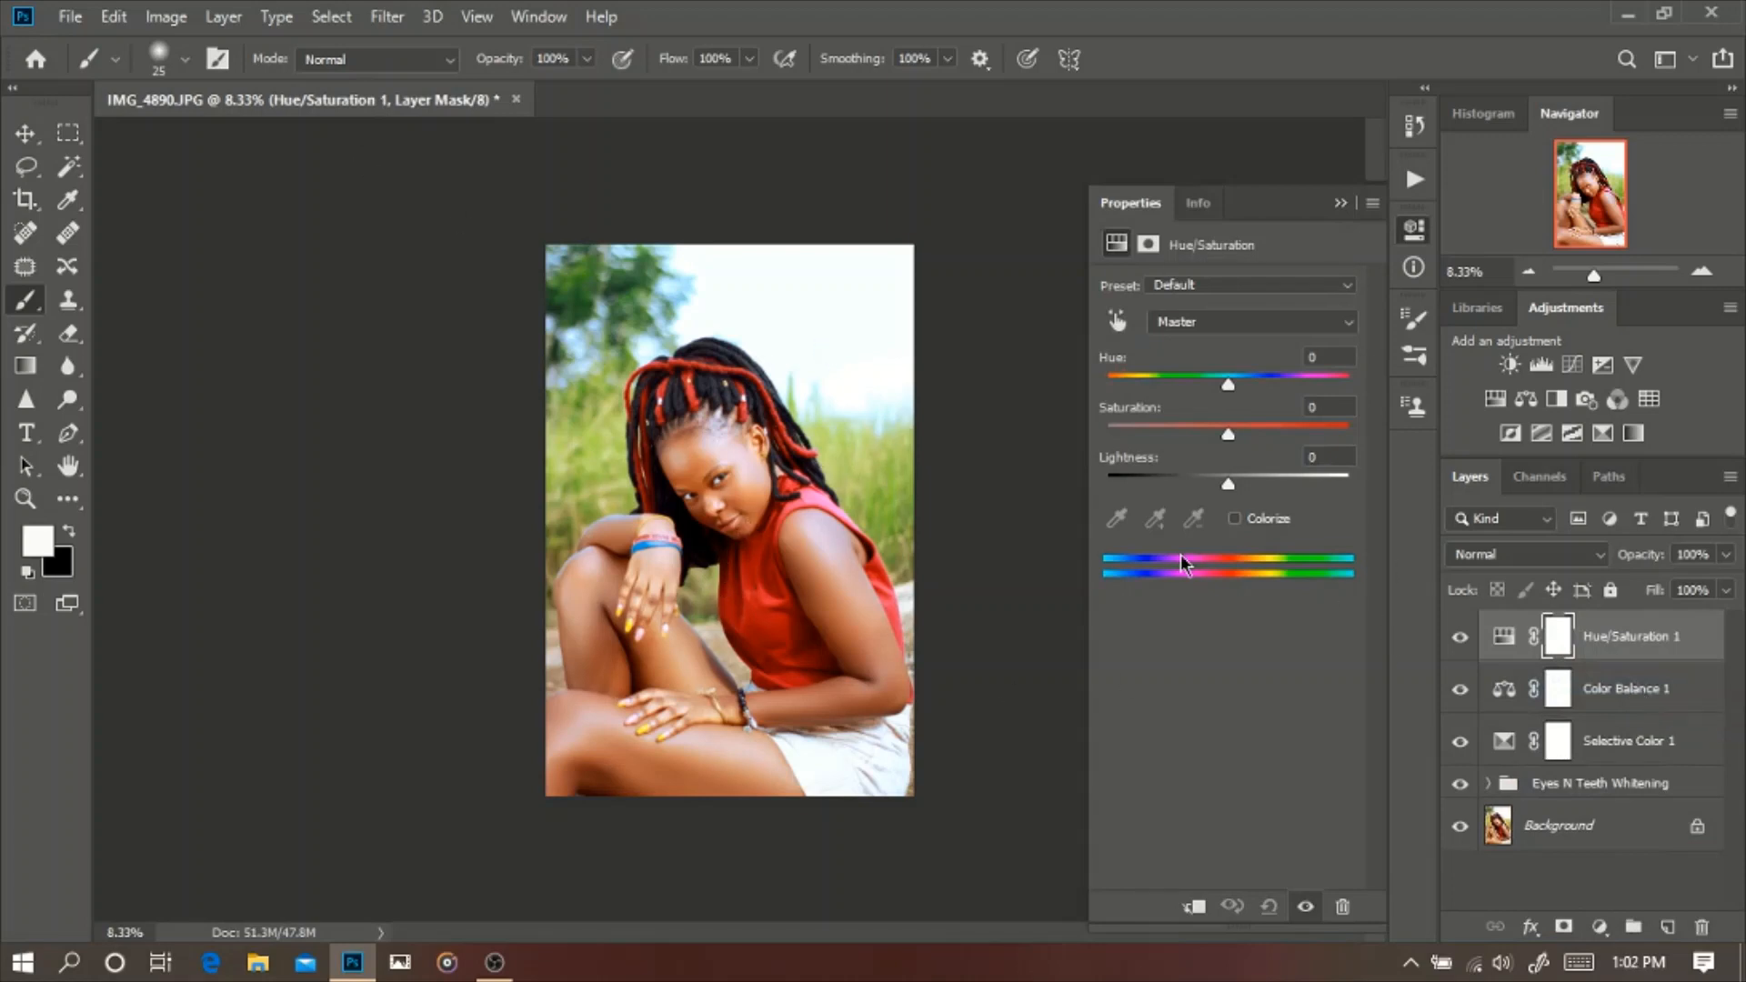
pyautogui.click(1253, 323)
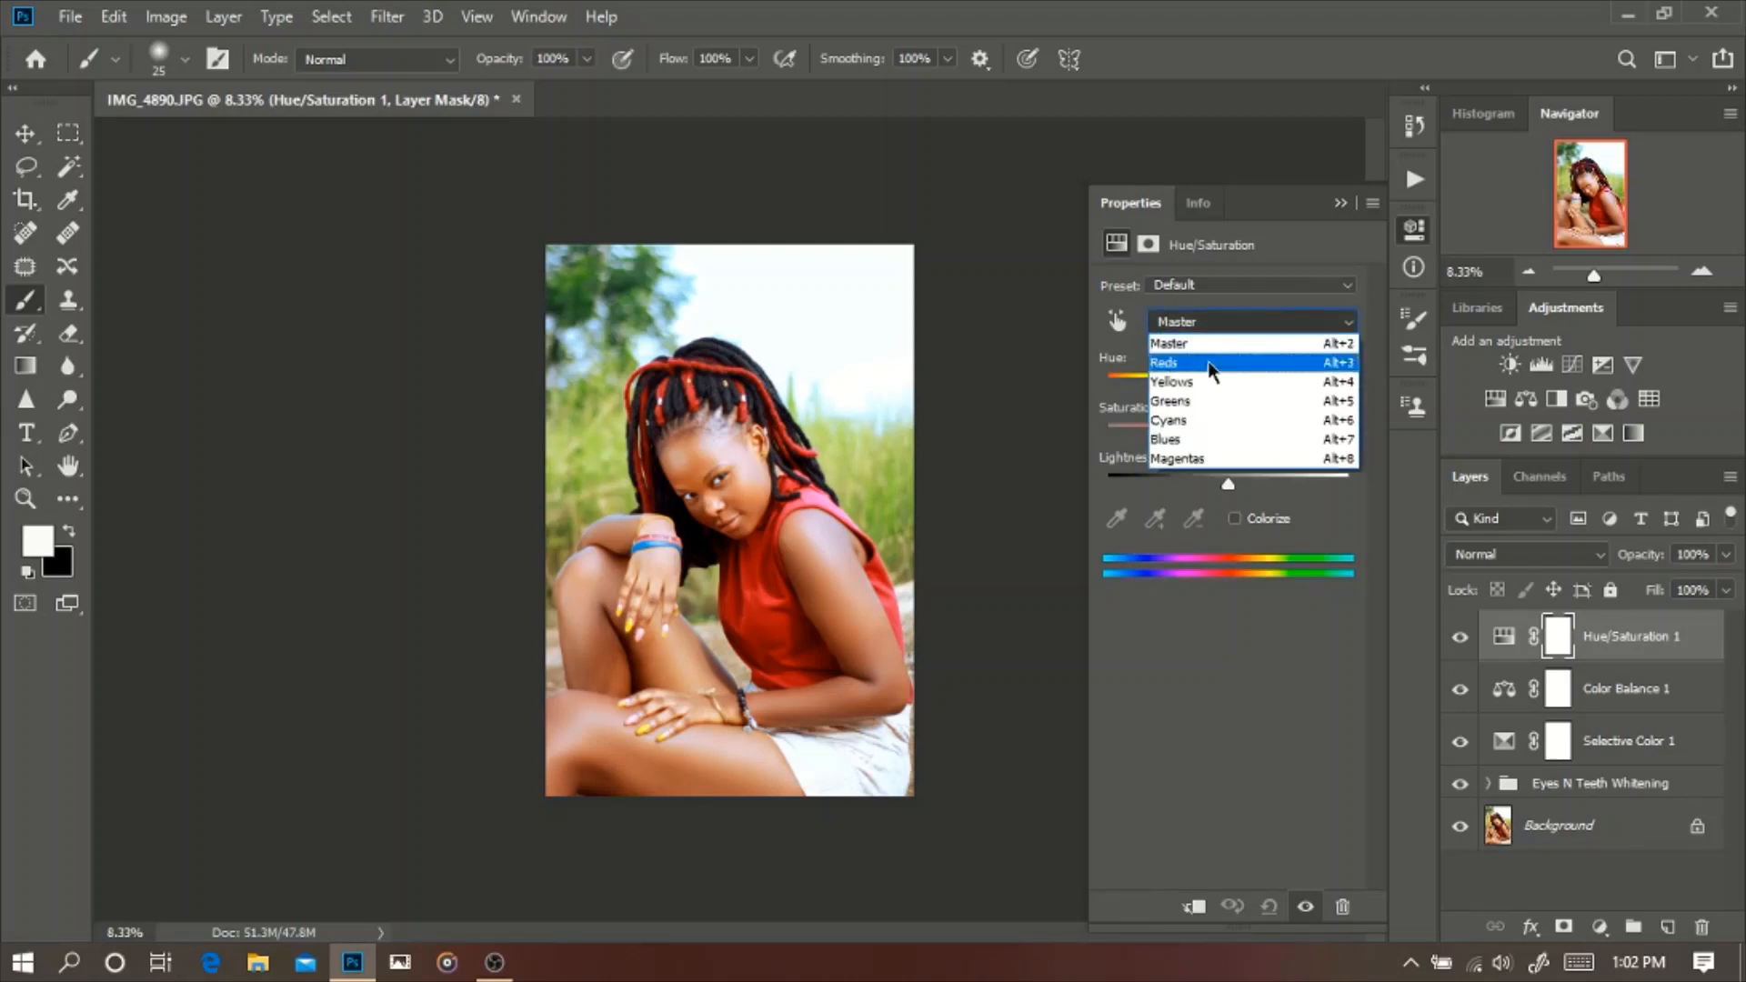
pyautogui.click(1191, 402)
pyautogui.click(1328, 405)
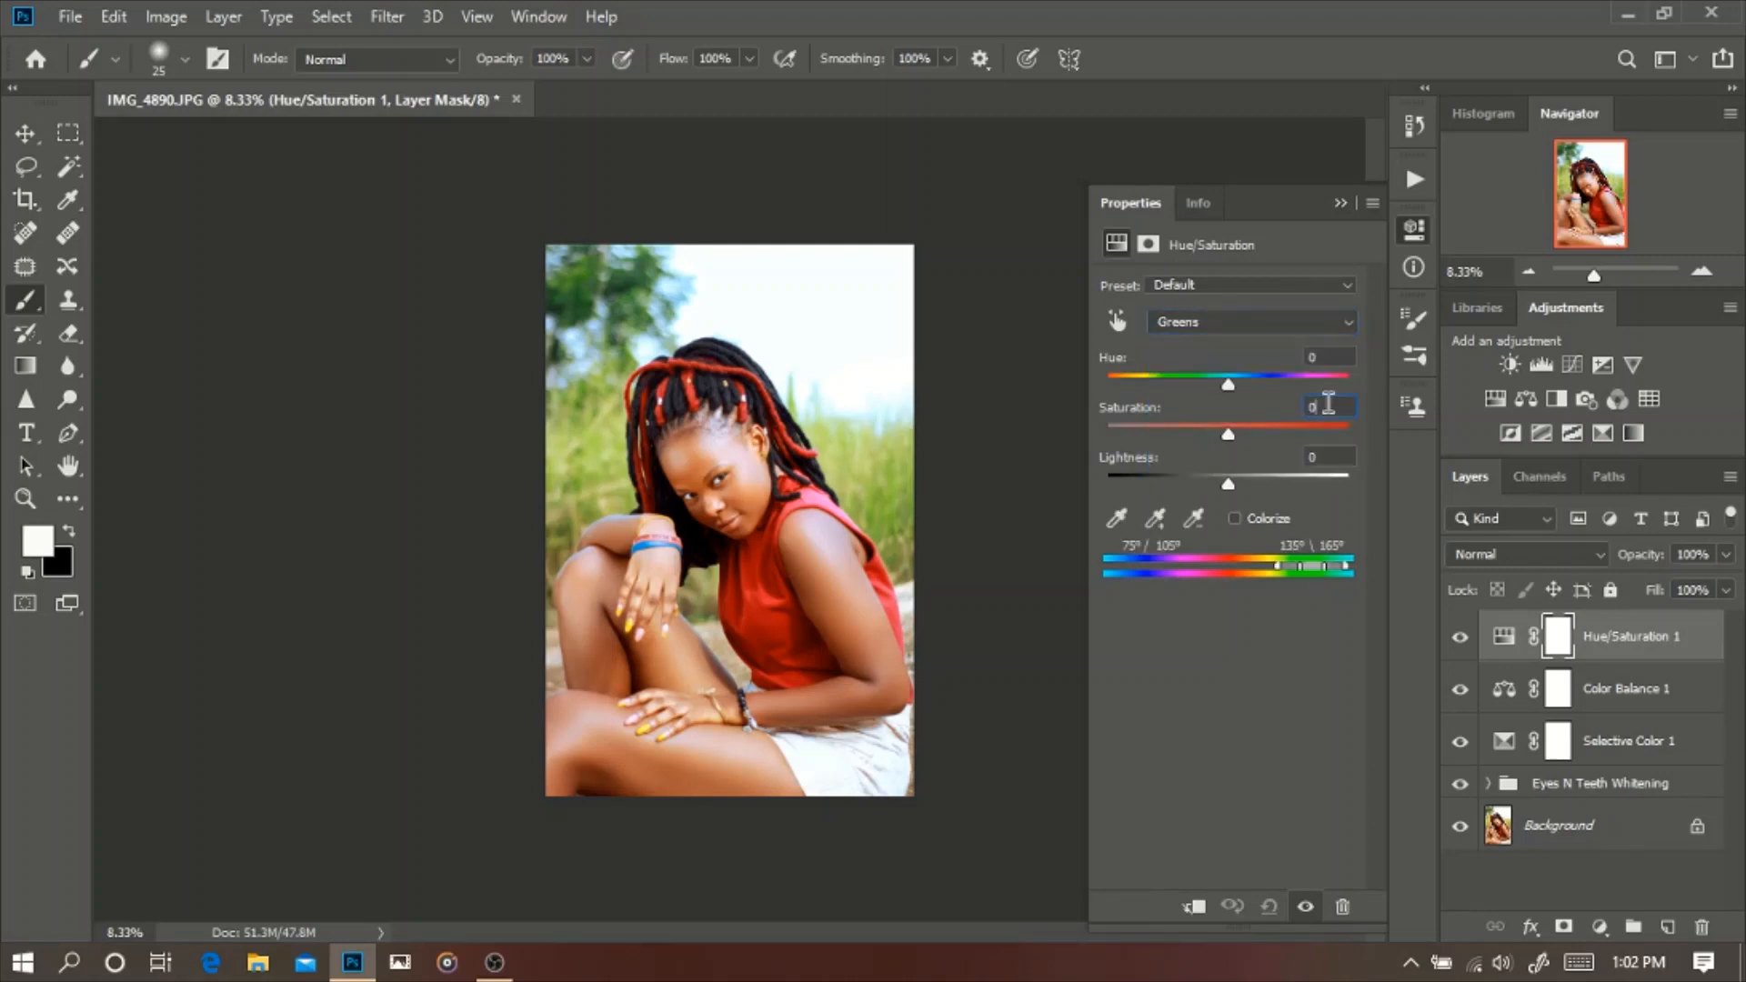
pyautogui.press('Up')
pyautogui.press('Up')
pyautogui.press('Up')
pyautogui.press('Up')
pyautogui.press('Up')
pyautogui.press('Up')
pyautogui.press('Up')
pyautogui.press('Up')
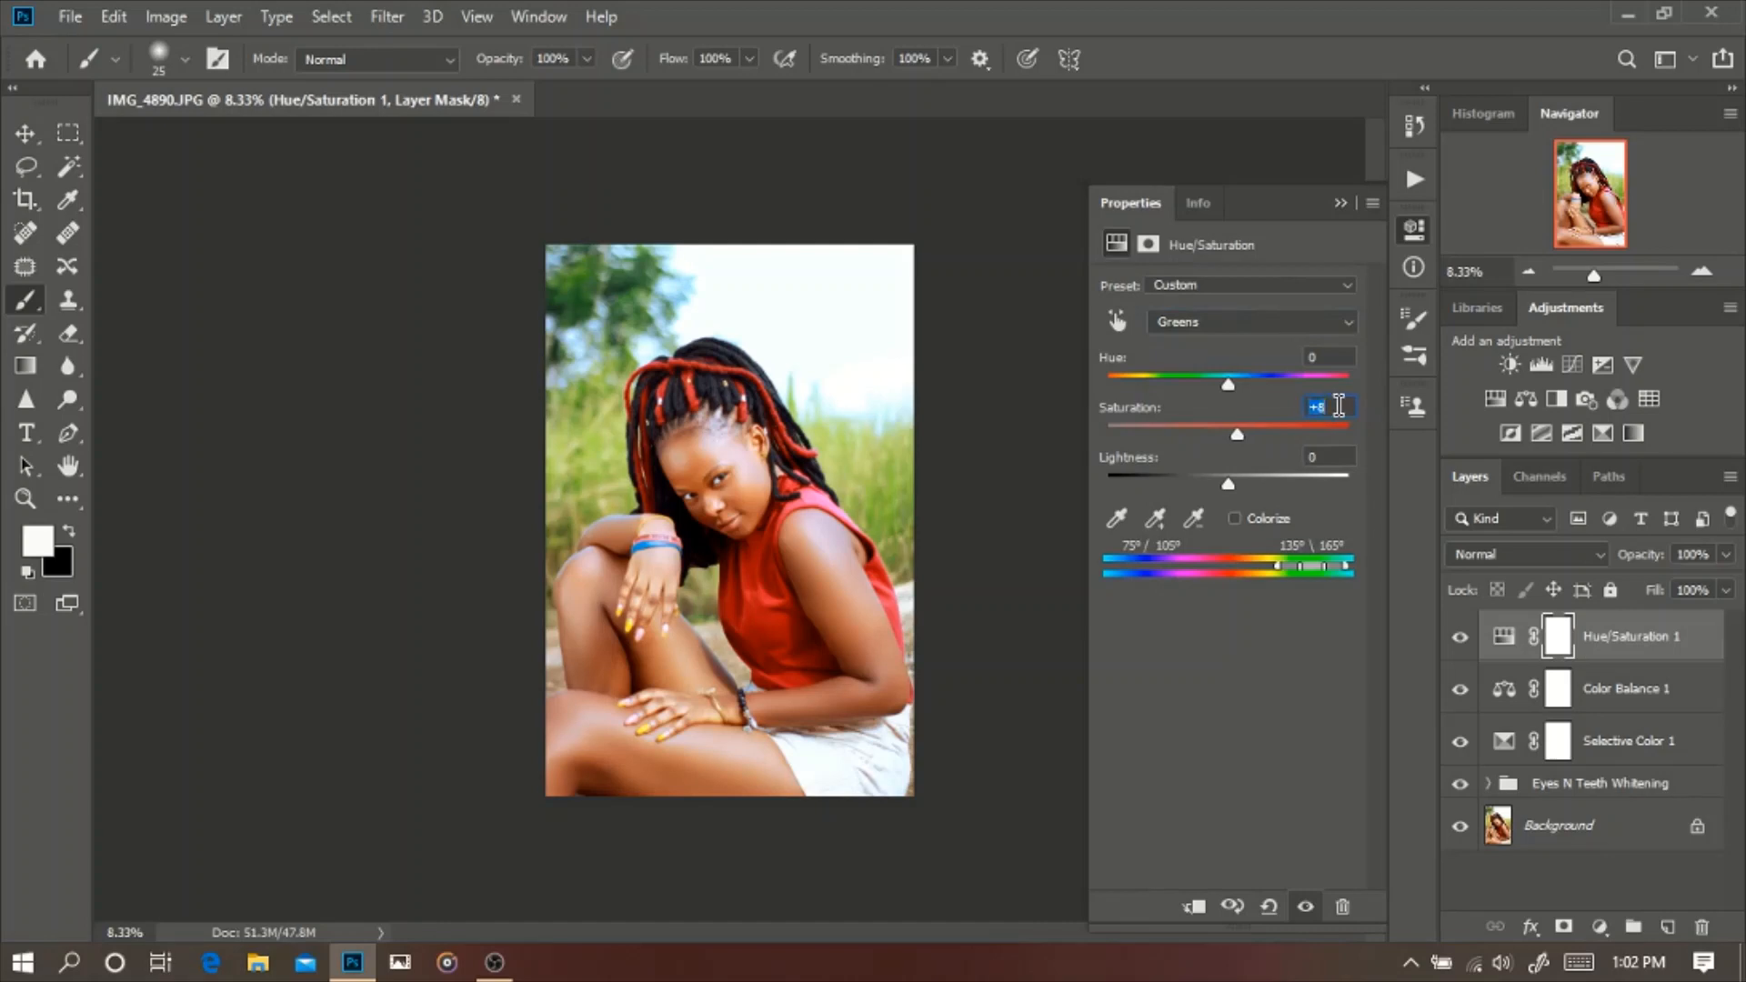
pyautogui.press('Up')
pyautogui.press('Up')
# Step: Fine-tune the Reds hue in the Hue/Saturation adjustment with a small positive shift
pyautogui.click(1322, 327)
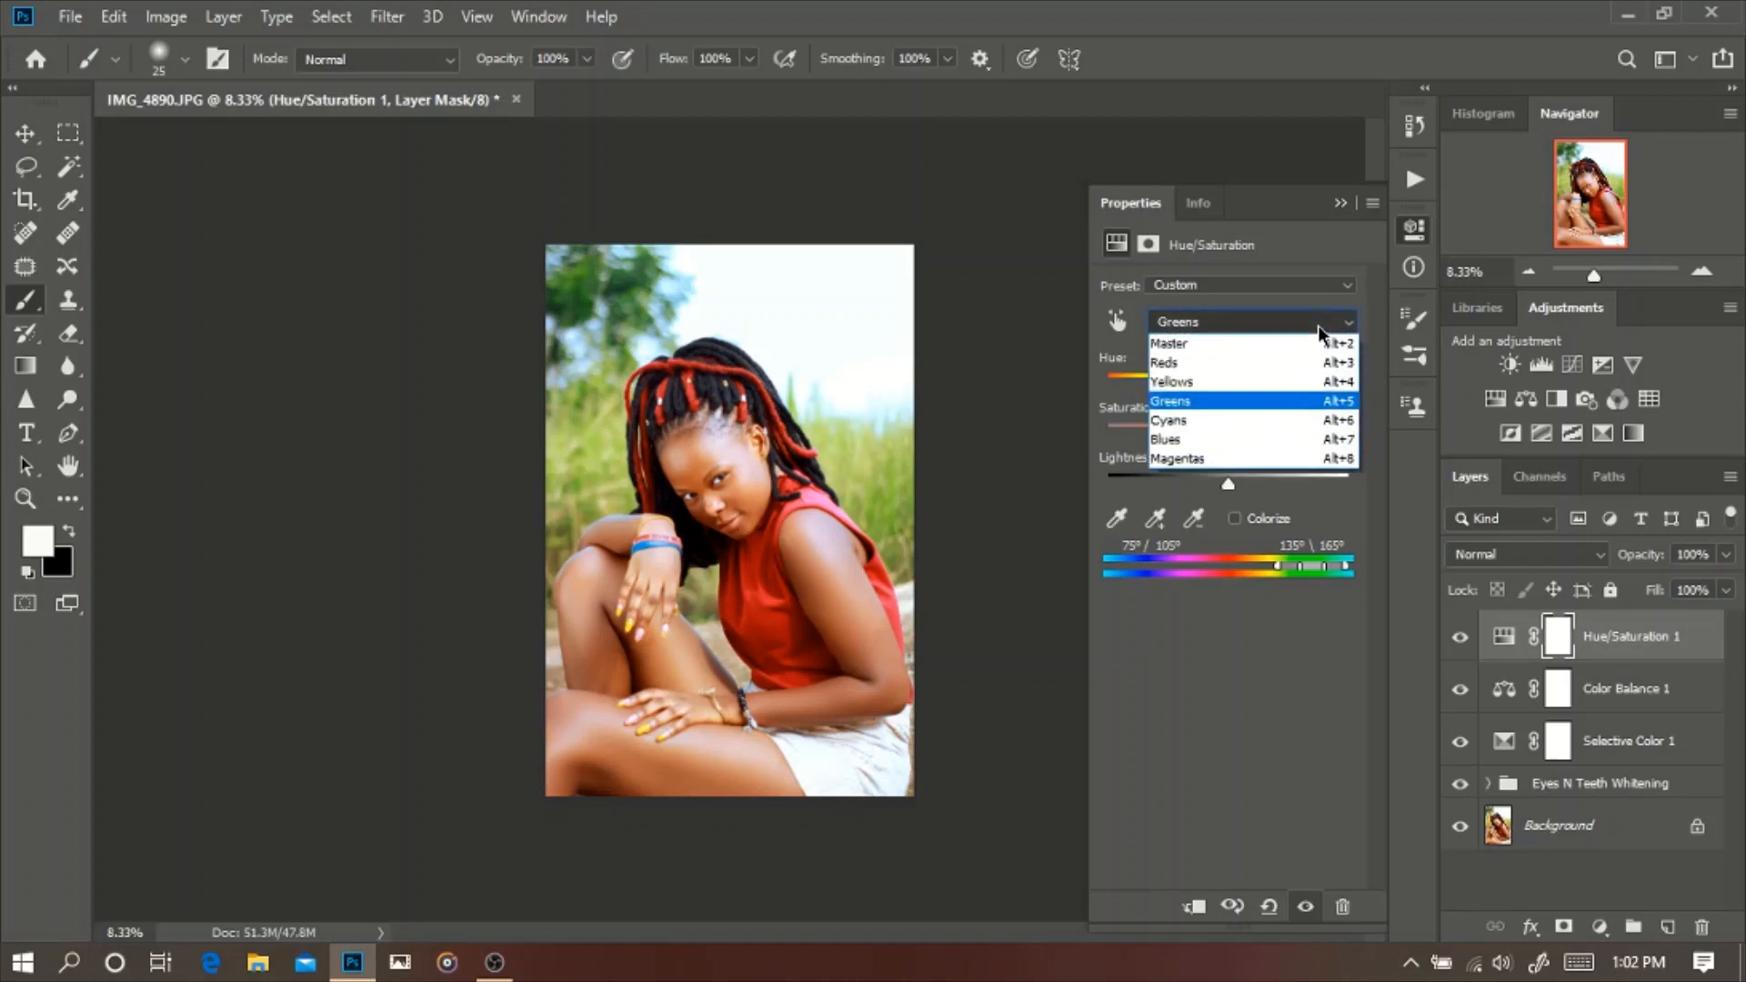
pyautogui.click(1255, 364)
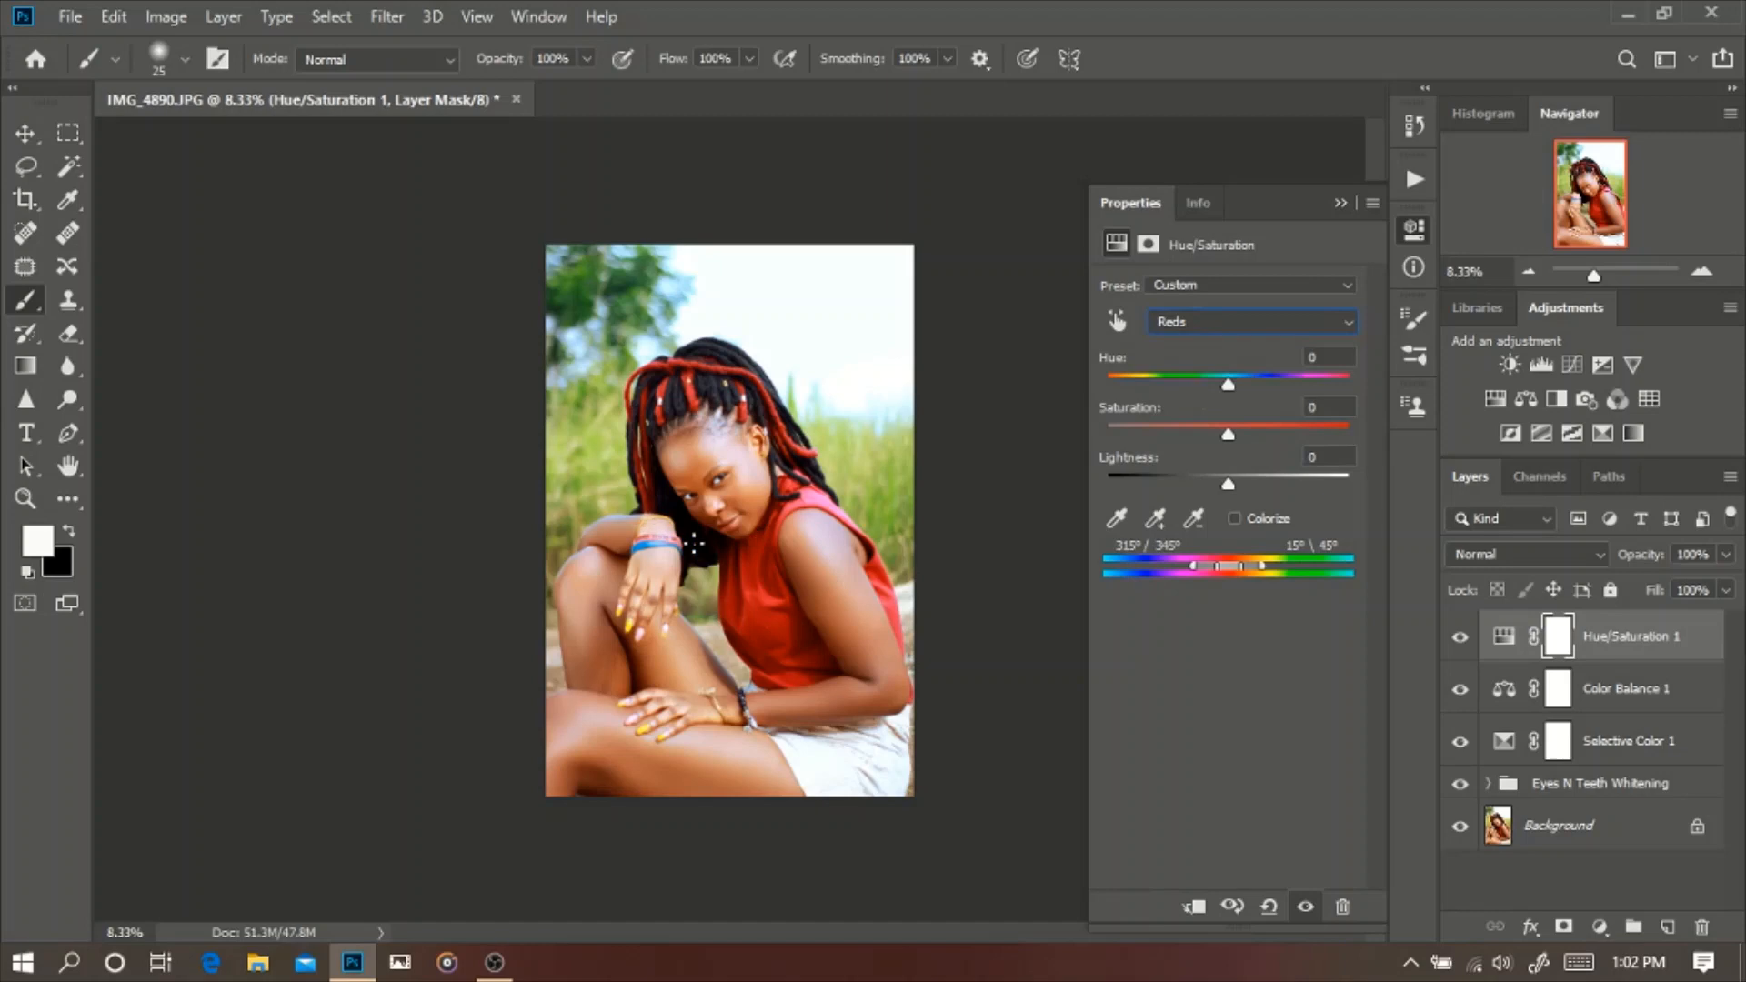
pyautogui.hotkey('ctrl', '+')
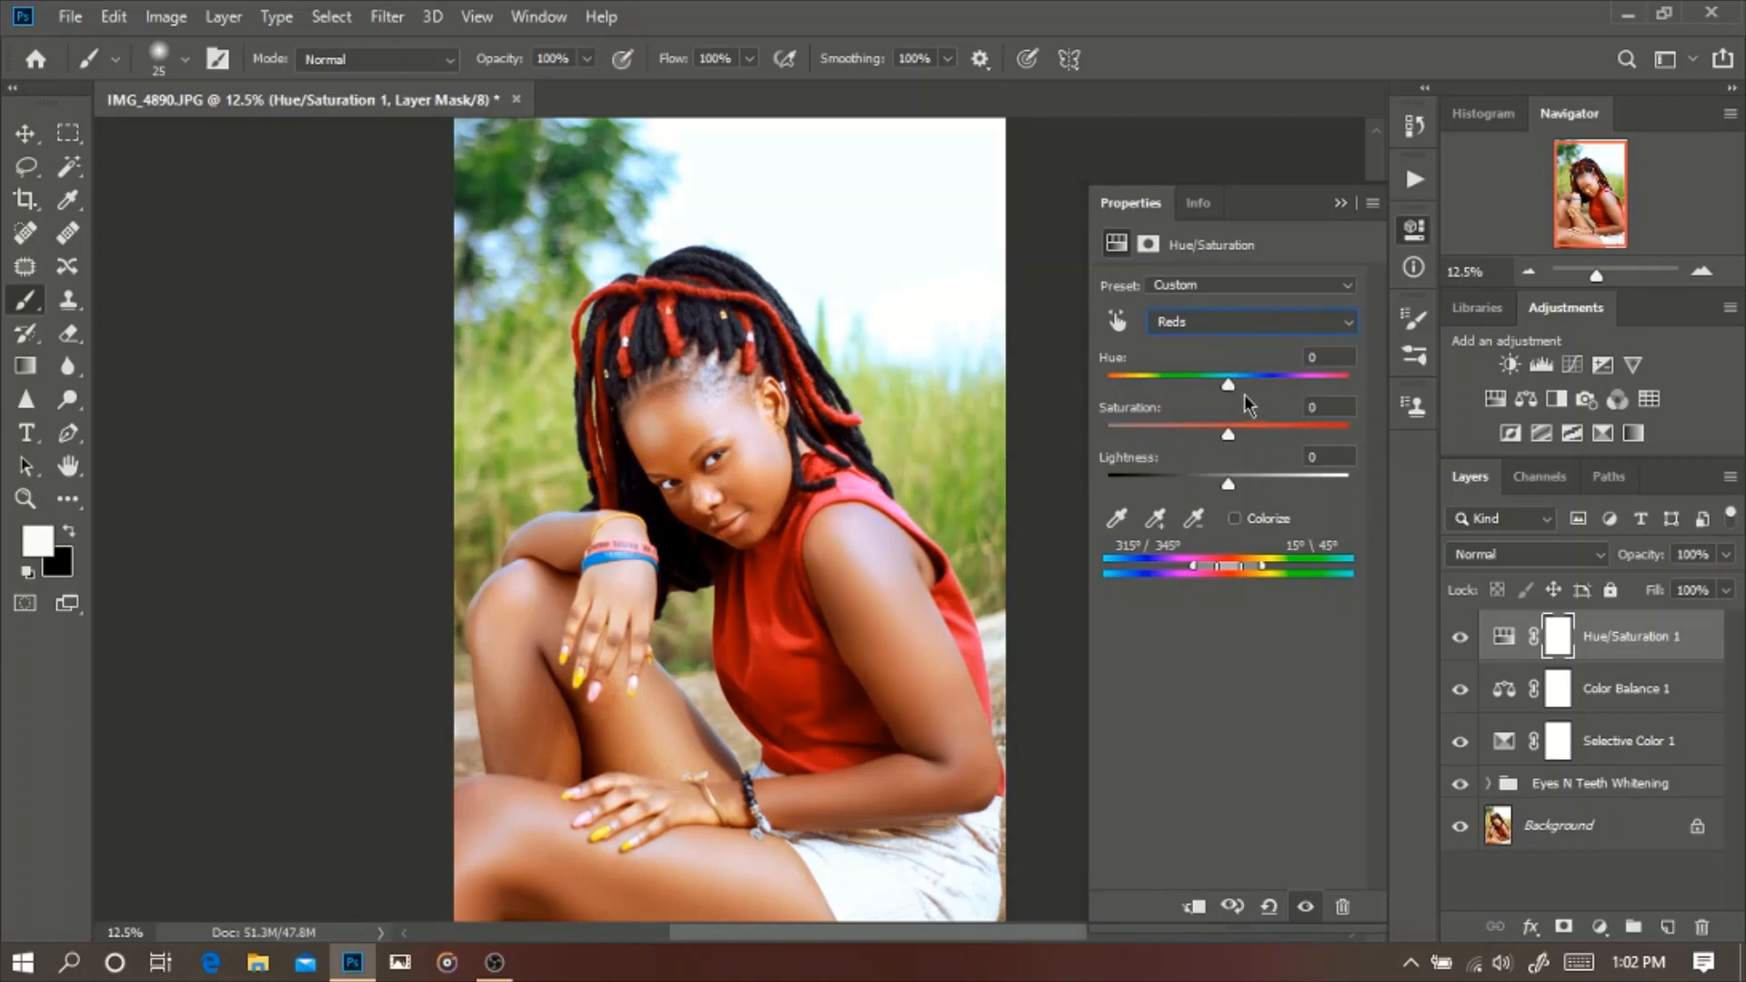
pyautogui.moveTo(1227, 384); pyautogui.dragTo(1237, 389)
pyautogui.click(1336, 352)
pyautogui.press('Up')
pyautogui.press('Up')
pyautogui.press('Up')
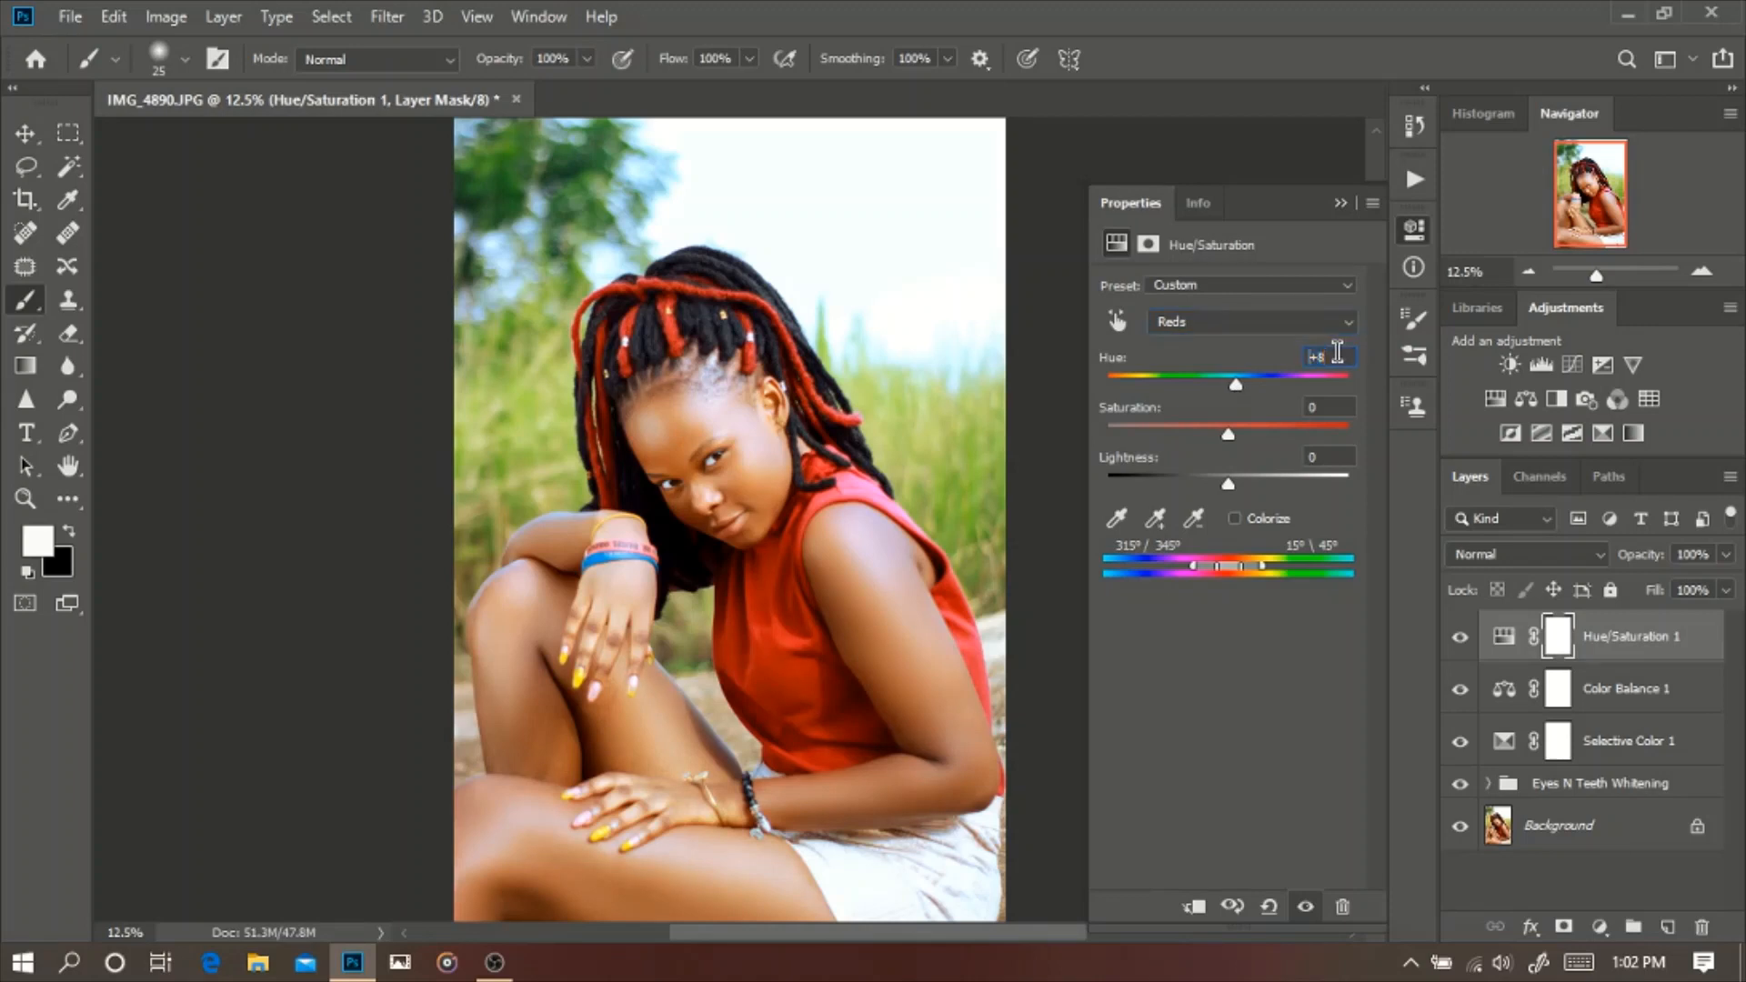
pyautogui.press('Down')
pyautogui.press('Down')
pyautogui.press('Down')
pyautogui.press('Down')
# Step: Raise the Reds saturation by a few points
pyautogui.click(1325, 407)
pyautogui.press('Up')
pyautogui.press('Up')
pyautogui.press('Up')
pyautogui.press('Up')
pyautogui.press('Up')
# Step: Boost the Cyans saturation, trying +65 before reducing it to a small positive value
pyautogui.click(1309, 327)
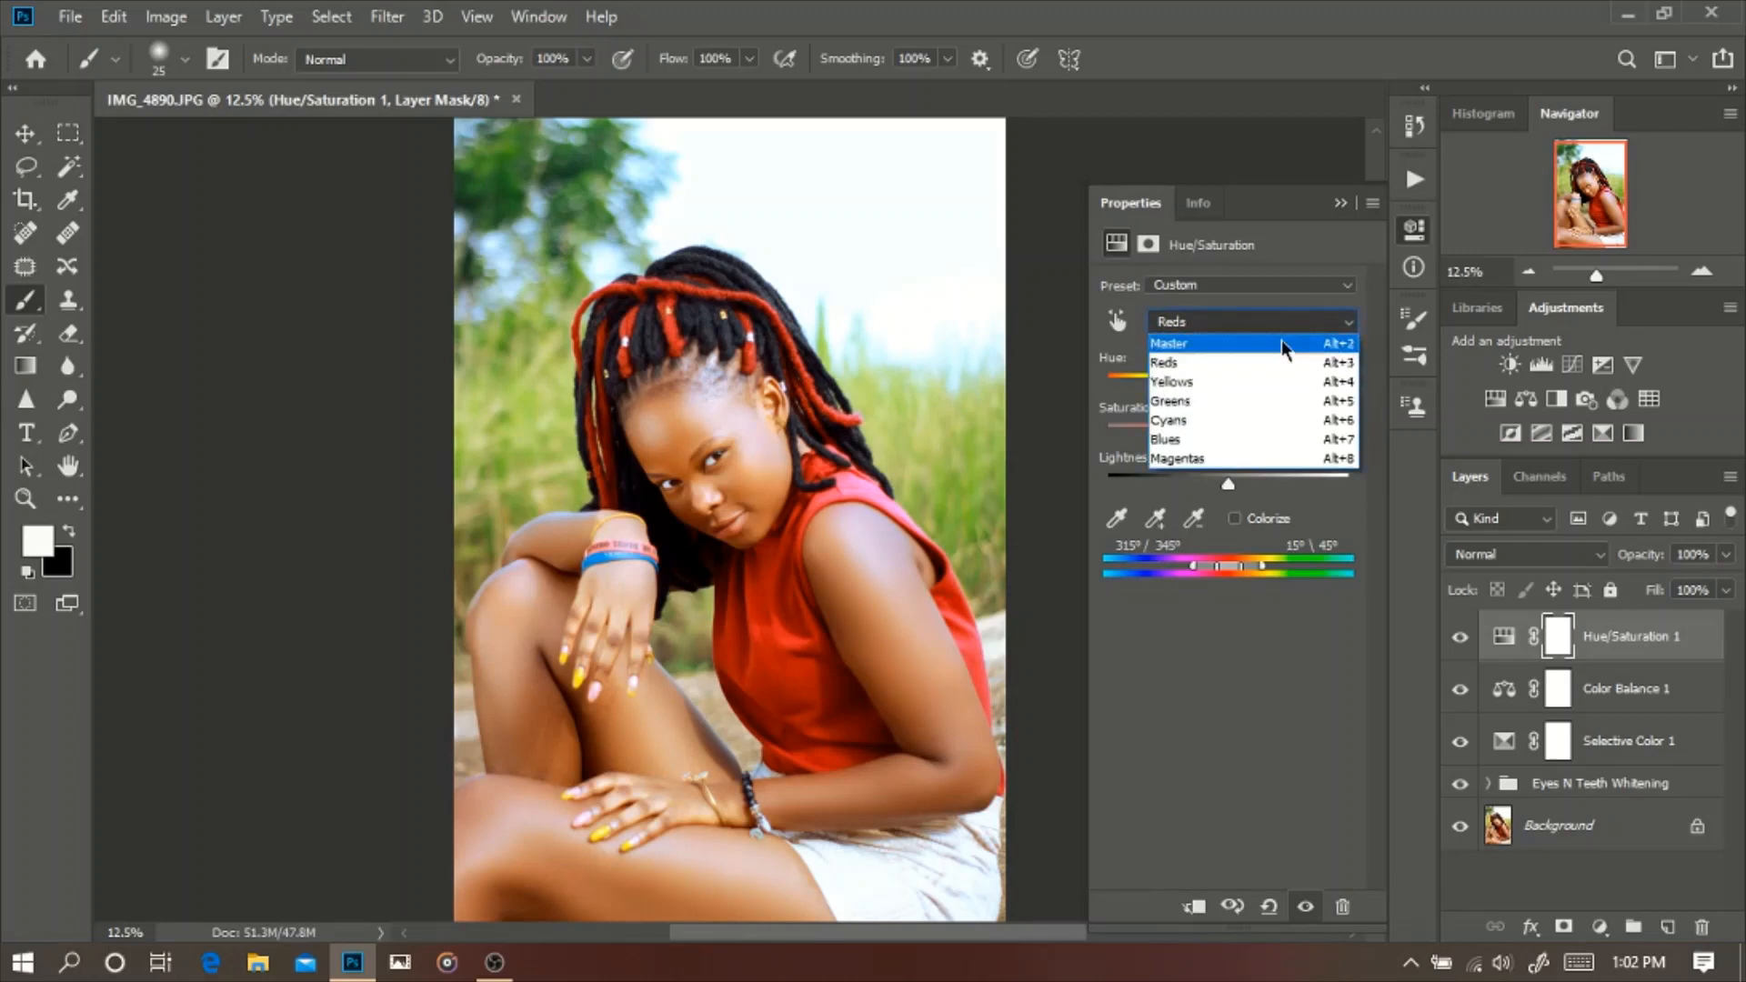
pyautogui.click(1212, 420)
pyautogui.moveTo(1232, 436); pyautogui.dragTo(1310, 439)
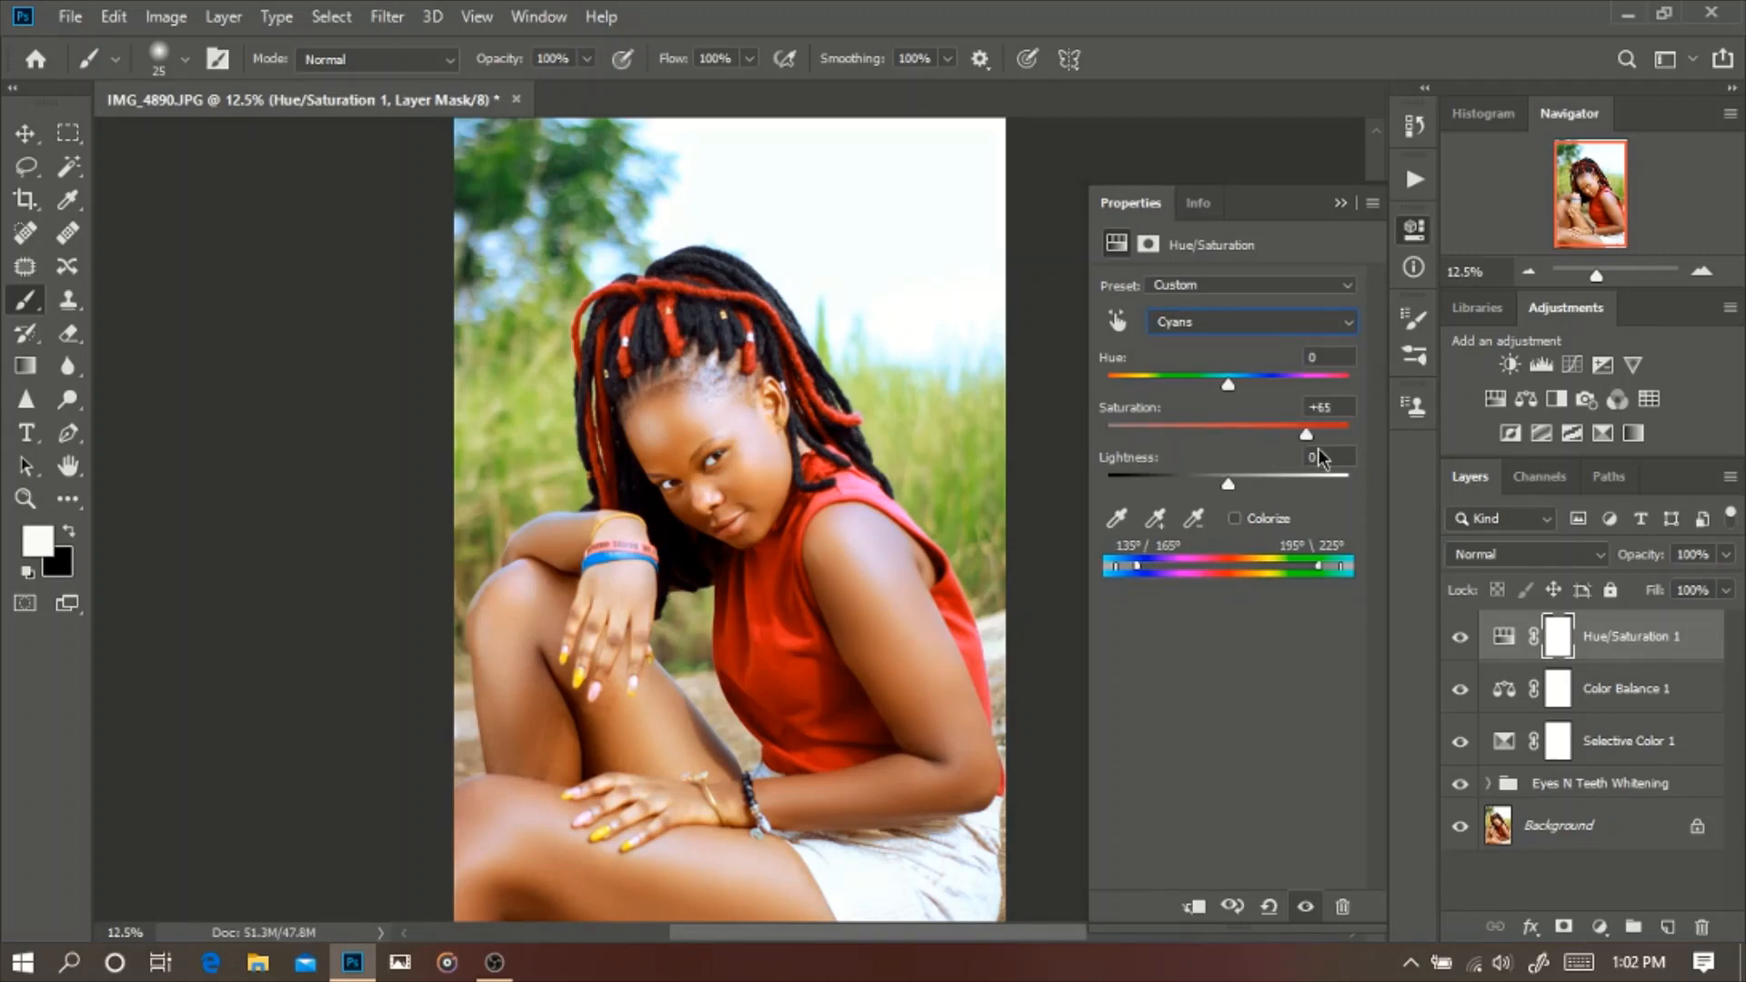
pyautogui.click(1242, 435)
# Step: Set the Master saturation to +3 and collapse the Hue/Saturation properties
pyautogui.click(1297, 320)
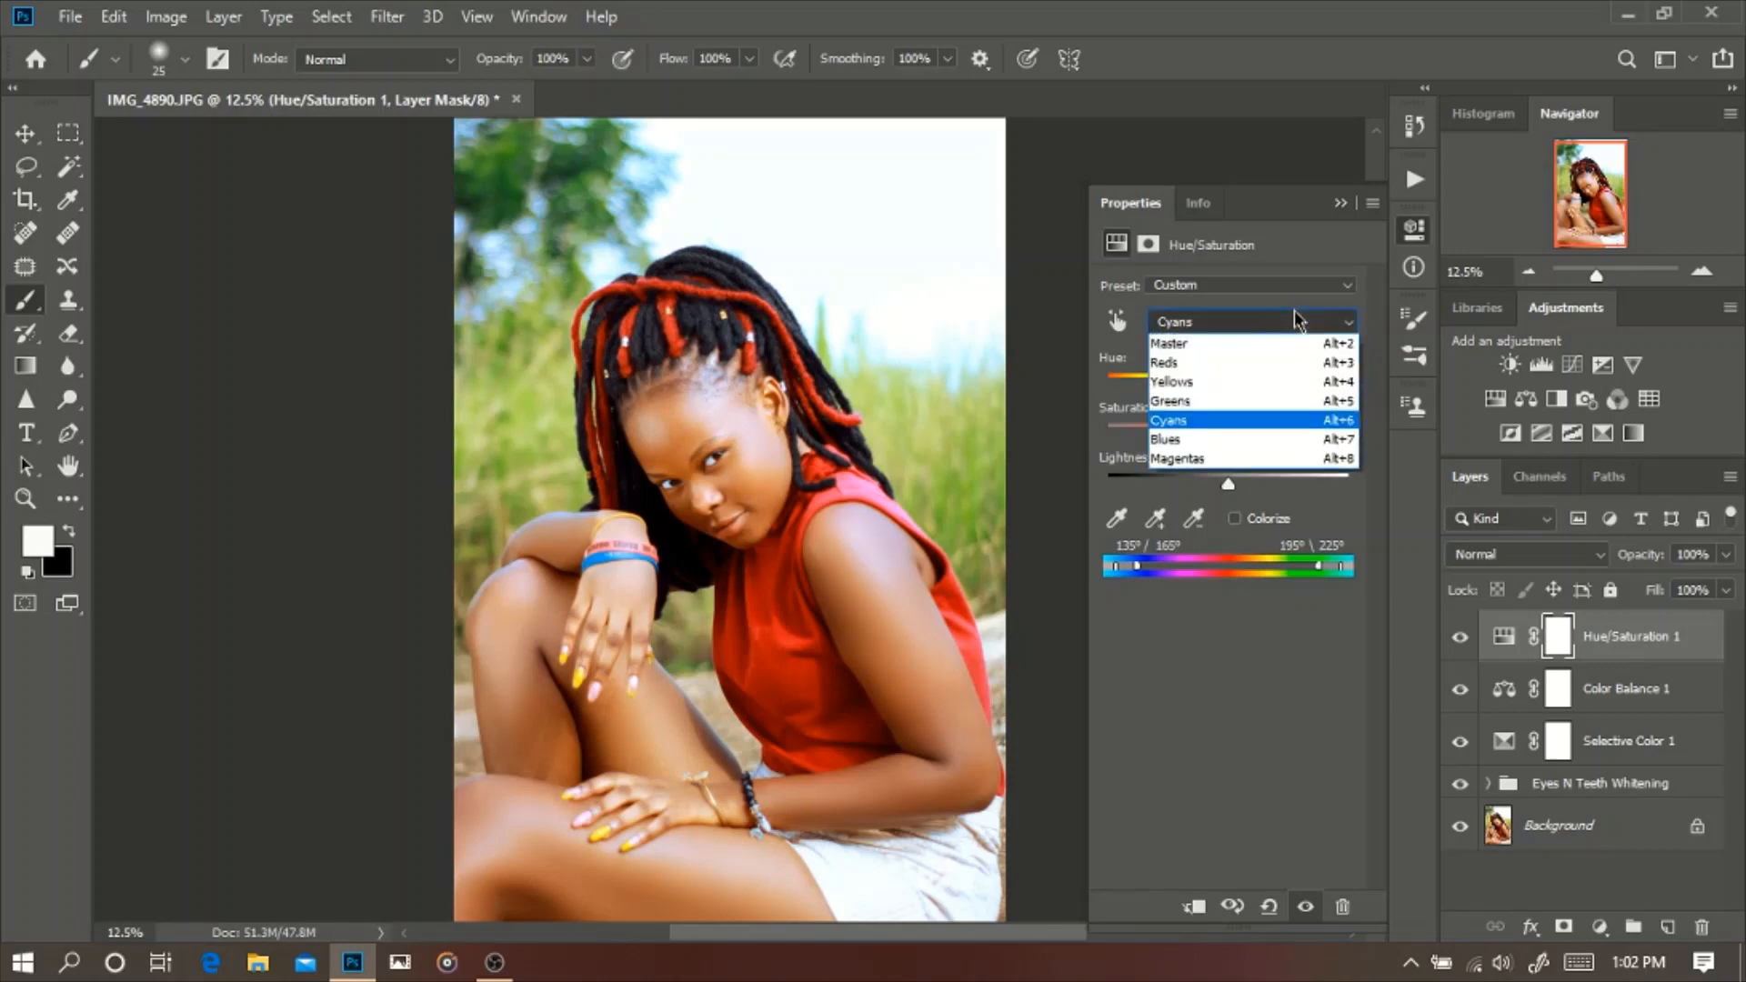
pyautogui.click(1196, 351)
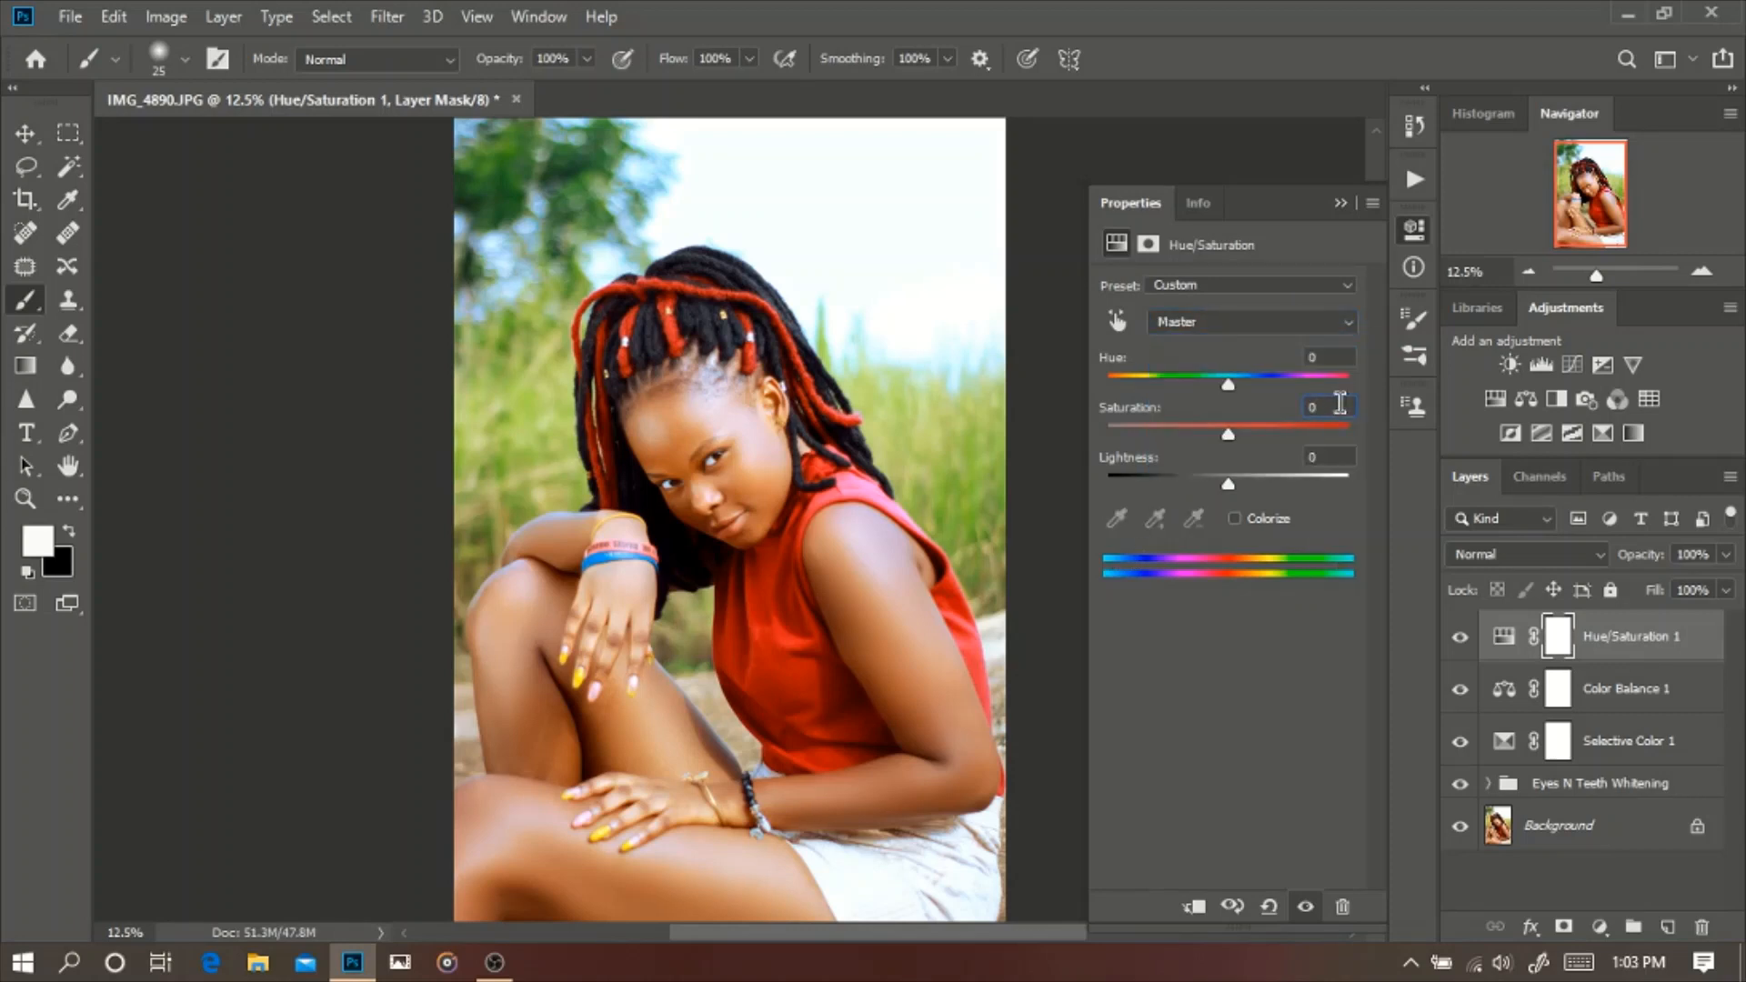
pyautogui.press('Up')
pyautogui.press('Up')
pyautogui.press('Up')
pyautogui.press('Up')
pyautogui.click(1341, 202)
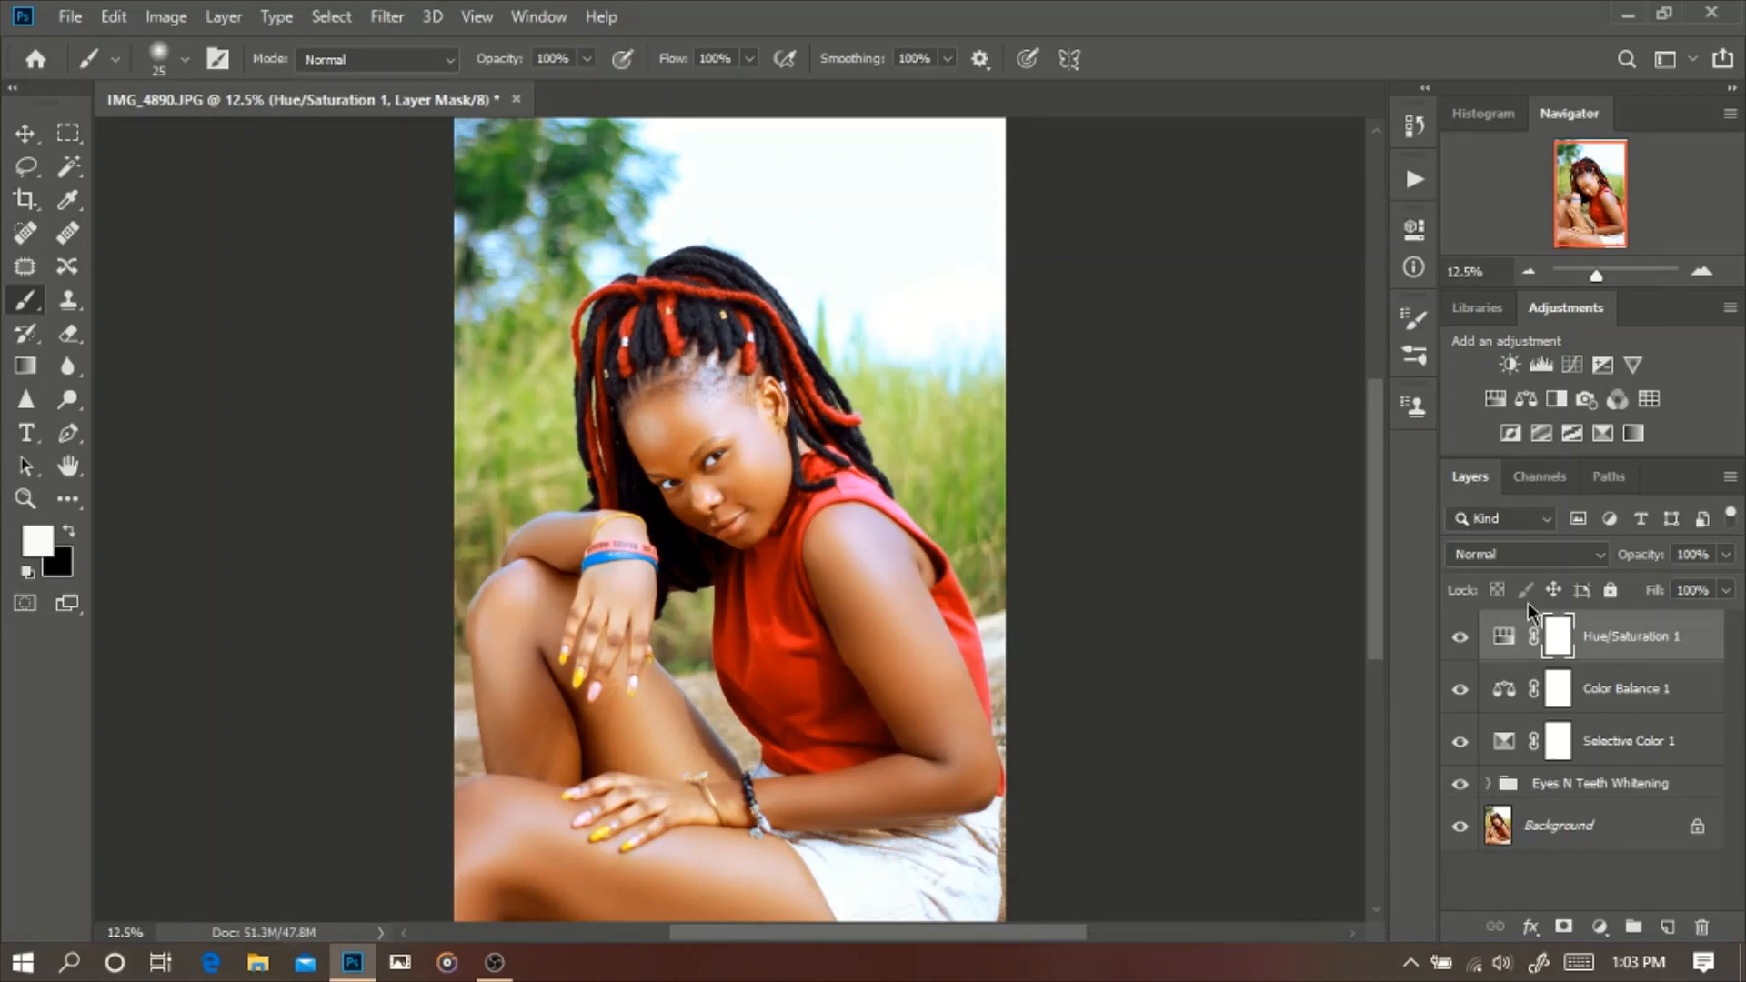
# Step: Toggle the Hue/Saturation 1 layer off and on to compare its effect on the portrait
pyautogui.click(1460, 636)
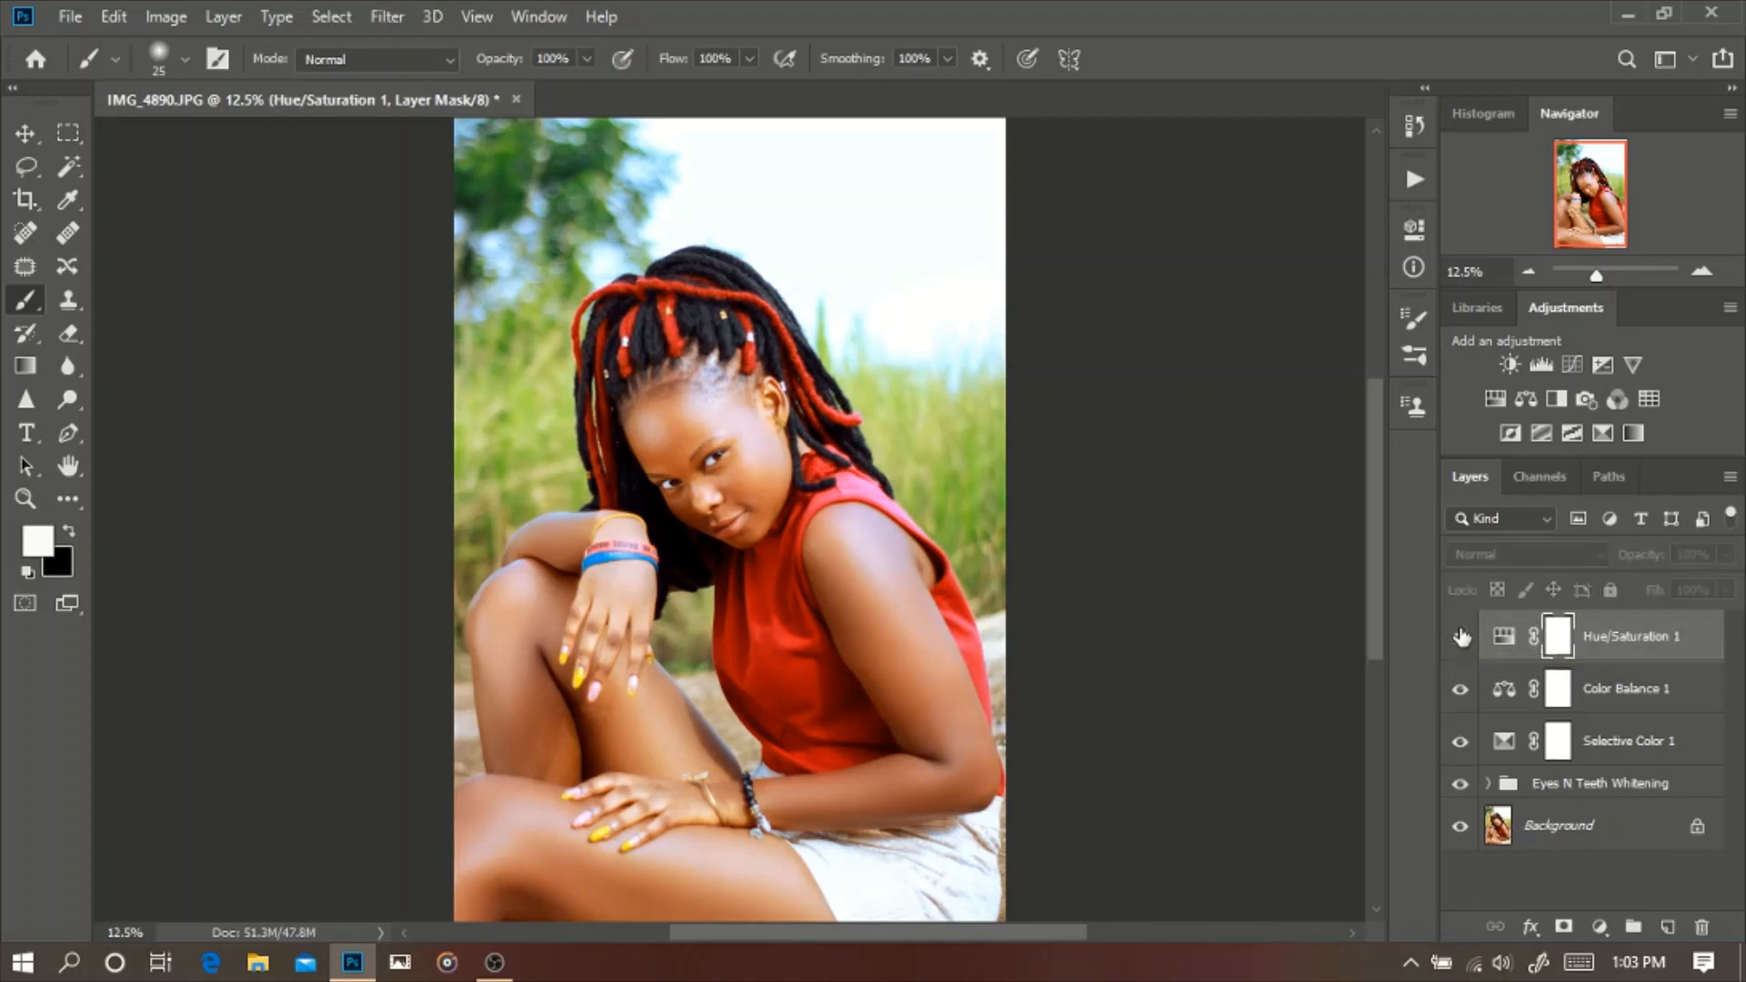
pyautogui.click(1462, 637)
pyautogui.click(1461, 636)
pyautogui.click(1461, 637)
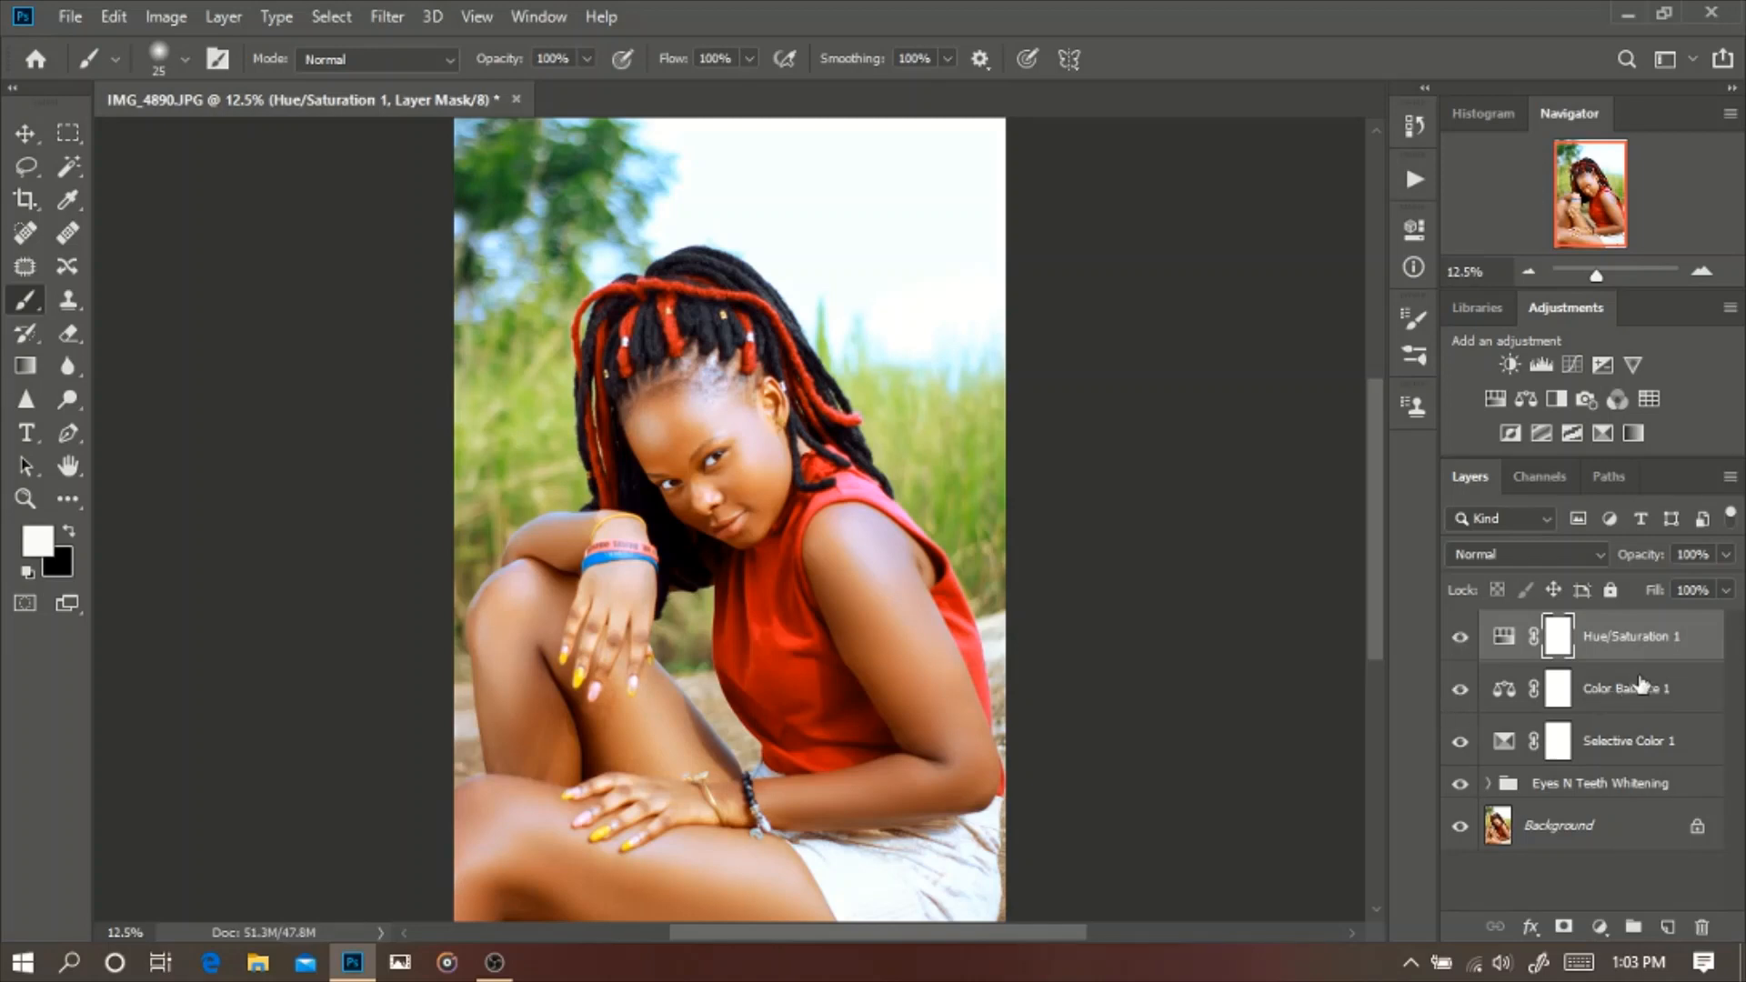
# Step: Group the Hue/Saturation 1, Color Balance 1 and Selective Color 1 adjustment layers together
pyautogui.keyDown('shift'); pyautogui.click(1673, 686); pyautogui.keyUp('shift')
pyautogui.keyDown('shift'); pyautogui.click(1687, 739); pyautogui.keyUp('shift')
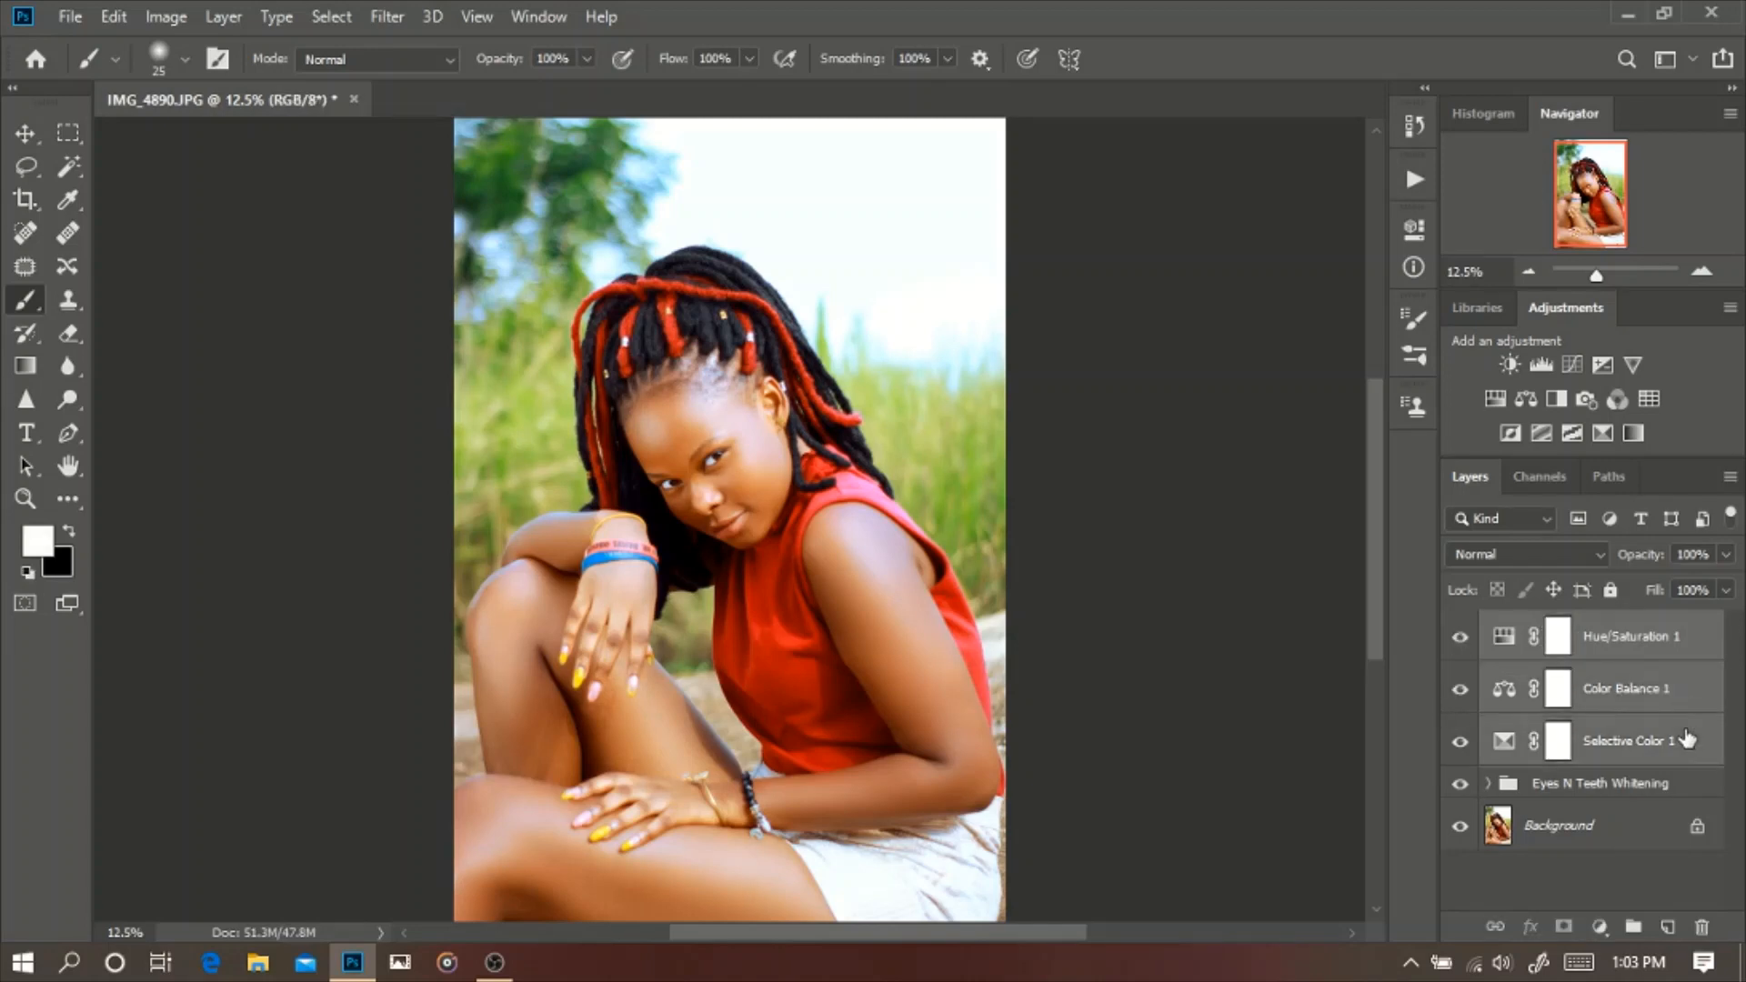
pyautogui.hotkey('ctrl', 'g')
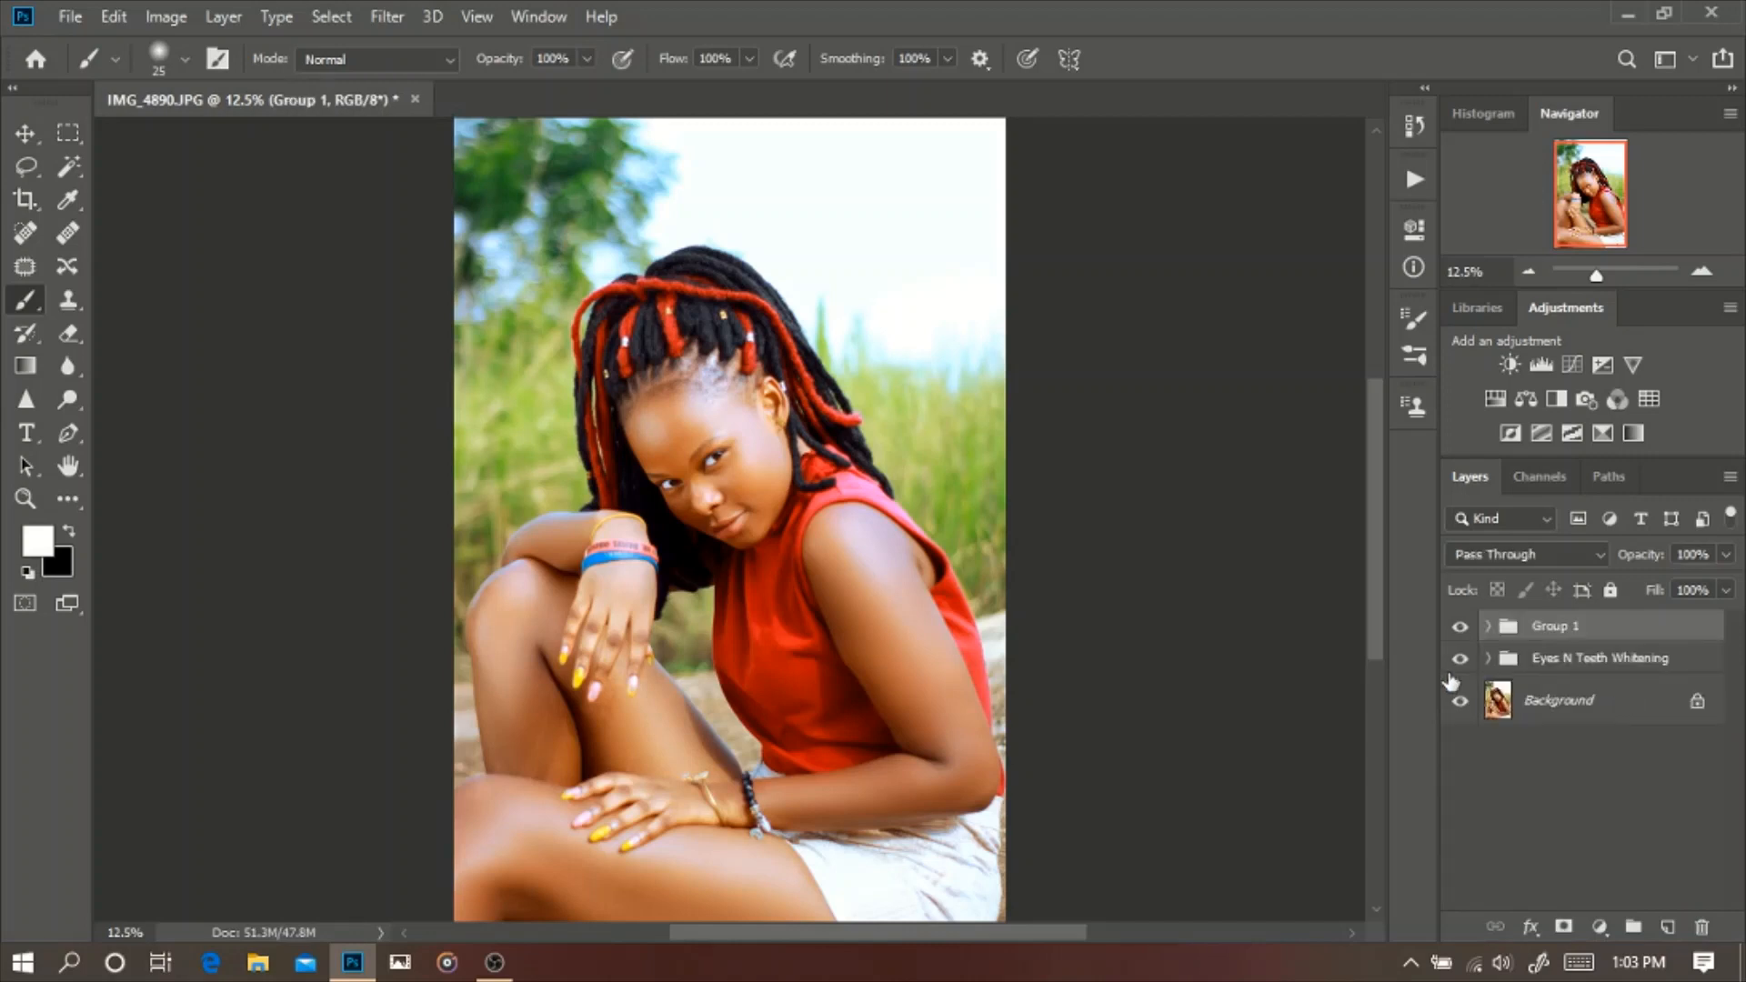
# Step: Hide and show Group 1 repeatedly to compare the whole portrait with and without the color grading
pyautogui.hotkey('ctrl', '-')
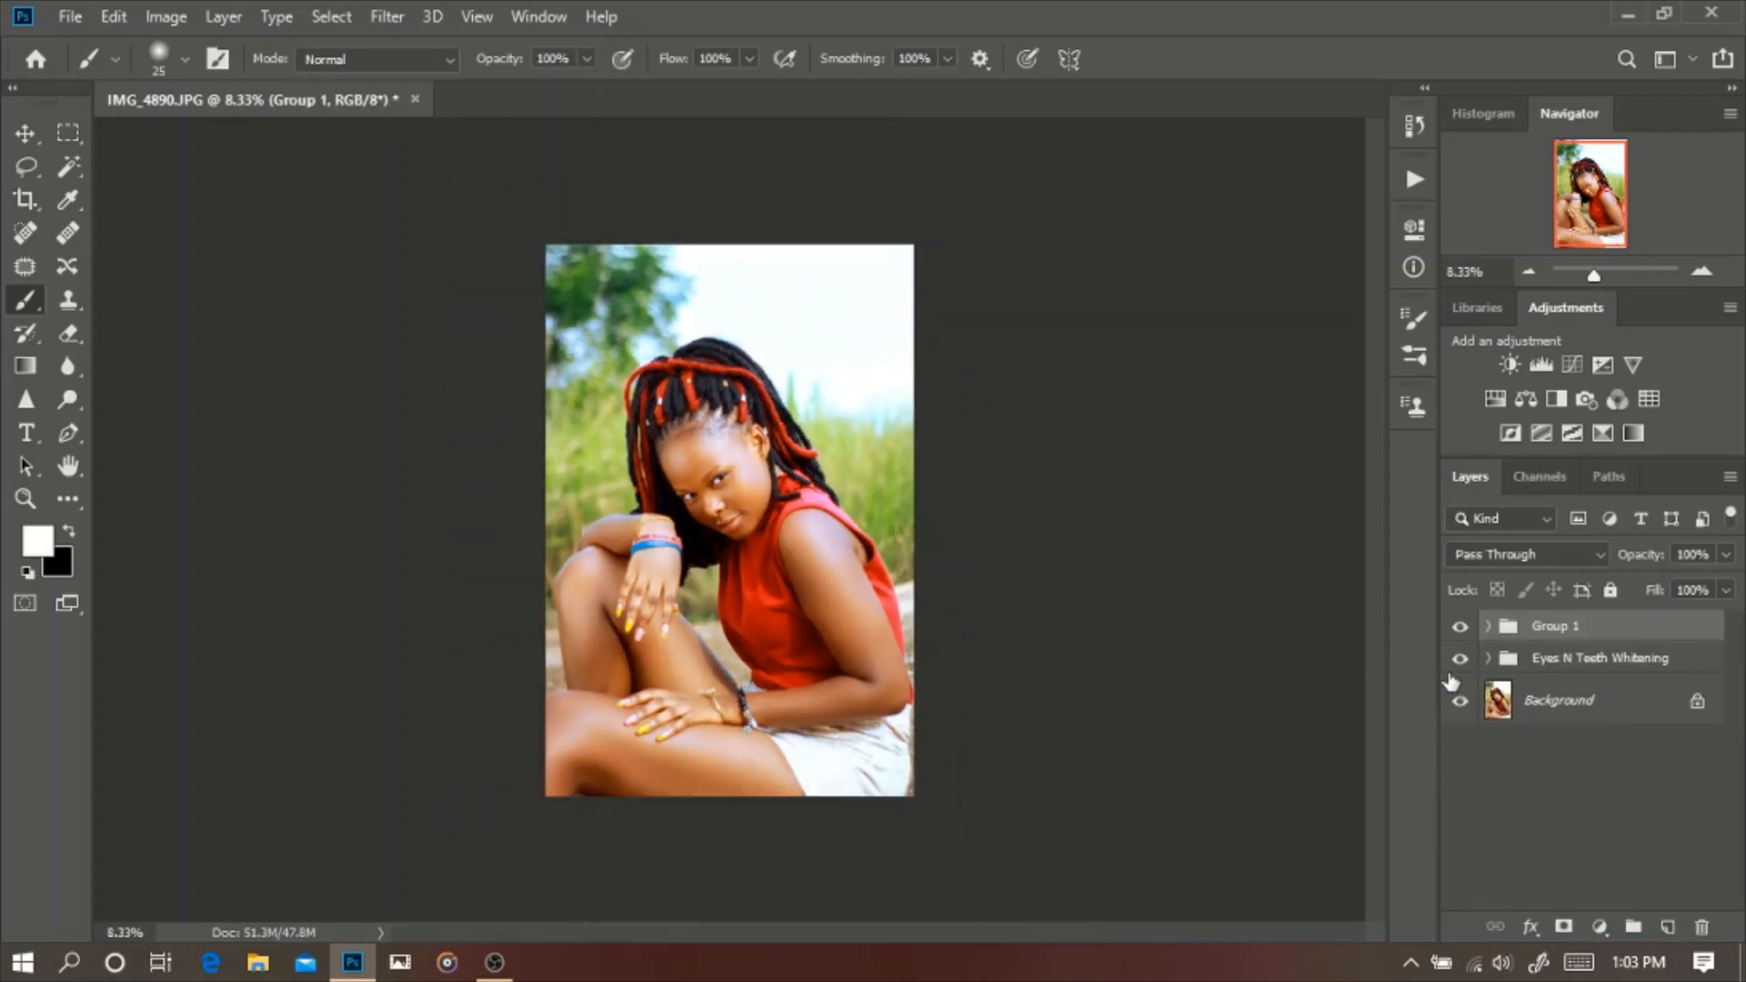
pyautogui.click(1460, 628)
pyautogui.click(1461, 629)
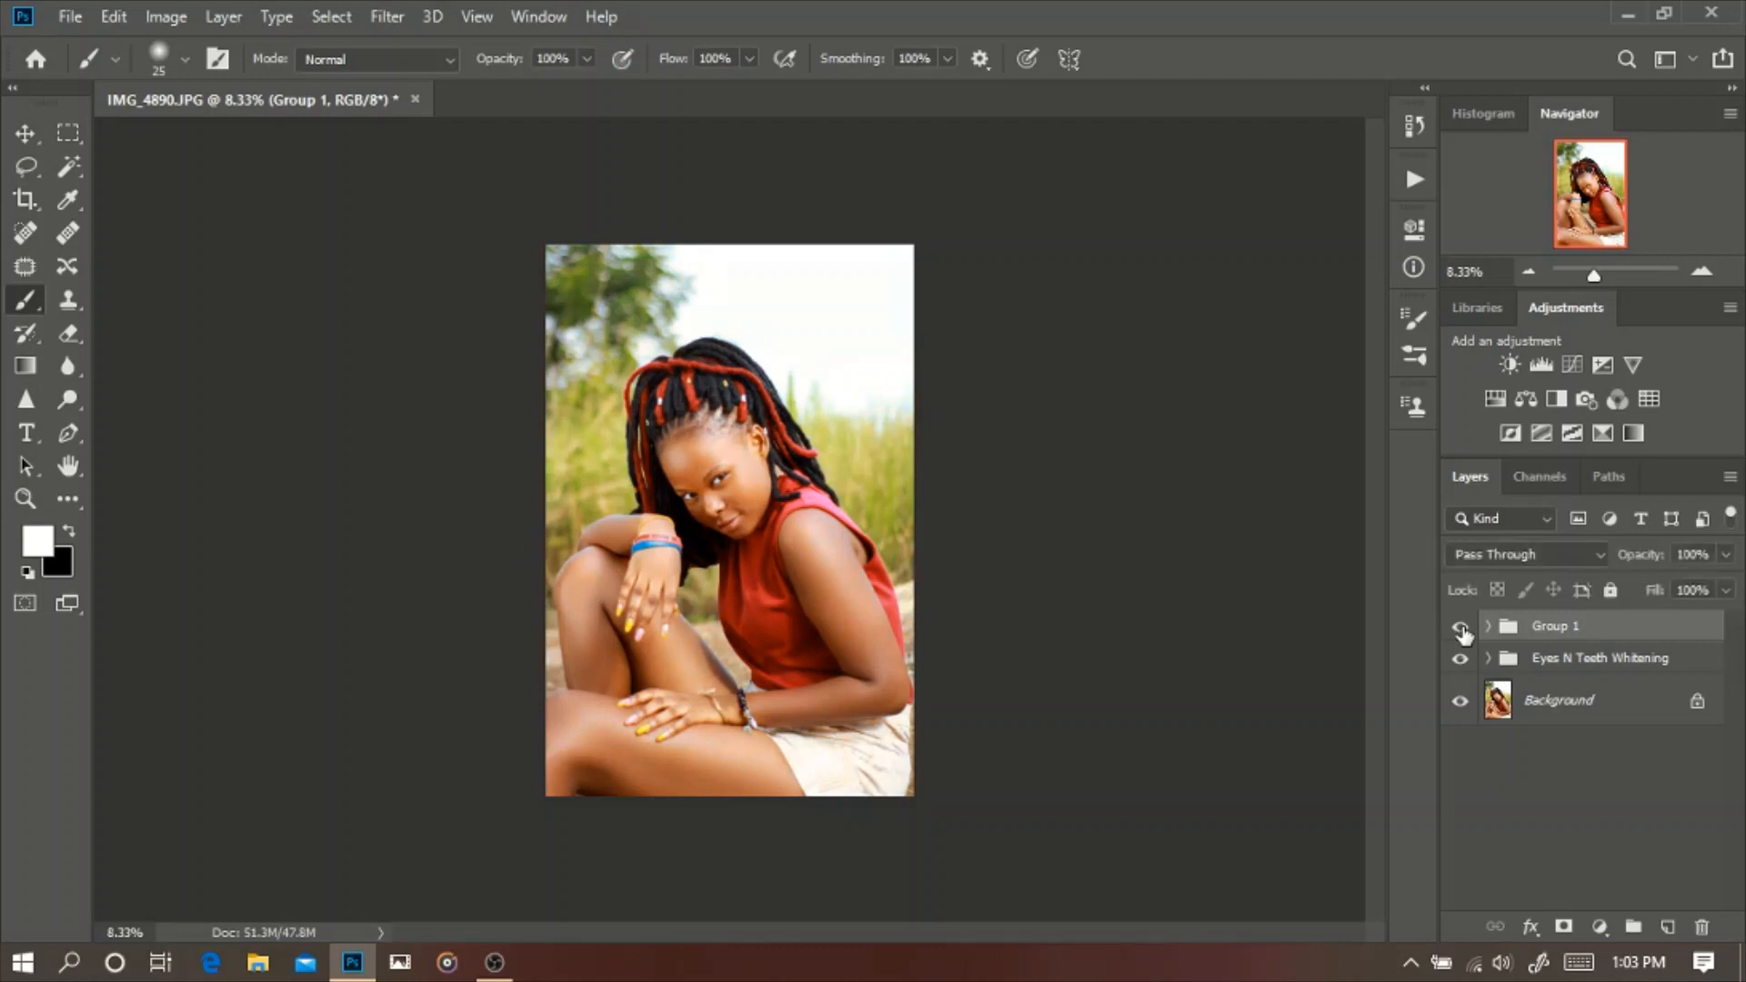
pyautogui.click(1460, 629)
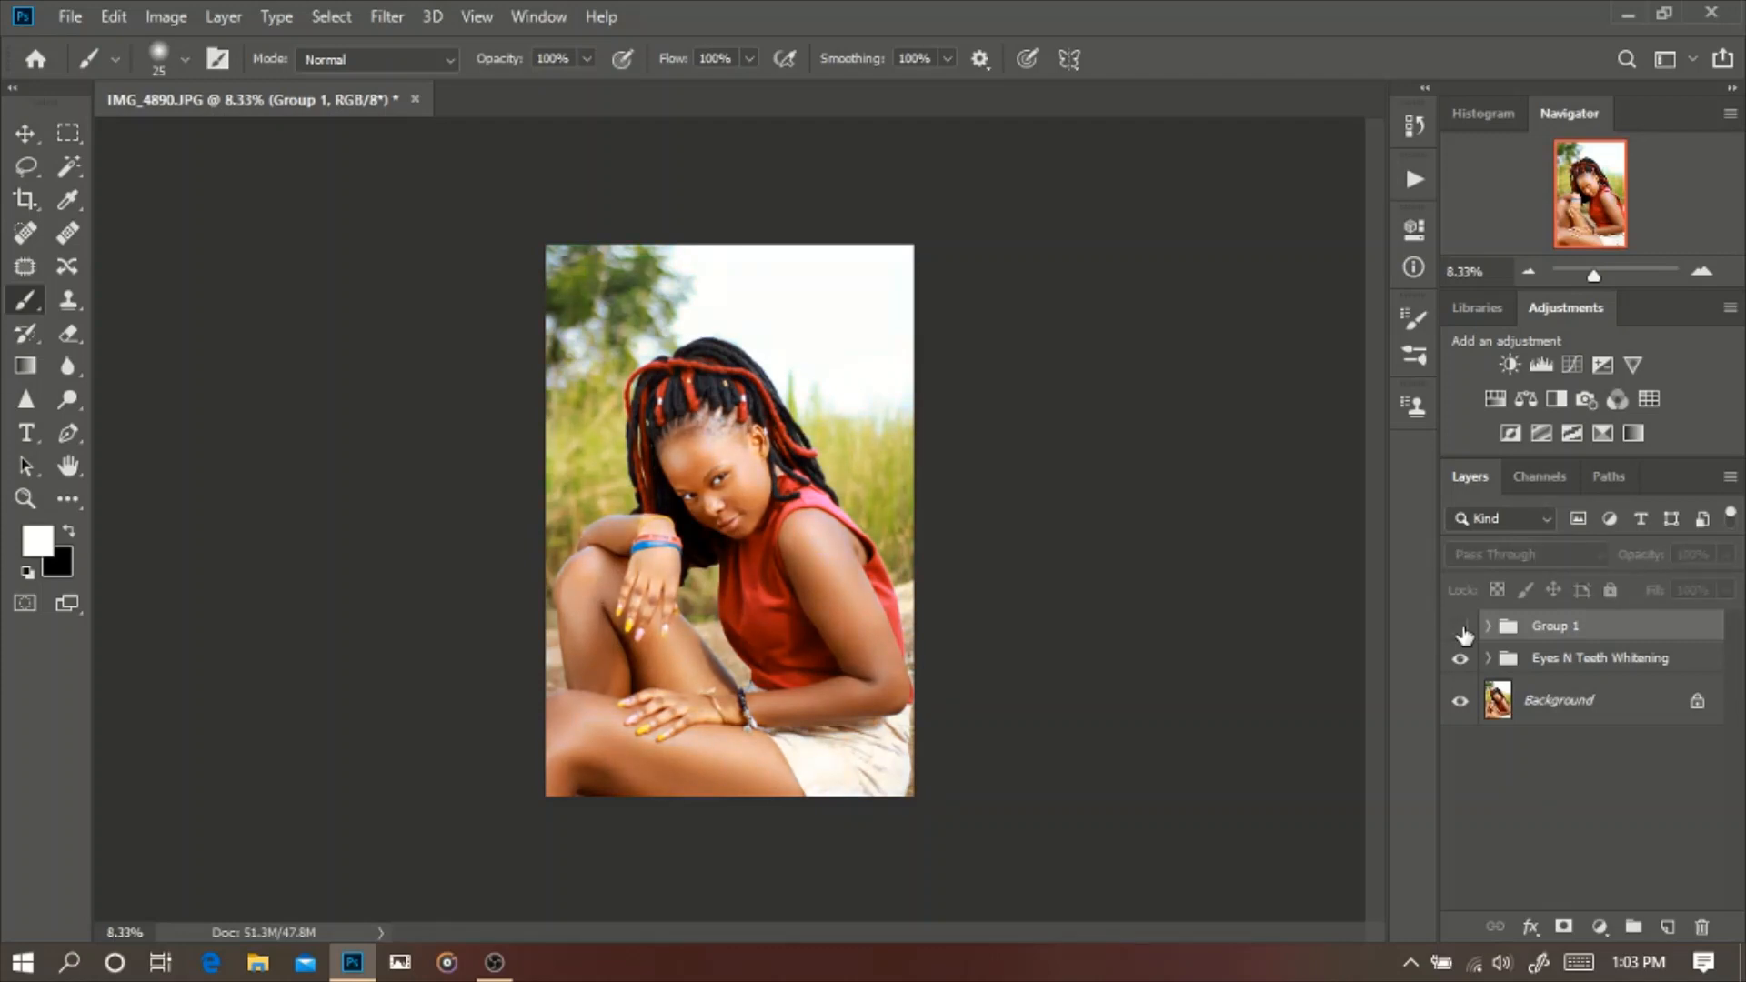
pyautogui.click(1460, 629)
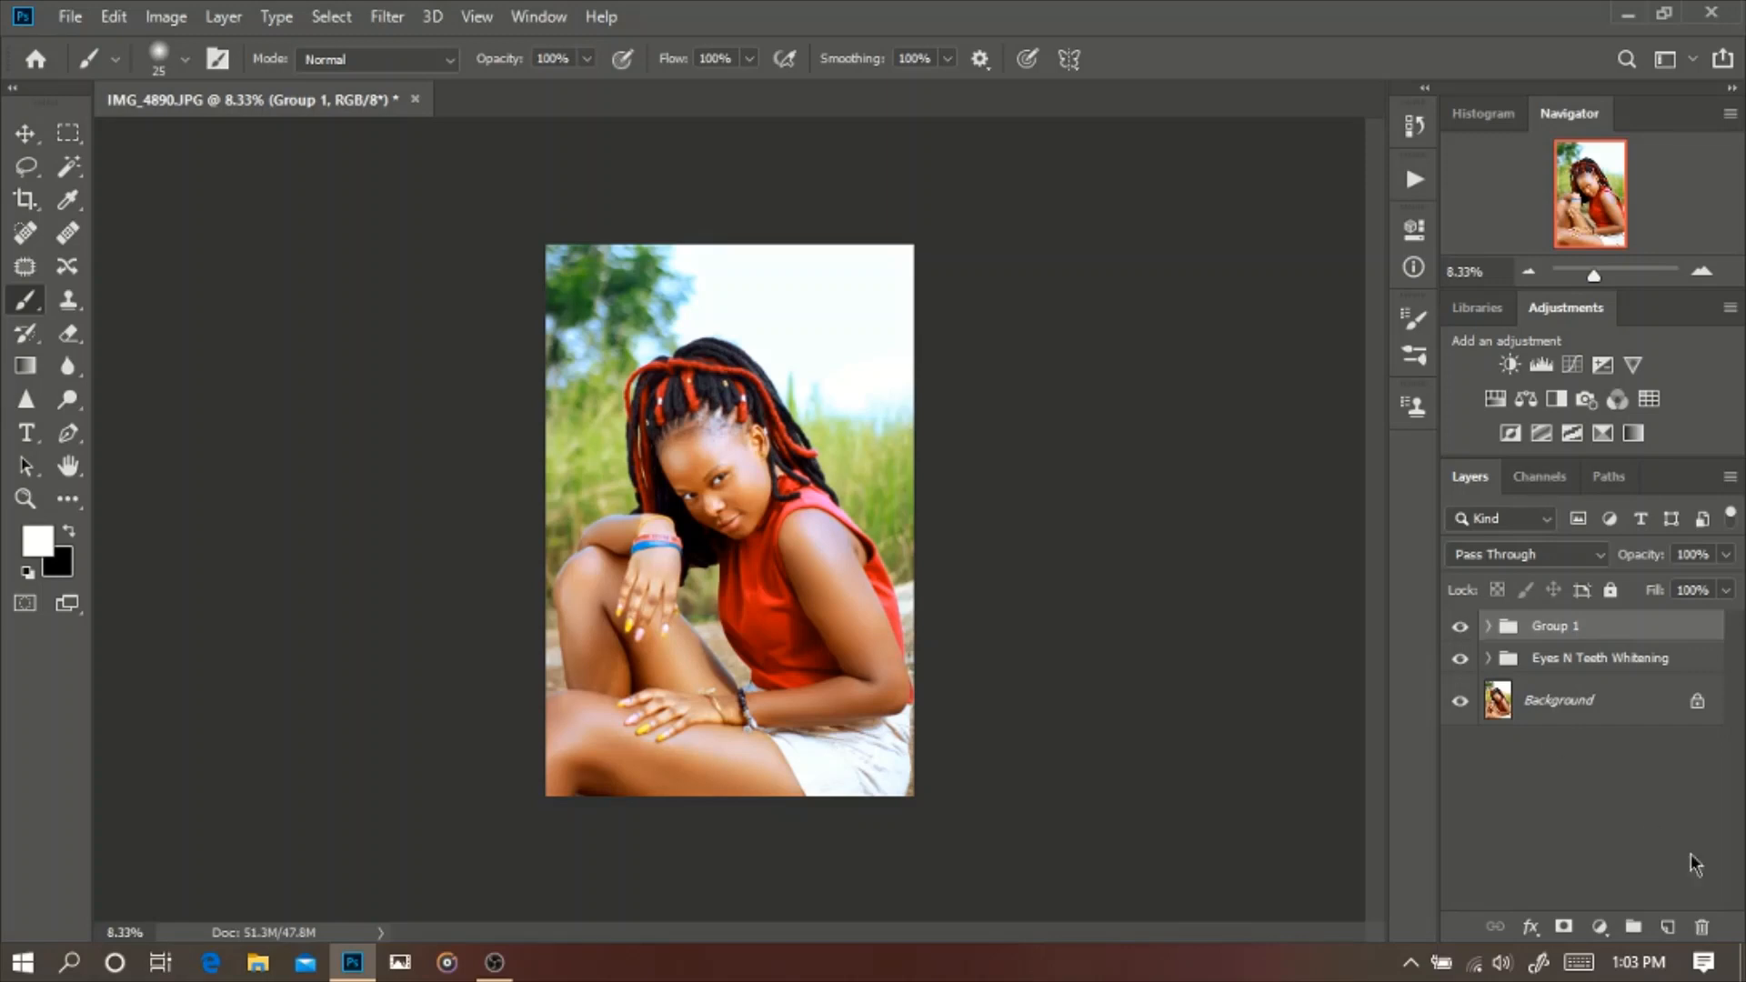
# Step: Add a Levels adjustment layer above Group 1 and raise its shadow input level to slightly above 3
pyautogui.click(1600, 929)
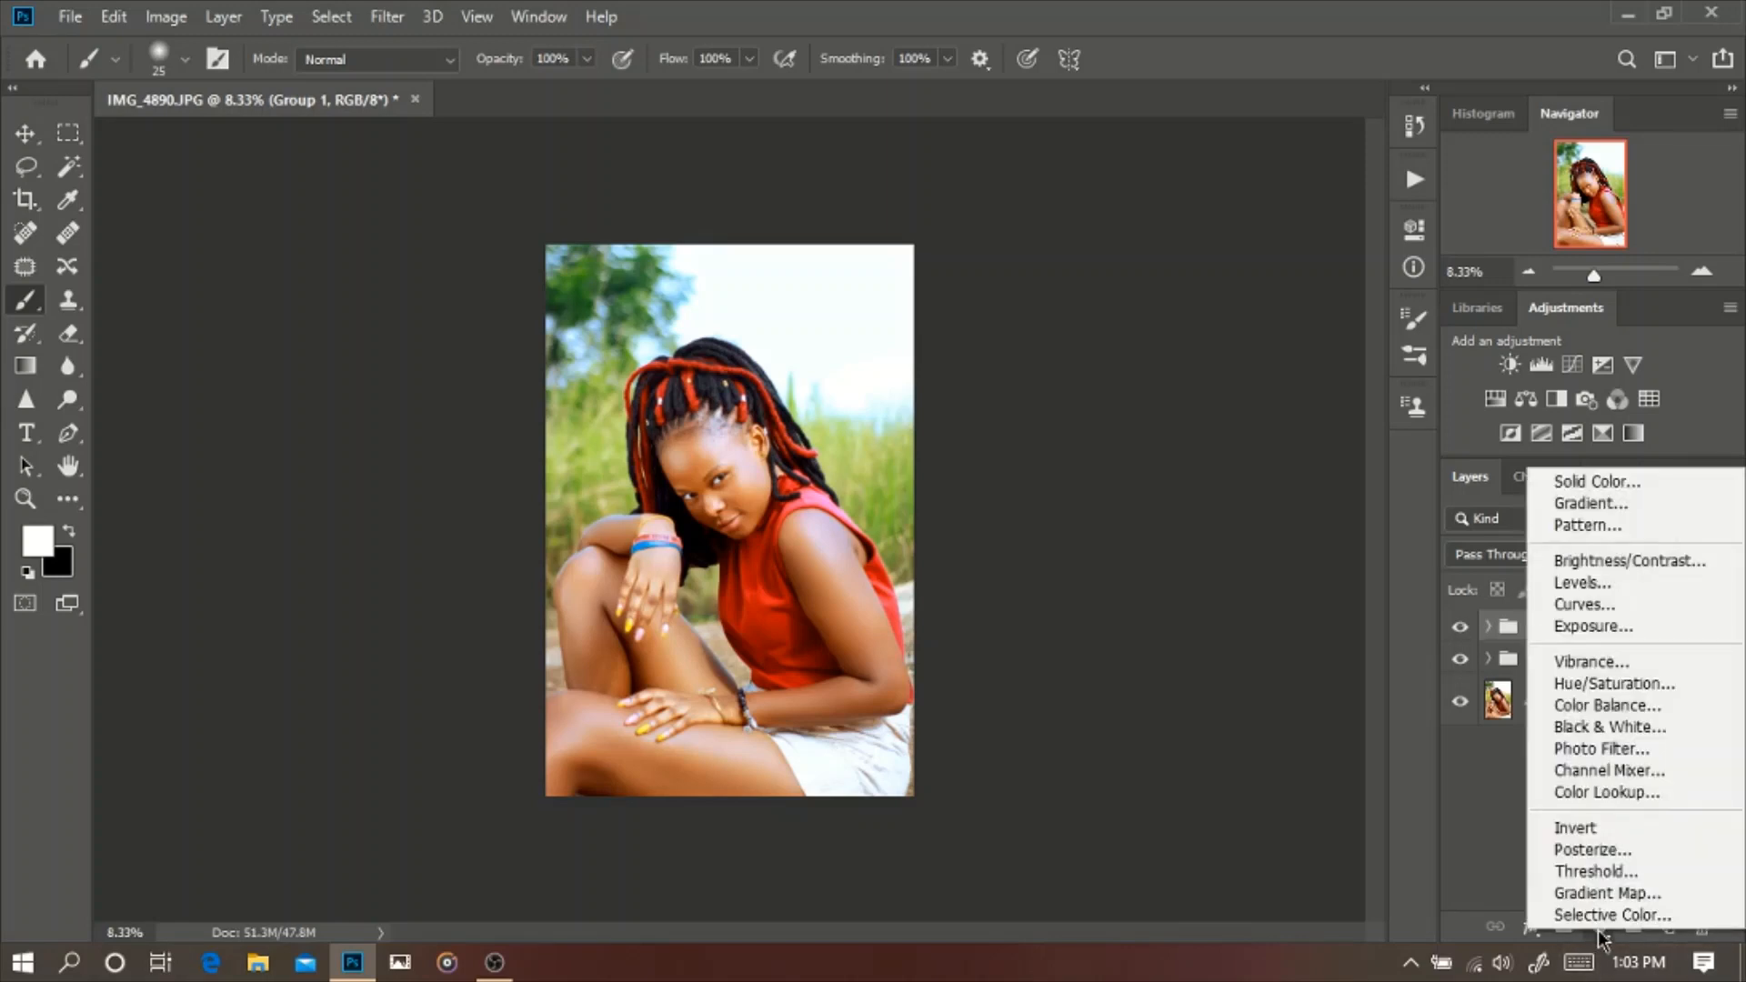
pyautogui.click(1584, 590)
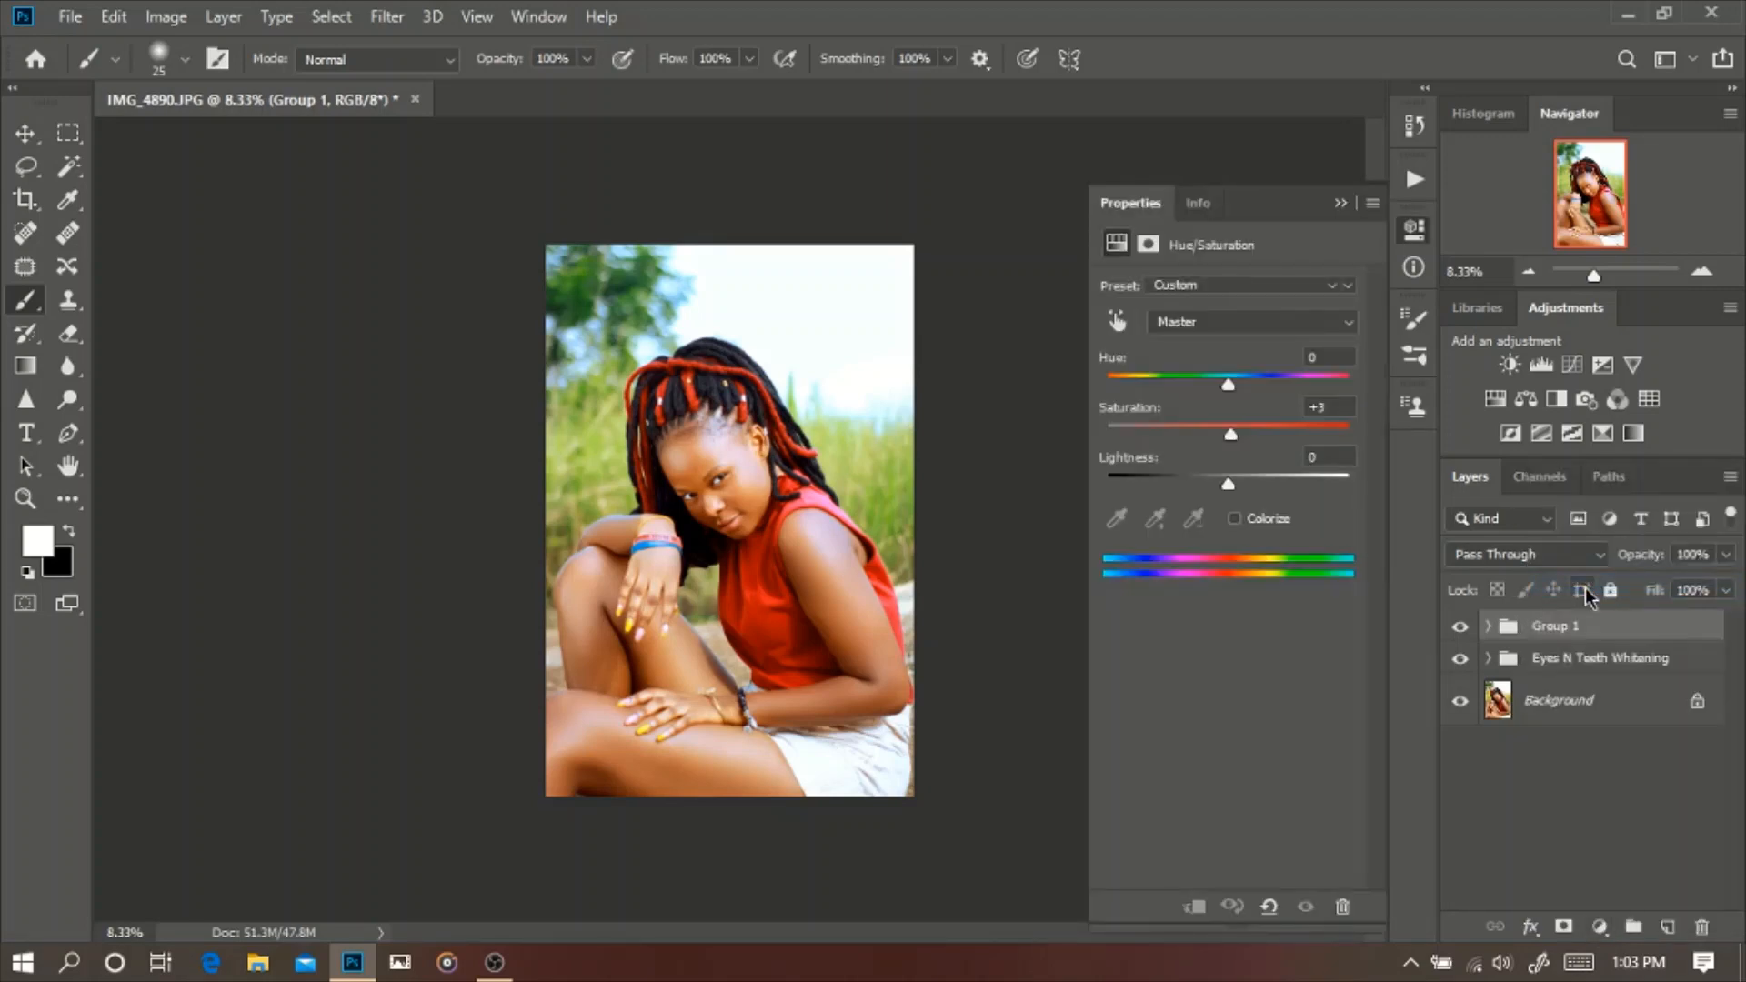
pyautogui.click(1162, 496)
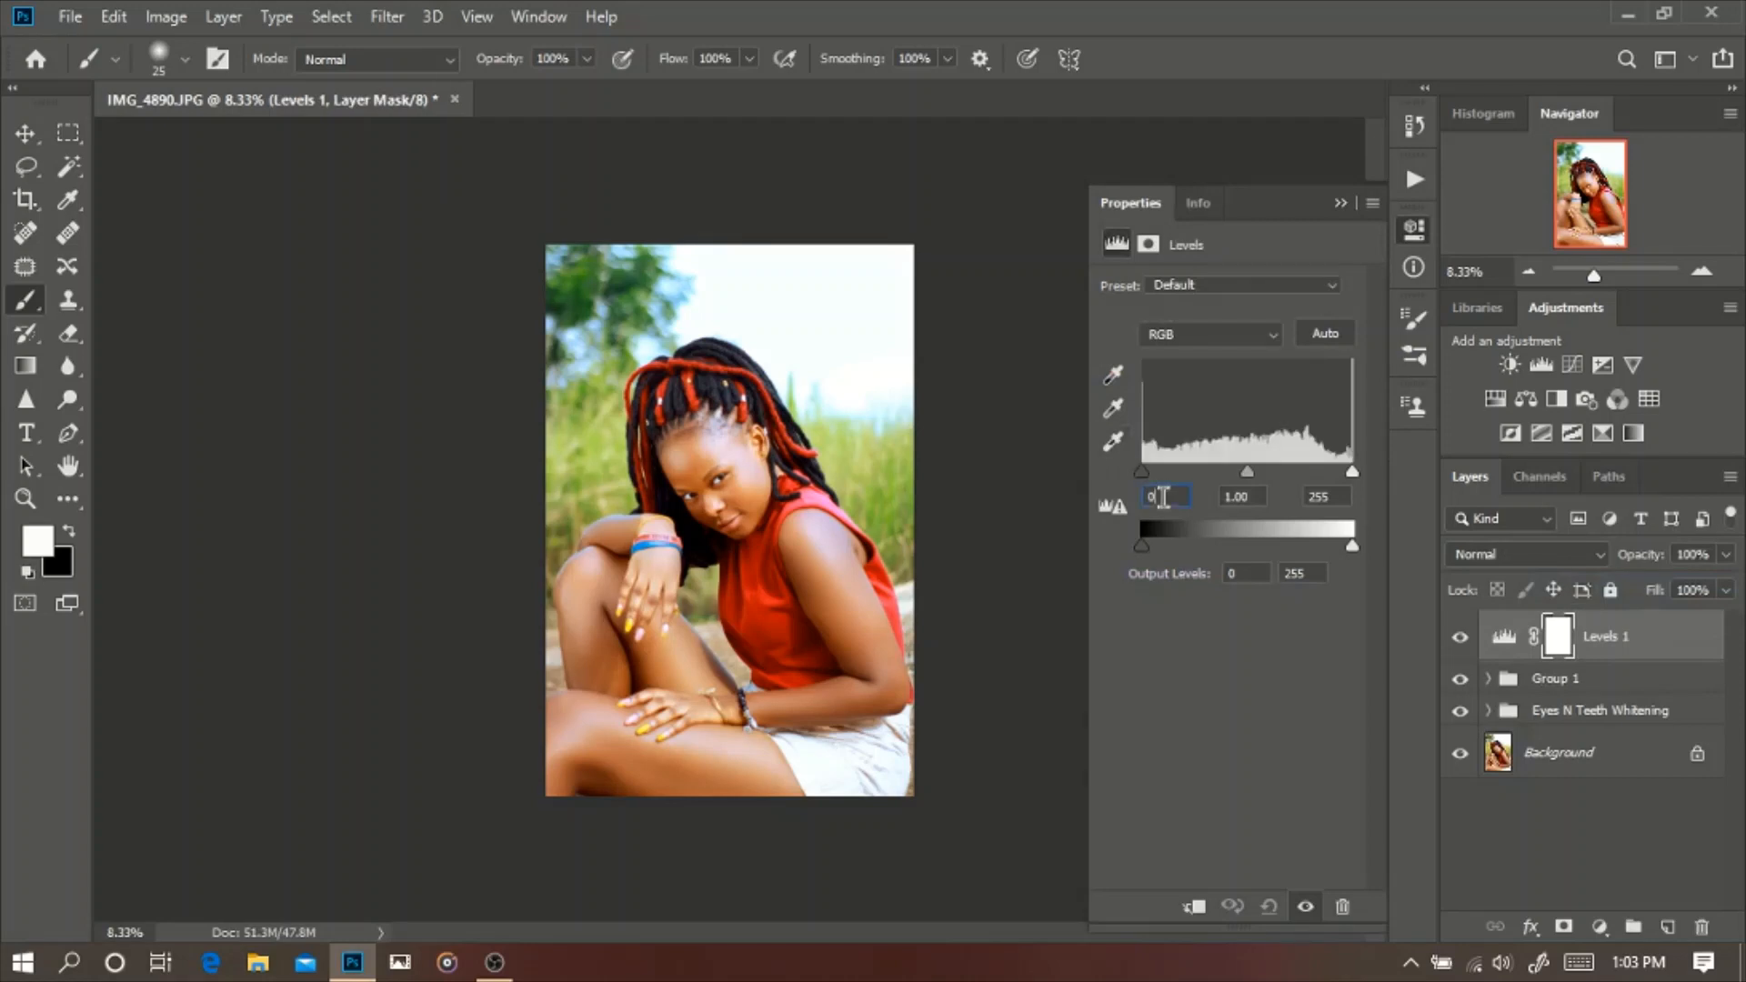
pyautogui.press('Up')
pyautogui.press('Up')
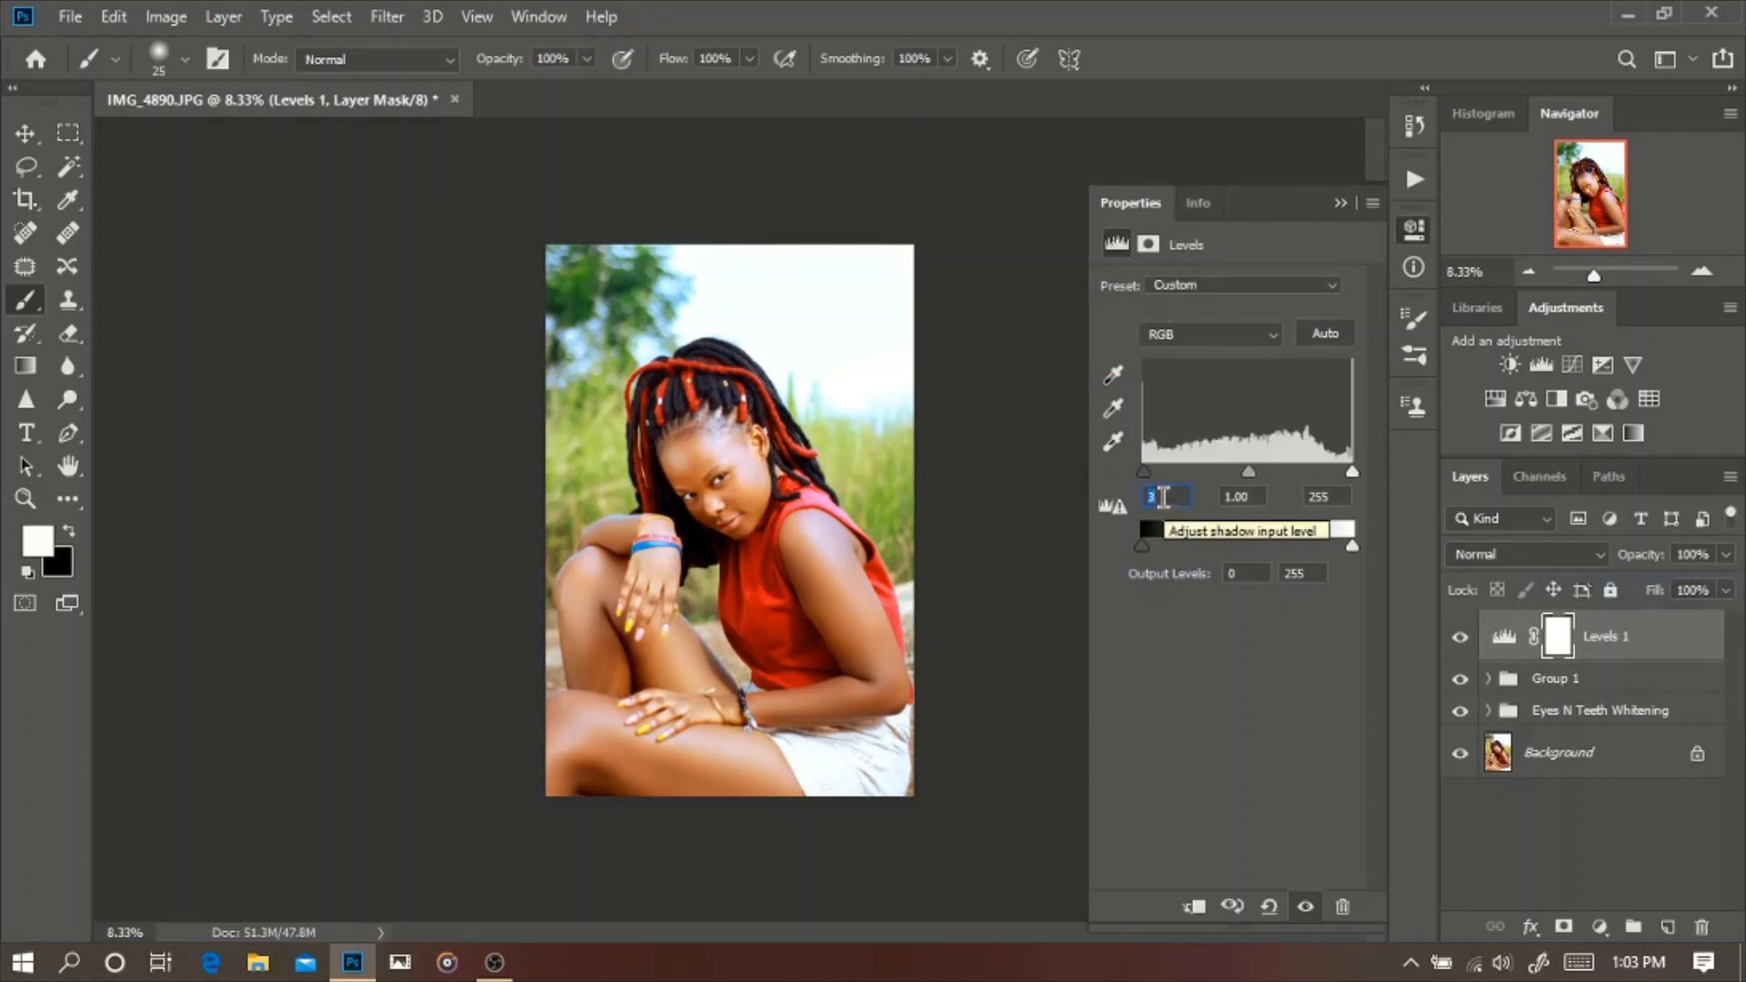
pyautogui.press('Up')
pyautogui.press('Up')
pyautogui.press('Up')
pyautogui.press('Up')
pyautogui.press('Up')
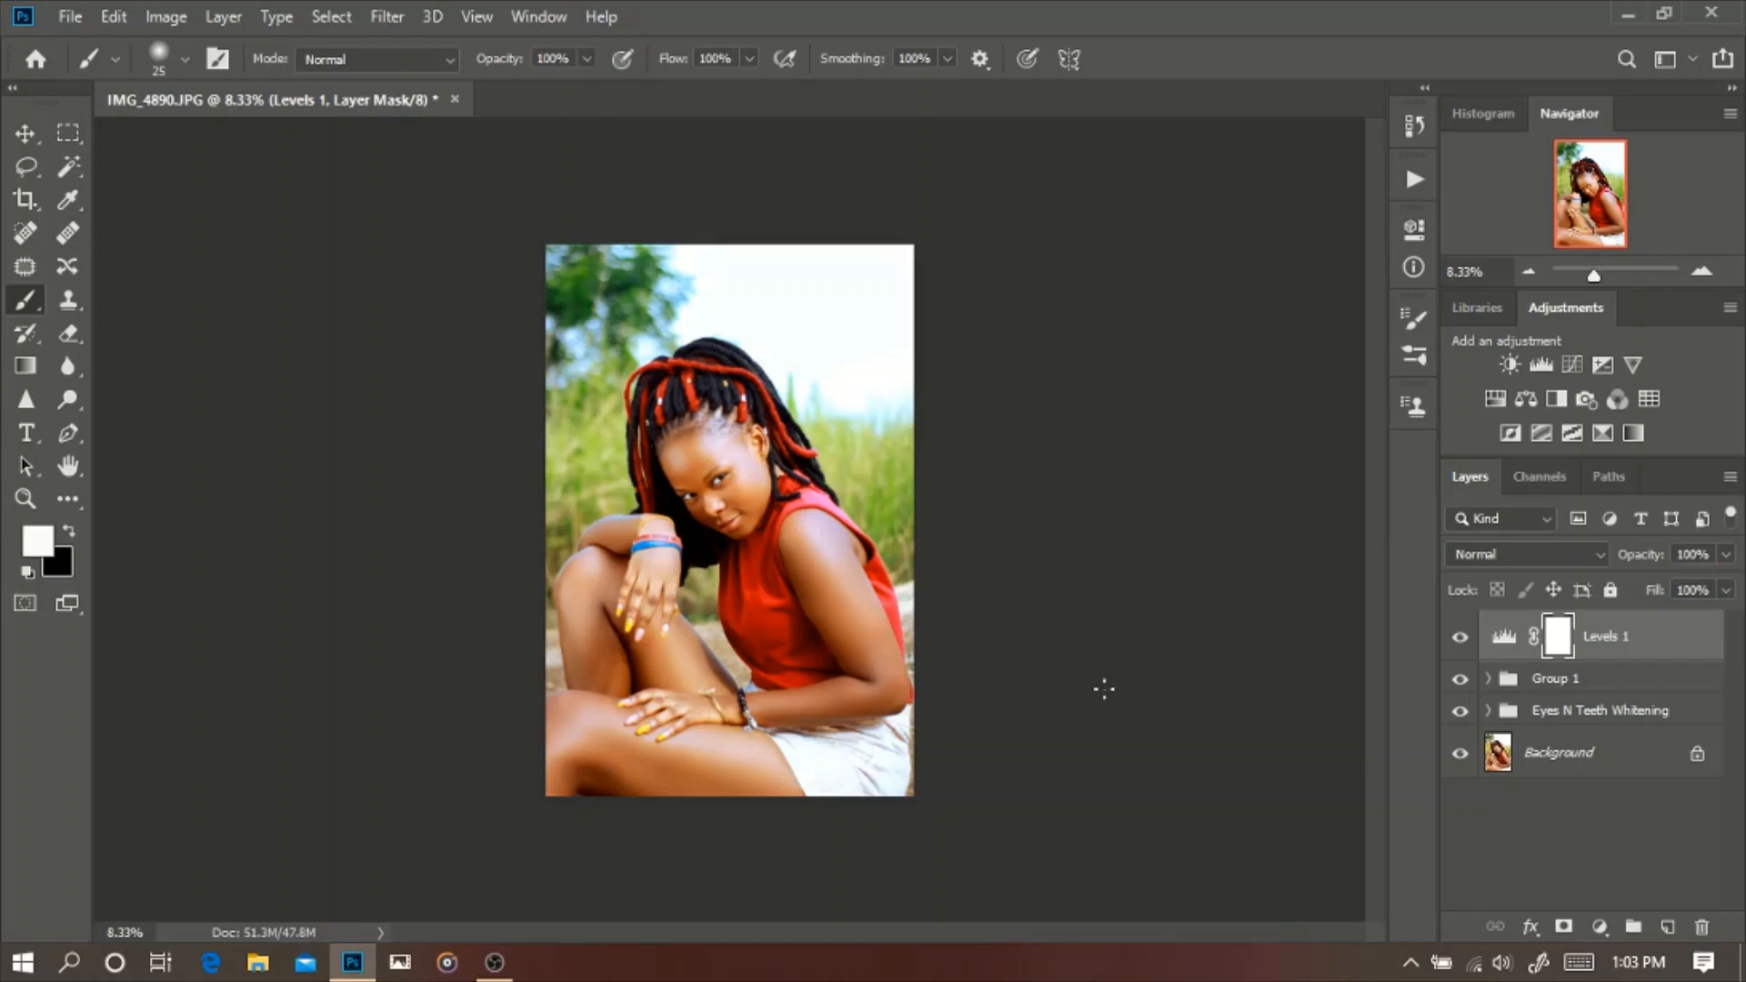
# Step: Inspect the Levels result up close and in full view, toggling the Levels 1 layer off and on
pyautogui.hotkey('ctrl', '+')
pyautogui.hotkey('ctrl', '+')
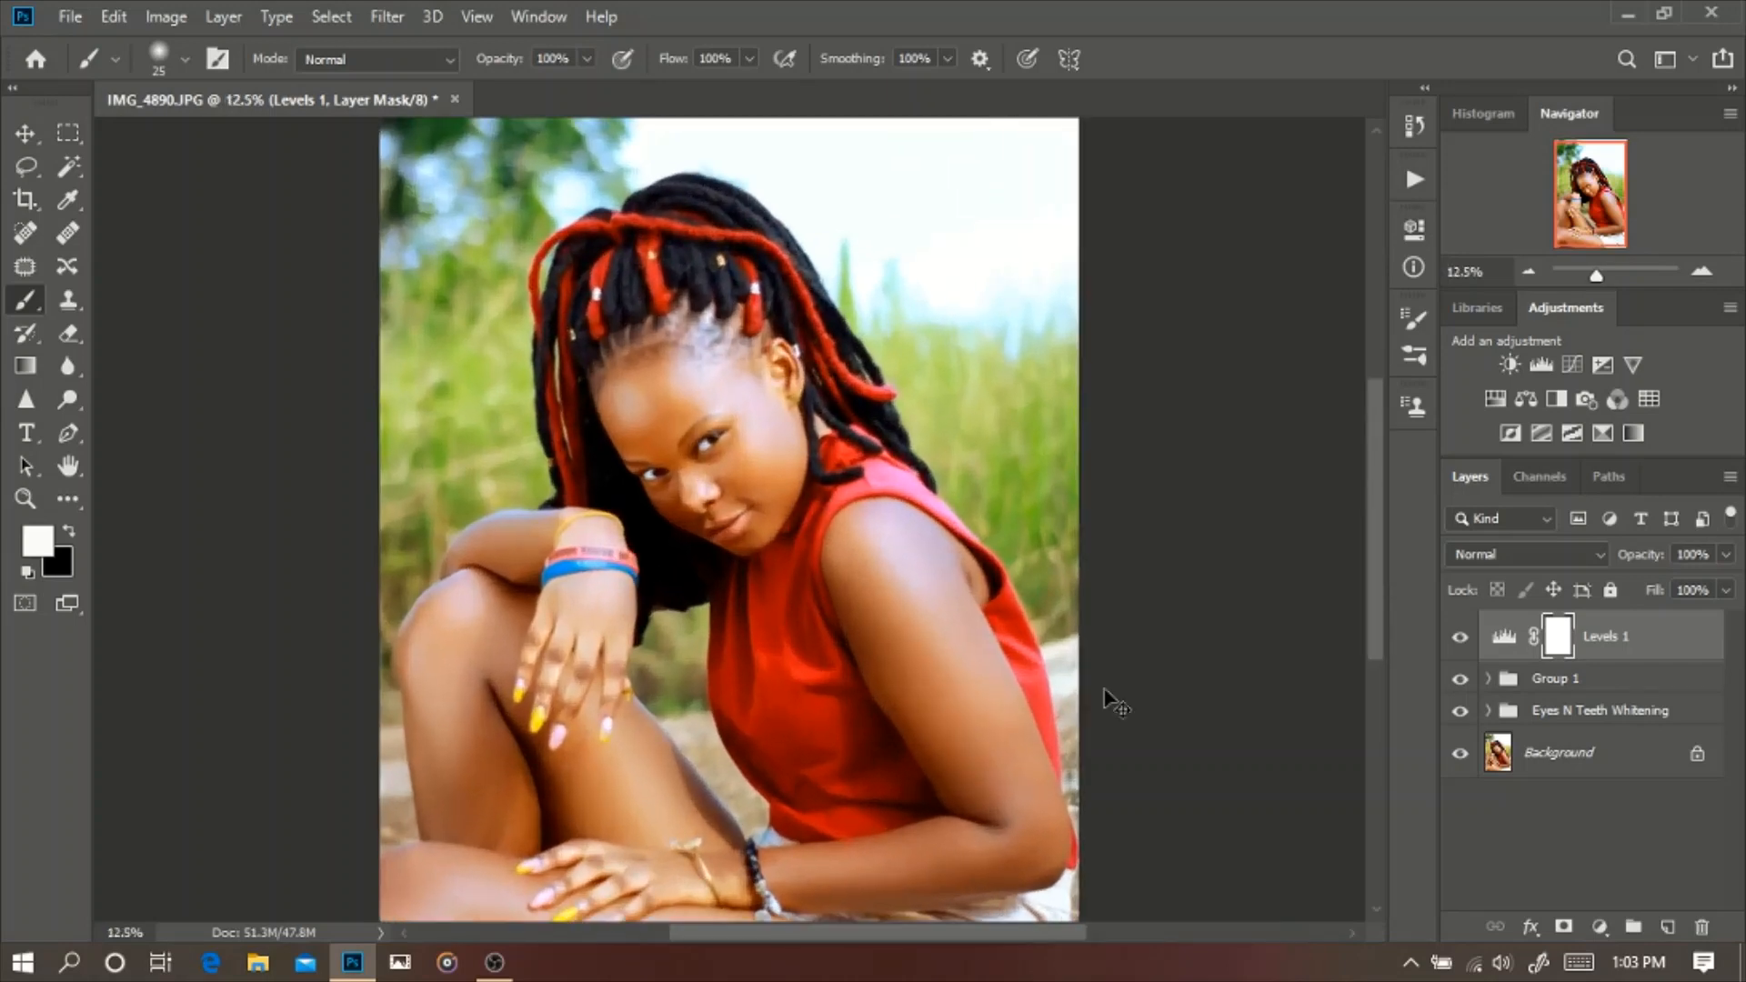
pyautogui.hotkey('ctrl', '+')
pyautogui.hotkey('ctrl', '-')
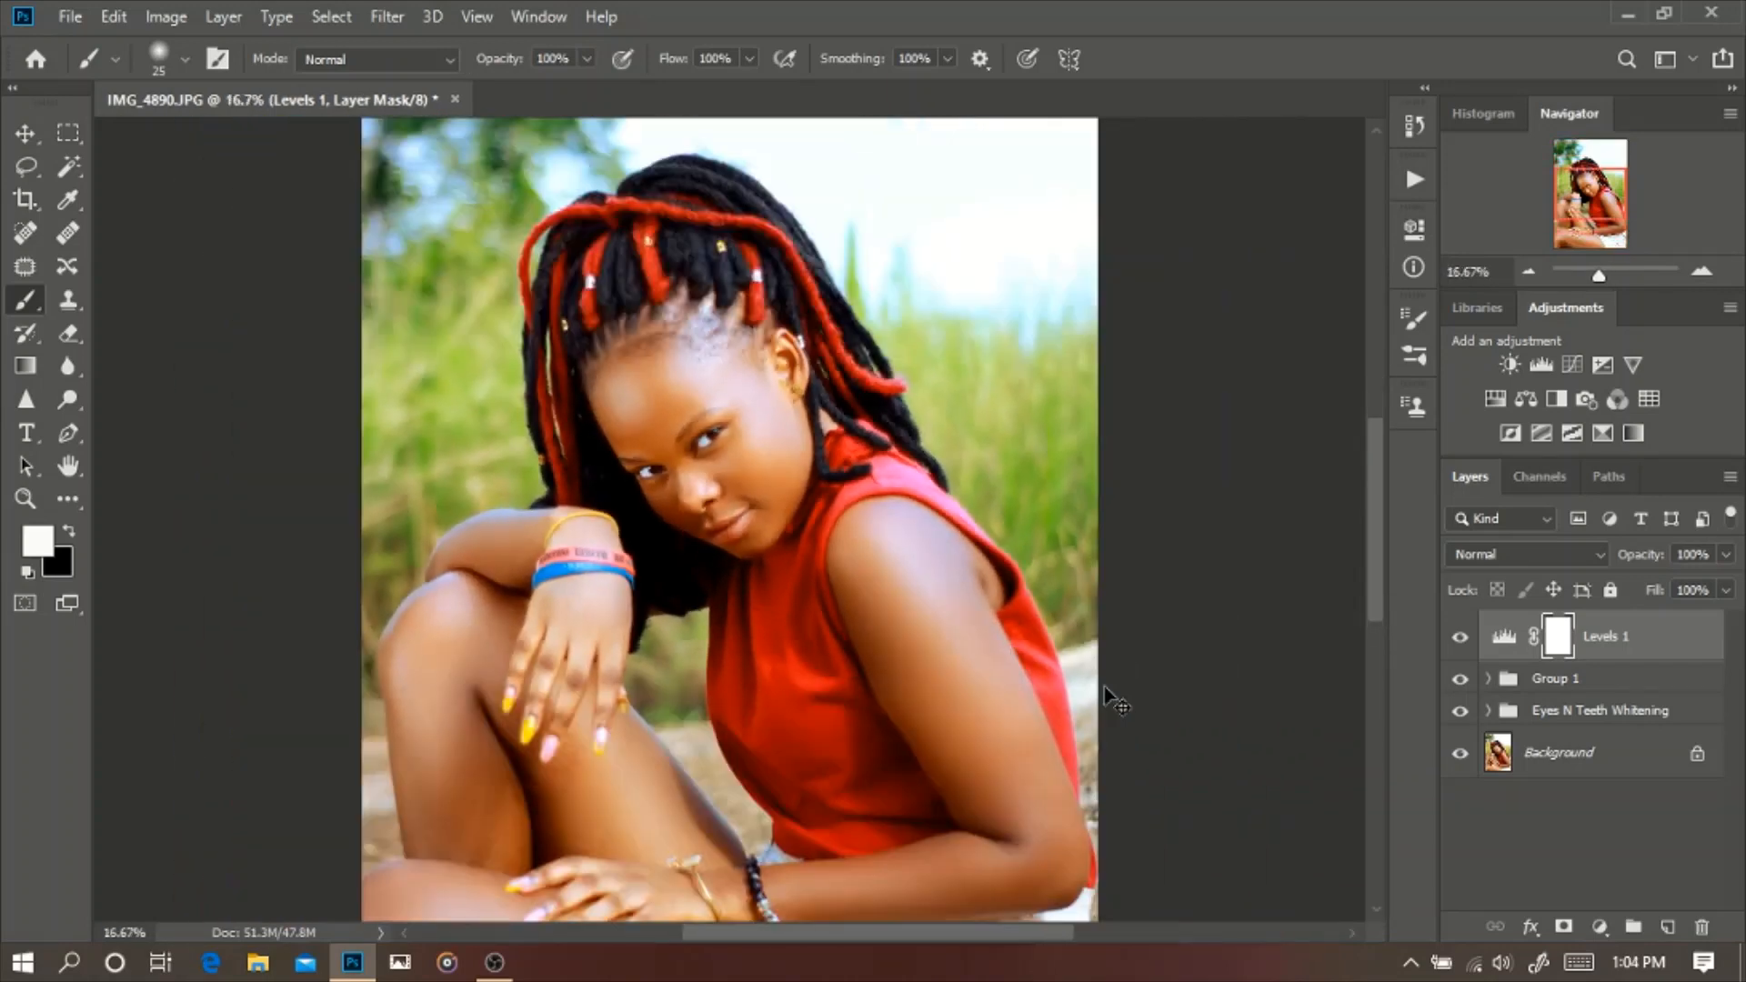
pyautogui.hotkey('ctrl', '-')
pyautogui.hotkey('ctrl', '-')
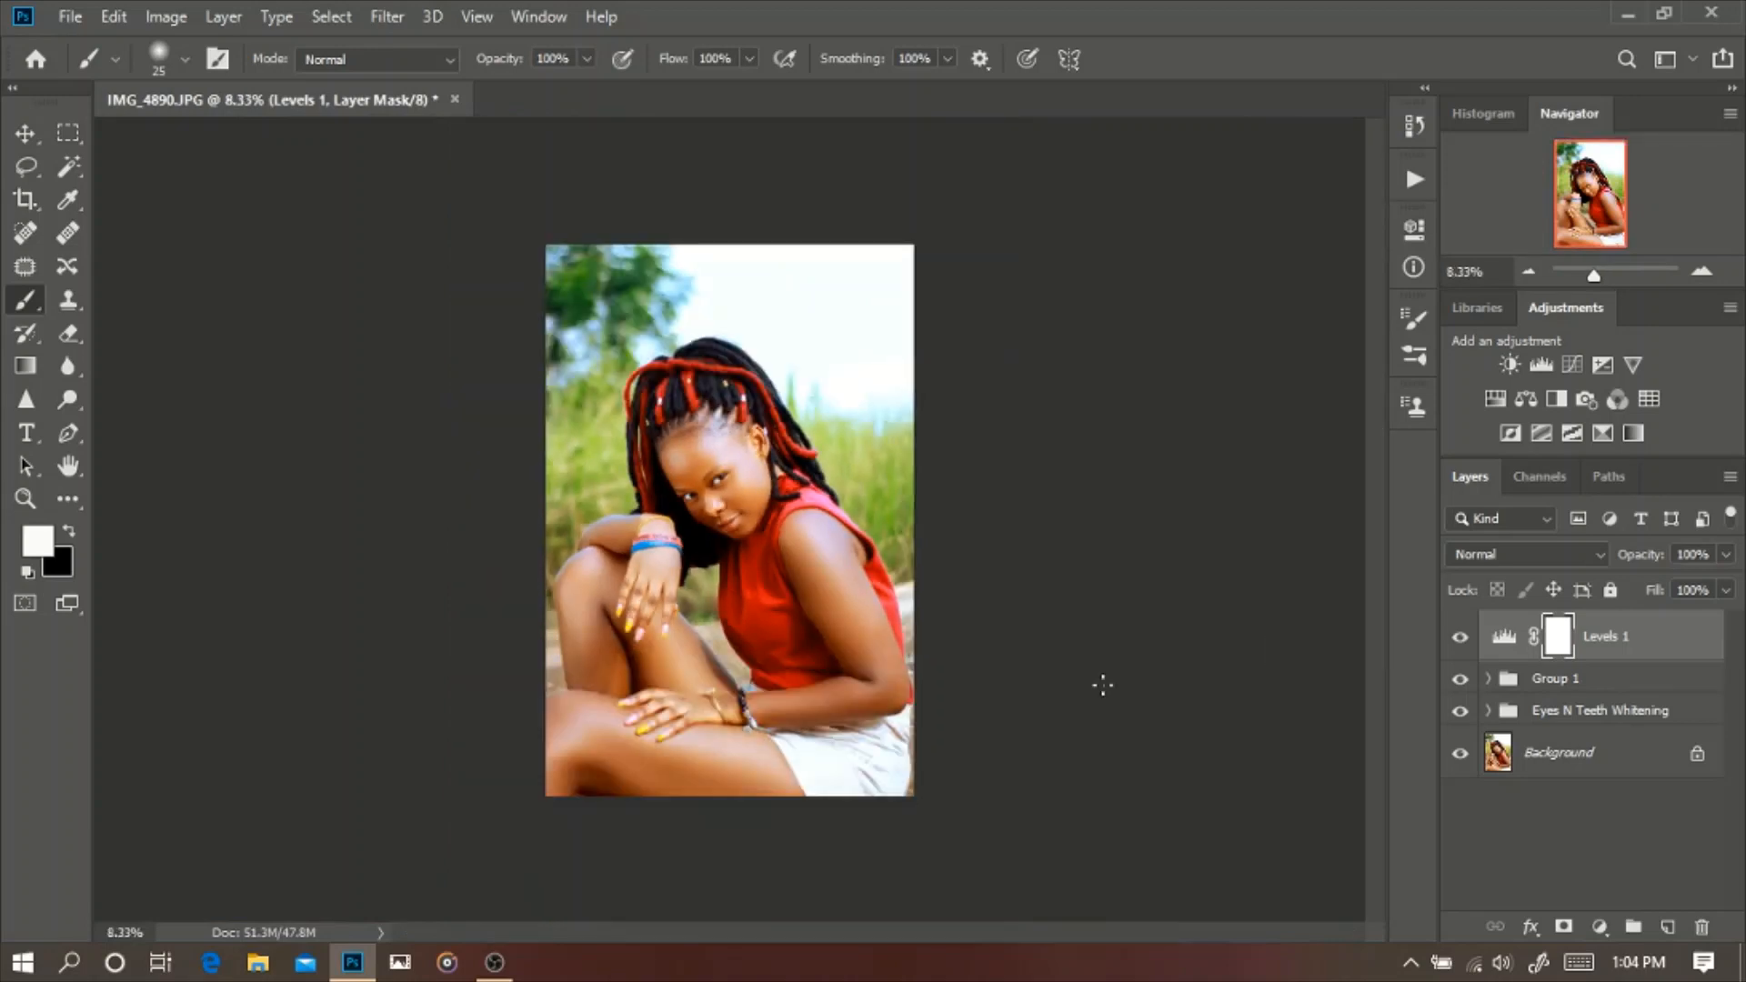
pyautogui.click(1461, 639)
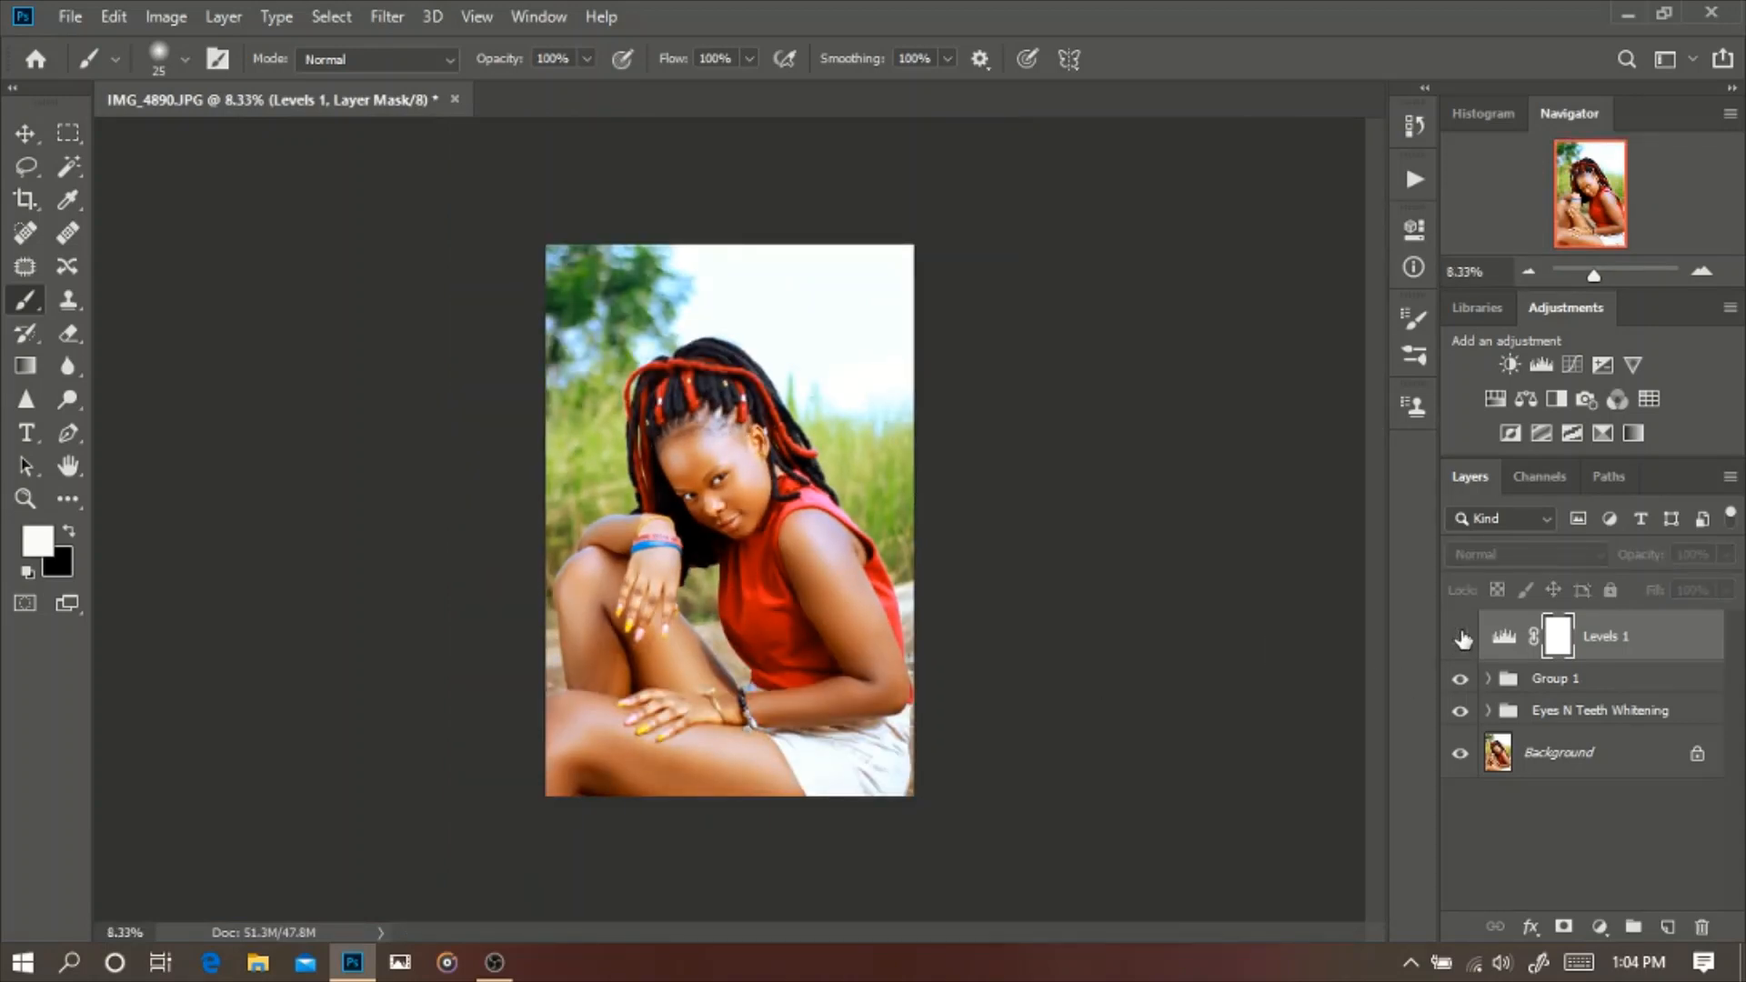
pyautogui.click(1461, 639)
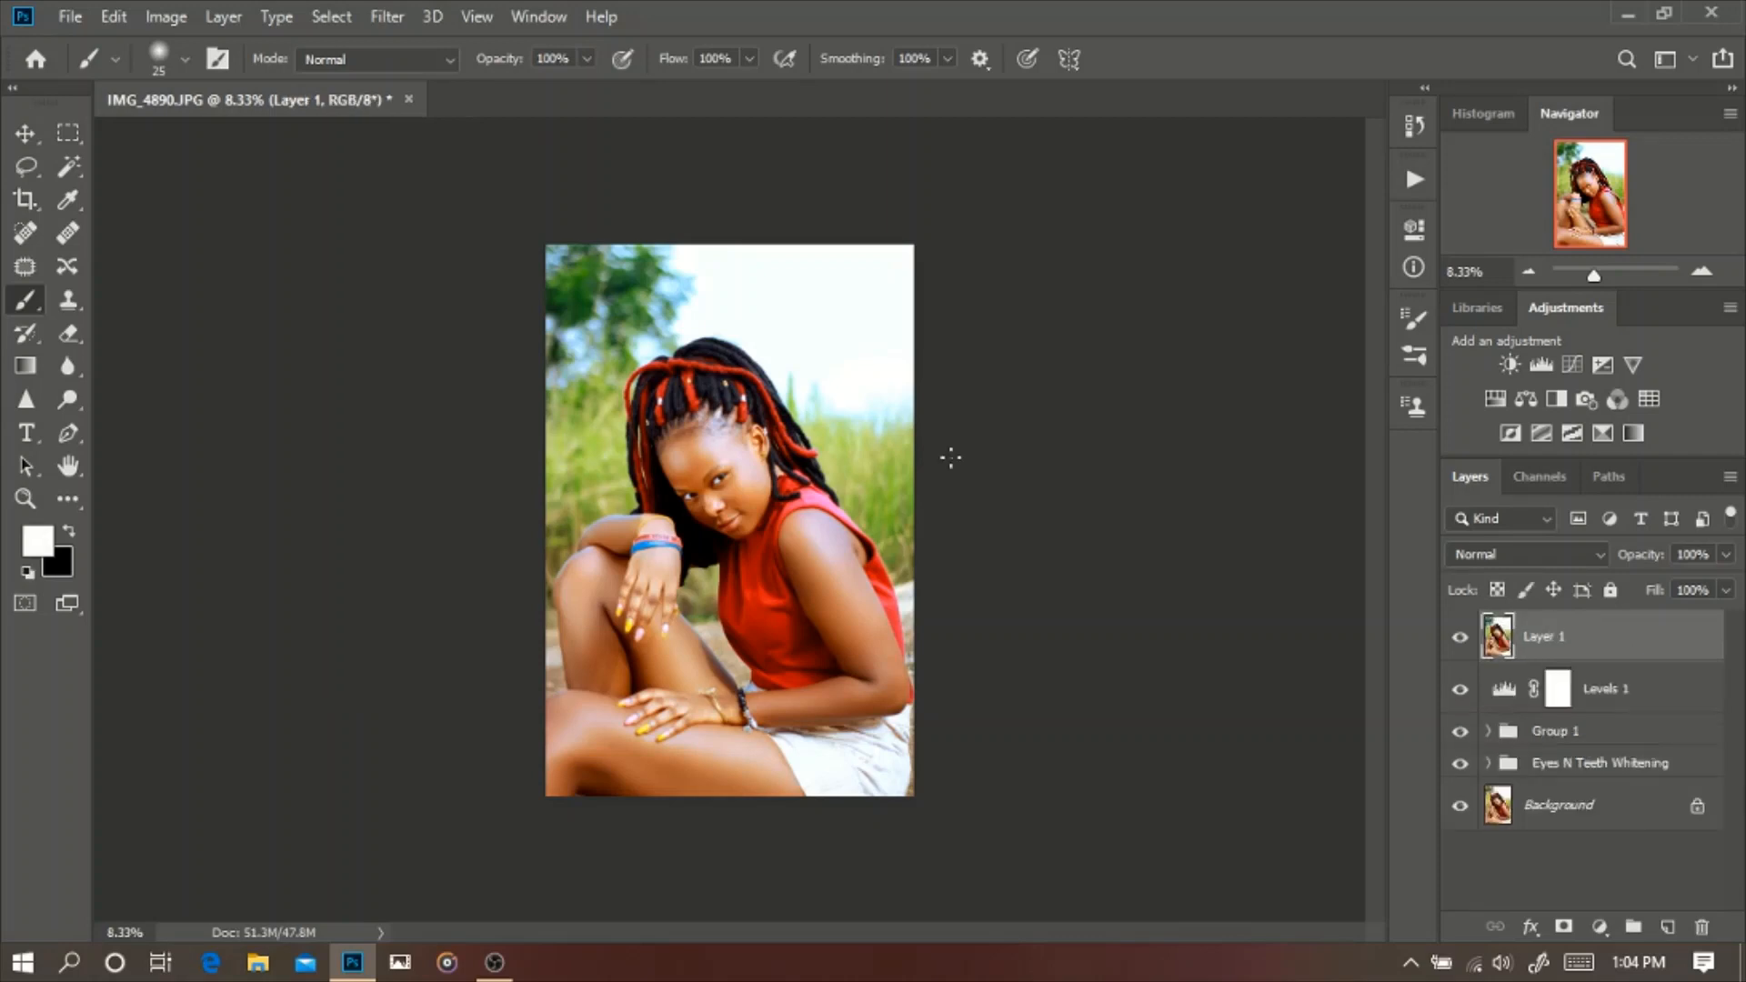
# Step: Convert the merged Layer 1 into a smart object for re-editable smart filters
pyautogui.click(25, 134)
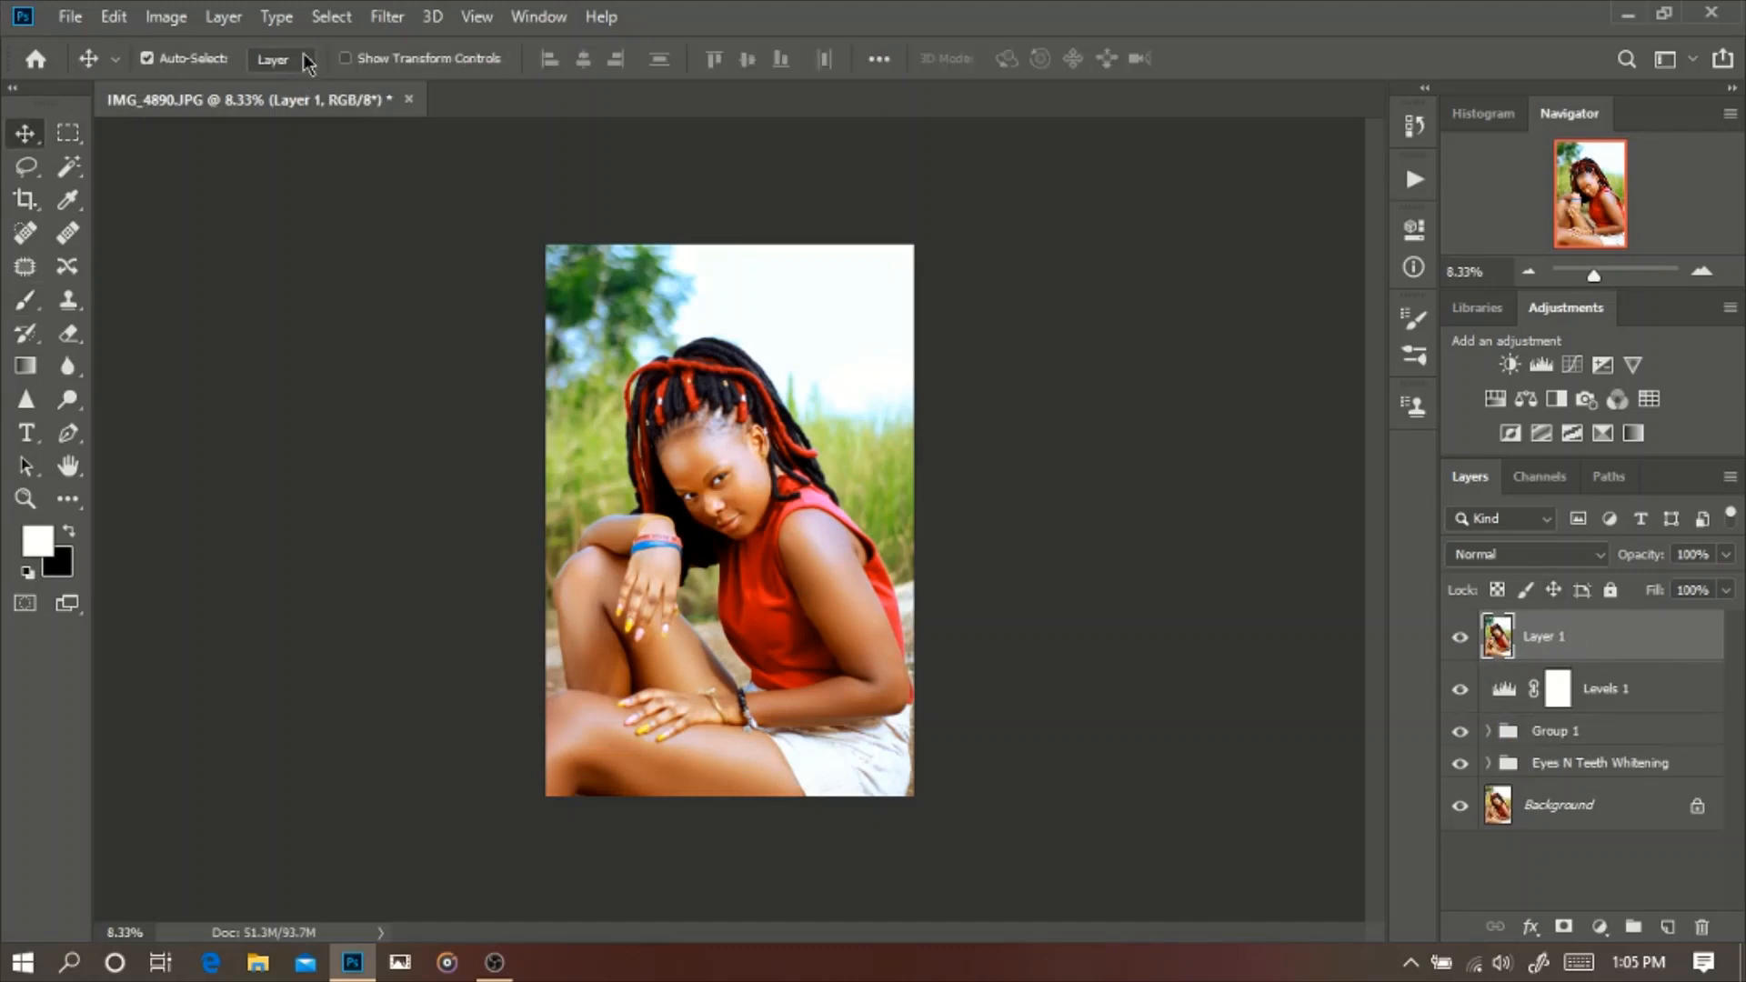
pyautogui.click(383, 18)
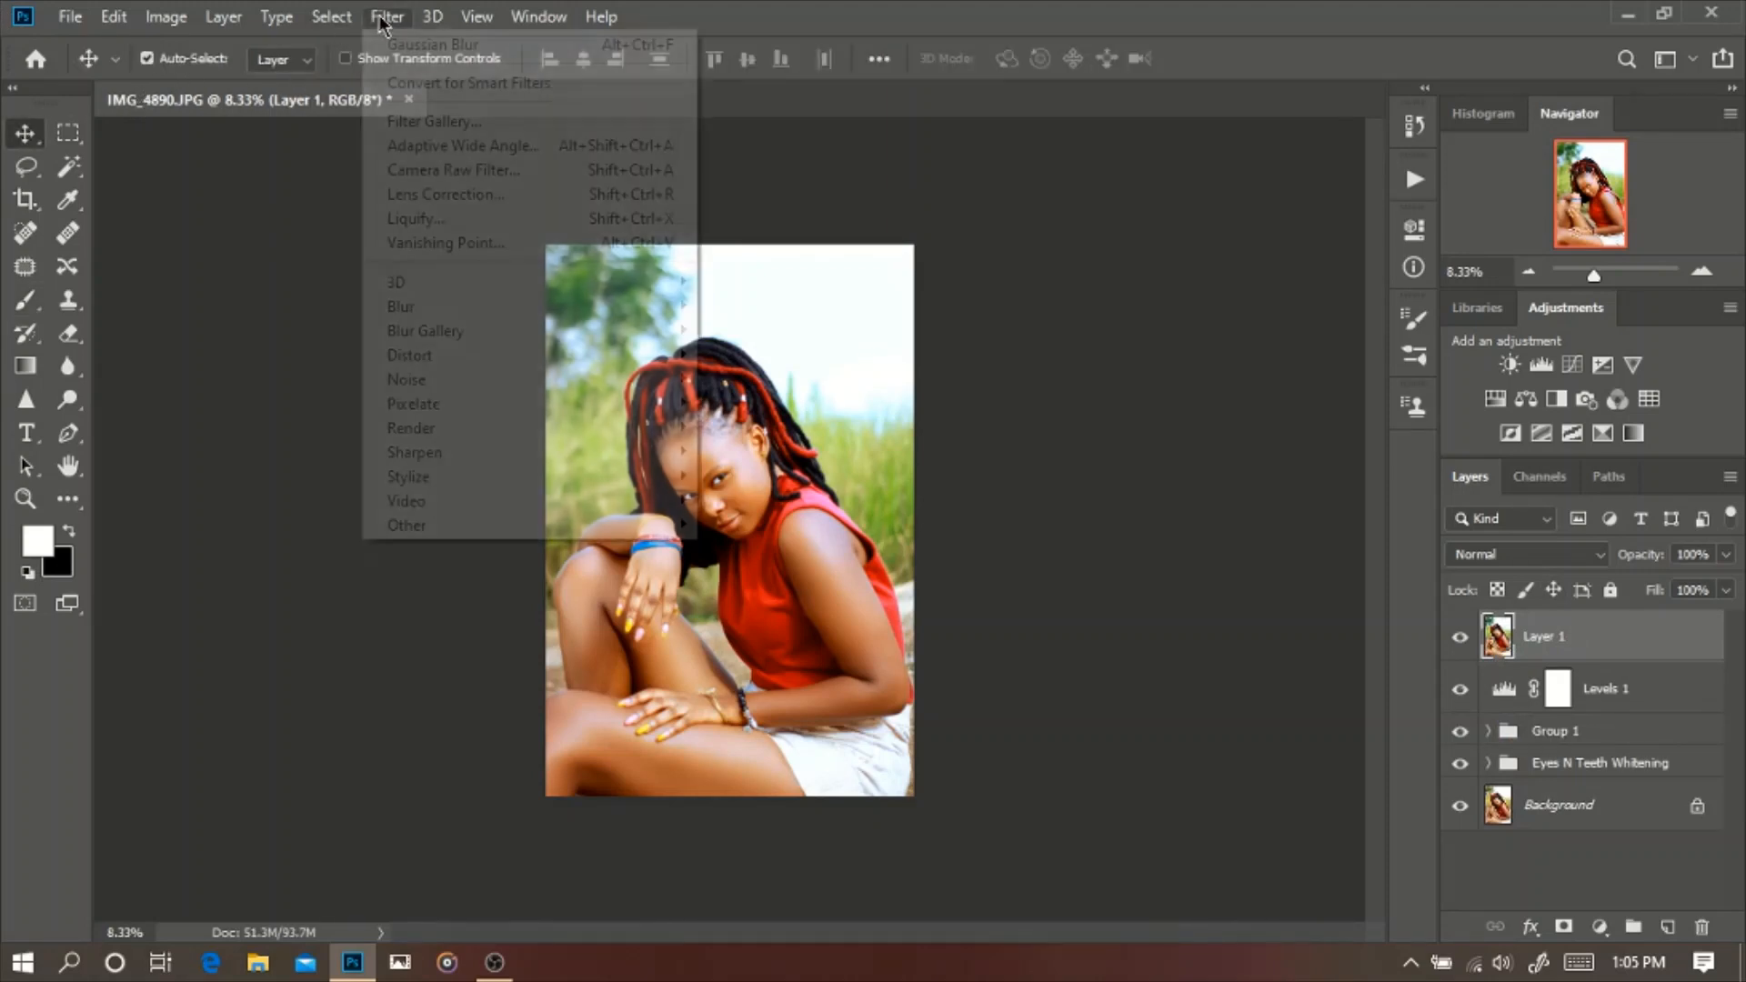
pyautogui.click(437, 84)
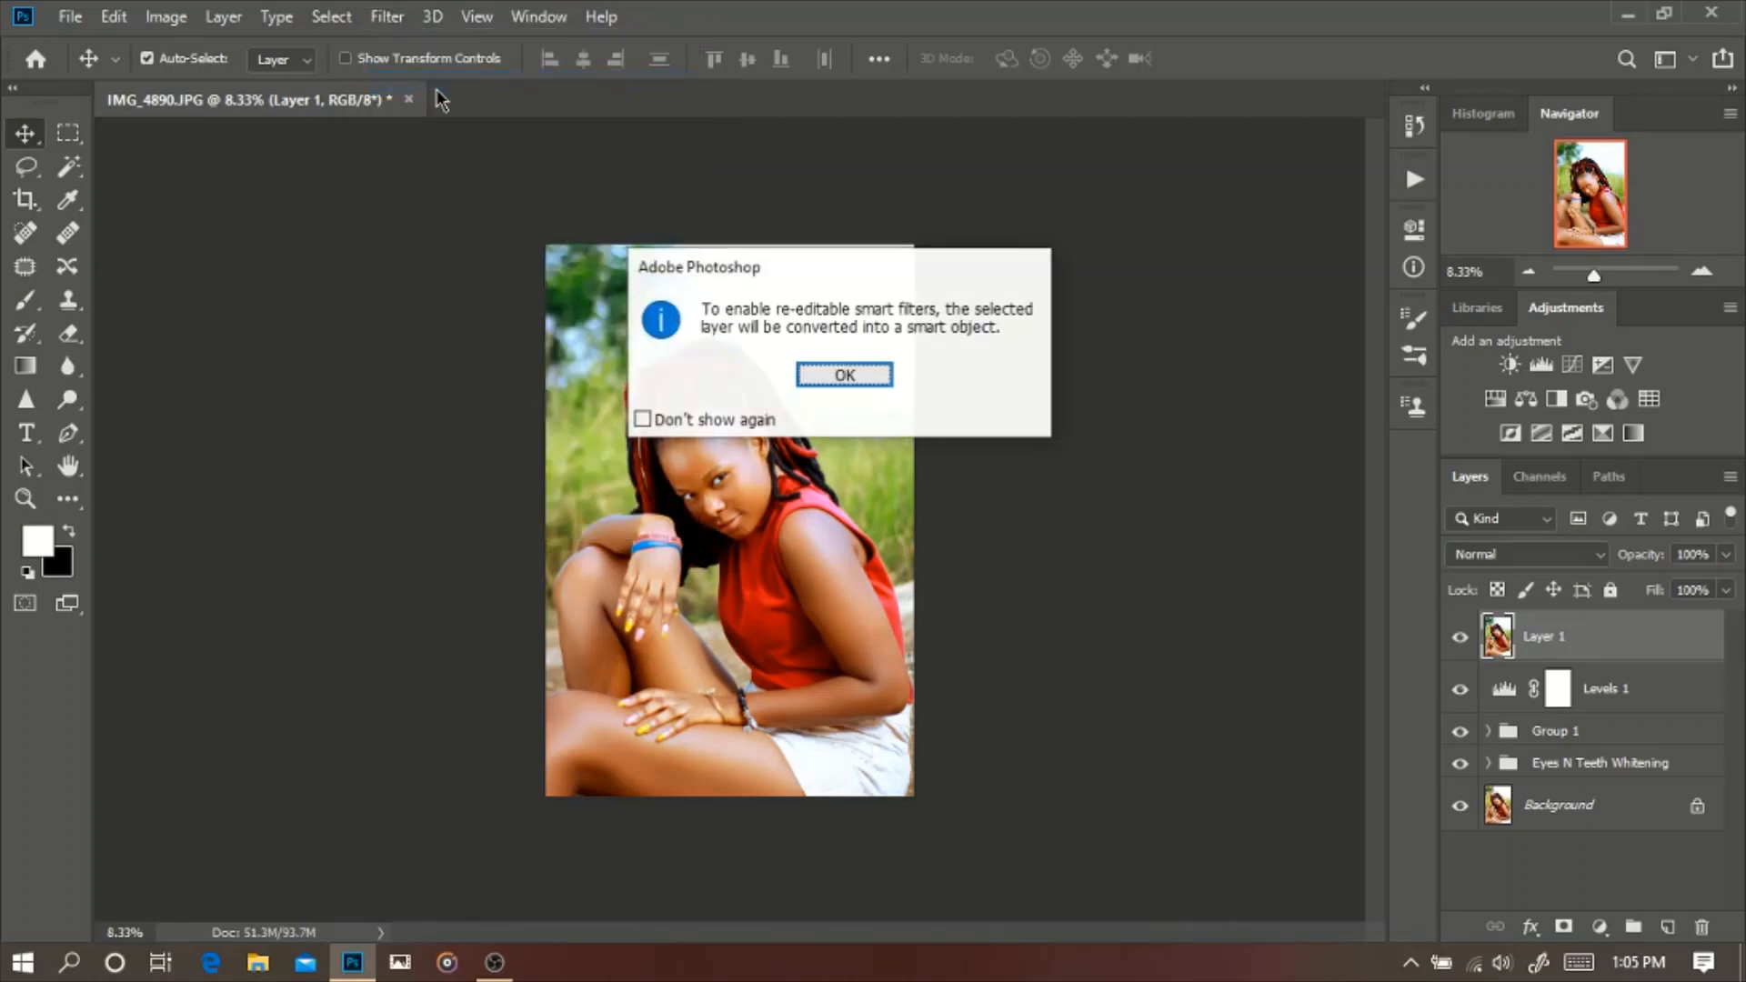
pyautogui.press('Return')
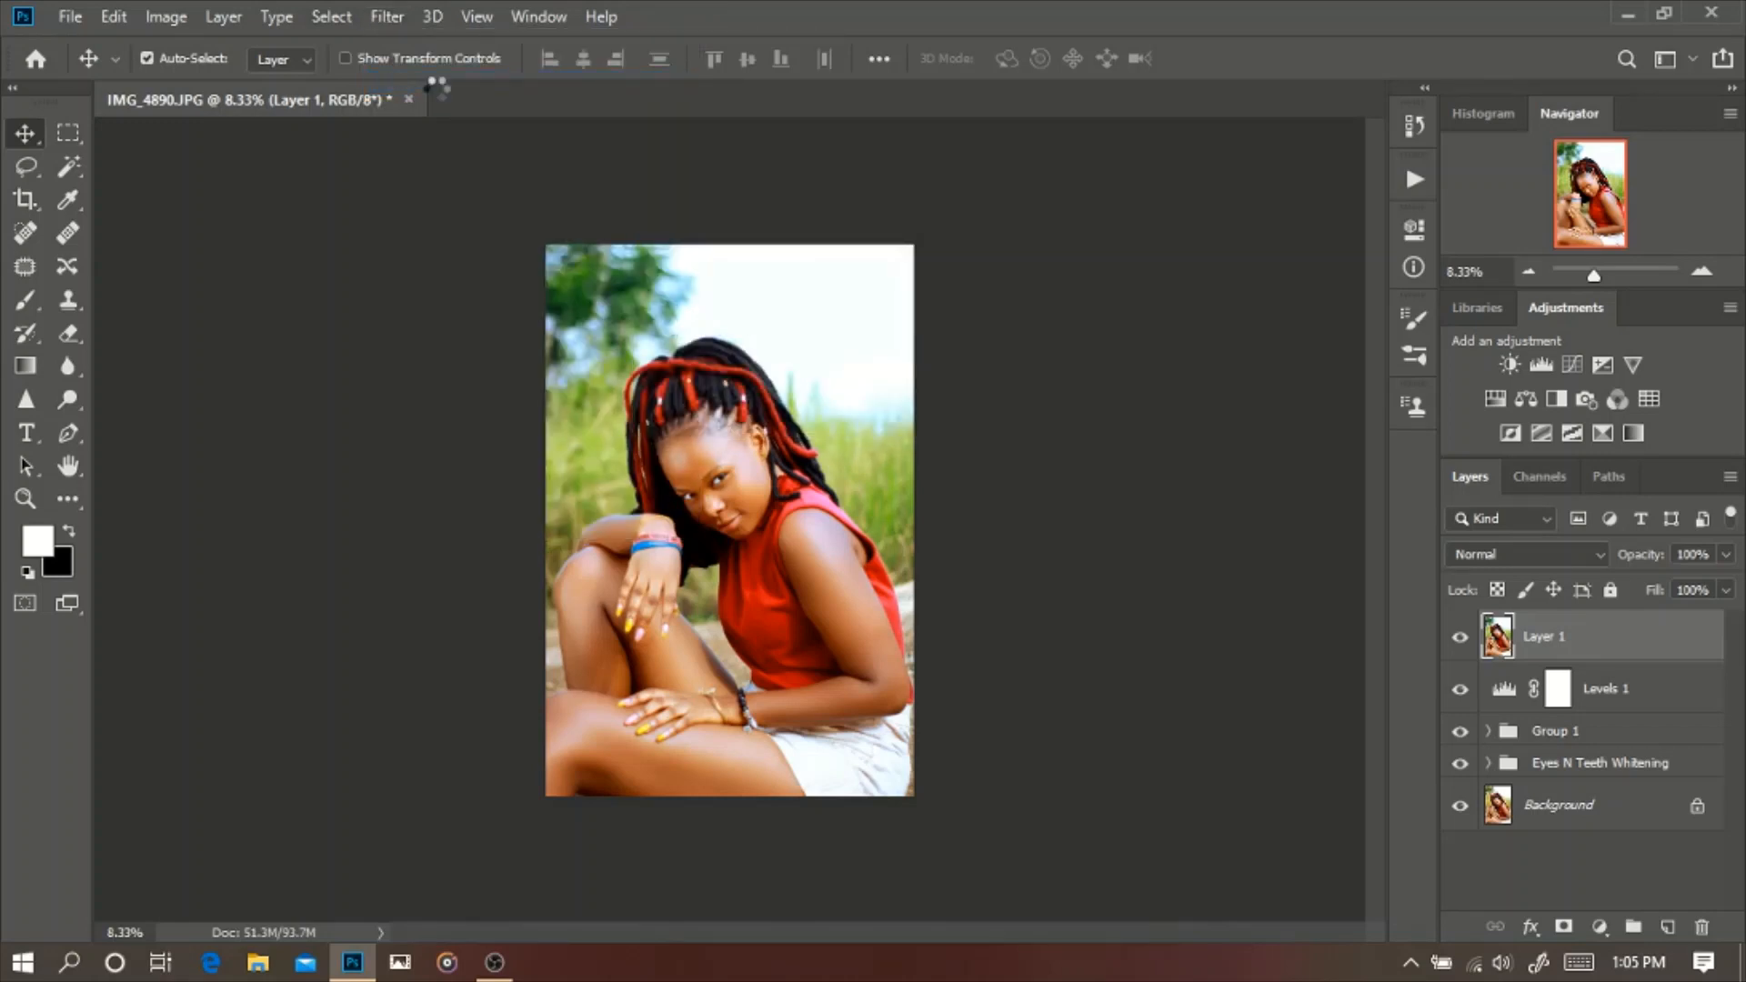
# Step: Apply a High Pass smart filter with a radius of 4.0 pixels to Layer 1
pyautogui.click(389, 18)
pyautogui.moveTo(417, 519)
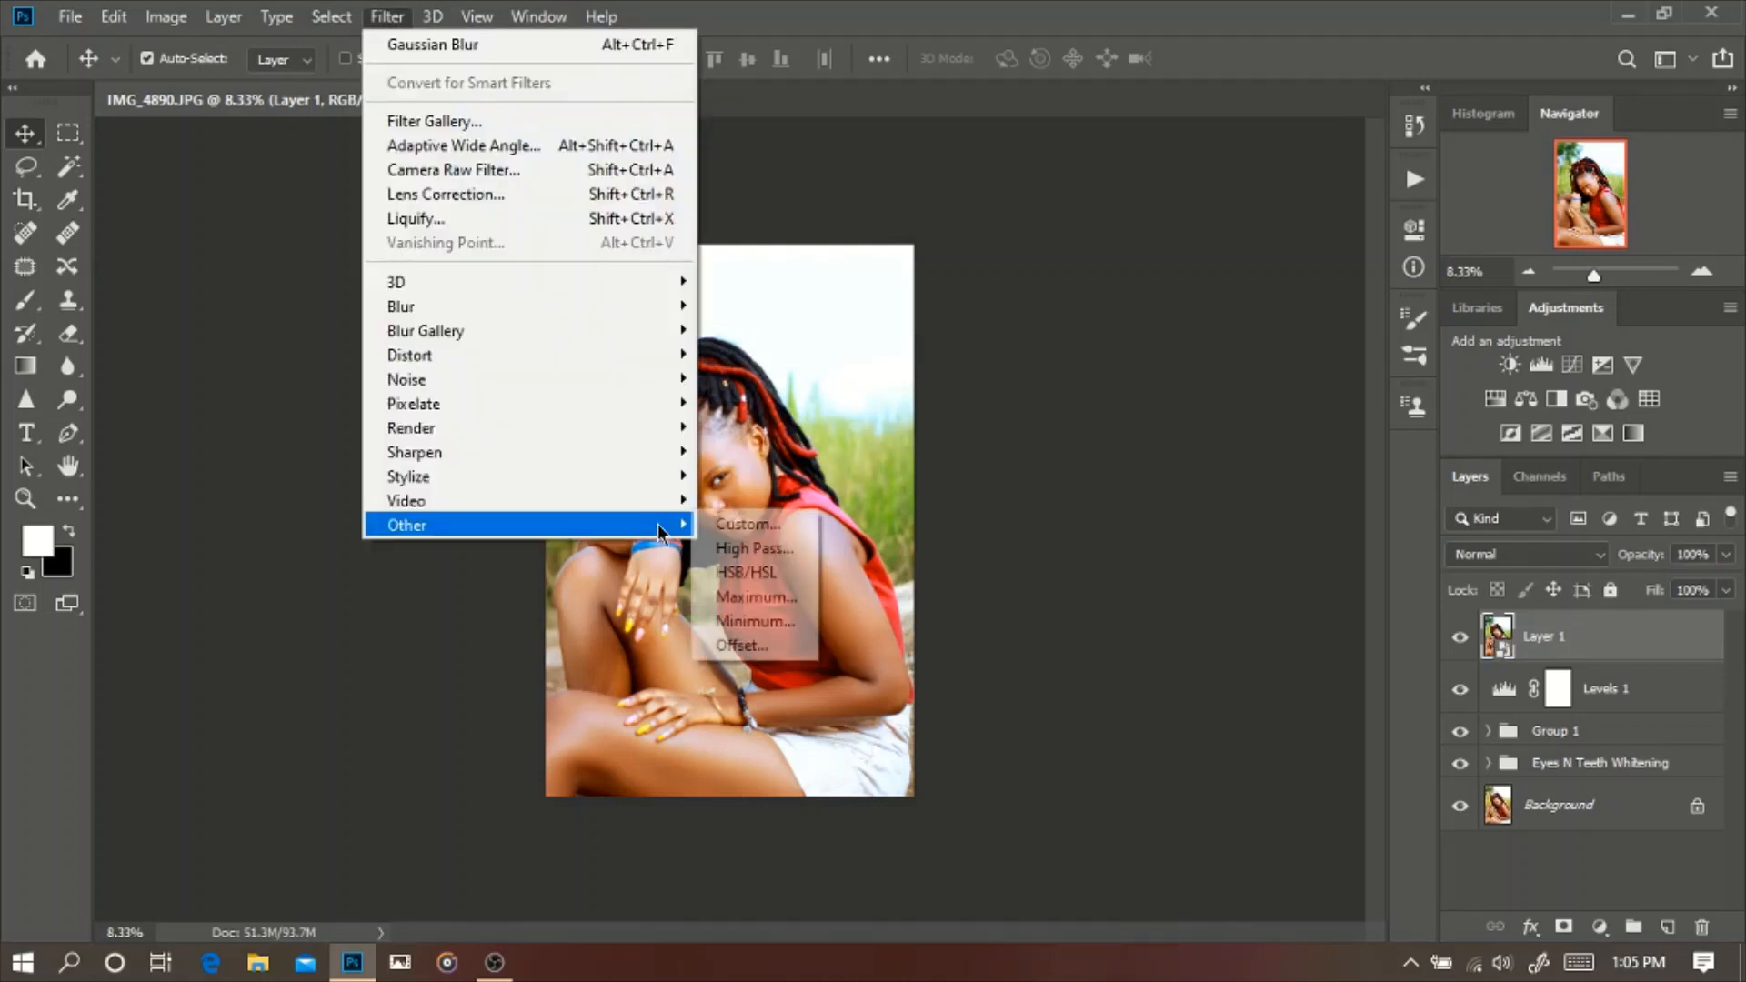
pyautogui.click(743, 552)
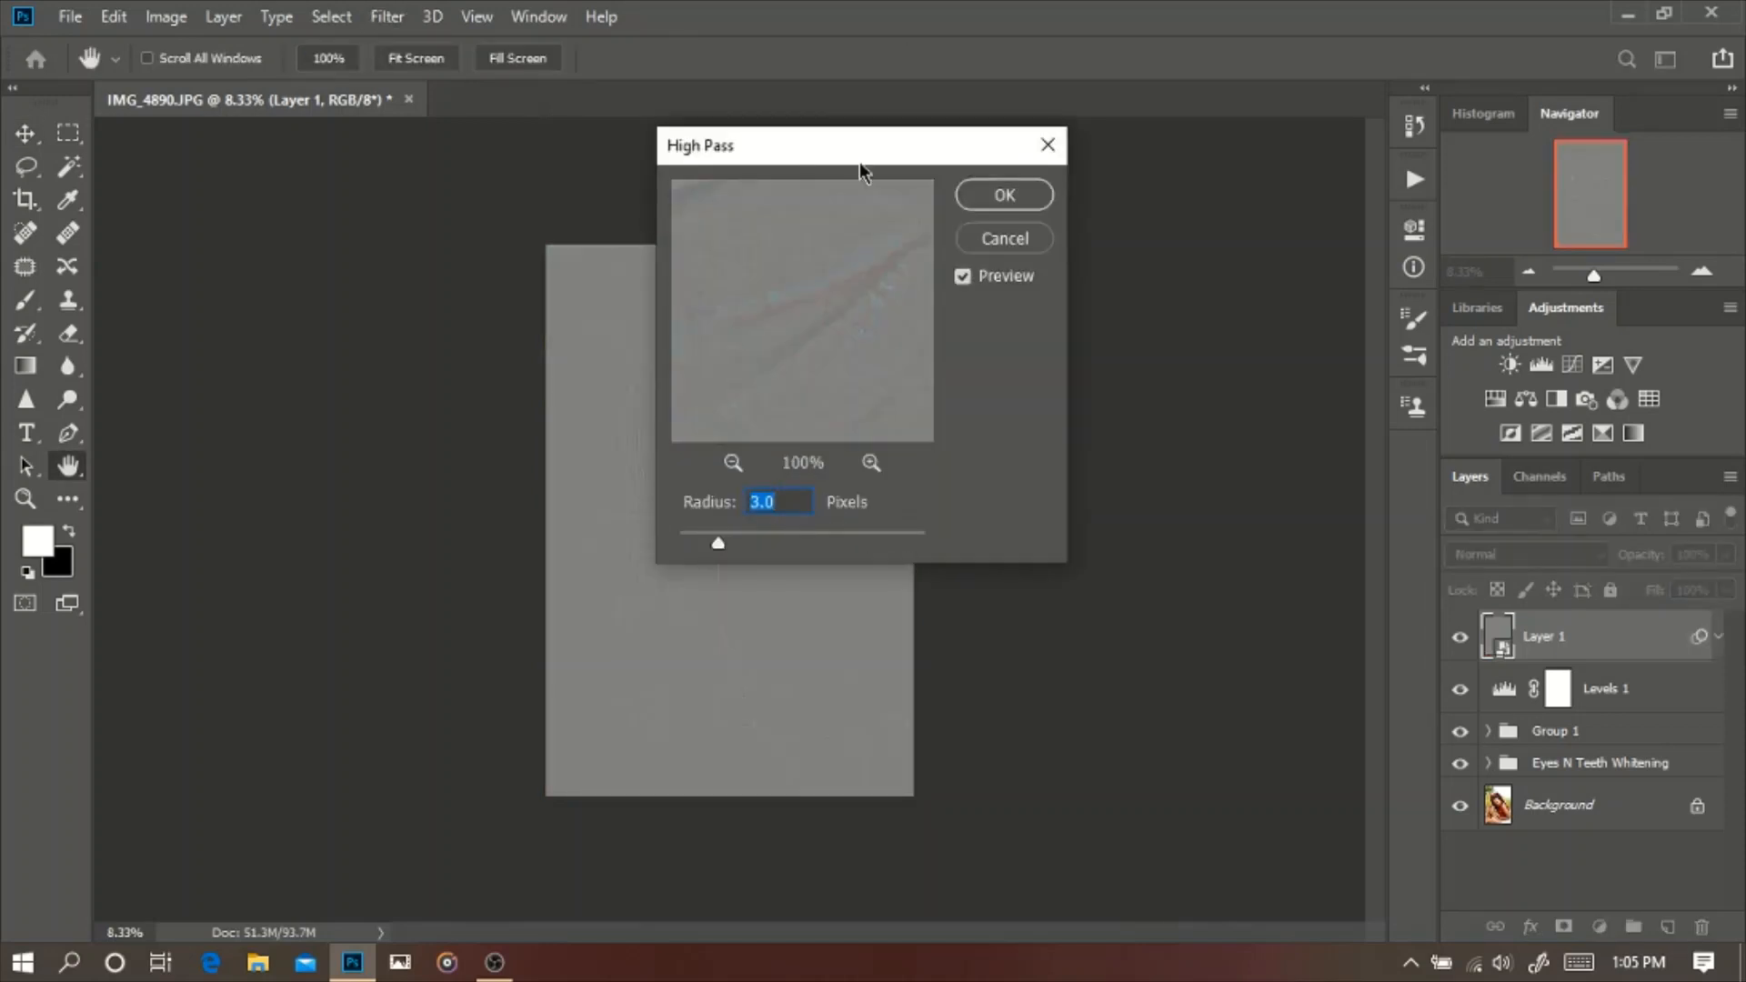
pyautogui.moveTo(820, 159); pyautogui.dragTo(1064, 182)
pyautogui.scroll(2, 1034, 525)
pyautogui.scroll(6, 1034, 525)
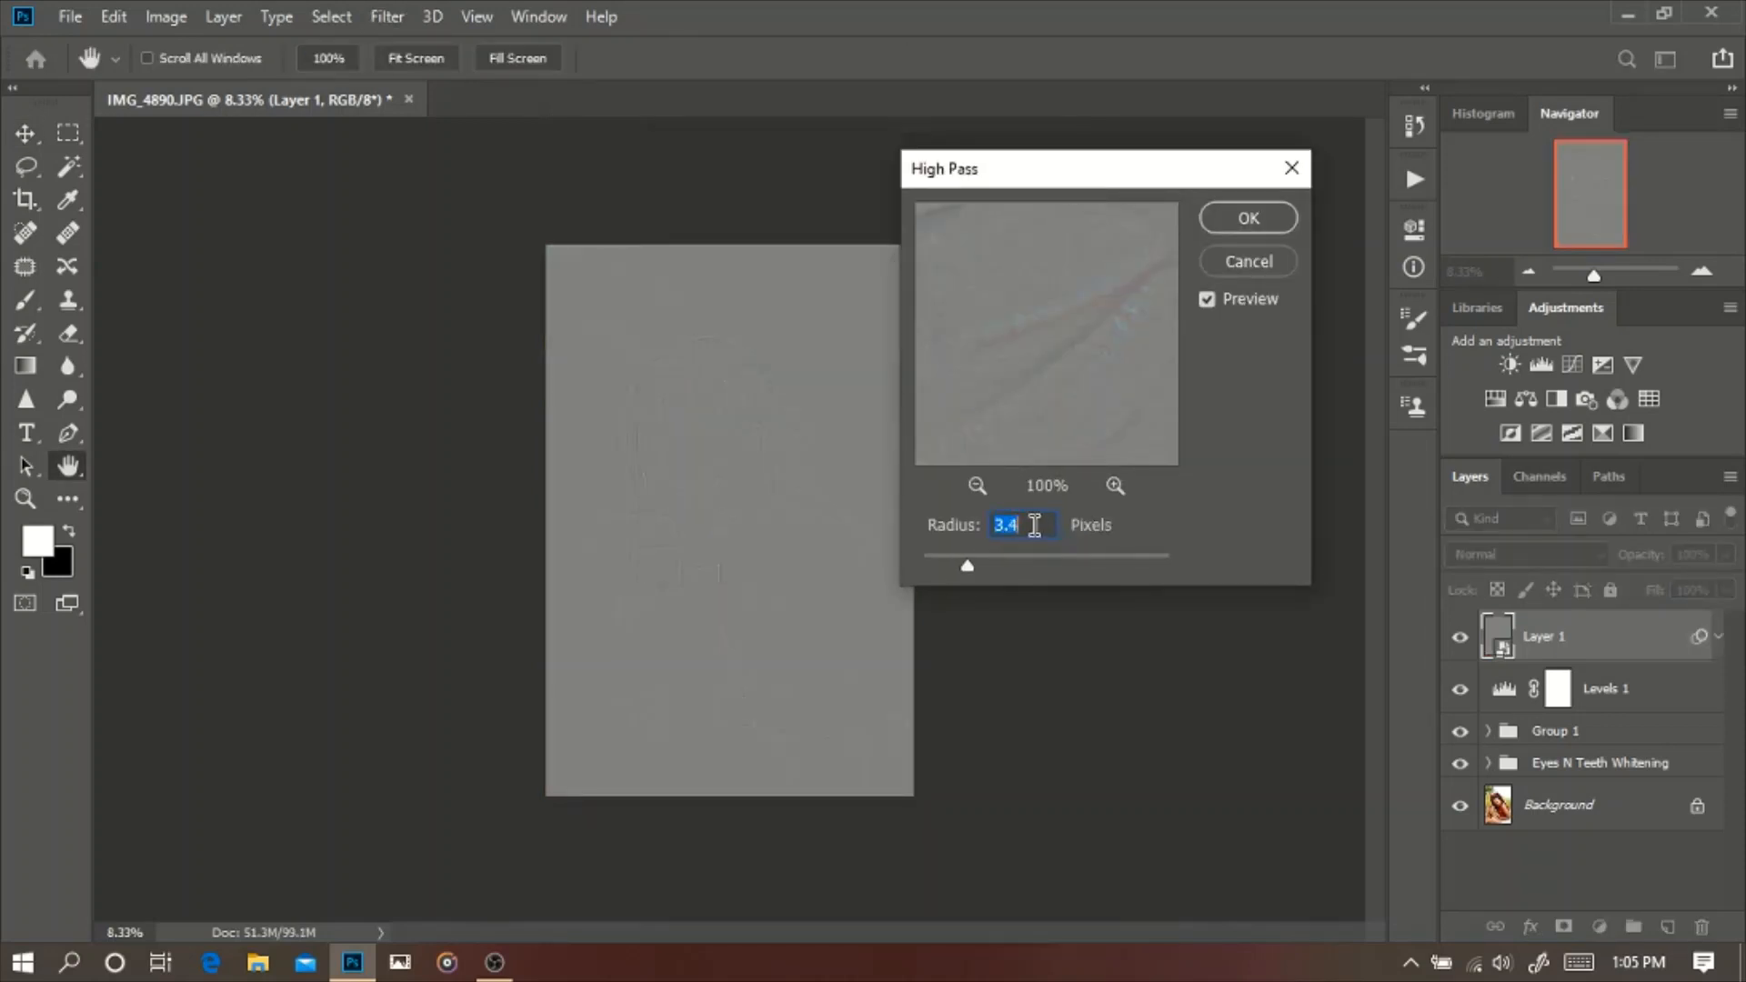
pyautogui.scroll(3, 1034, 525)
pyautogui.scroll(-1, 1034, 525)
pyautogui.click(1233, 216)
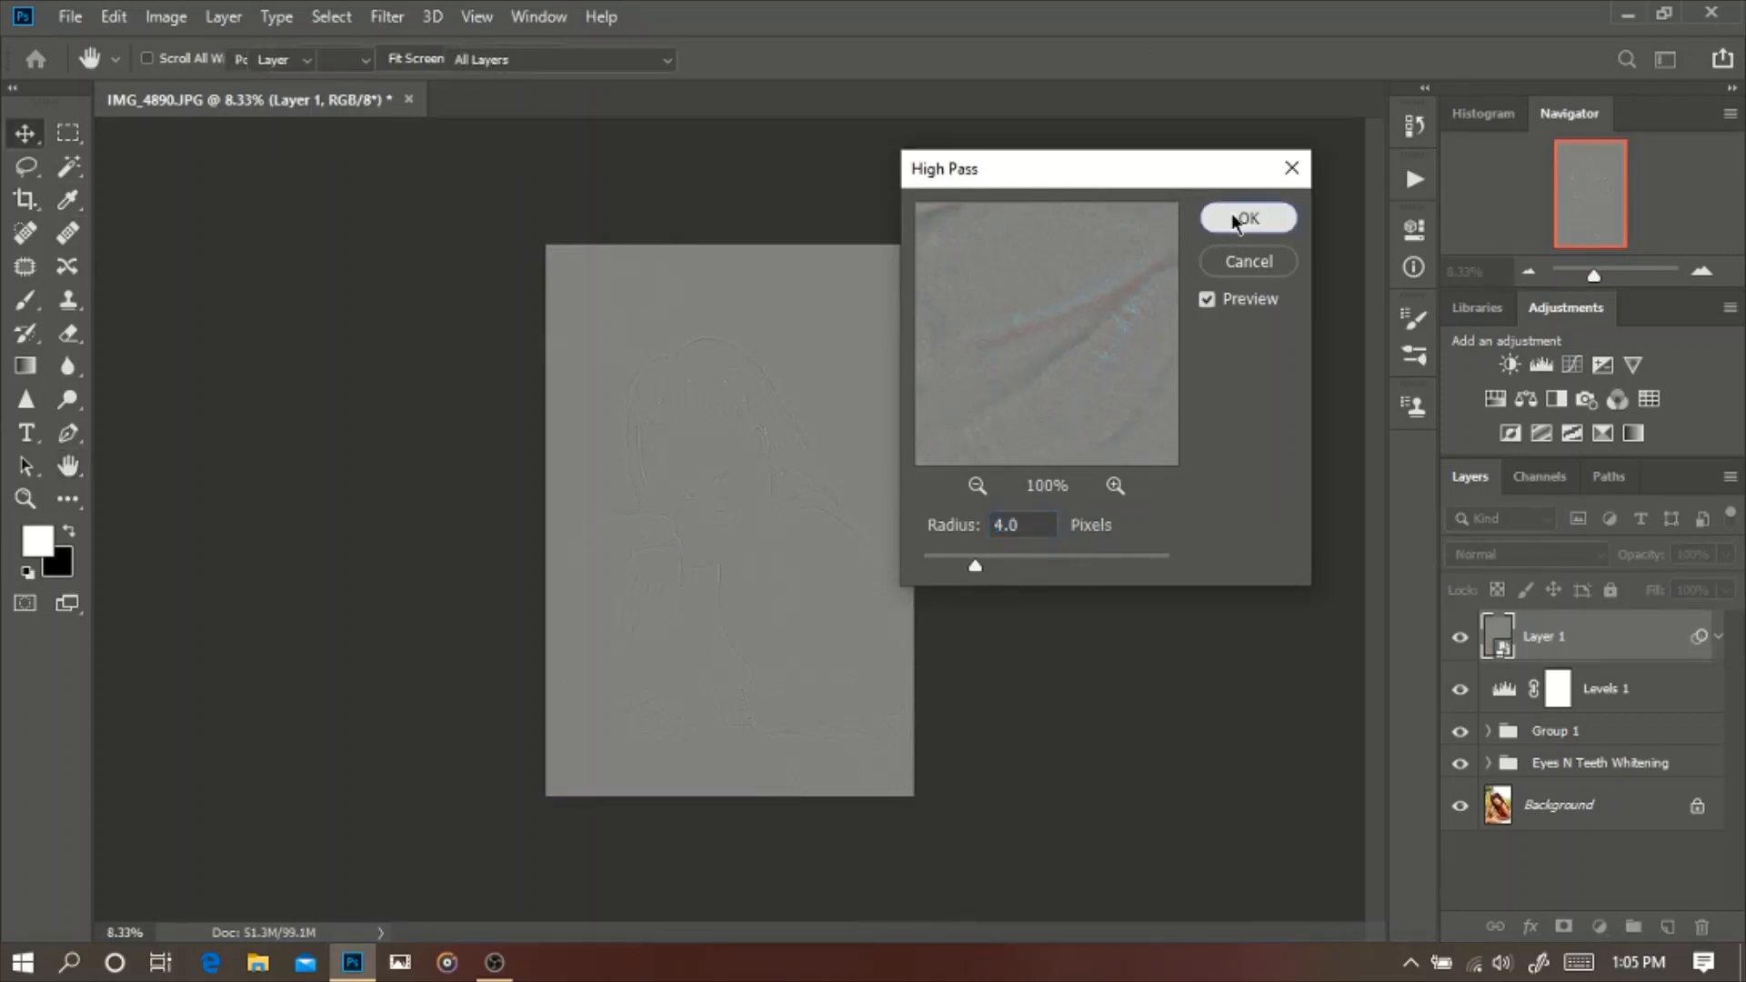
# Step: Set the blend mode of the High Pass filtered Layer 1 to Overlay to sharpen the portrait
pyautogui.click(1535, 555)
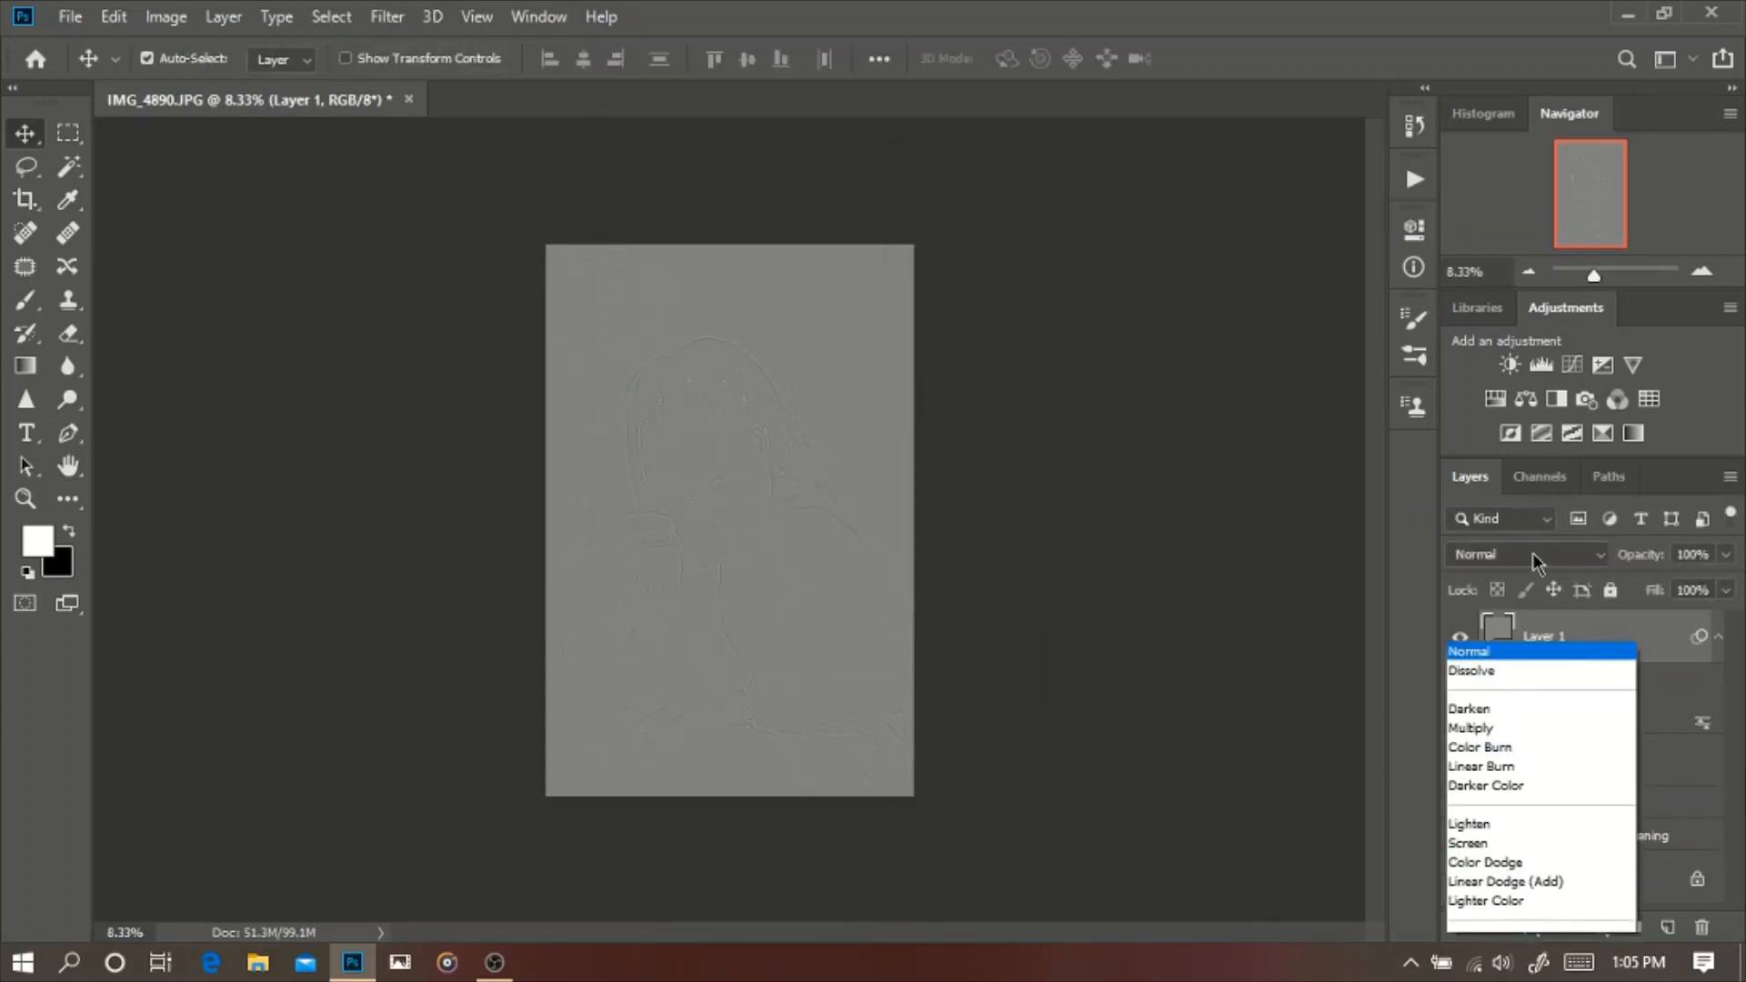
pyautogui.click(1473, 604)
pyautogui.hotkey('ctrl', '+')
pyautogui.hotkey('ctrl', '+')
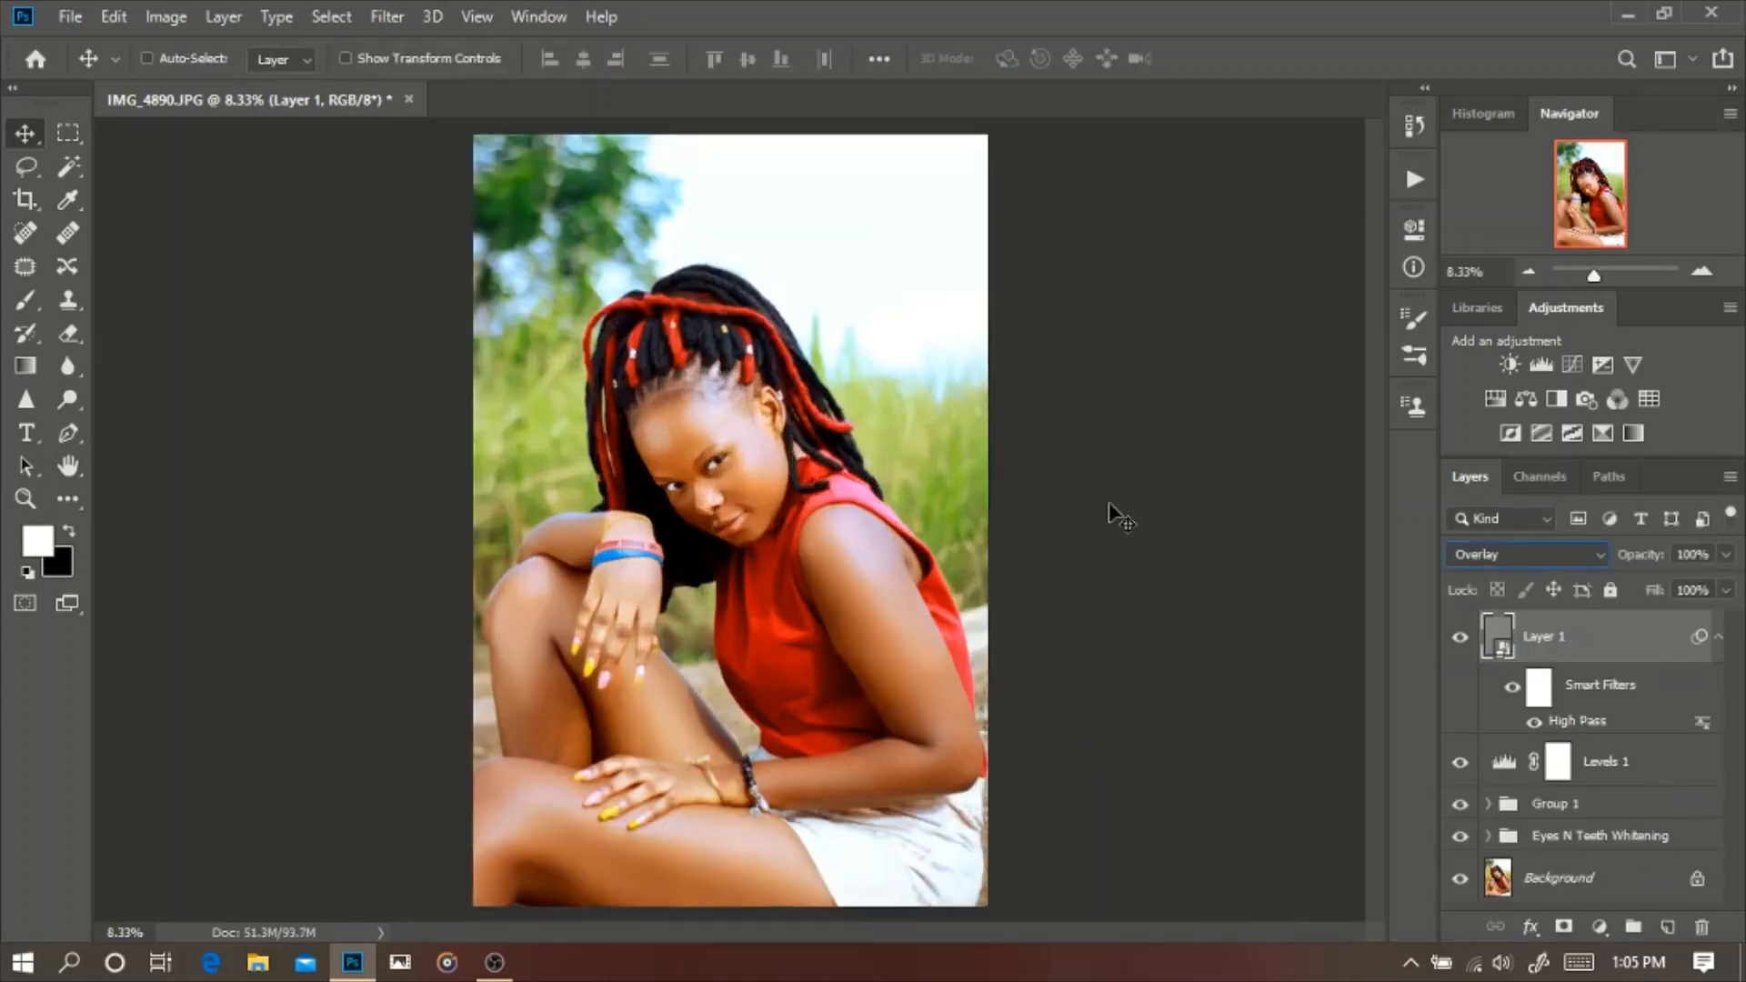
pyautogui.hotkey('ctrl', '+')
pyautogui.hotkey('ctrl', '+')
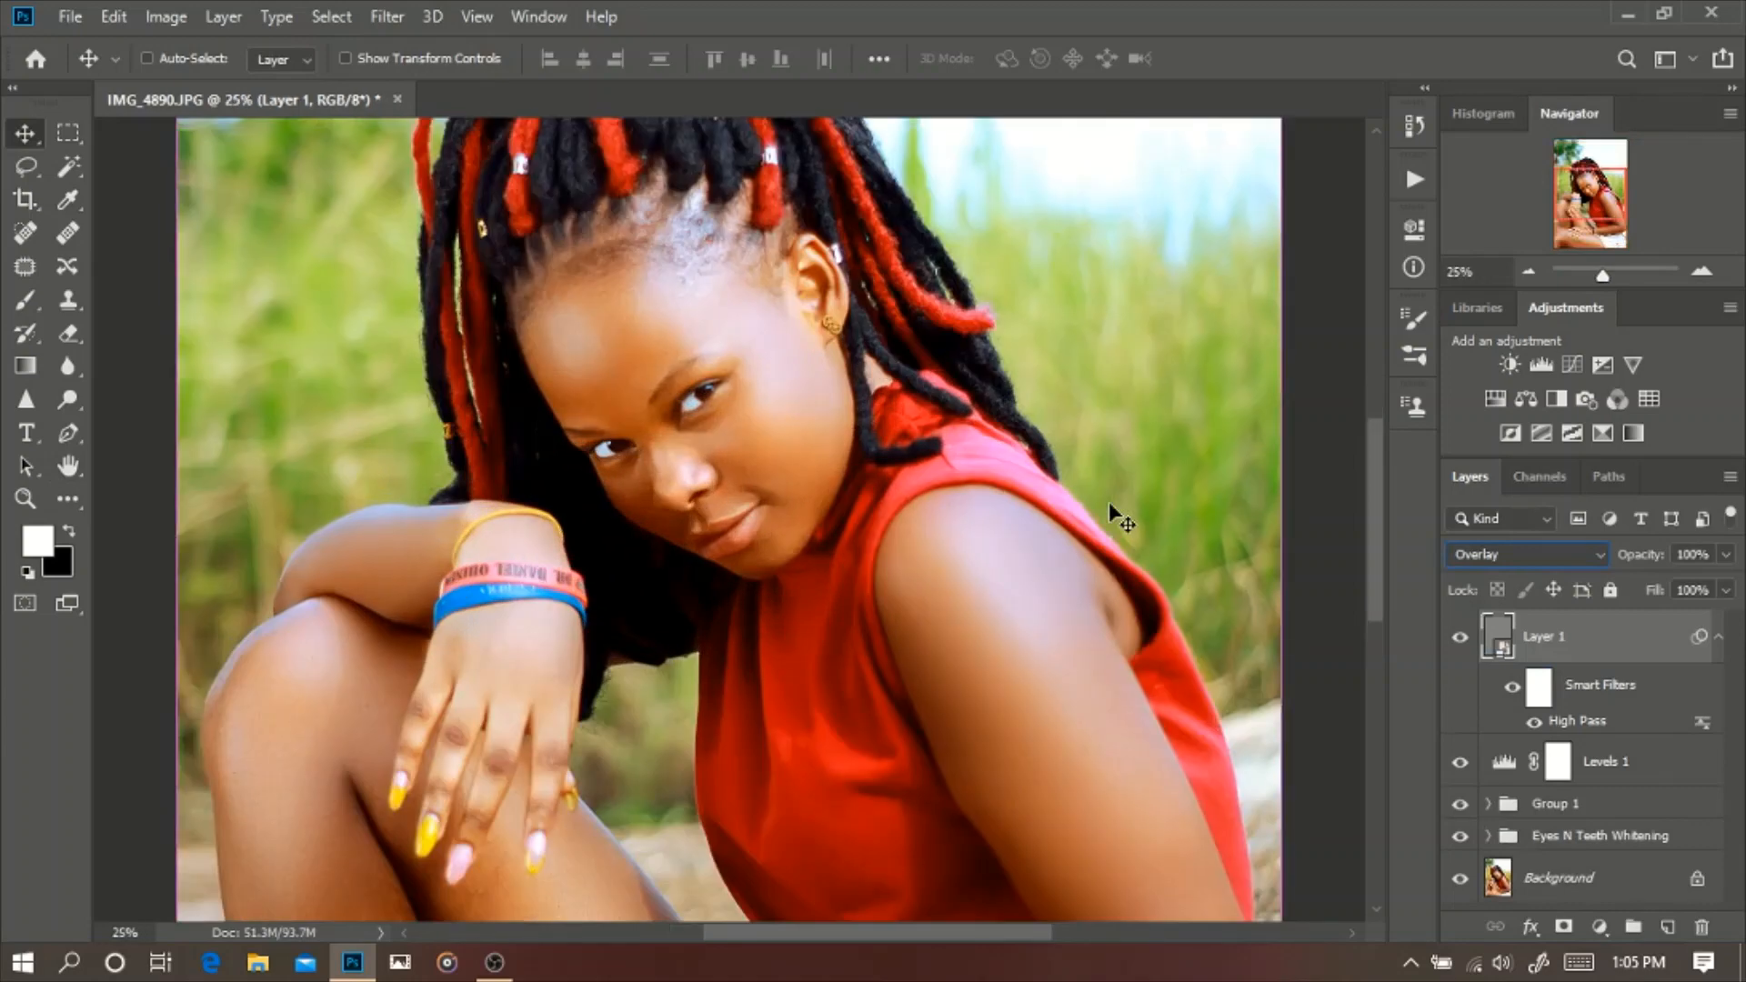
pyautogui.hotkey('ctrl', '-')
pyautogui.hotkey('ctrl', '-')
pyautogui.hotkey('ctrl', '-')
pyautogui.hotkey('ctrl', '-')
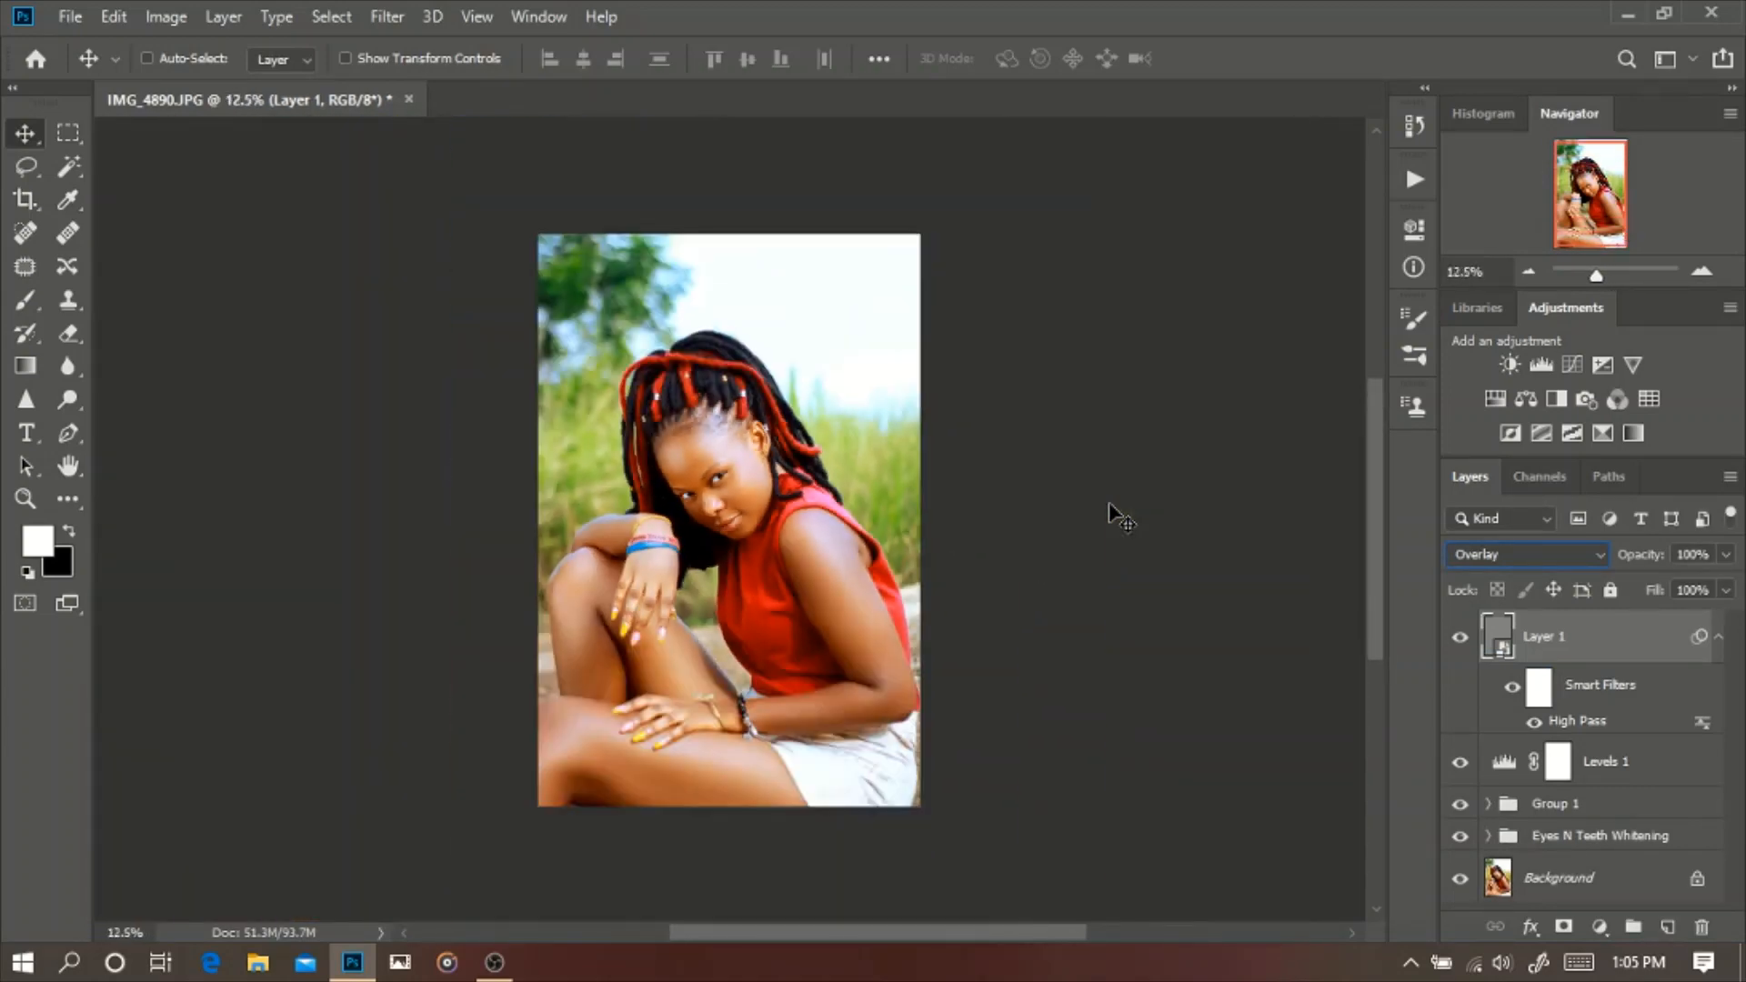
# Step: Compare the original Background with the finished edit by repeatedly hiding and showing all the other layers
pyautogui.keyDown('alt'); pyautogui.click(1459, 880); pyautogui.keyUp('alt')
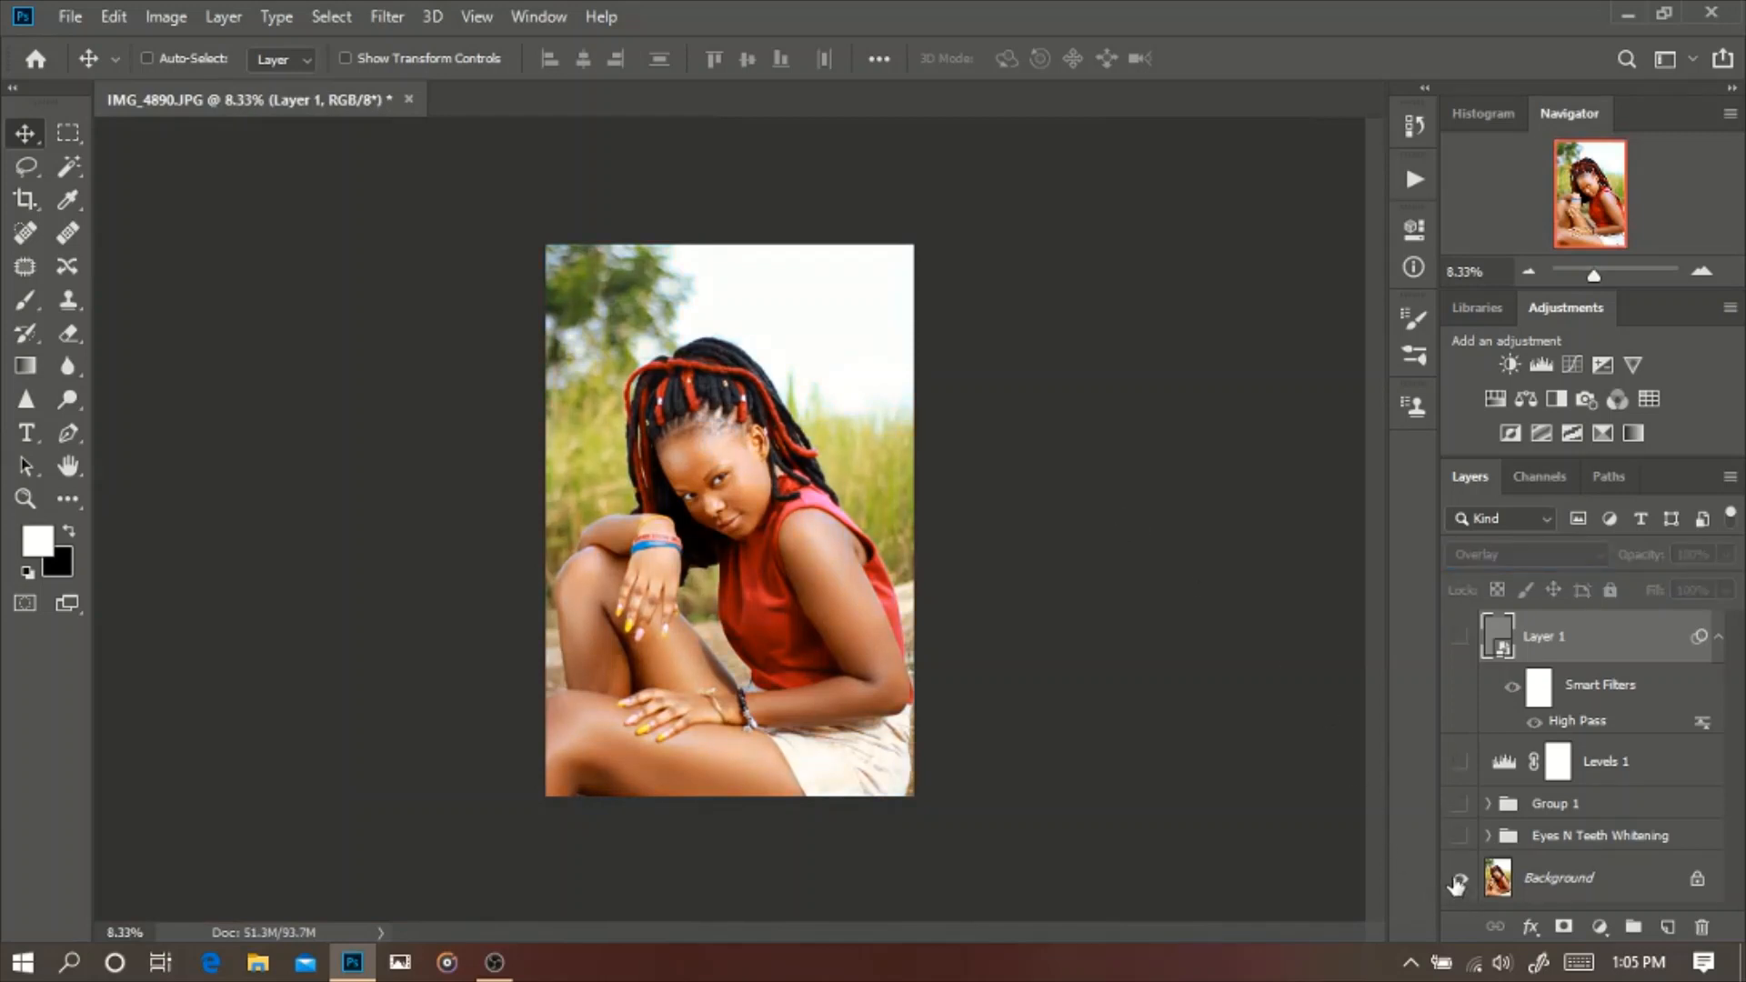
pyautogui.keyDown('alt'); pyautogui.click(1459, 880); pyautogui.keyUp('alt')
pyautogui.keyDown('alt'); pyautogui.click(1458, 880); pyautogui.keyUp('alt')
pyautogui.keyDown('alt'); pyautogui.click(1458, 880); pyautogui.keyUp('alt')
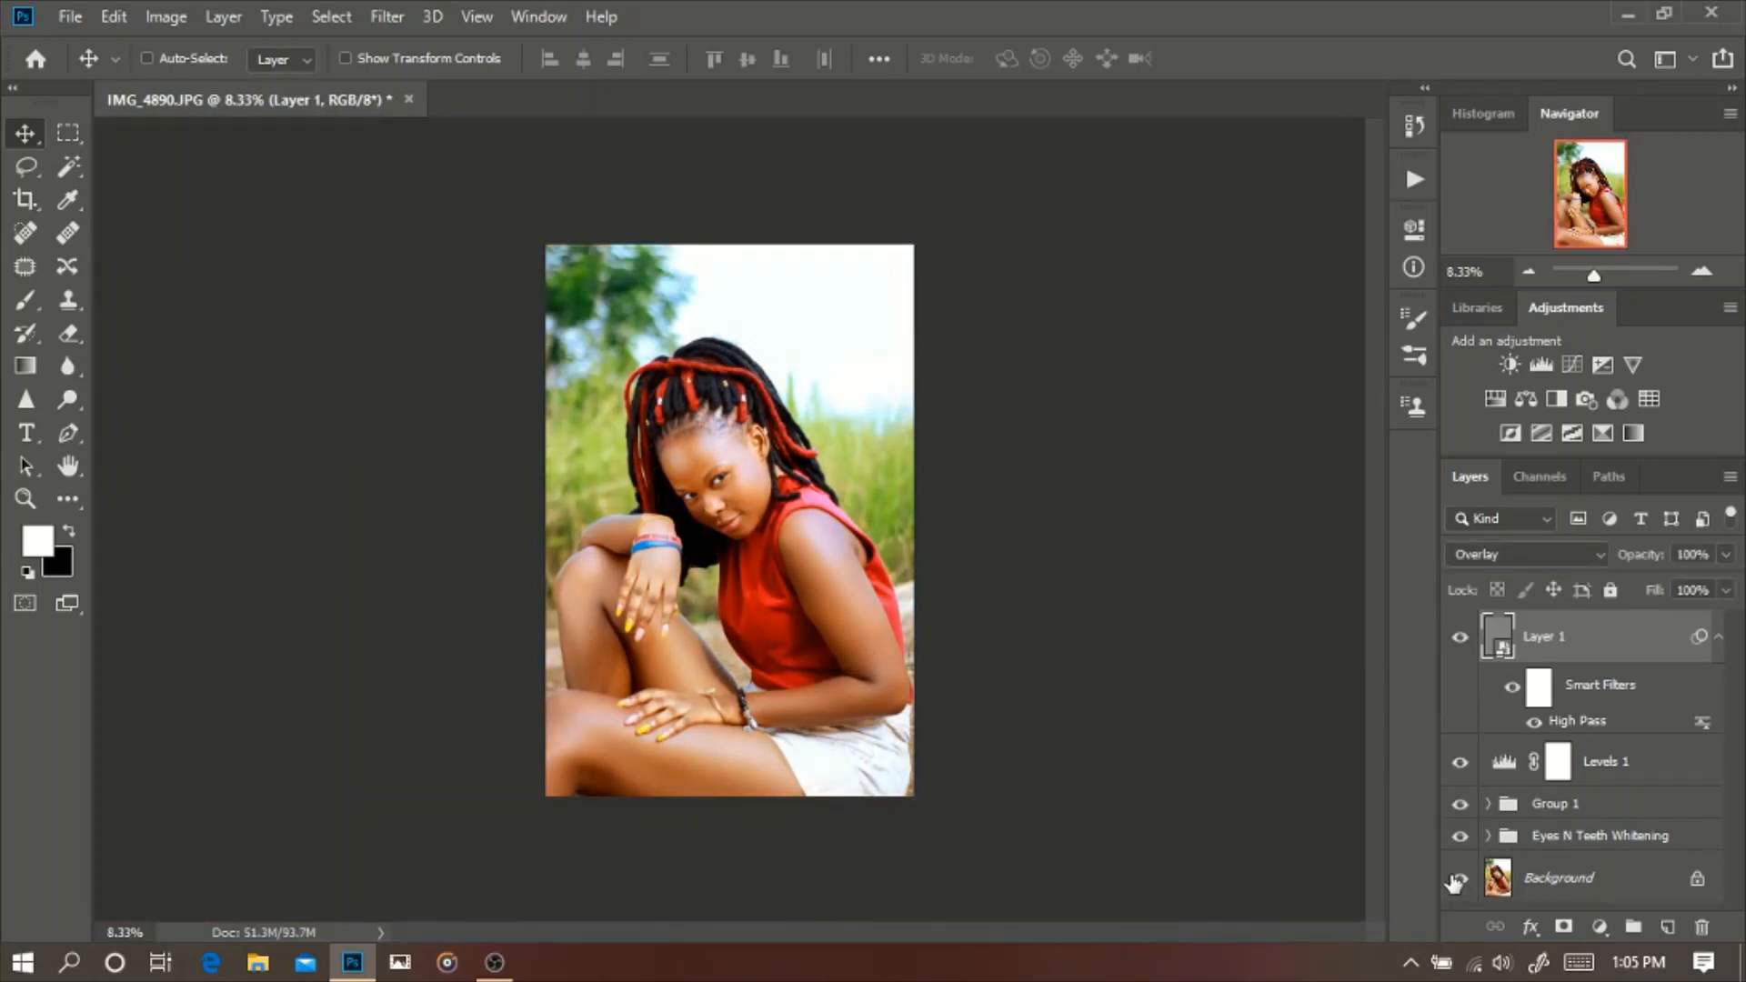
pyautogui.keyDown('alt'); pyautogui.click(1456, 880); pyautogui.keyUp('alt')
pyautogui.keyDown('alt'); pyautogui.click(1456, 880); pyautogui.keyUp('alt')
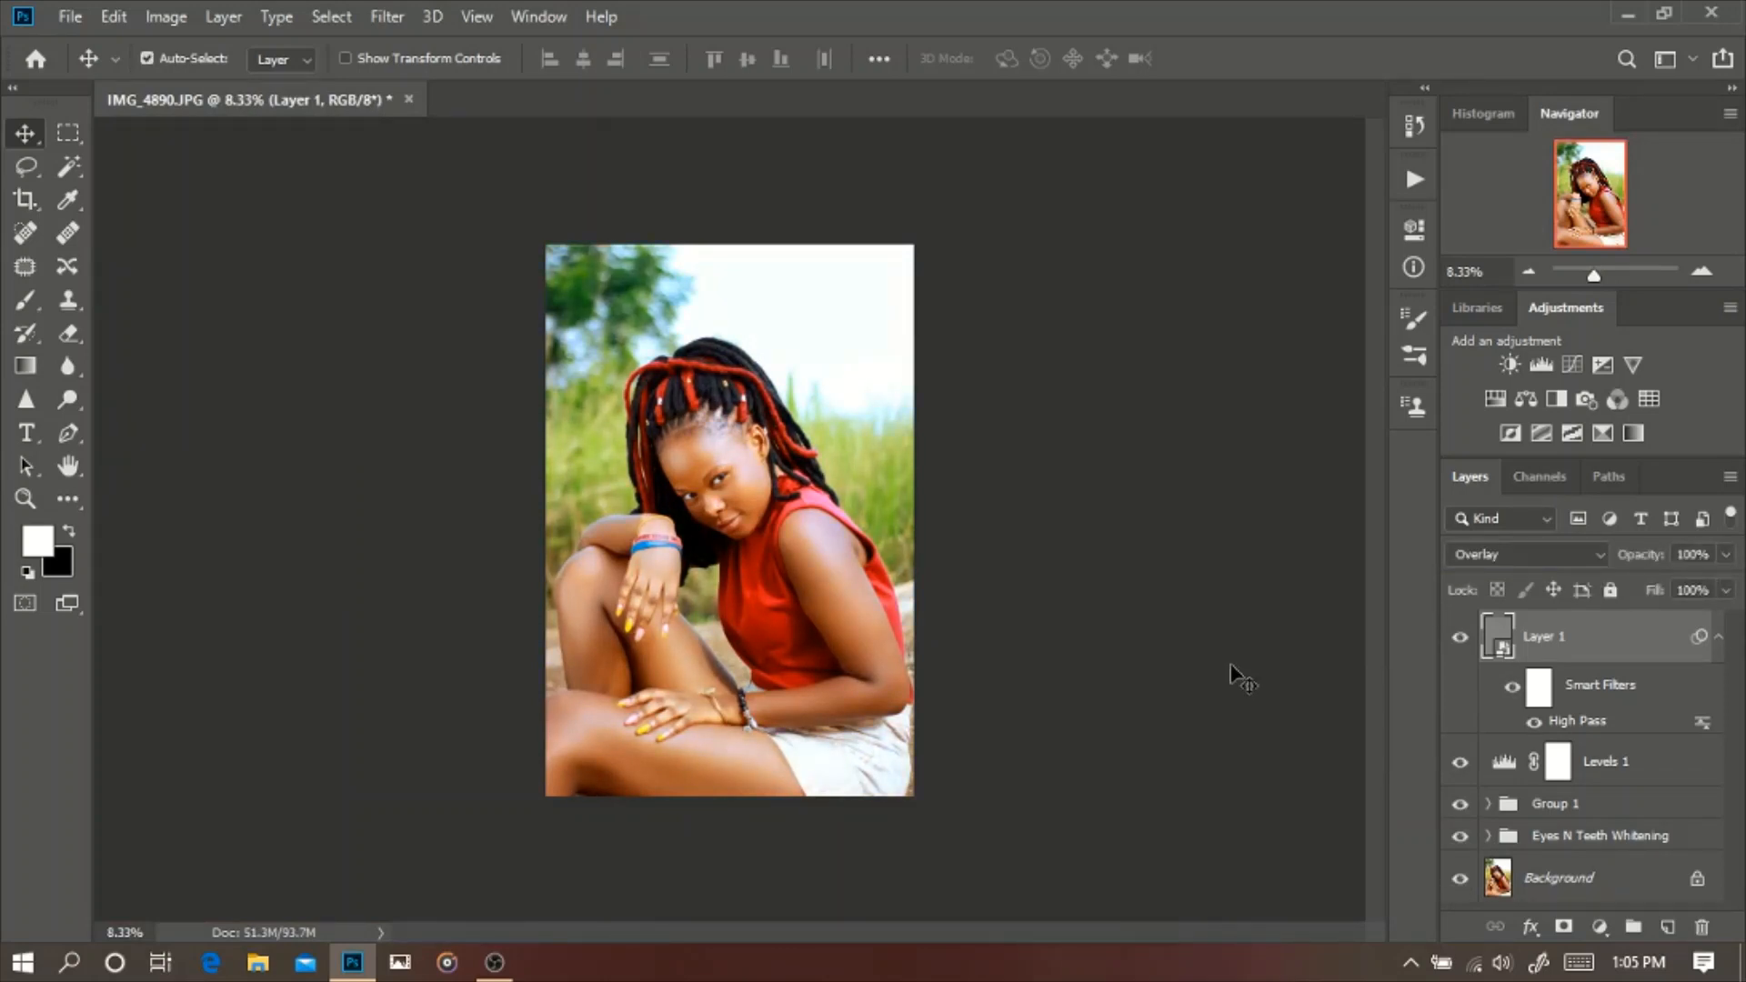